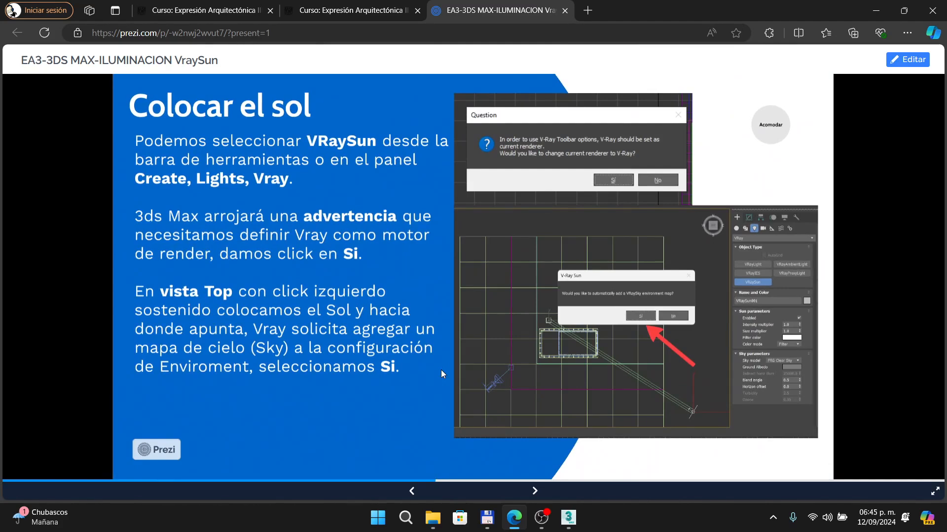
# Examine the VRay lights panel and VRaySun option illustrated on the "Colocar el sol" slide.
pyautogui.click(696, 244)
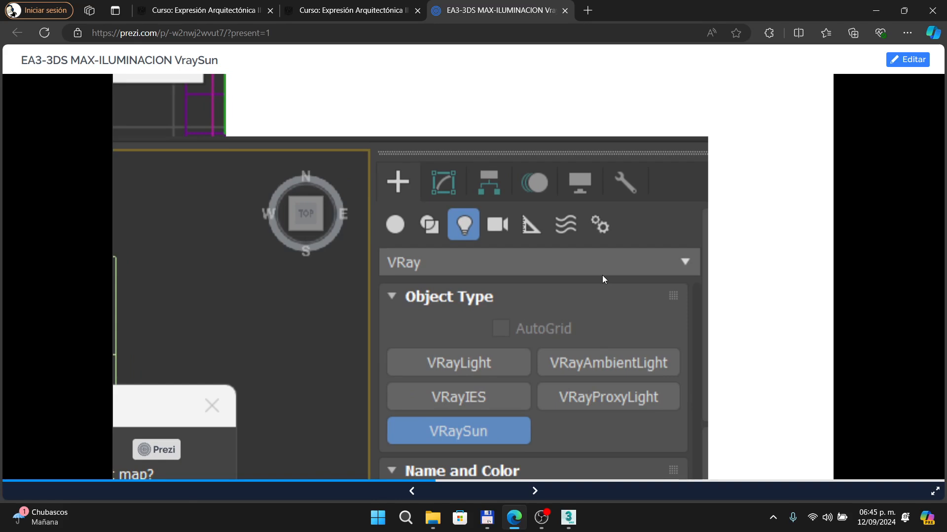
pyautogui.scroll(-5, 602, 275)
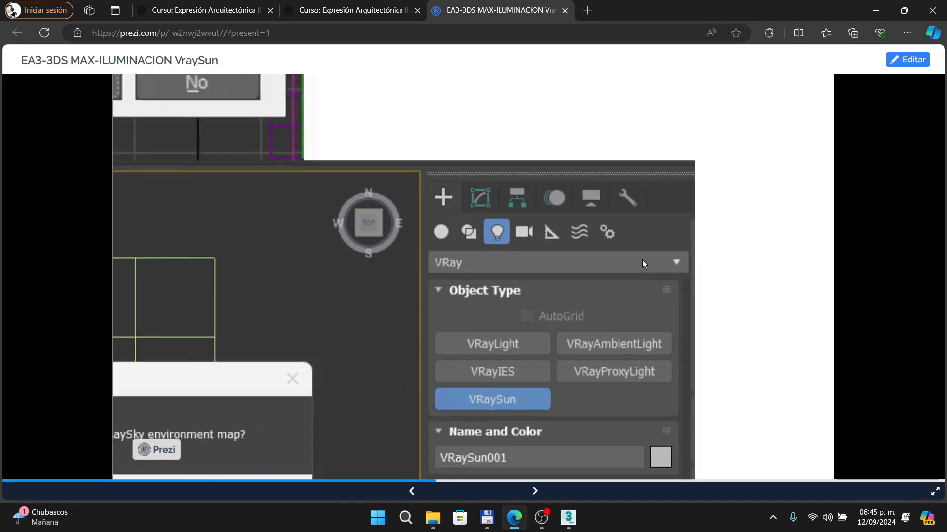
pyautogui.moveTo(447, 270); pyautogui.dragTo(573, 256)
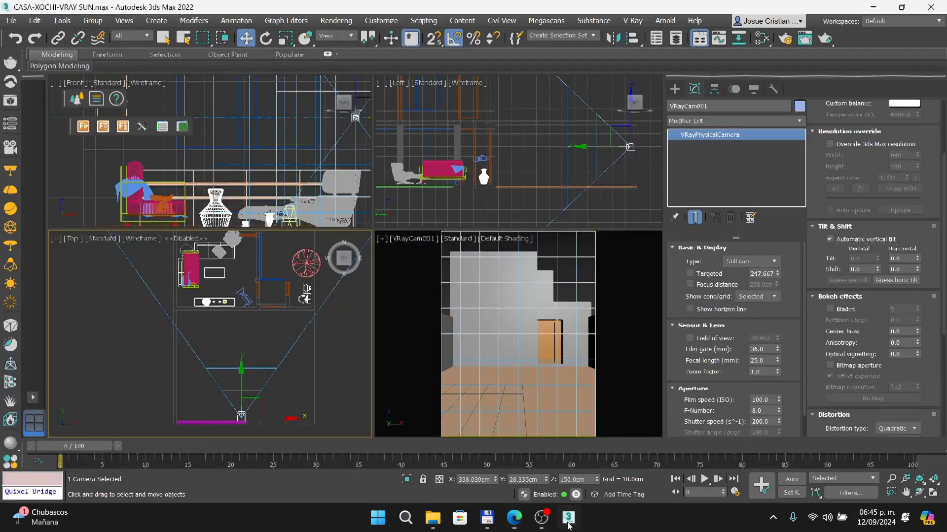
# Switch to 3ds Max, start creating a VRaySun light and accept changing the current renderer to V-Ray.
pyautogui.click(568, 517)
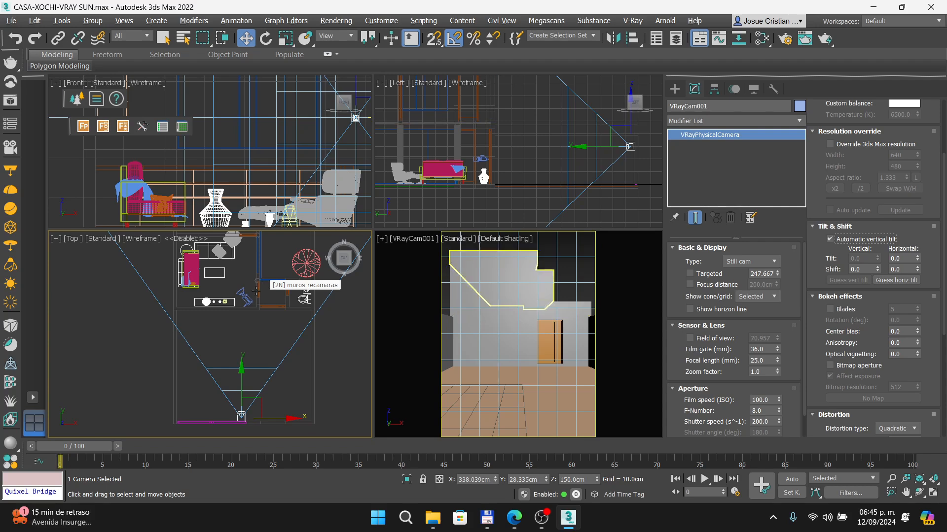
pyautogui.click(11, 285)
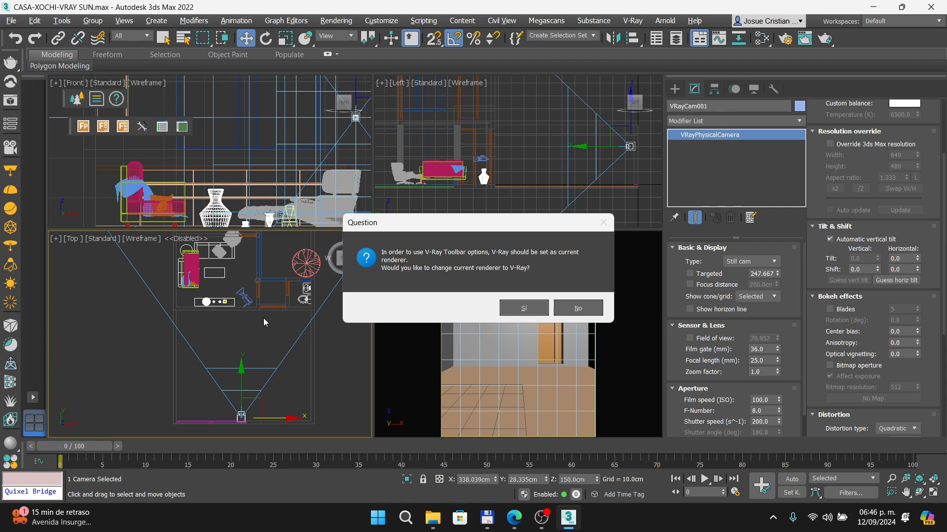
pyautogui.click(519, 309)
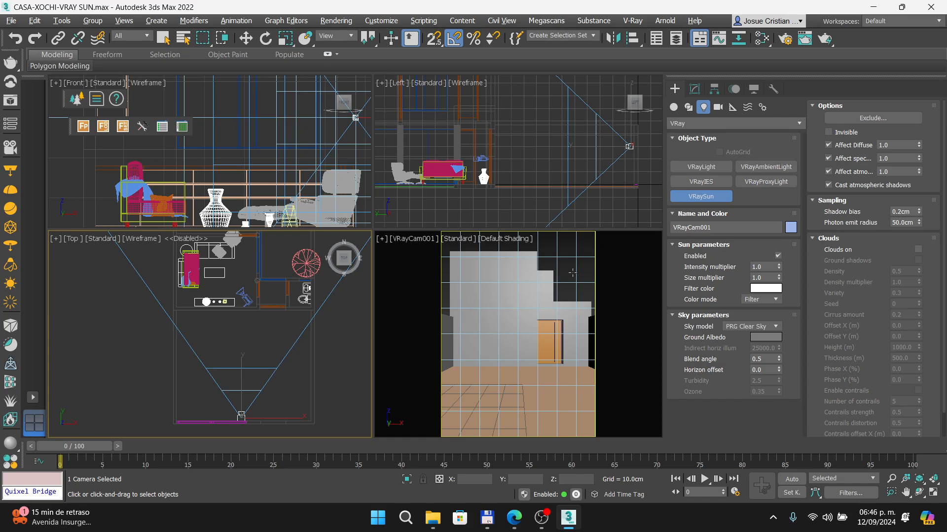
# Switch to the Prezi presentation and examine the renderer question and VRaySky prompt on the "Colocar el sol" slide.
pyautogui.hotkey('alt', 'Tab')
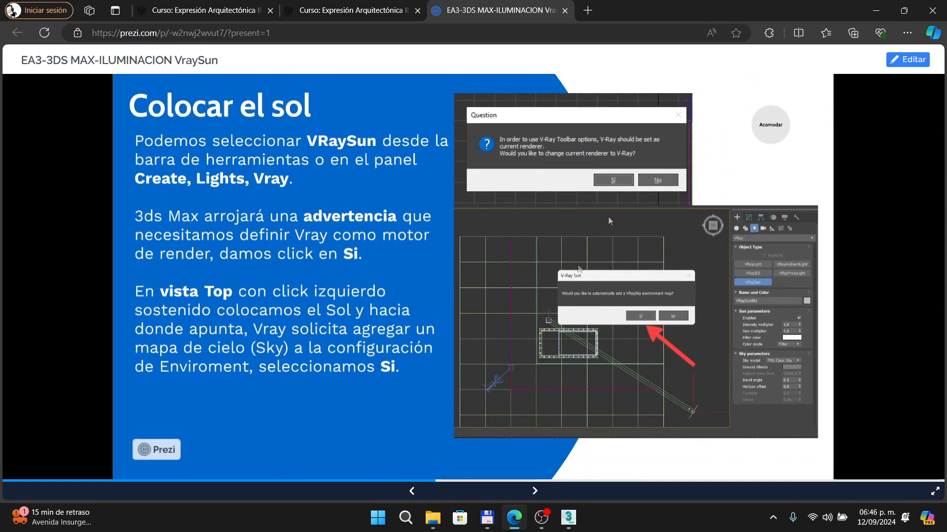
pyautogui.click(614, 131)
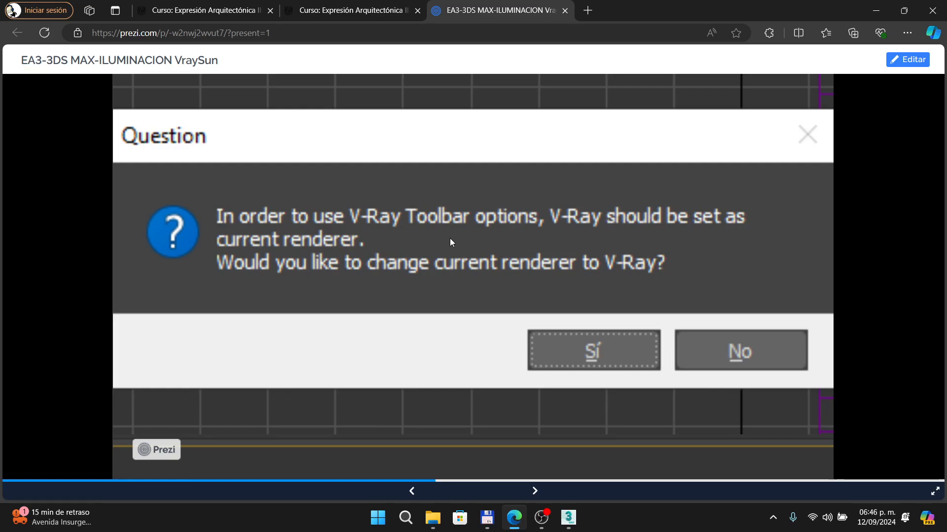
pyautogui.click(450, 238)
pyautogui.click(517, 298)
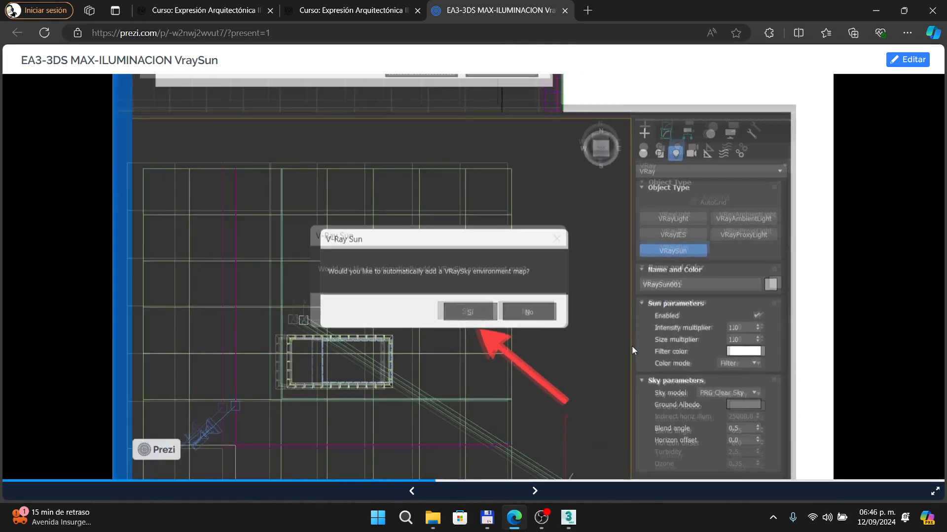
# Switch to 3ds Max and place a VRaySun beside the house in the Top view, at about X 2852, Y 962 cm, aimed at the house.
pyautogui.click(568, 518)
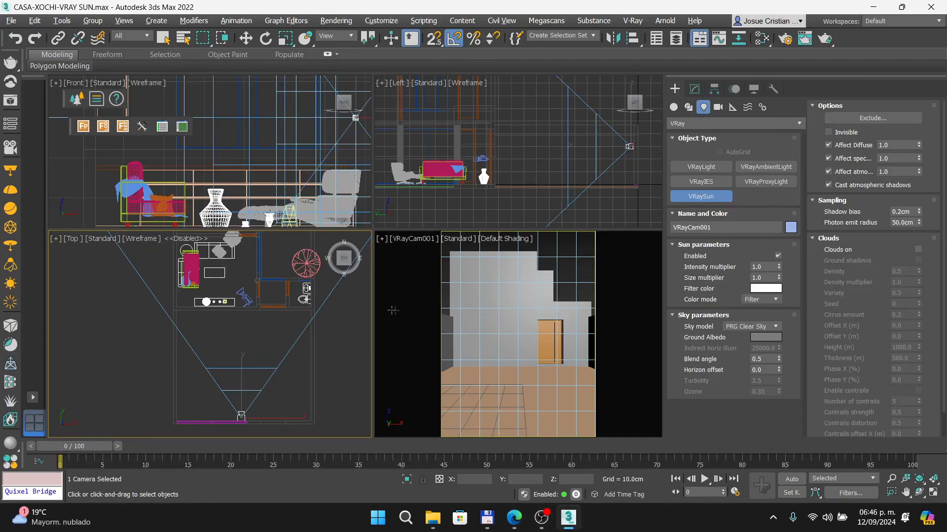
pyautogui.scroll(5, 205, 150)
pyautogui.scroll(-10, 206, 150)
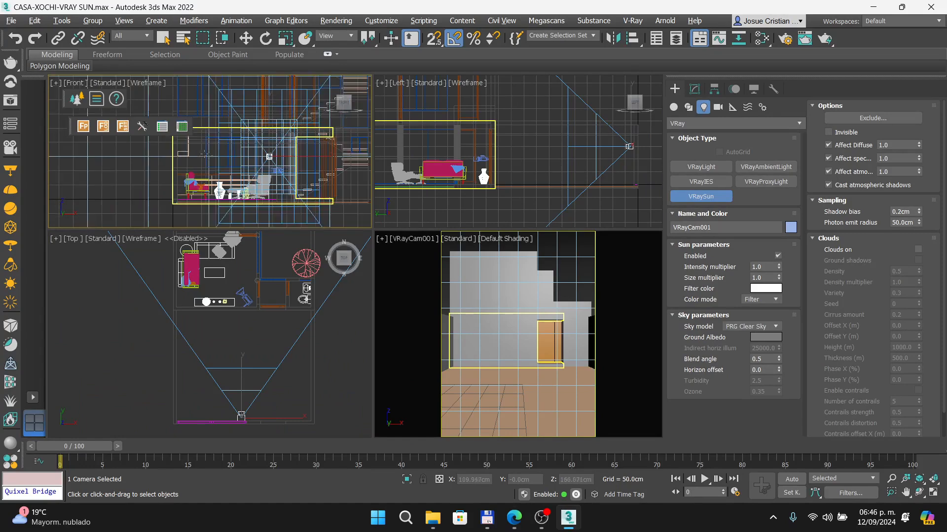
pyautogui.scroll(-4, 119, 309)
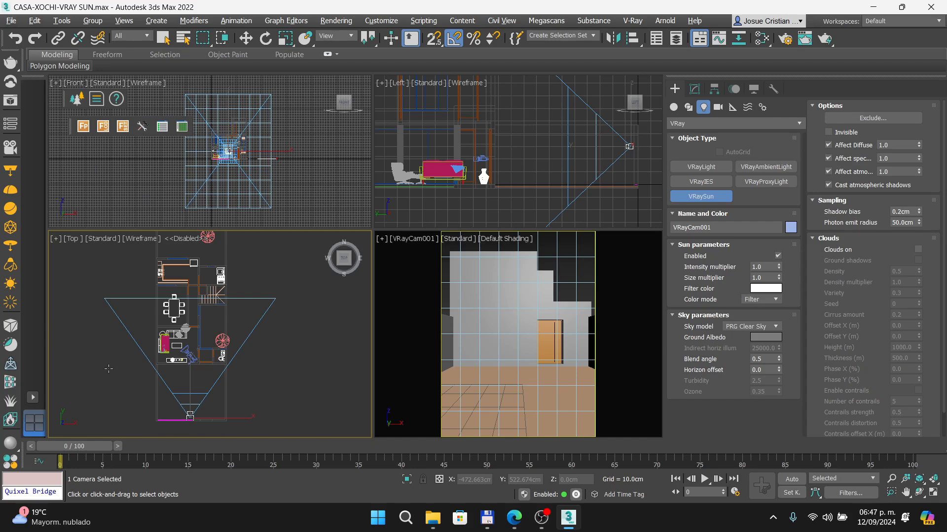
pyautogui.scroll(-2, 109, 369)
pyautogui.moveTo(172, 328); pyautogui.dragTo(179, 390, button='middle')
pyautogui.scroll(-2, 179, 389)
pyautogui.scroll(2, 237, 358)
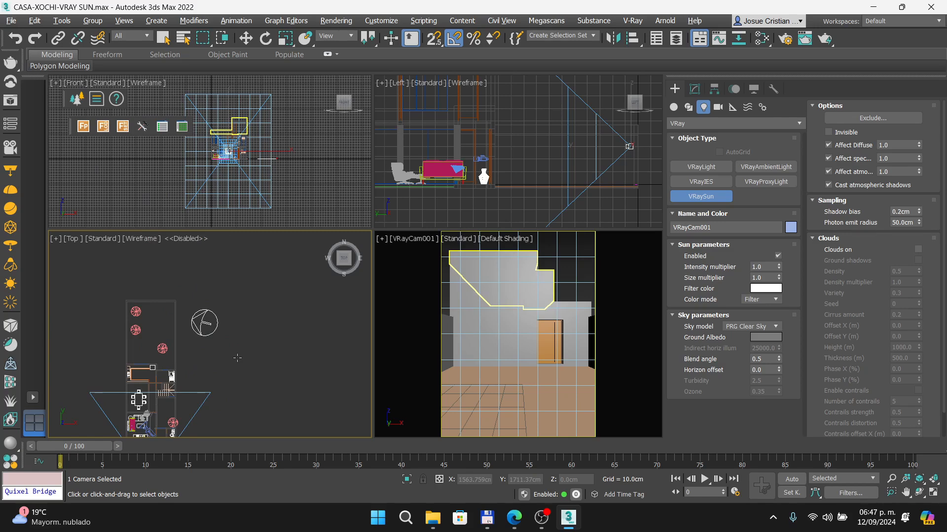
pyautogui.moveTo(146, 318); pyautogui.dragTo(144, 312, button='middle')
pyautogui.scroll(-2, 191, 351)
pyautogui.moveTo(192, 351); pyautogui.dragTo(173, 276, button='middle')
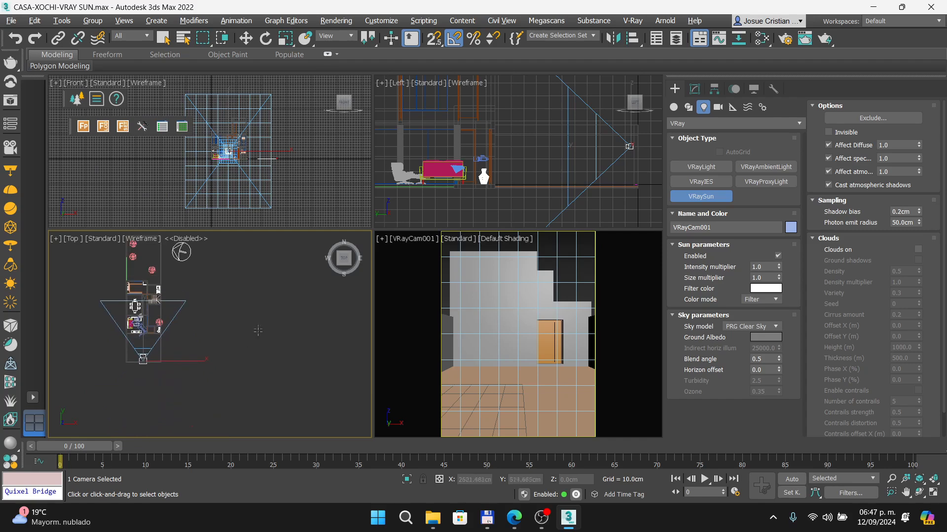
pyautogui.moveTo(269, 314); pyautogui.dragTo(145, 316)
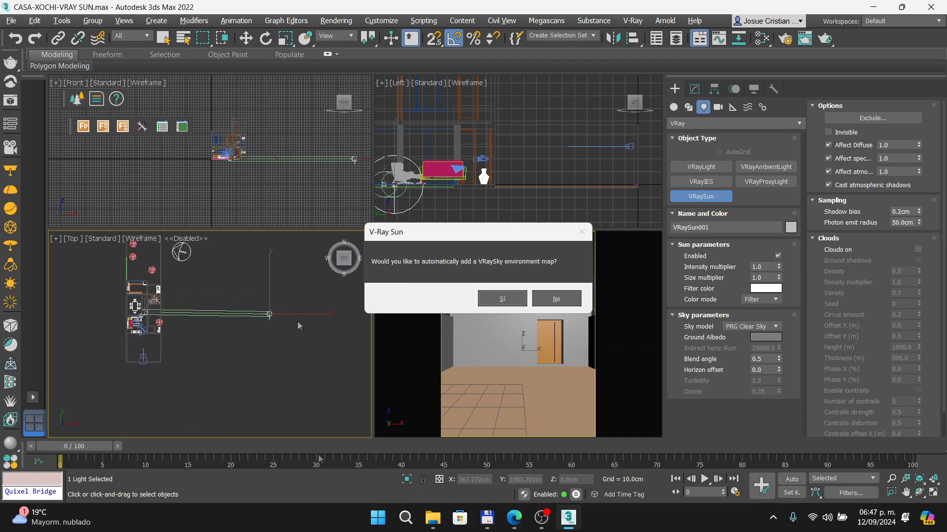
# Check the VRaySky prompt in the Prezi slide, return to 3ds Max and accept automatically adding the VRaySky environment map.
pyautogui.click(514, 518)
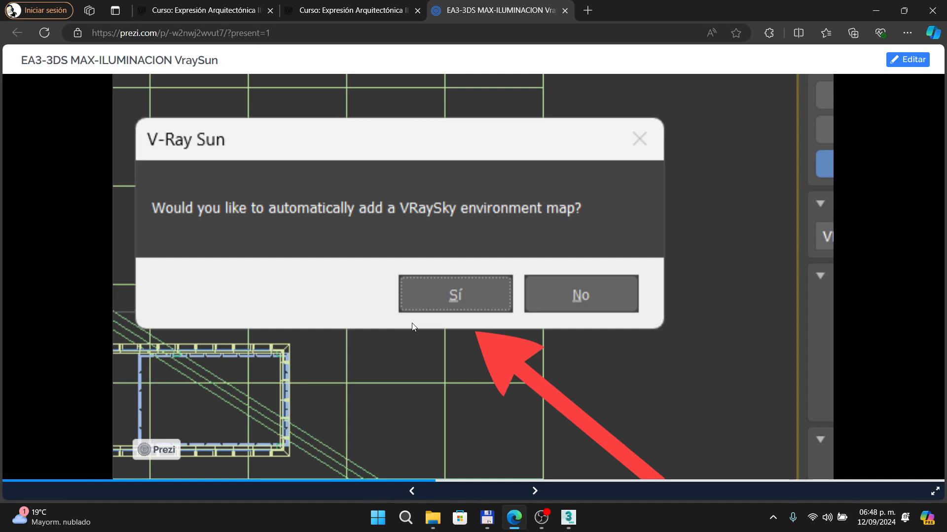
pyautogui.hotkey('alt', 'Tab')
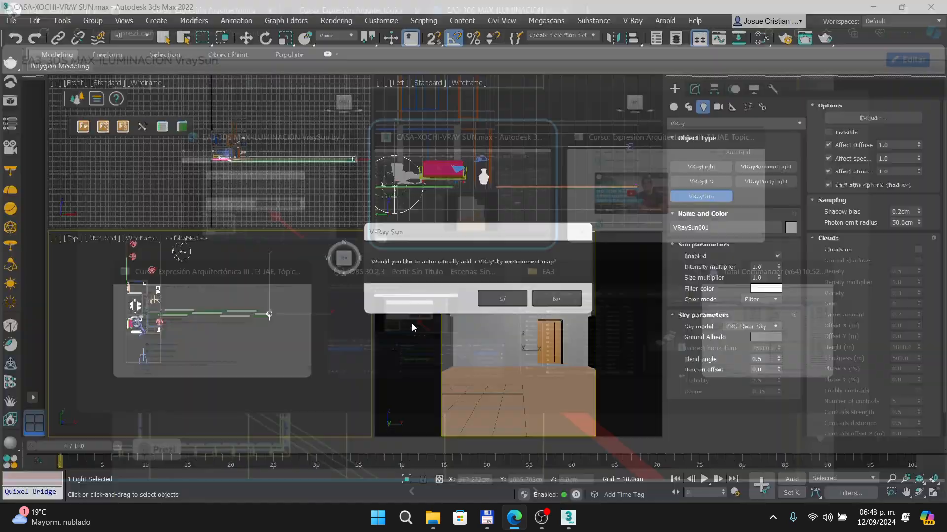
pyautogui.click(494, 304)
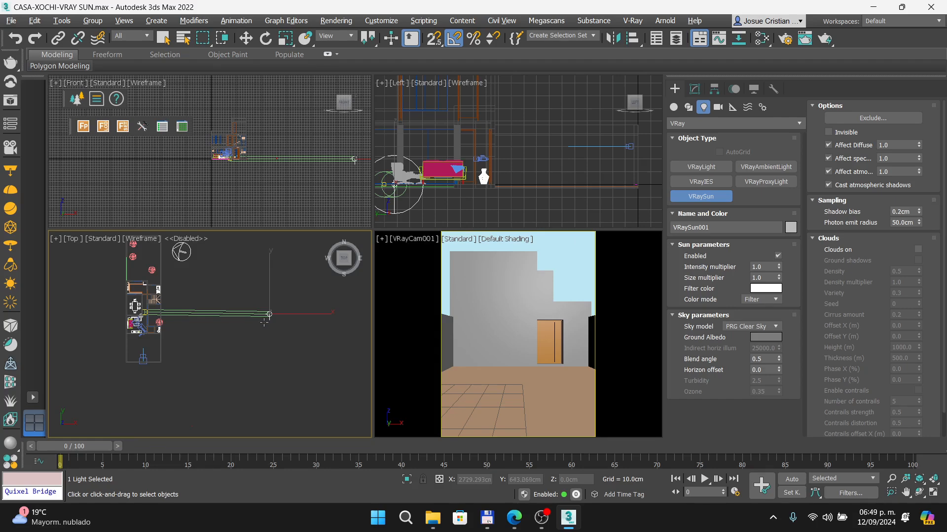
# Move the VRaySun straight up in the Front view to a height of about 2300 cm.
pyautogui.click(246, 38)
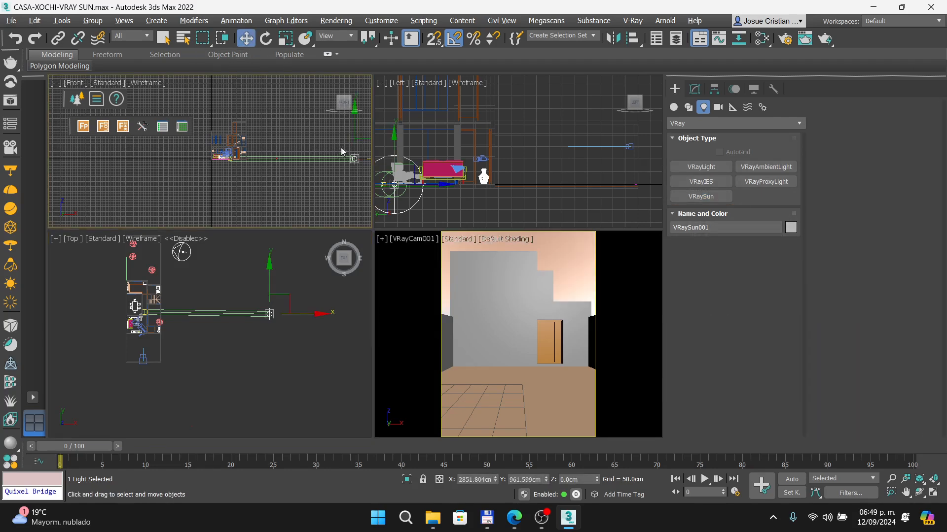
pyautogui.moveTo(353, 128); pyautogui.dragTo(306, 173, button='middle')
pyautogui.moveTo(306, 173)
pyautogui.mouseDown()
pyautogui.moveTo(310, 154)
pyautogui.moveTo(316, 172)
pyautogui.mouseUp()
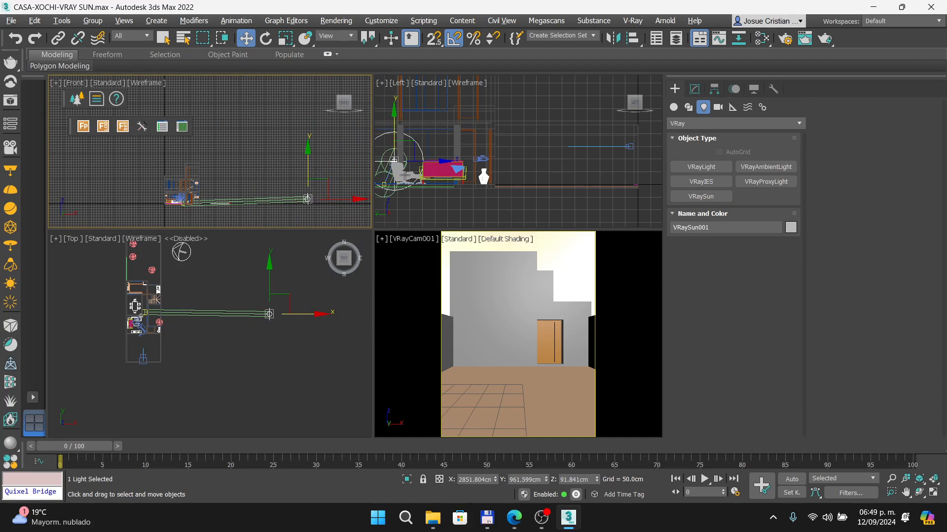
pyautogui.moveTo(306, 161); pyautogui.dragTo(292, 43)
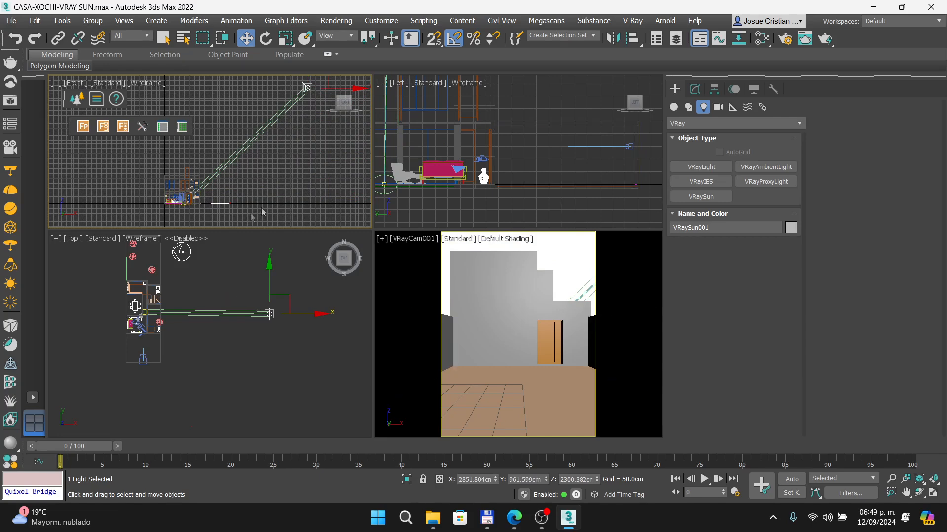
pyautogui.scroll(-2, 287, 190)
pyautogui.moveTo(287, 191); pyautogui.dragTo(264, 184, button='middle')
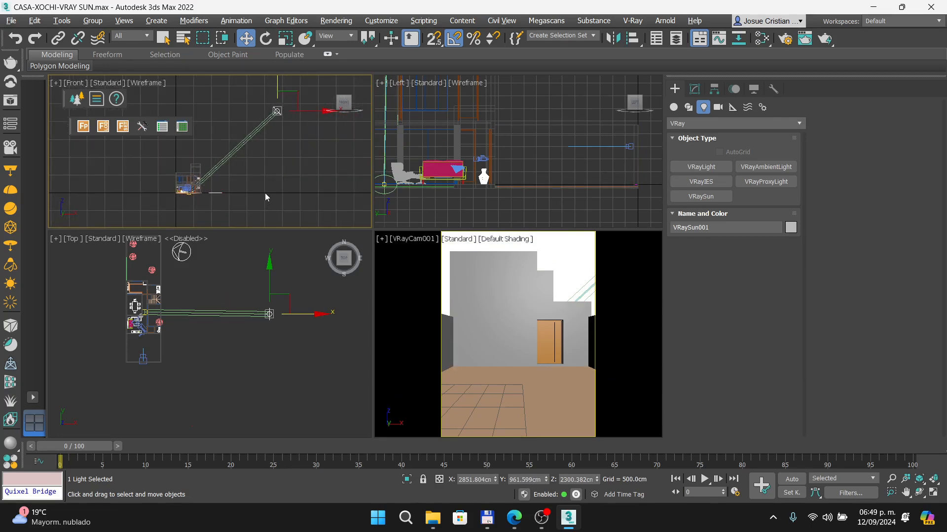
# Switch to the Prezi presentation, view the "Acomodar Sol" slide and return to 3ds Max.
pyautogui.hotkey('alt', 'Tab')
pyautogui.press('Right')
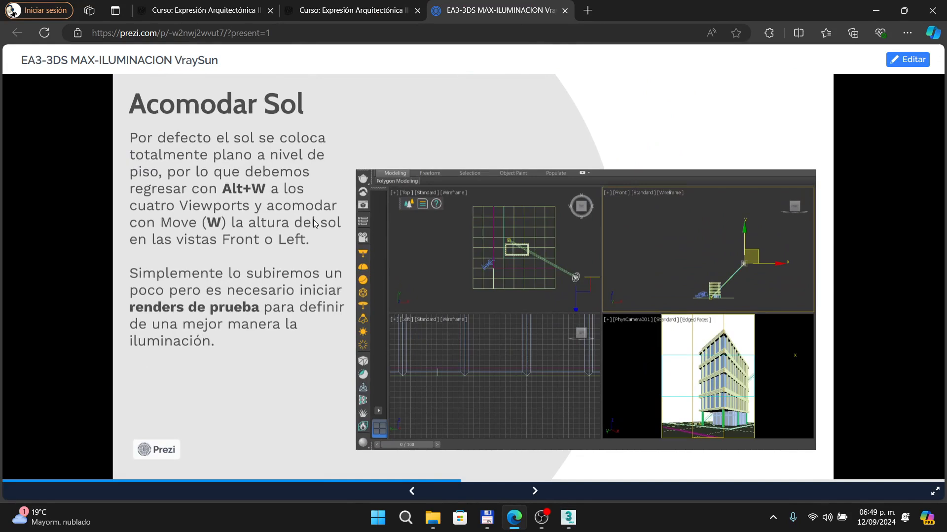
pyautogui.hotkey('alt', 'Tab')
# Move the VRaySun farther out and up in the Front view, to about X 3316 cm and Z 3434 cm.
pyautogui.scroll(-3, 233, 193)
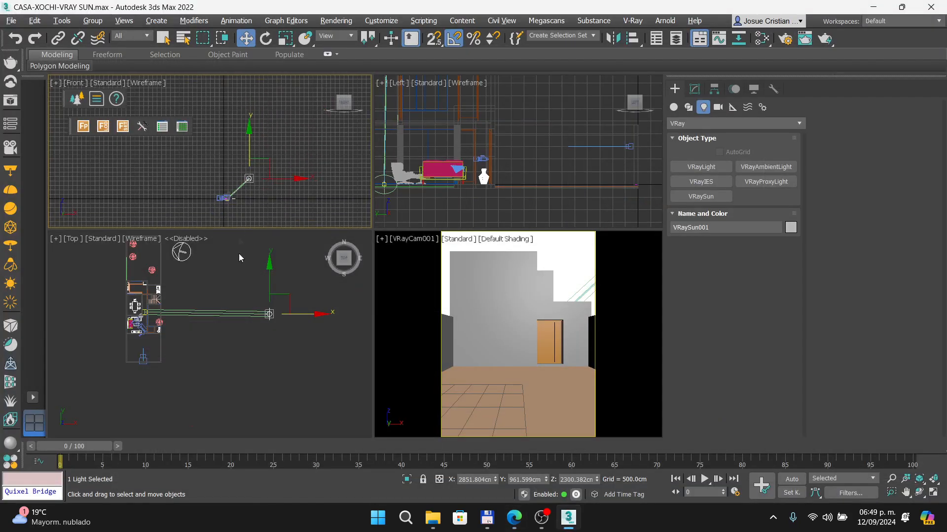
pyautogui.scroll(-3, 268, 276)
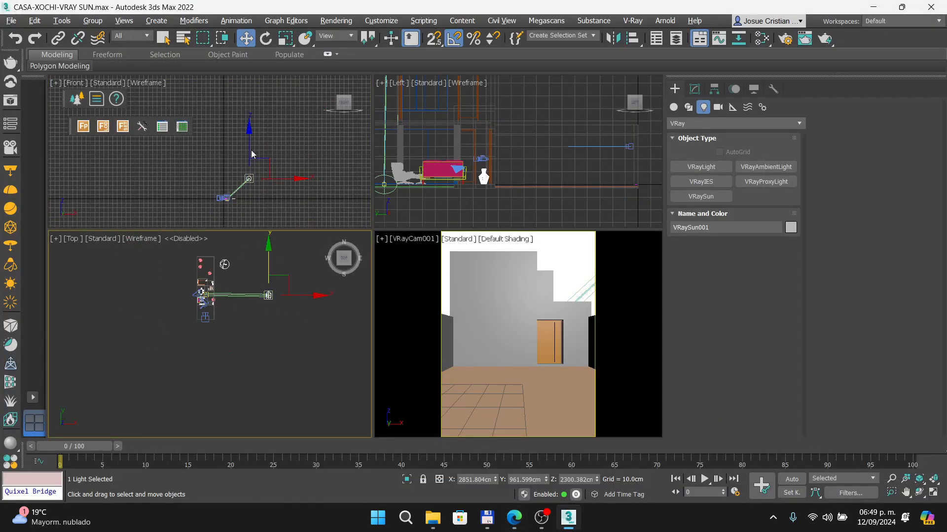
pyautogui.scroll(3, 254, 183)
pyautogui.click(240, 172)
pyautogui.click(241, 164)
pyautogui.moveTo(252, 153); pyautogui.dragTo(282, 93)
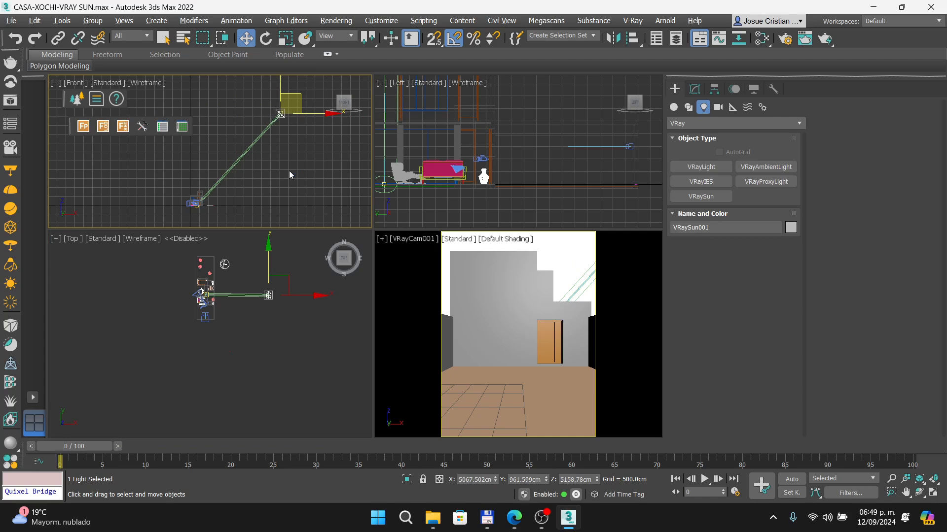
pyautogui.moveTo(292, 92); pyautogui.dragTo(260, 122)
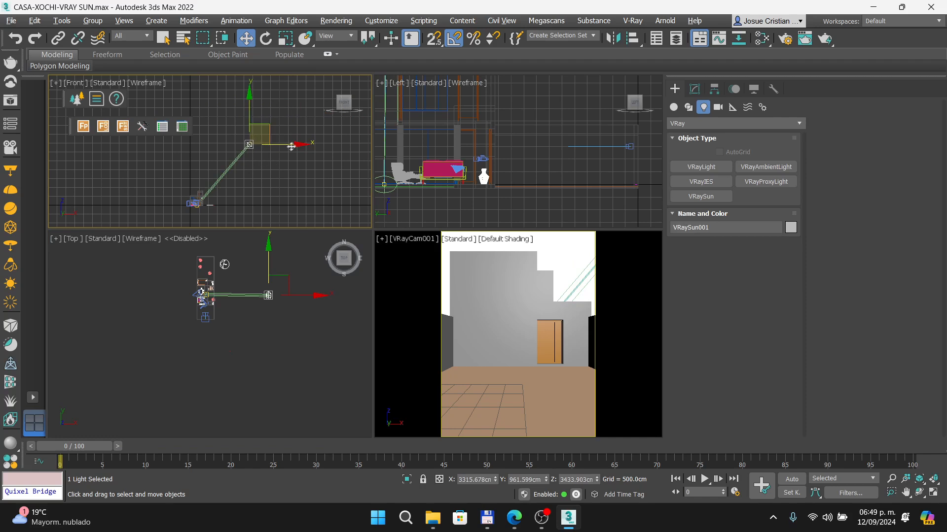
# Deselect and reselect the VRaySun in the Front view, and save the scene under its current file name.
pyautogui.click(275, 175)
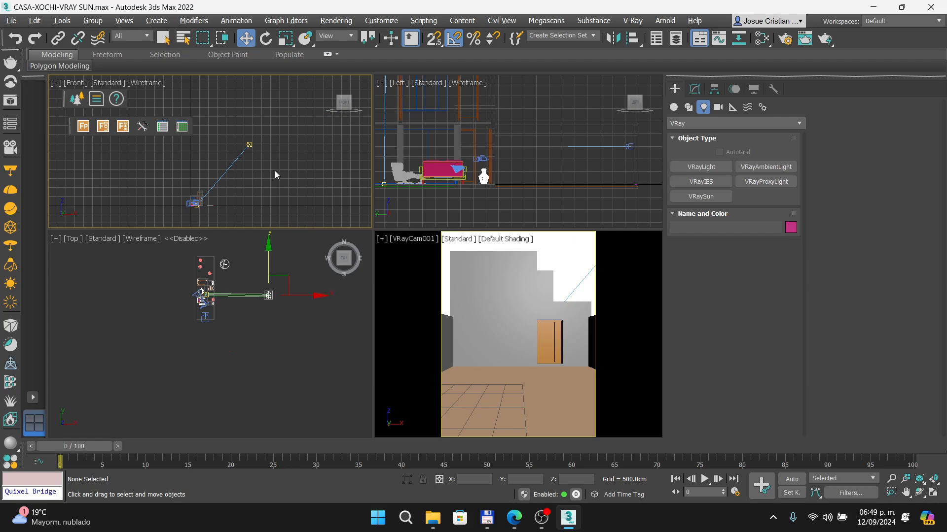
pyautogui.click(249, 145)
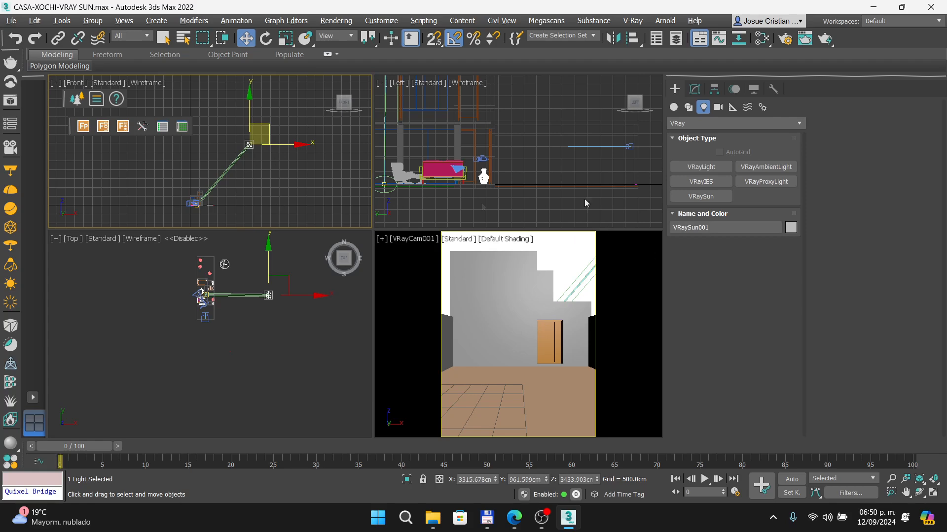
pyautogui.click(11, 21)
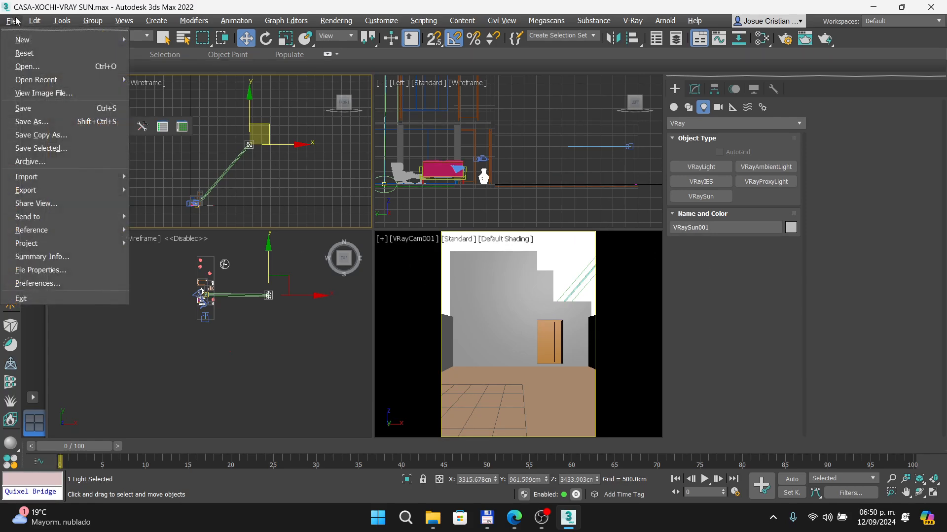
pyautogui.click(45, 109)
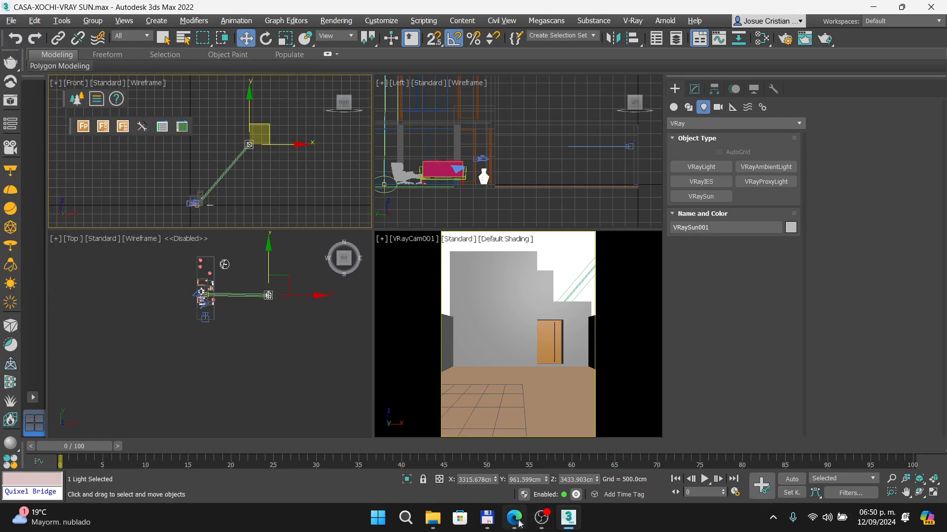
# Switch to the Prezi presentation and examine the Render Setup slide, including its toolbar icon and render settings illustration.
pyautogui.click(519, 523)
pyautogui.click(510, 340)
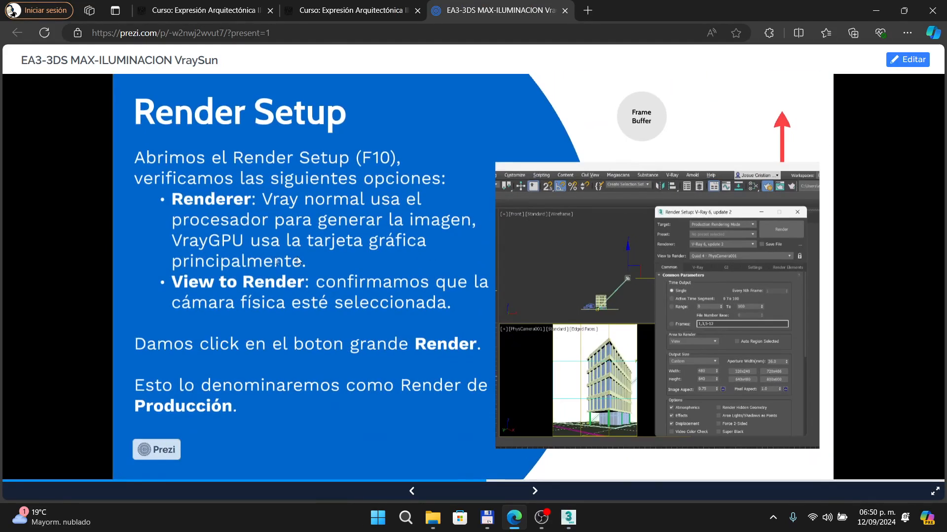
pyautogui.click(729, 186)
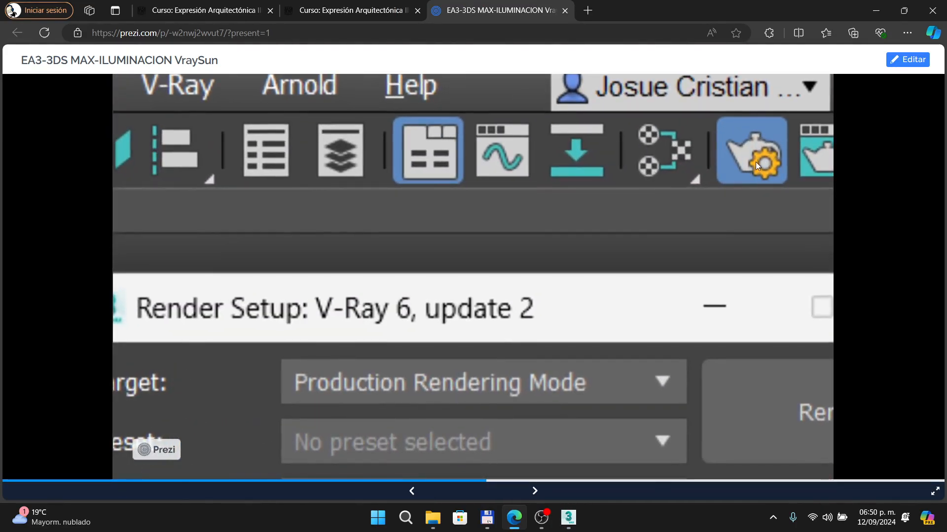
pyautogui.scroll(-5, 609, 236)
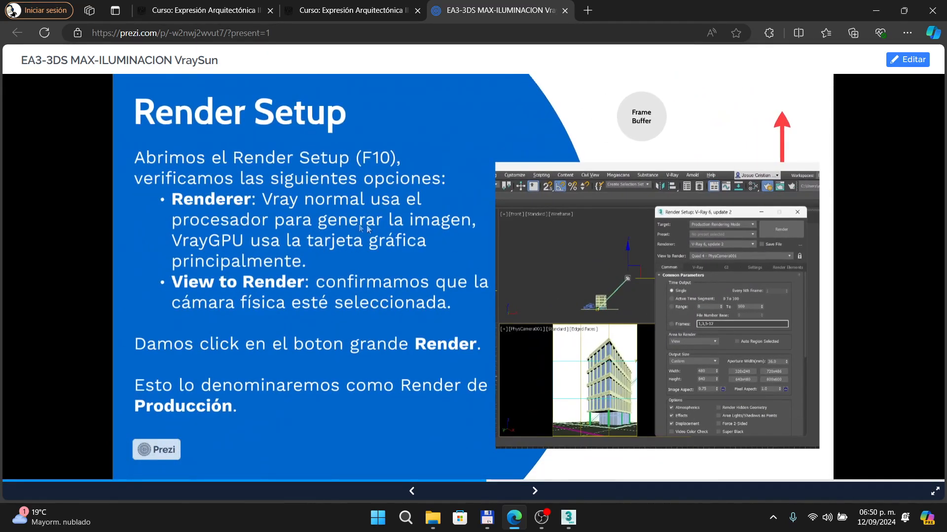
pyautogui.scroll(5, 637, 280)
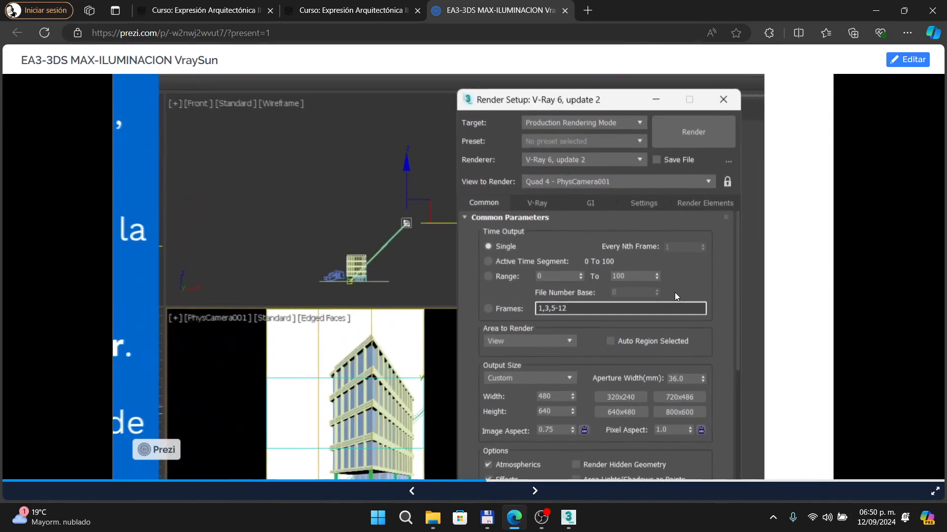
# Switch to 3ds Max, deselect the VRaySun, activate the VRayCam001 view and open Render Setup.
pyautogui.click(567, 516)
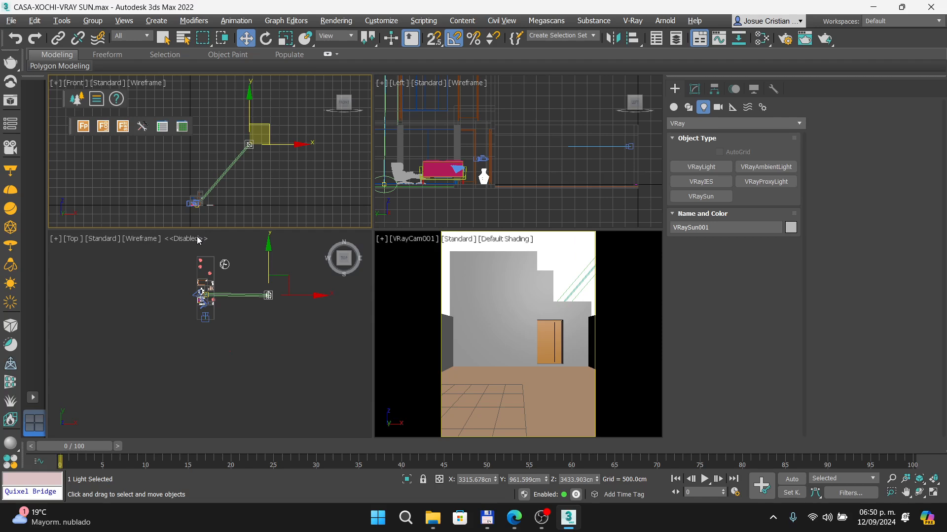
pyautogui.click(562, 262)
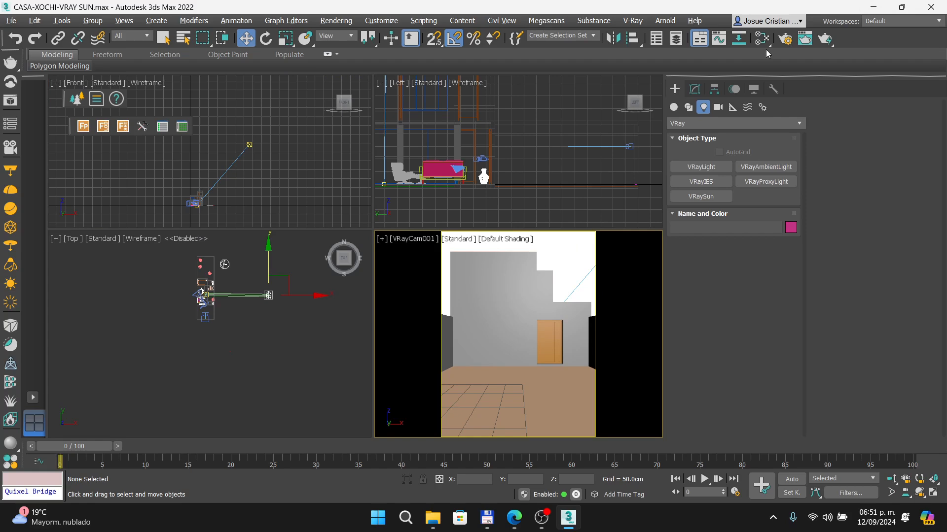
pyautogui.click(785, 39)
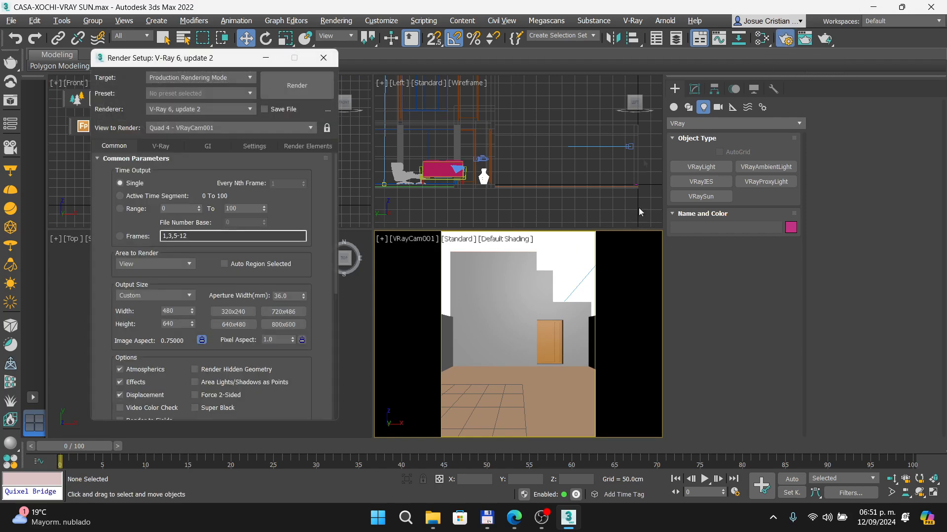
# Compare Render Setup with the Prezi slide, test how View to Render follows the active viewport, and inspect the available renderers.
pyautogui.click(515, 518)
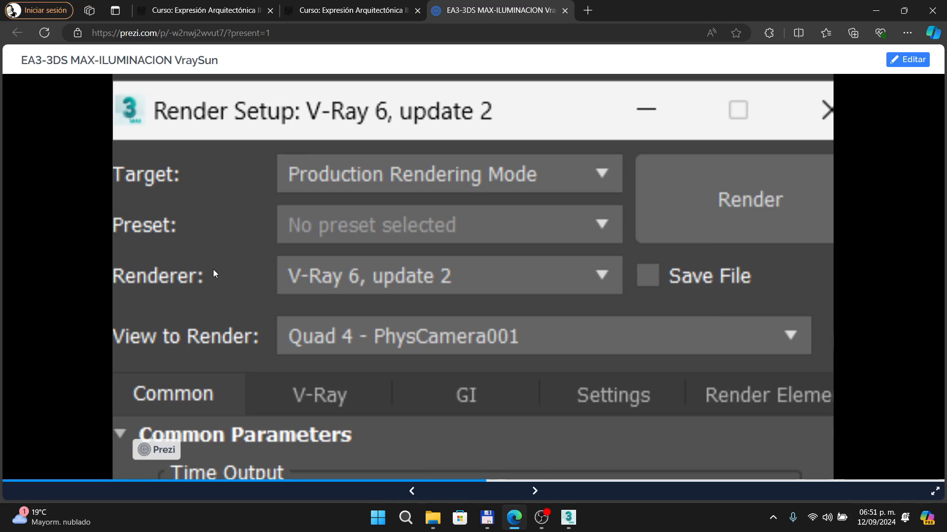
pyautogui.hotkey('alt', 'Tab')
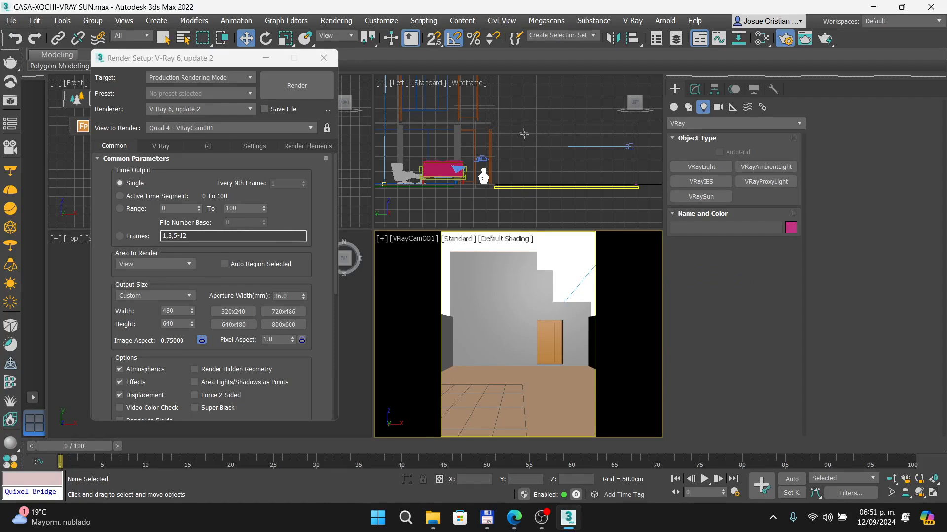
pyautogui.click(536, 155)
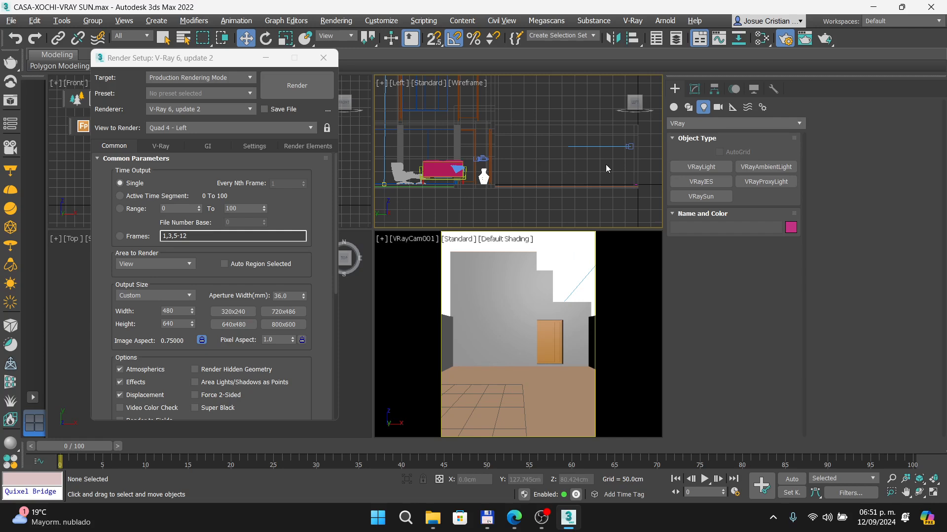
pyautogui.click(559, 264)
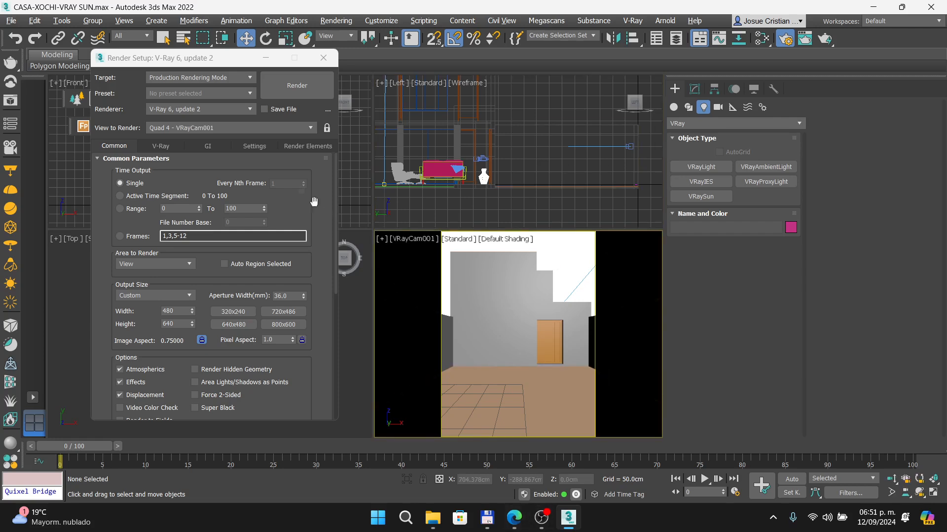
pyautogui.click(251, 109)
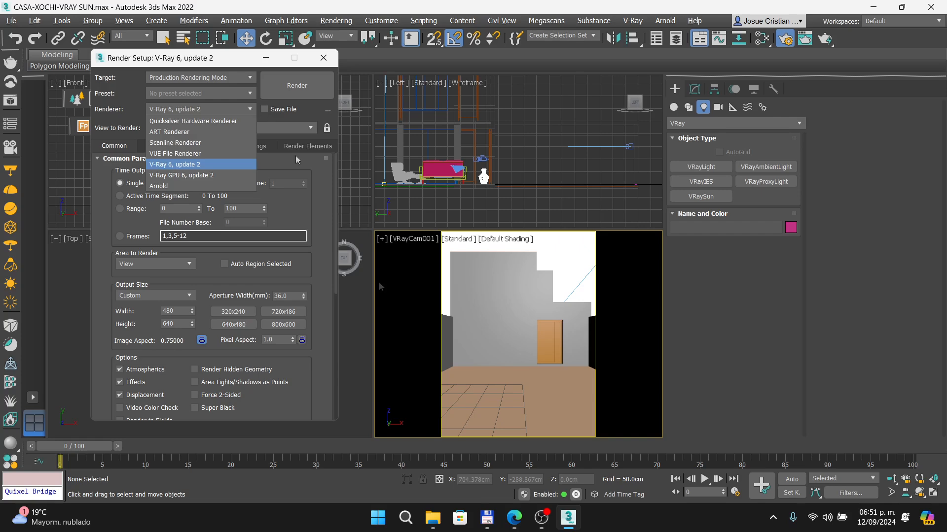
# Switch to the Prezi presentation and review the Render Setup slide's notes on renderer, view to render and production rendering.
pyautogui.click(513, 518)
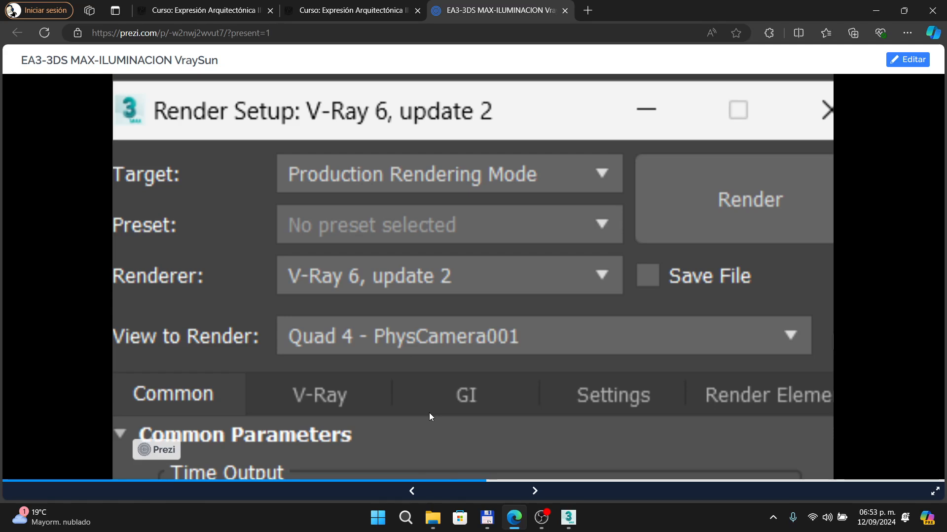
pyautogui.hotkey('alt', 'Tab')
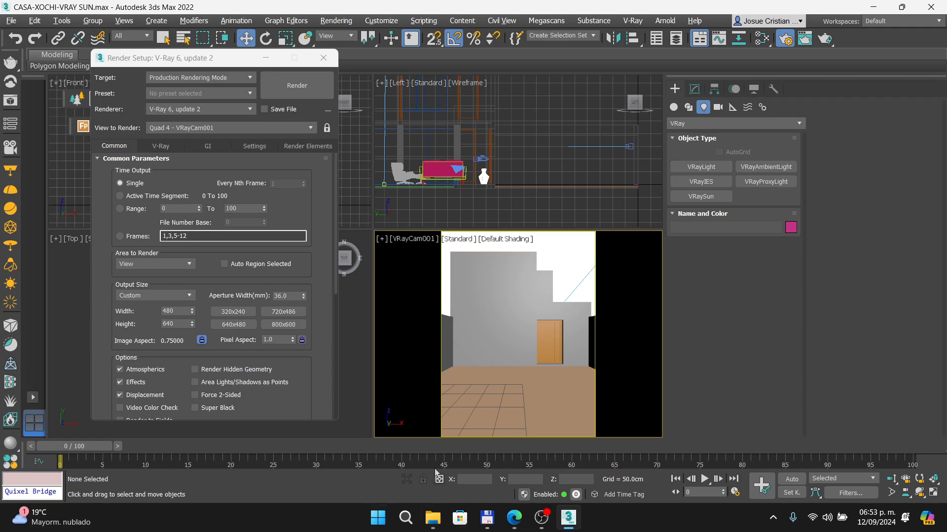
pyautogui.click(514, 517)
pyautogui.press('Right')
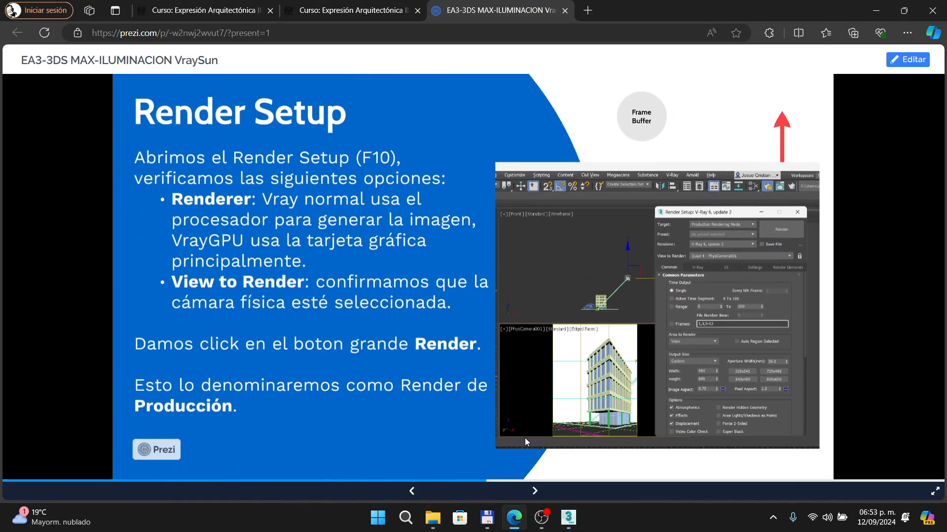
pyautogui.press('Right')
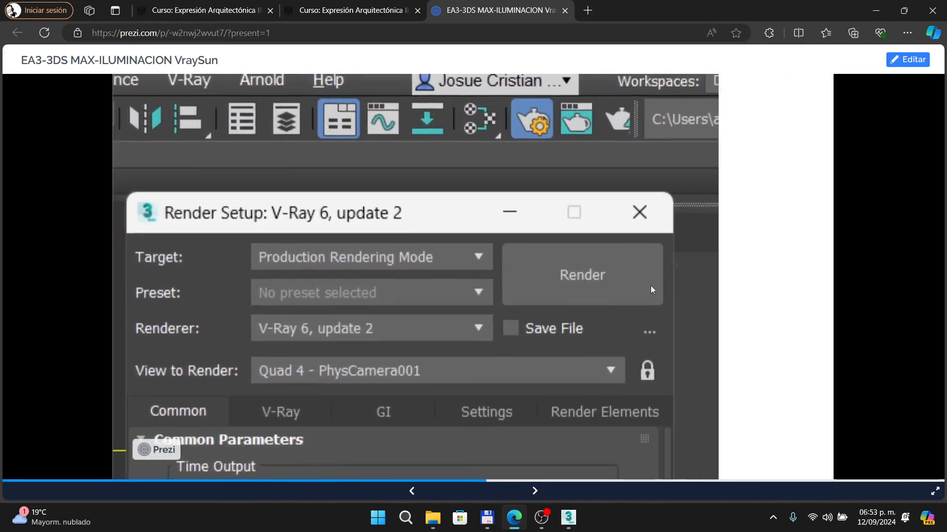
# Return to 3ds Max, render the VRayCam001 view at 480 x 640 with V-Ray 6, and close the frame buffer.
pyautogui.click(571, 520)
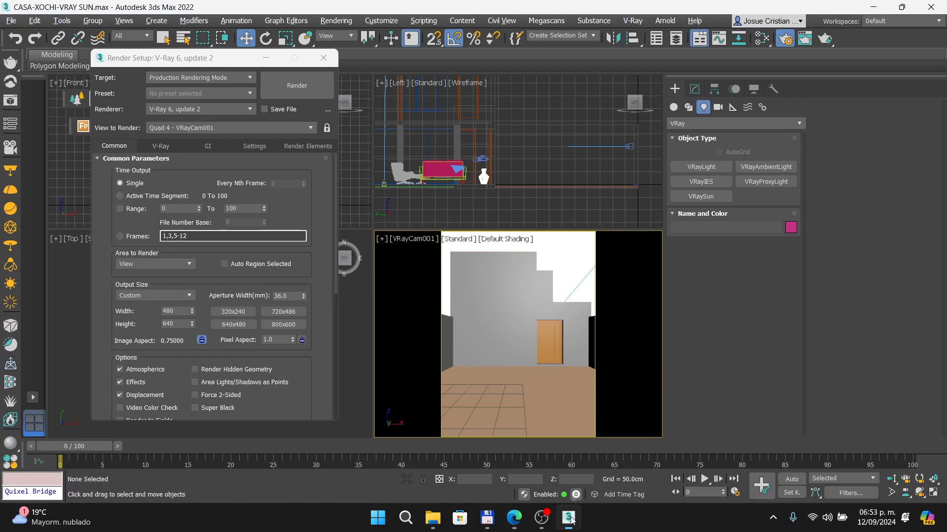
pyautogui.click(298, 88)
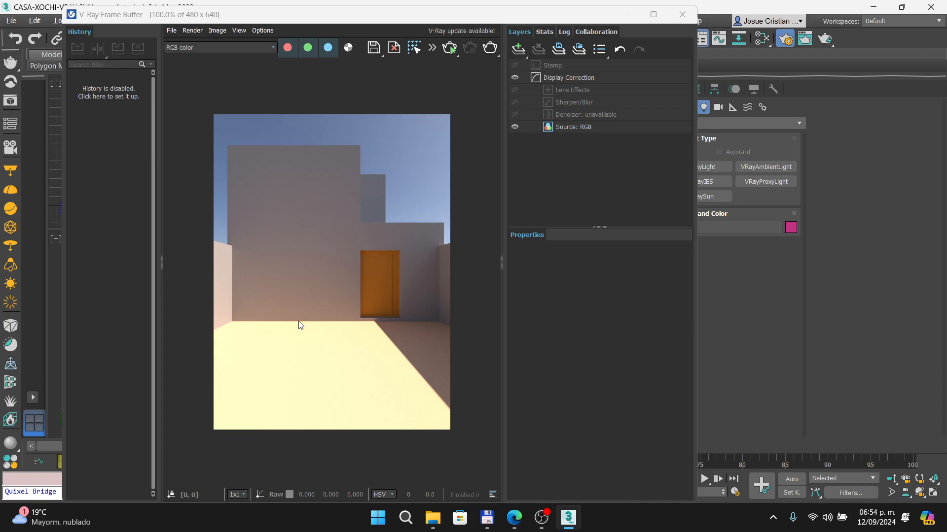
pyautogui.click(690, 15)
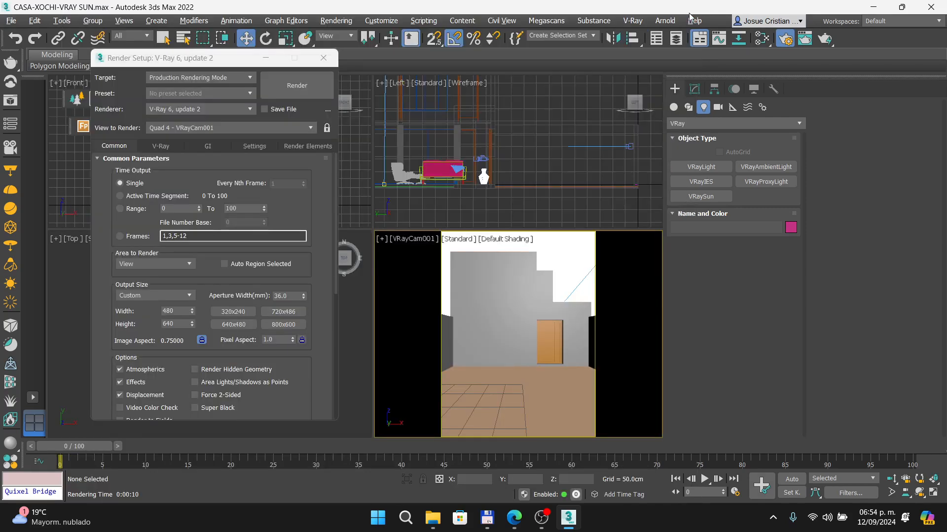
# Select the VRayCam001 camera from its viewport and set its exposure mode to Exposure value (EV).
pyautogui.click(414, 239)
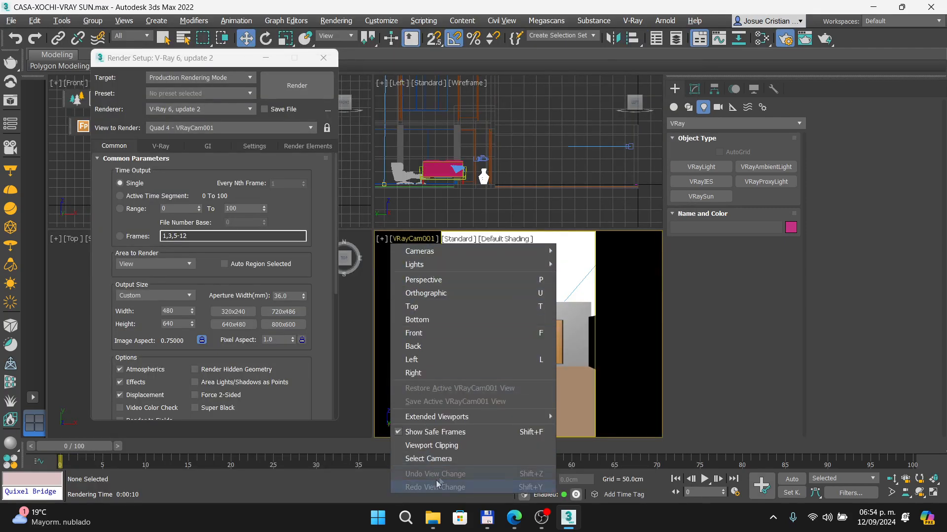
pyautogui.click(442, 459)
pyautogui.click(695, 89)
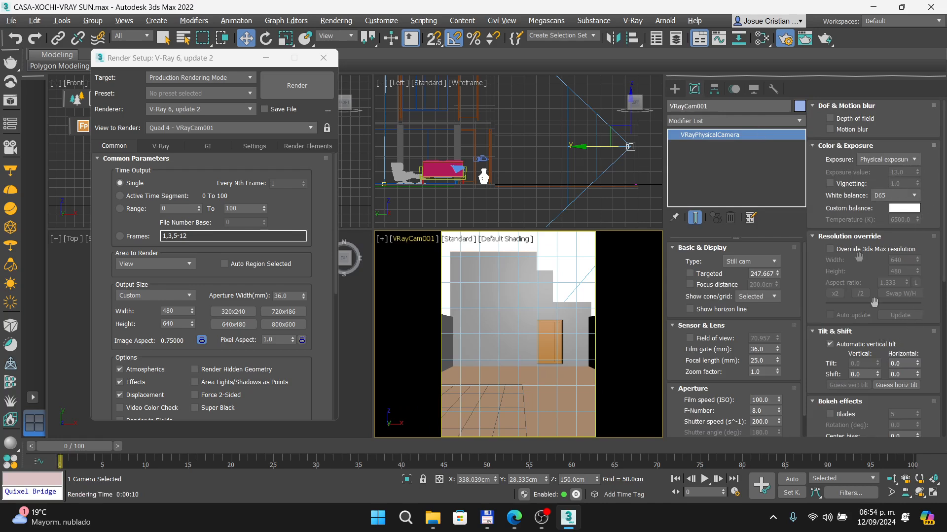
pyautogui.click(893, 165)
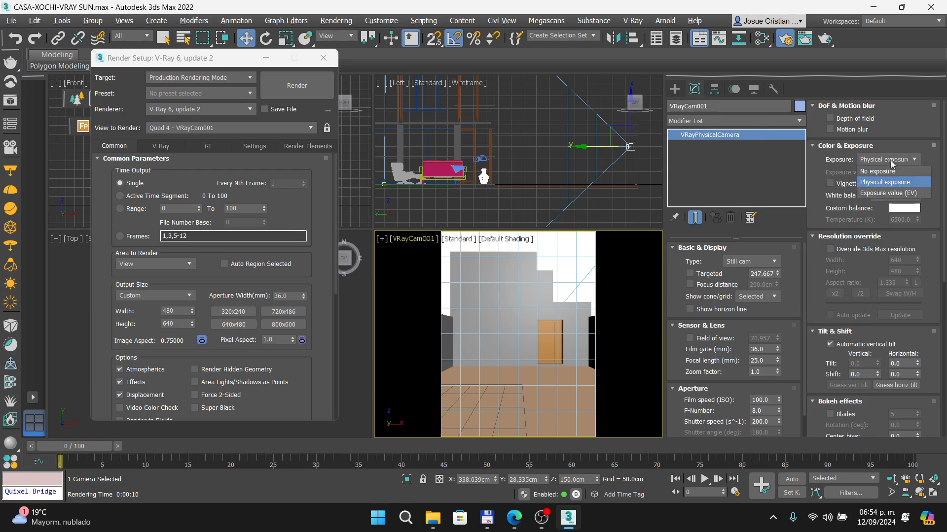
pyautogui.click(882, 193)
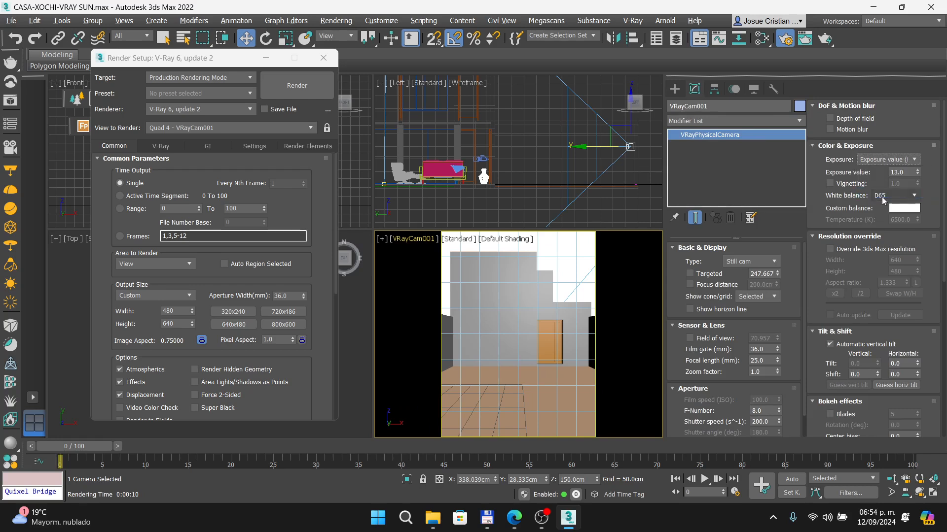
# Set the VRayCam001 exposure value to 6 and render the view.
pyautogui.click(905, 172)
pyautogui.doubleClick(906, 172)
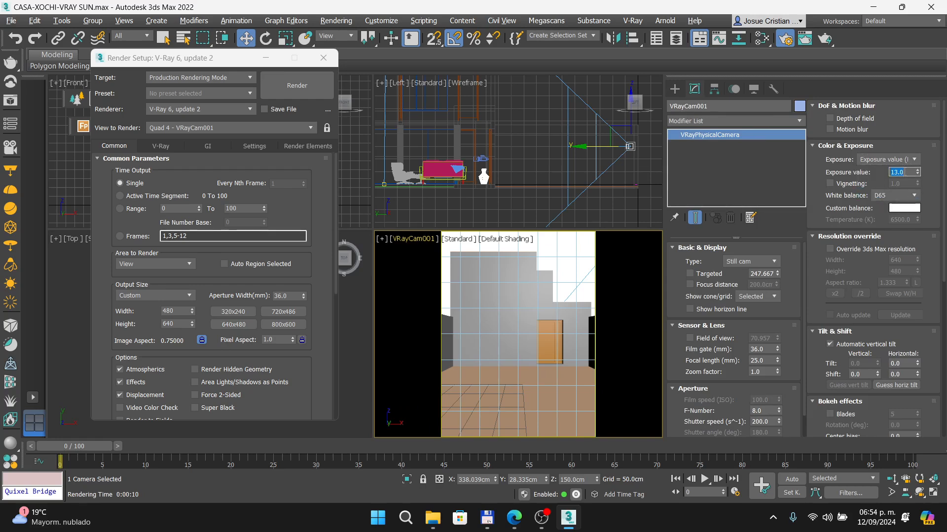
pyautogui.write('6')
pyautogui.press('Return')
pyautogui.click(321, 92)
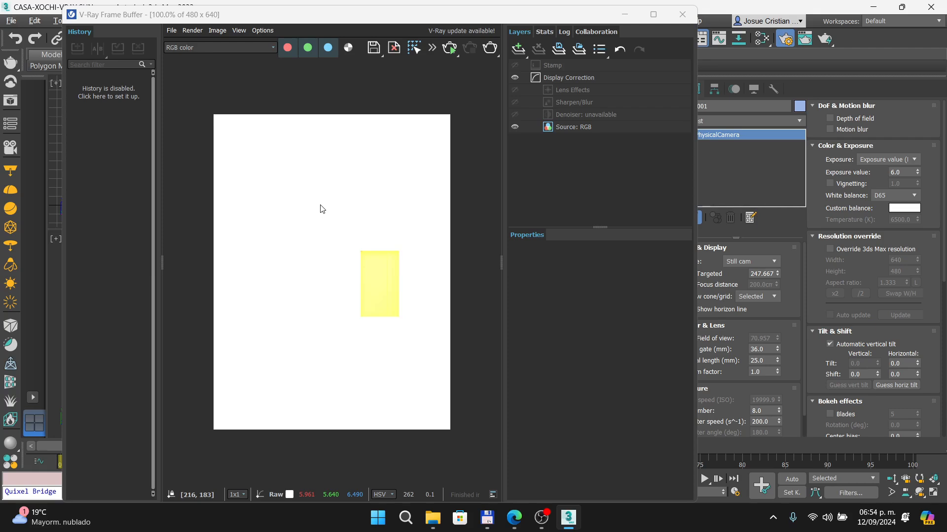
# Set the VRayCam001 exposure value to 10 and render the view again.
pyautogui.doubleClick(905, 175)
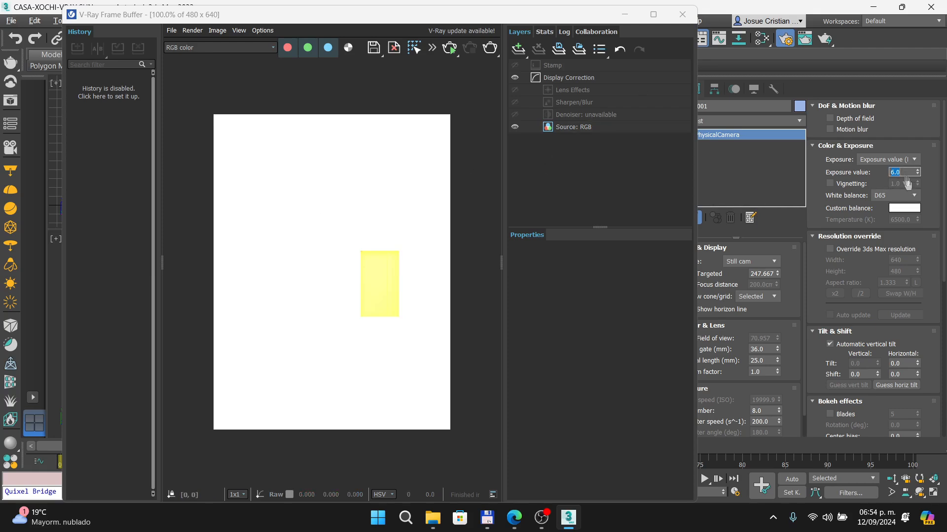
pyautogui.write('10.0')
pyautogui.press('Return')
pyautogui.click(682, 15)
pyautogui.click(318, 87)
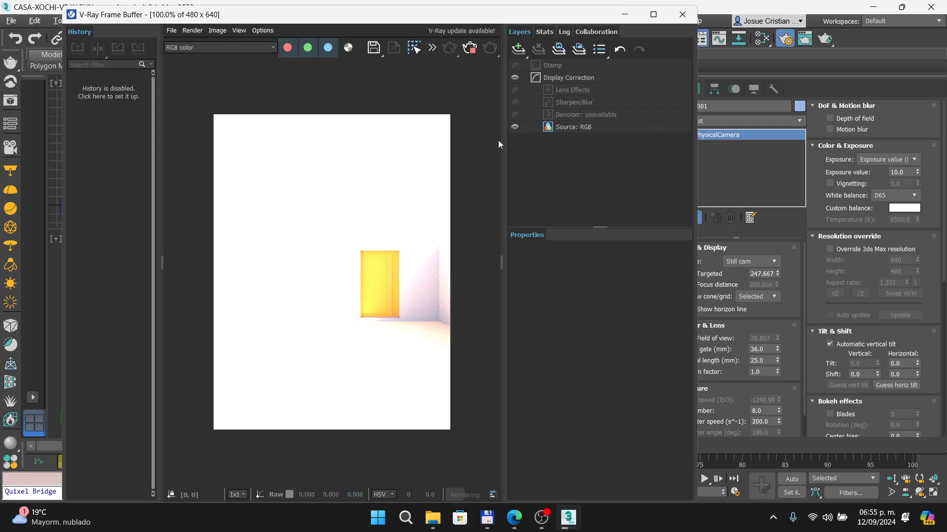
# Close the frame buffer, set the VRayCam001 exposure value to 12 and render the view.
pyautogui.click(682, 15)
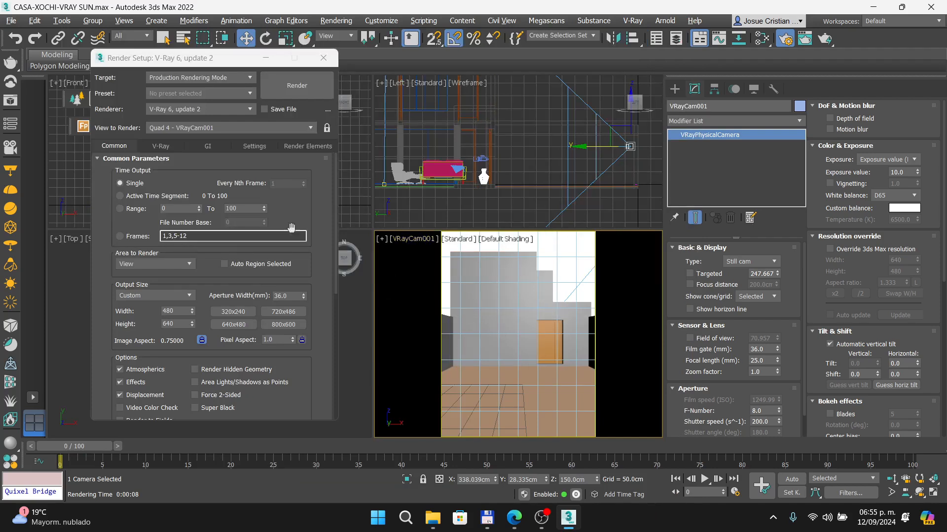
pyautogui.click(908, 172)
pyautogui.press('Return')
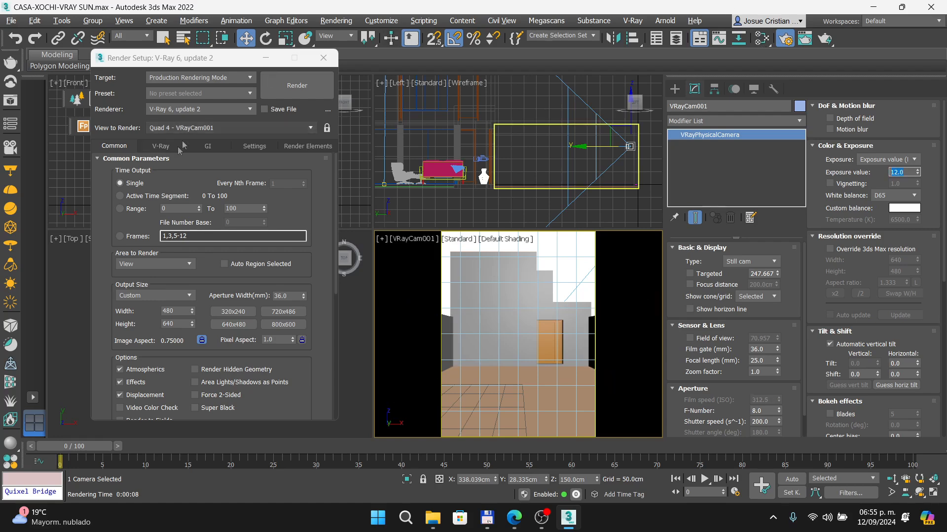
pyautogui.click(297, 85)
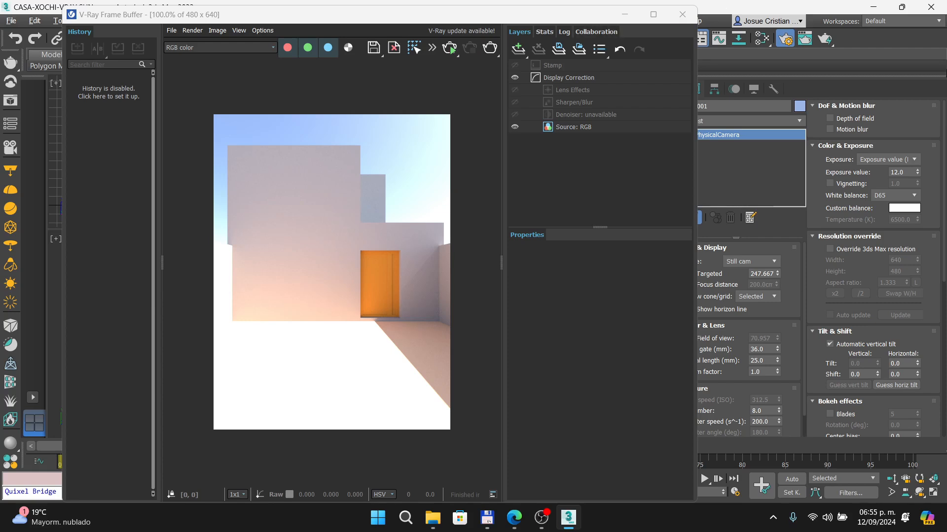
# Try an exposure value of 11 on VRayCam001 and render the view for comparison.
pyautogui.doubleClick(909, 172)
pyautogui.write('11')
pyautogui.press('Return')
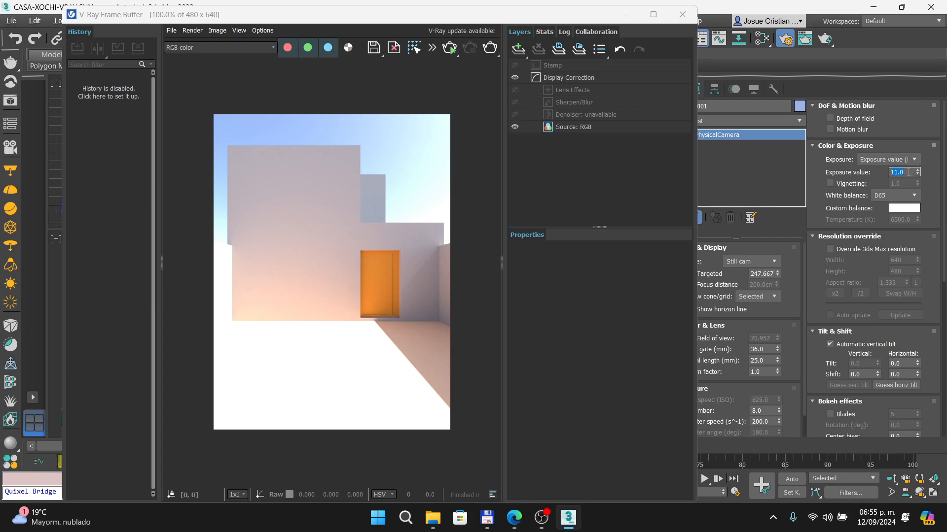
pyautogui.click(682, 14)
pyautogui.click(298, 85)
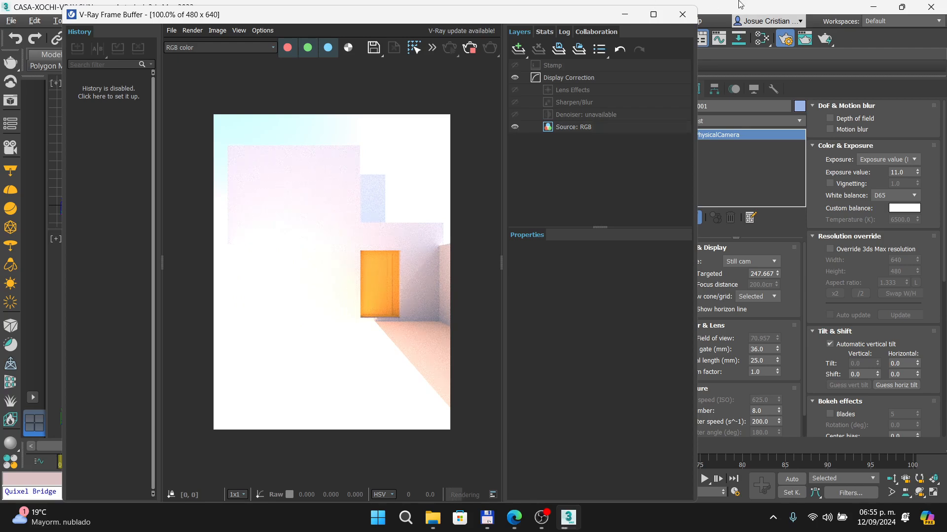
# Close the frame buffer, set the VRayCam001 exposure value back to 12 and close Render Setup.
pyautogui.click(682, 14)
pyautogui.click(902, 172)
pyautogui.write('12')
pyautogui.press('Return')
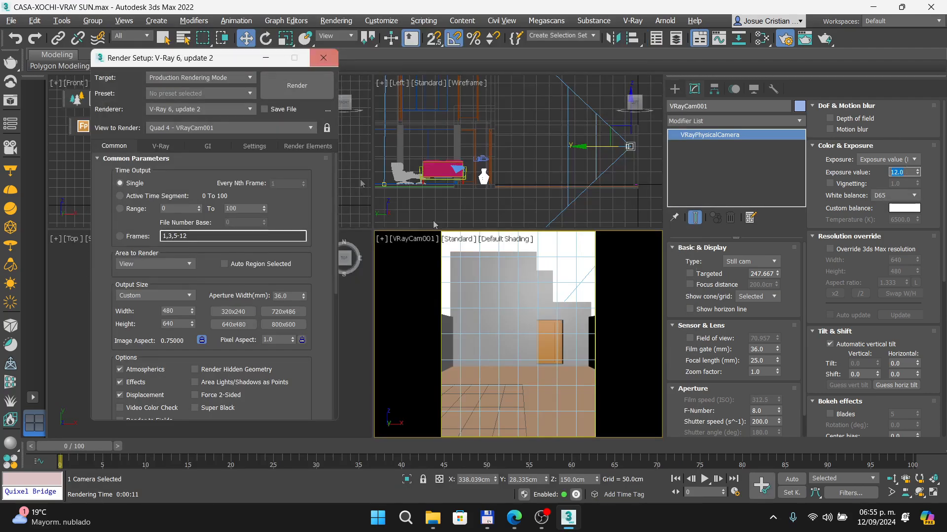
pyautogui.click(323, 57)
# Deselect the camera and switch the VRayCam001 viewport to the PhysCamera001 camera.
pyautogui.click(564, 253)
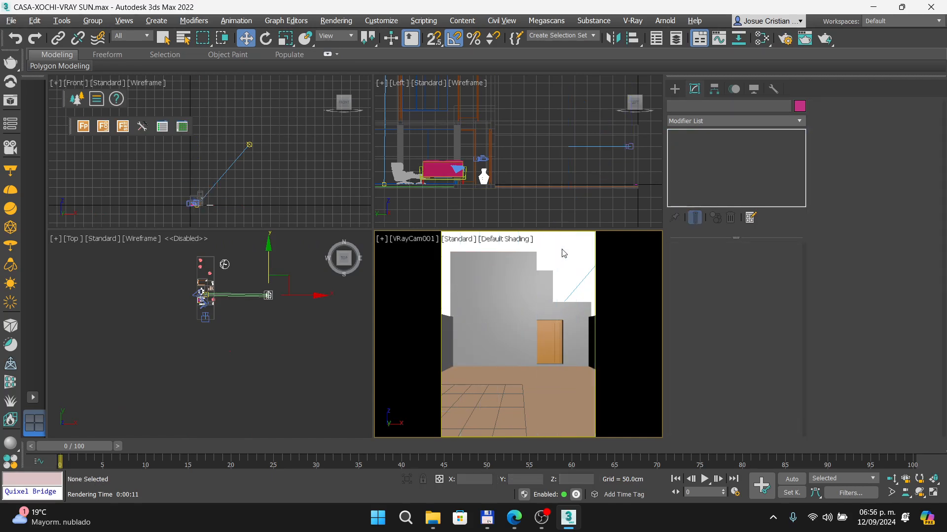
pyautogui.press('c')
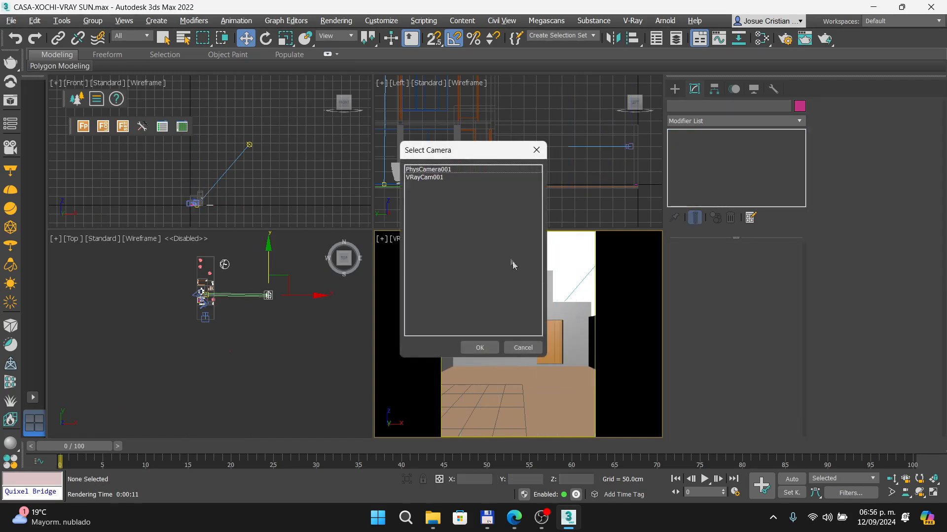
pyautogui.click(533, 153)
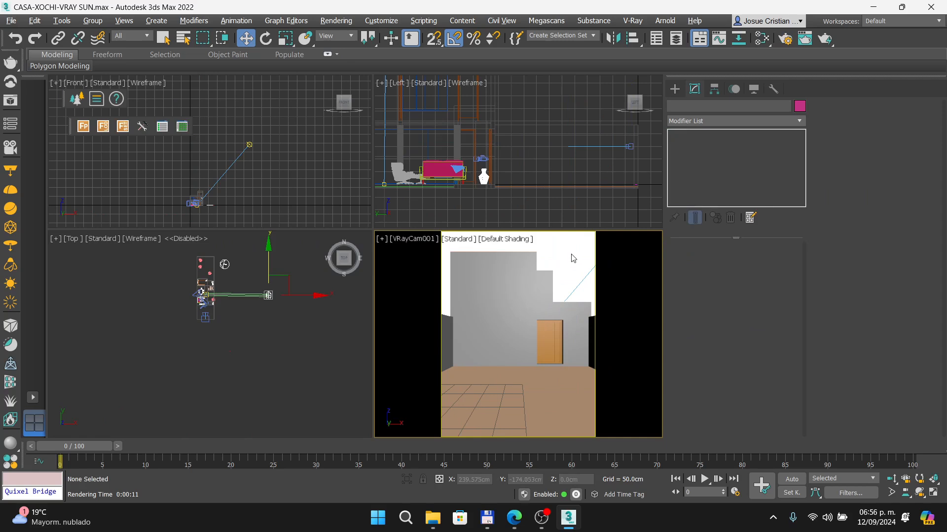
pyautogui.press('c')
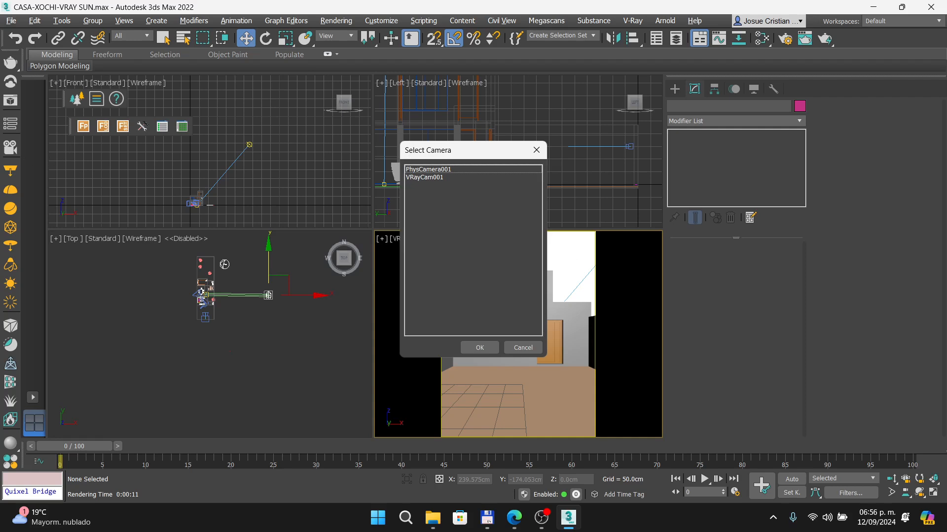
pyautogui.click(454, 171)
pyautogui.click(479, 348)
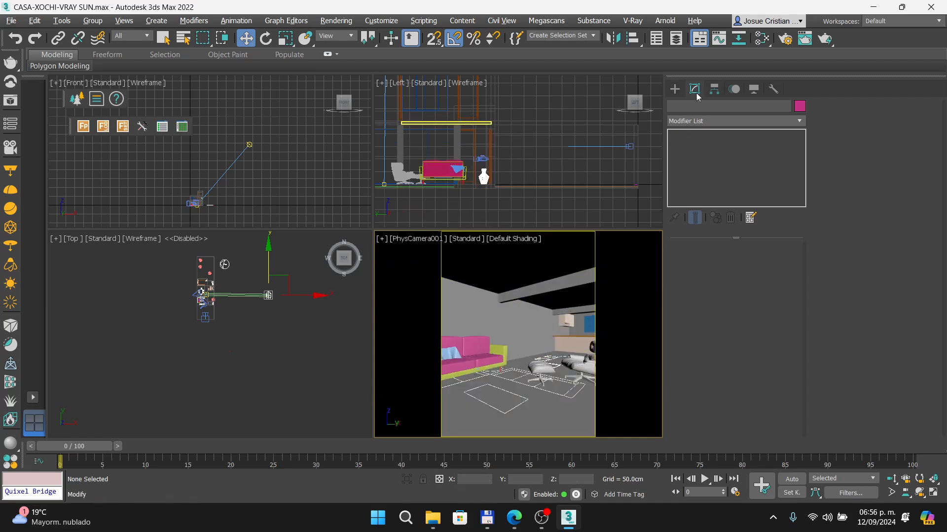
# Select the PhysCamera001 camera through its viewport and set its target exposure to 12 EV.
pyautogui.click(403, 238)
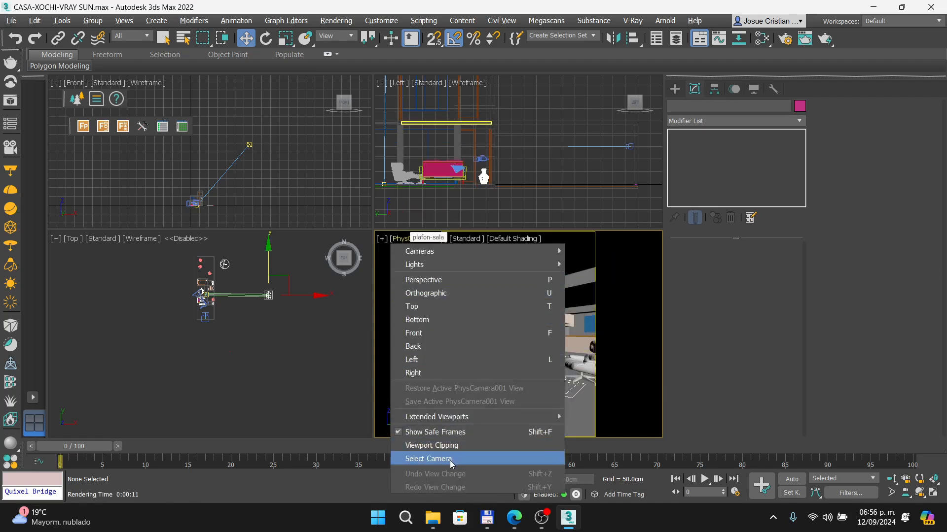
pyautogui.click(428, 459)
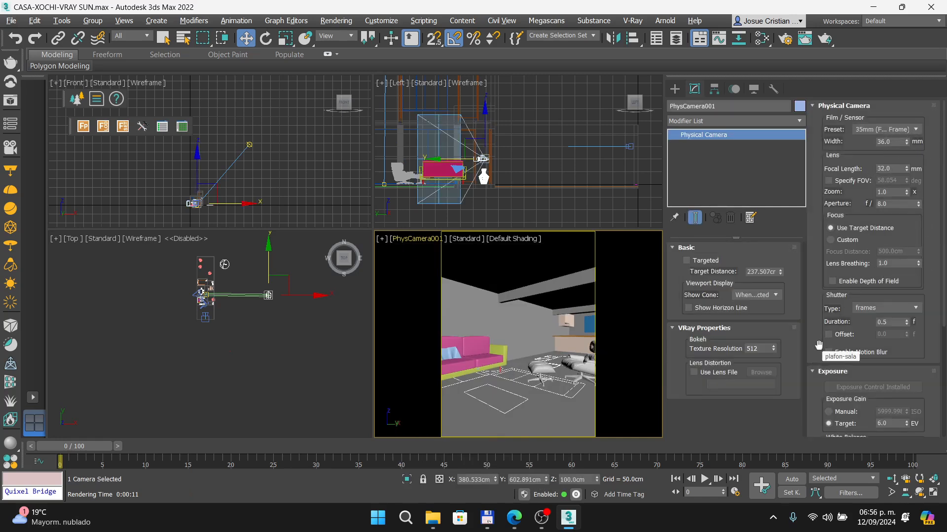
pyautogui.scroll(-2, 820, 349)
pyautogui.doubleClick(888, 363)
pyautogui.write('12')
pyautogui.press('Return')
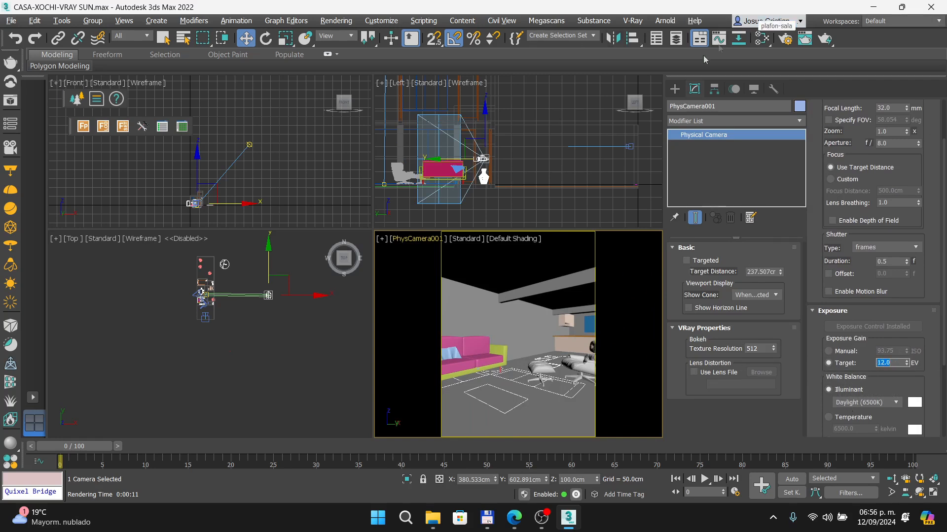
# Open Render Setup and render the PhysCamera001 view.
pyautogui.click(785, 38)
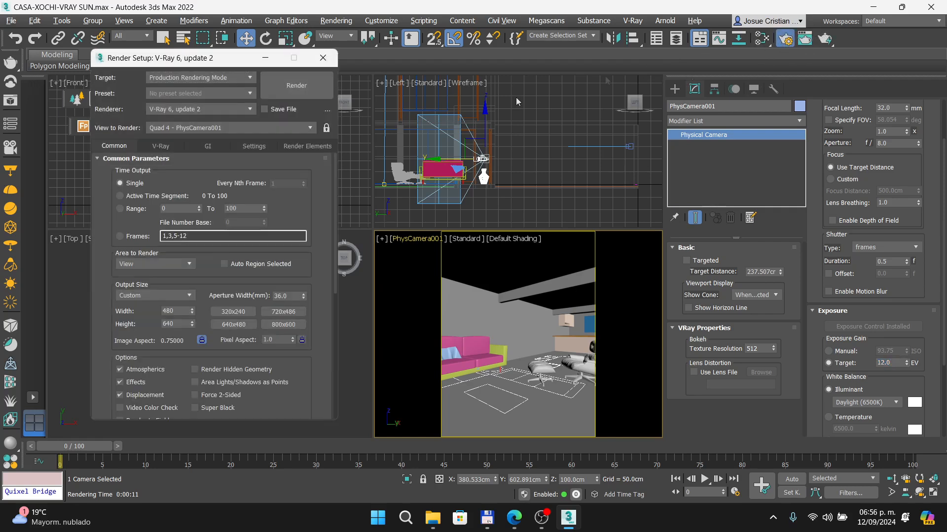
pyautogui.click(299, 90)
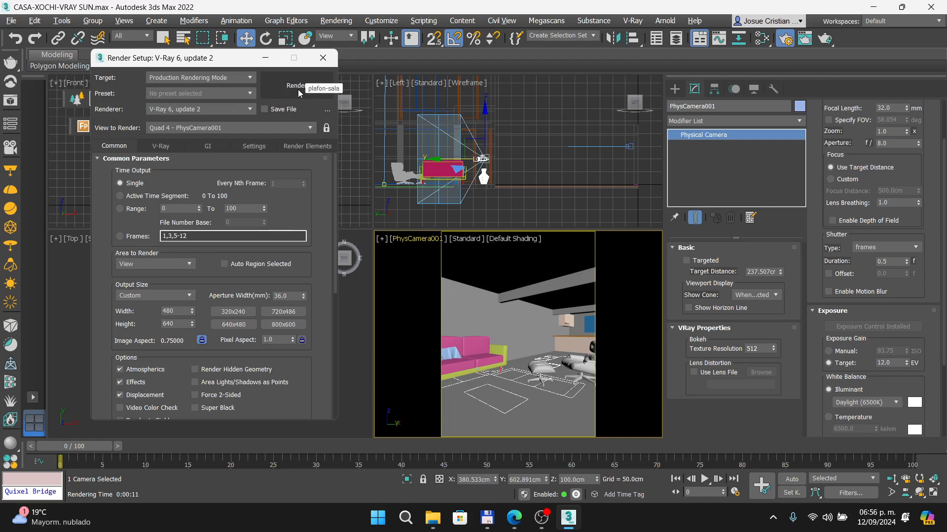
pyautogui.click(300, 92)
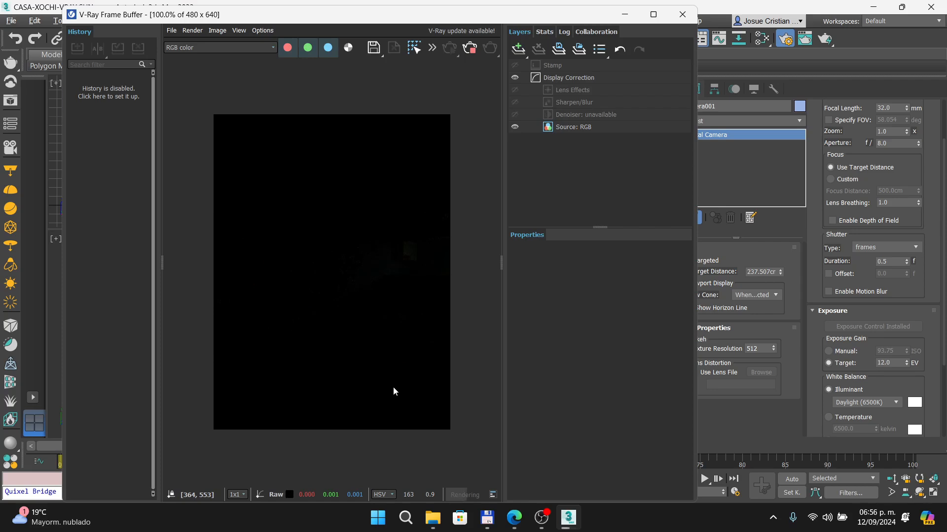
# Try a target exposure of 8 EV on PhysCamera001, render the view, stop the render and close the frame buffer.
pyautogui.click(683, 14)
pyautogui.doubleClick(896, 364)
pyautogui.write('8')
pyautogui.press('Return')
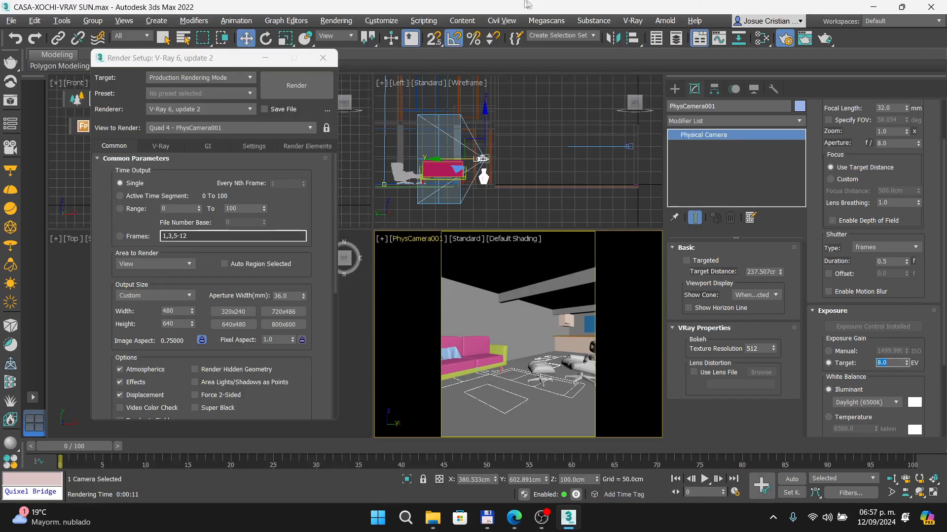
pyautogui.click(298, 87)
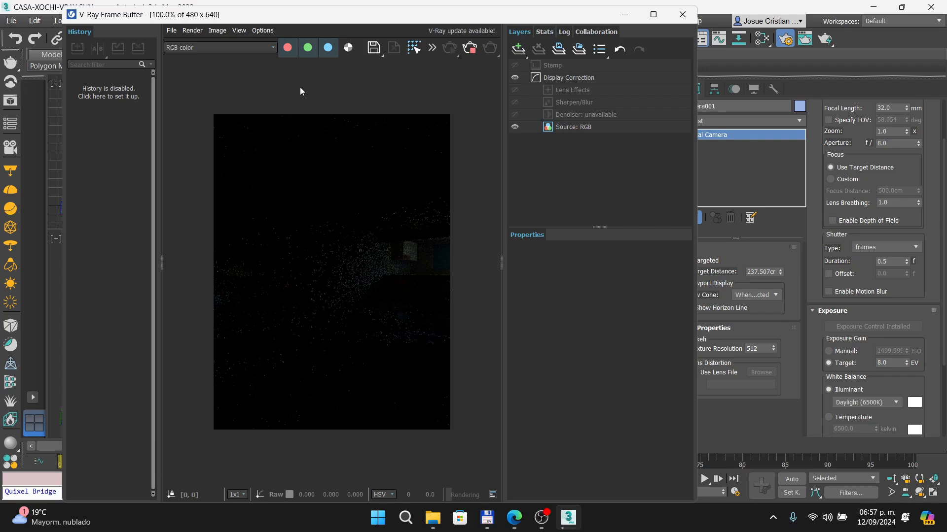
pyautogui.click(474, 49)
pyautogui.click(683, 14)
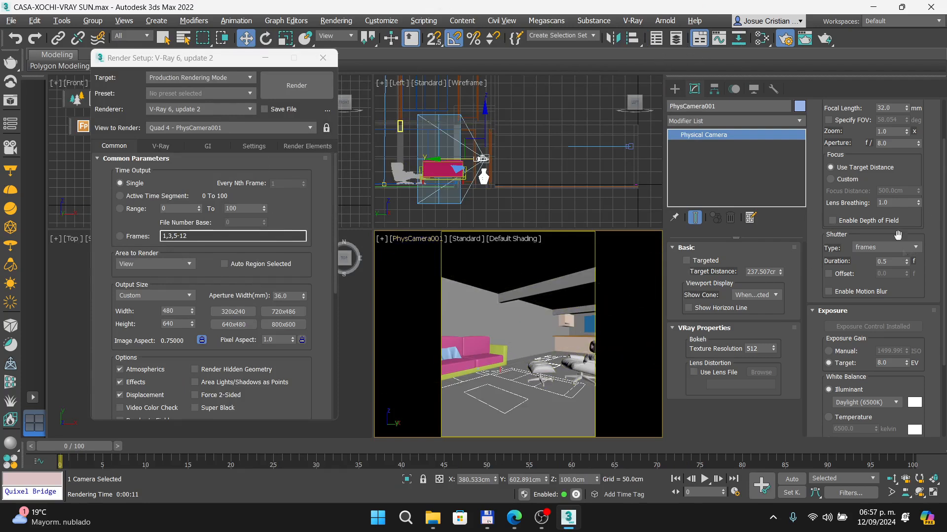
# Set the target exposure of PhysCamera001 back to 12 EV.
pyautogui.doubleClick(892, 363)
pyautogui.write('12')
pyautogui.press('Return')
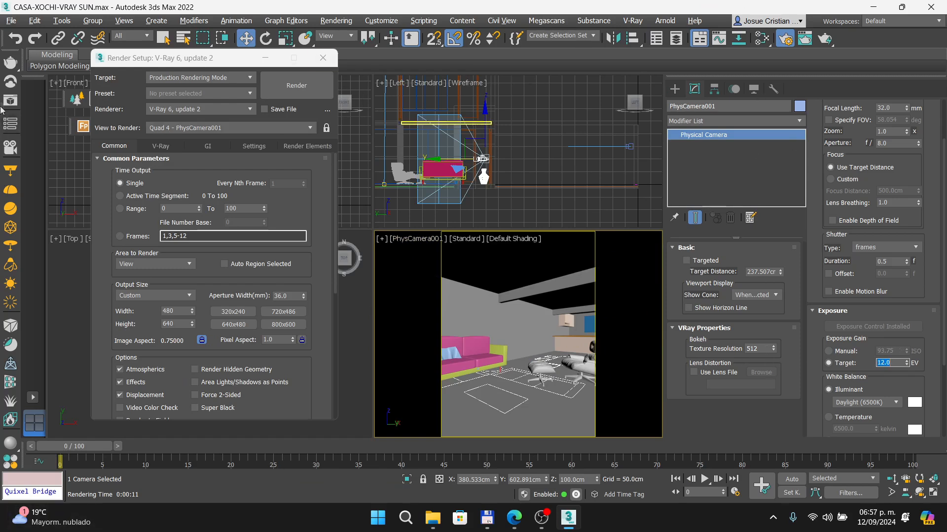
# Hide the Can layer in the Layer Explorer and render the PhysCamera001 view.
pyautogui.click(675, 38)
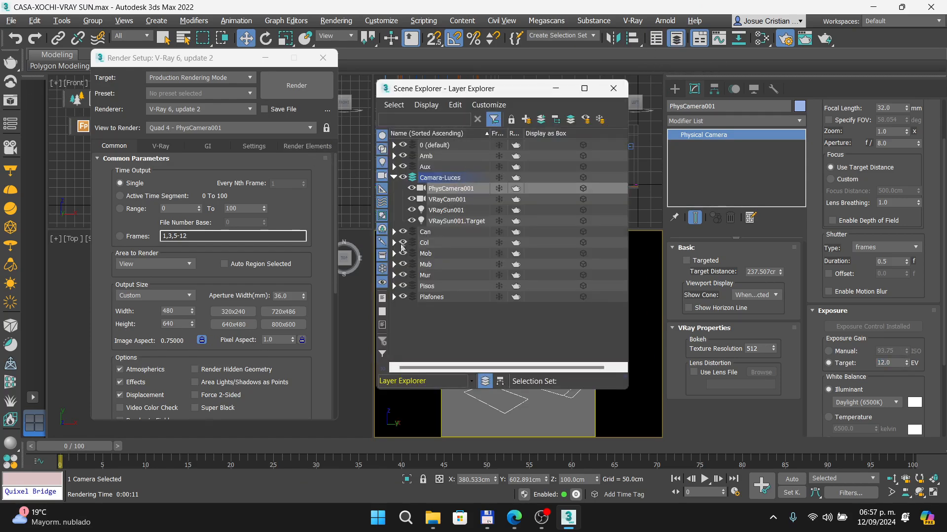
pyautogui.click(403, 231)
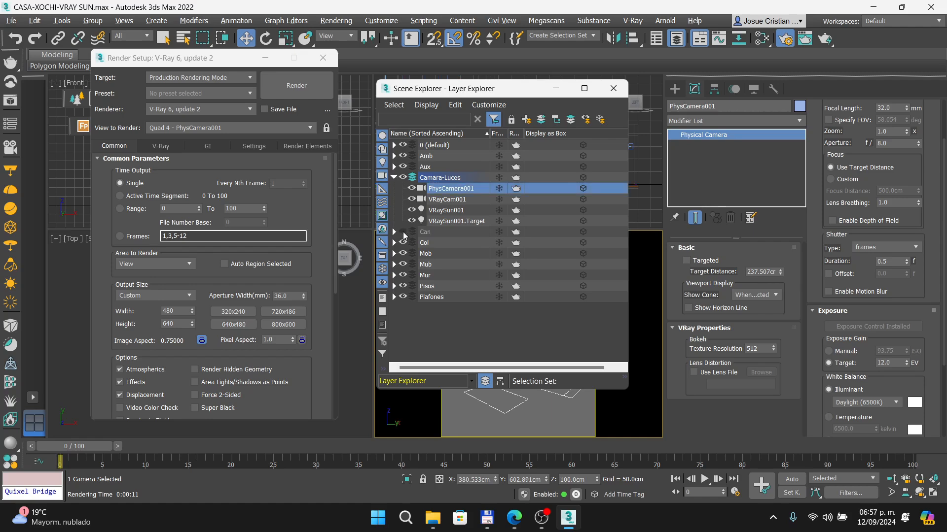
pyautogui.click(613, 88)
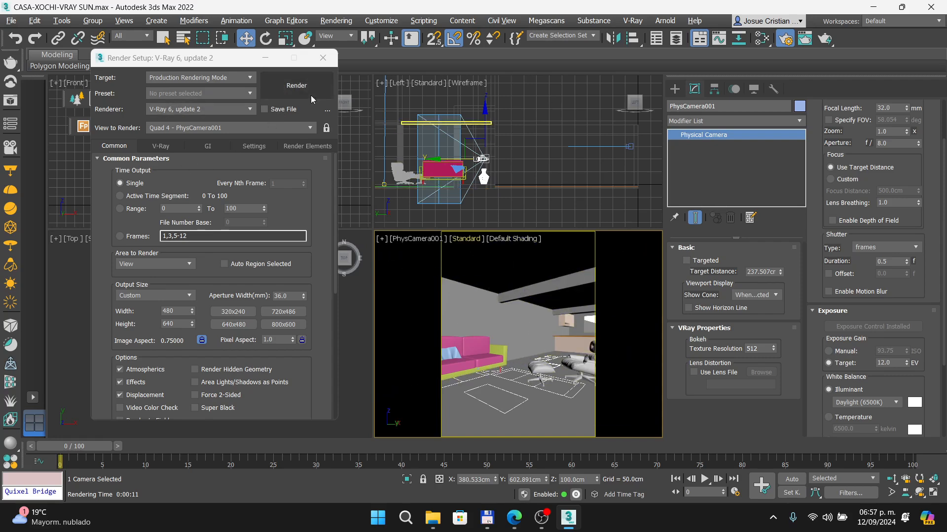
pyautogui.click(293, 87)
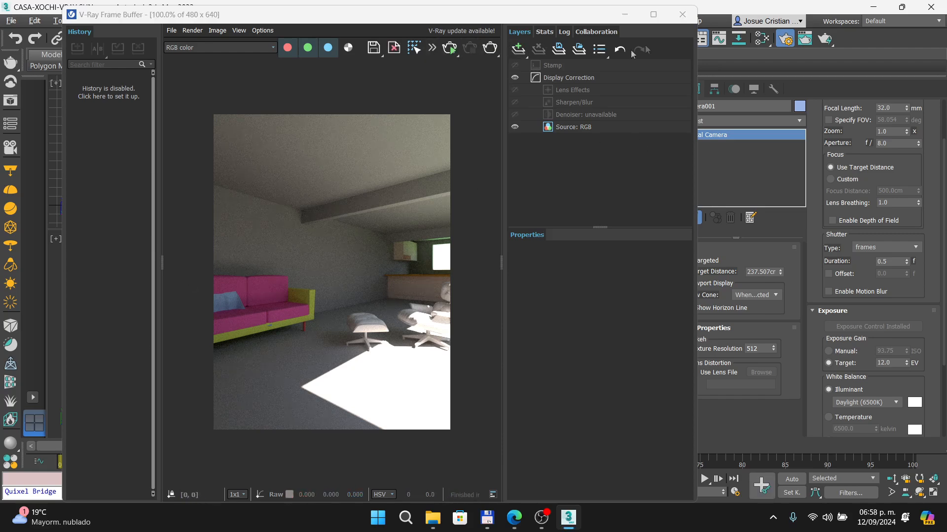
# Close the frame buffer, set the PhysCamera001 target exposure to 8 EV and render the view, stopping the render once it is clear enough.
pyautogui.click(684, 16)
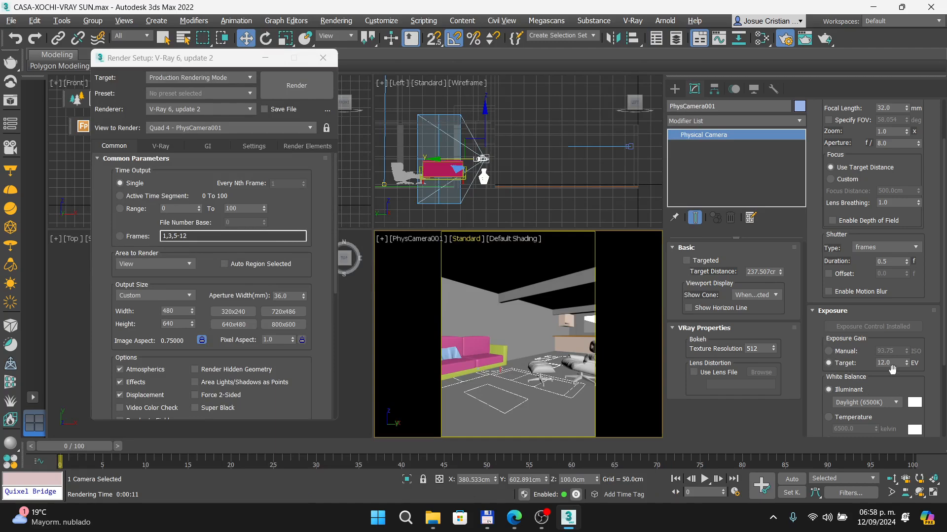
pyautogui.write('8')
pyautogui.press('Return')
pyautogui.click(296, 86)
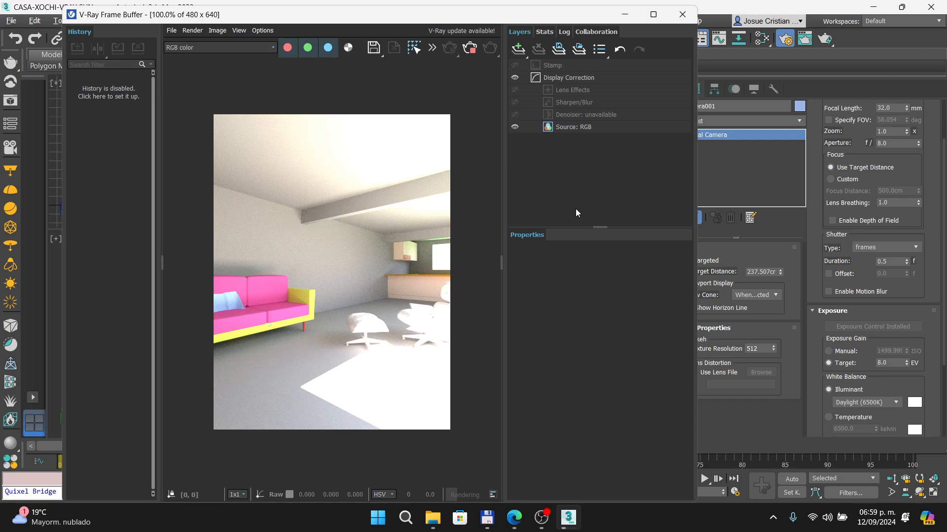
pyautogui.click(470, 48)
# Switch to the Prezi lesson in the browser and review the Render Setup, Frame Buffer and Exposición slides.
pyautogui.click(520, 525)
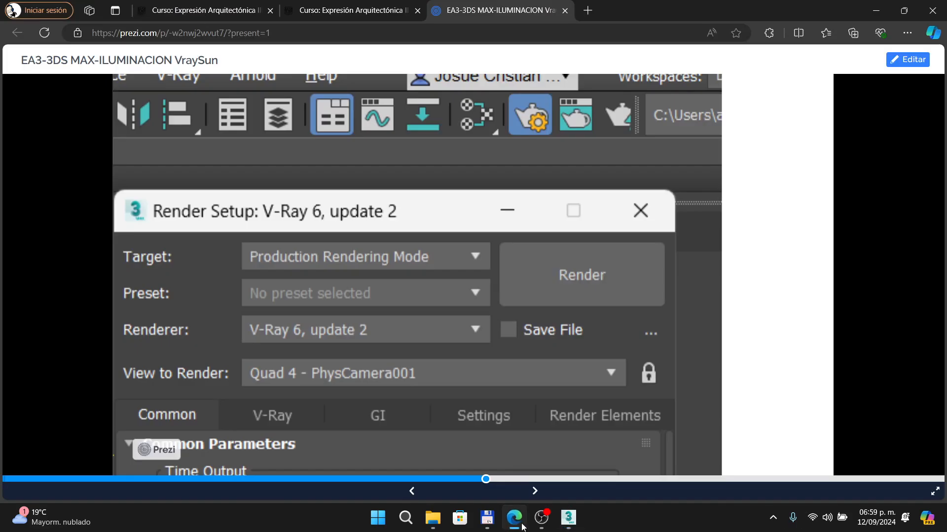
pyautogui.press('Right')
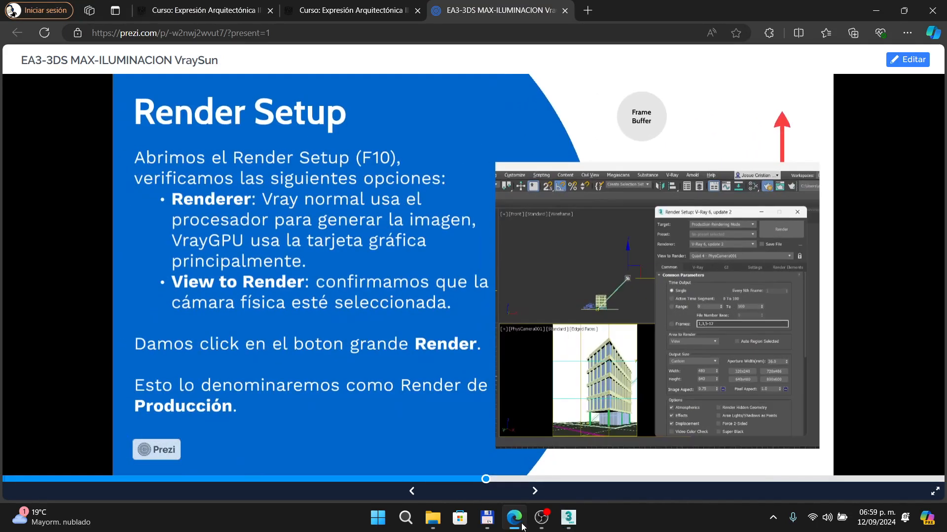
pyautogui.press('Right')
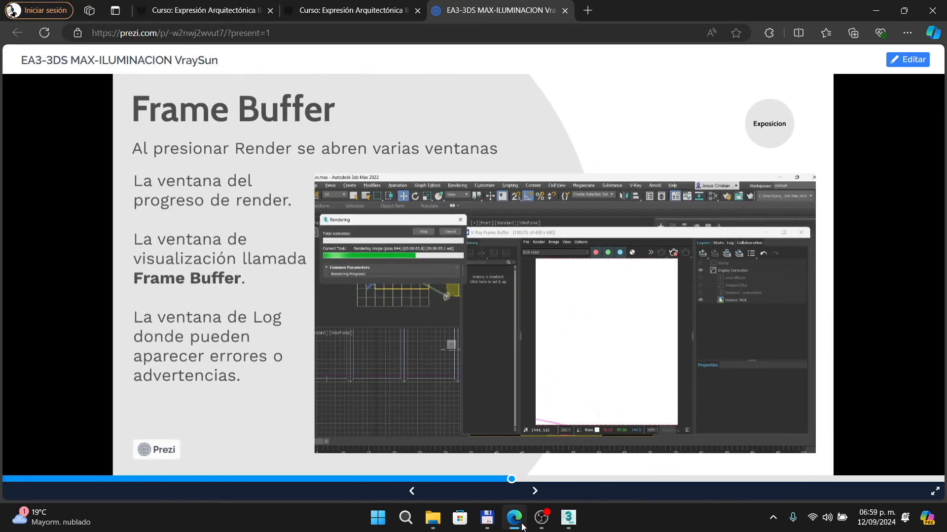
pyautogui.press('Right')
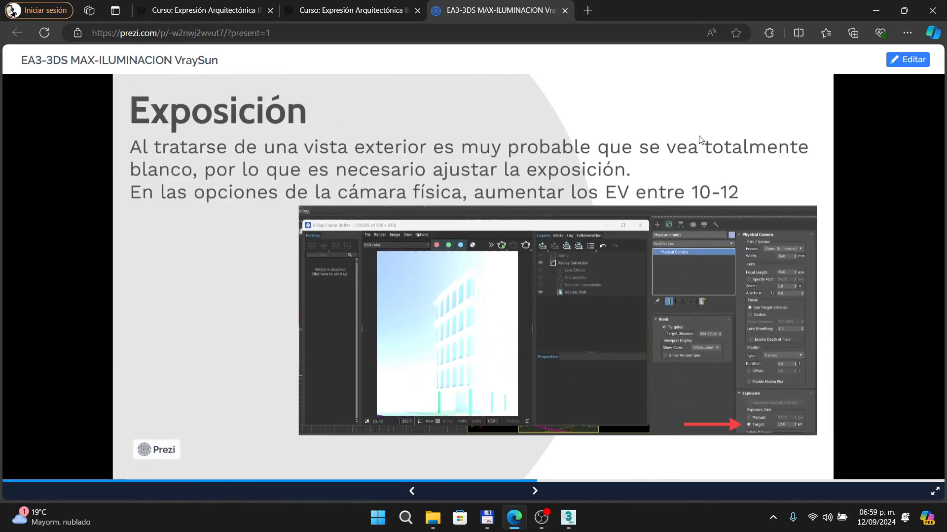
pyautogui.press('Left')
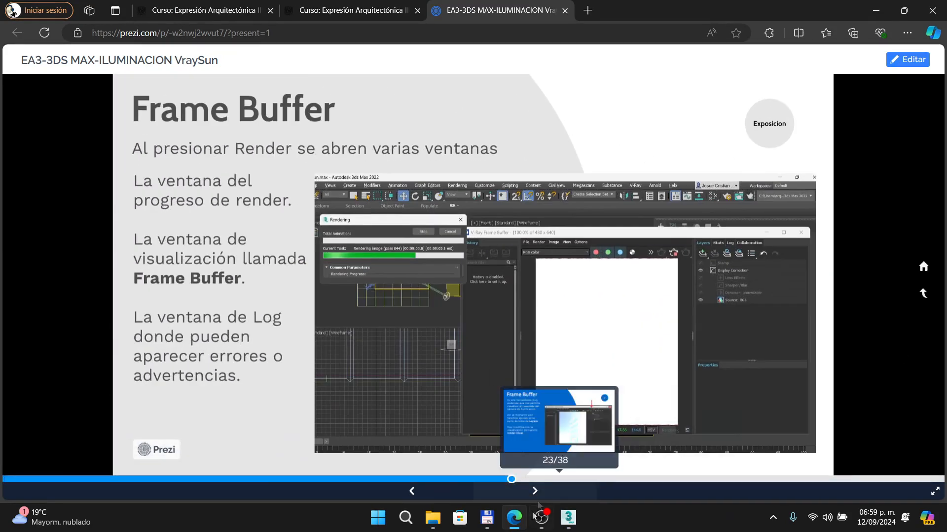
# Return to 3ds Max and close the frame buffer and Render Setup.
pyautogui.click(568, 517)
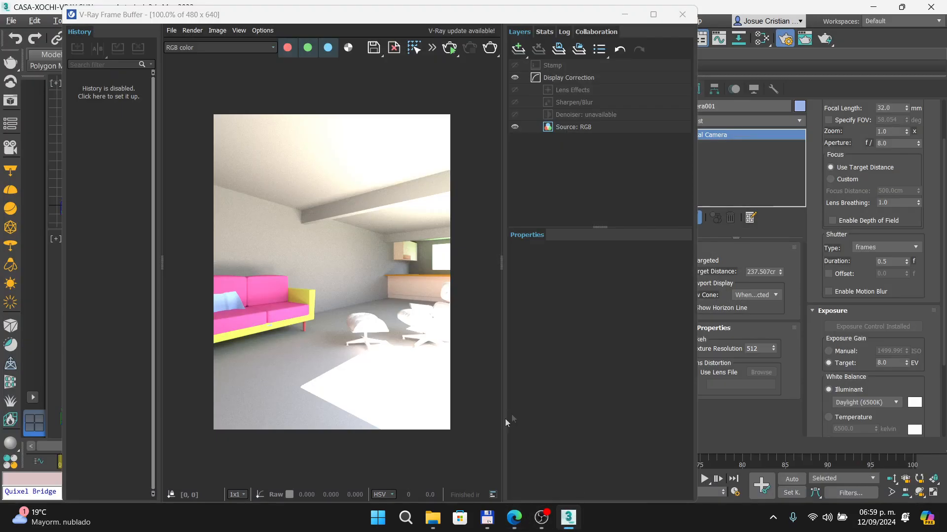
pyautogui.click(683, 16)
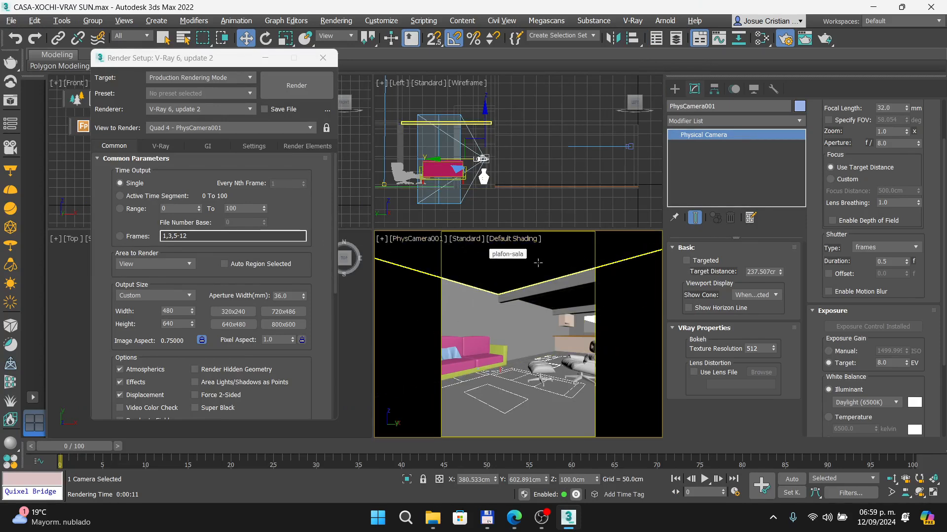
pyautogui.click(323, 57)
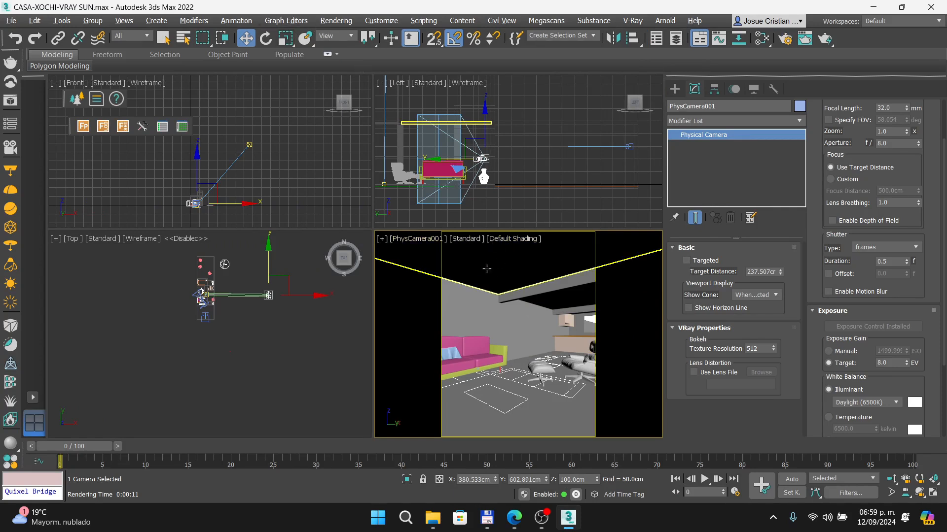
# Switch the PhysCamera001 viewport to the VRayCam001 camera and clear the object selection.
pyautogui.click(523, 267)
pyautogui.press('c')
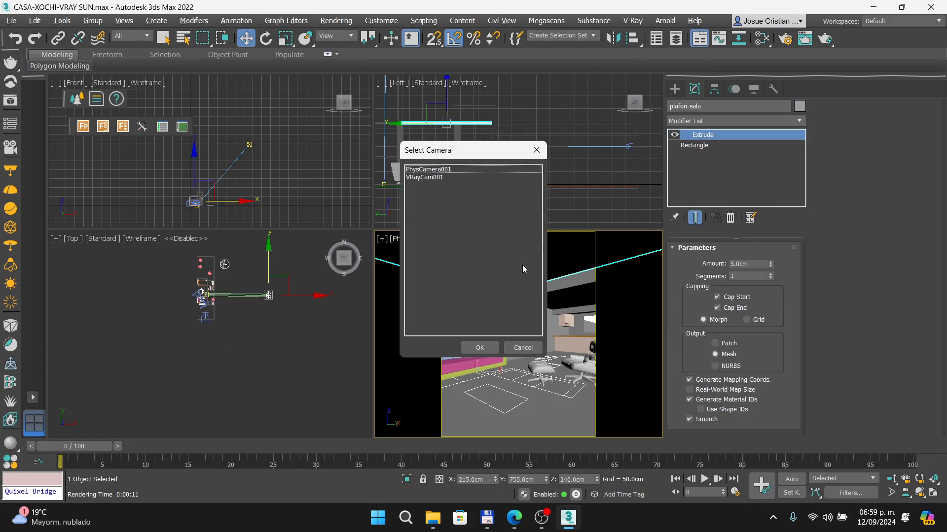
pyautogui.doubleClick(425, 177)
pyautogui.click(575, 257)
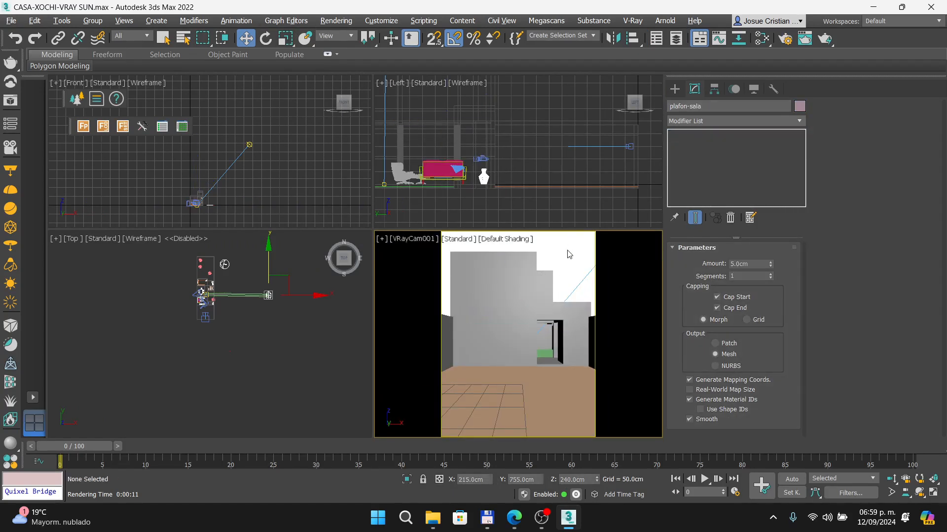
# Check the previous render in the frame buffer, close it and render the VRayCam001 view from Render Setup.
pyautogui.click(11, 102)
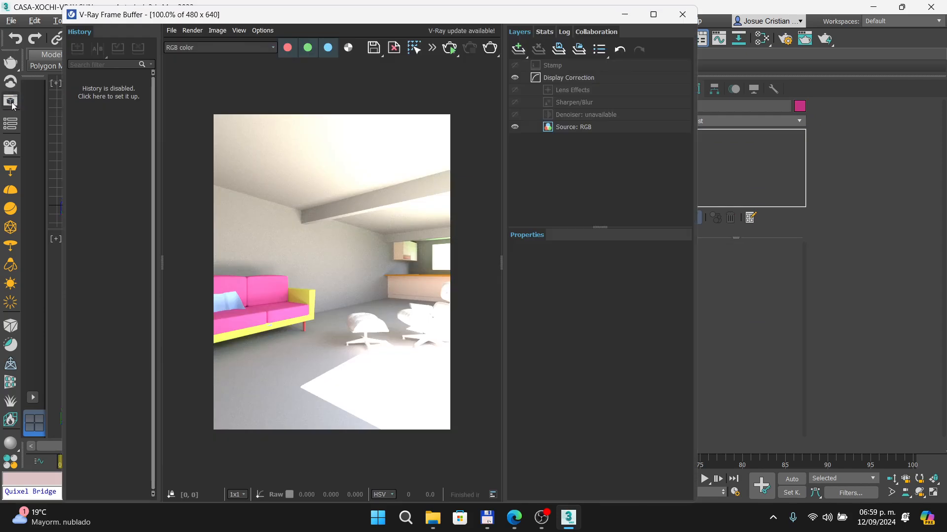
pyautogui.click(682, 15)
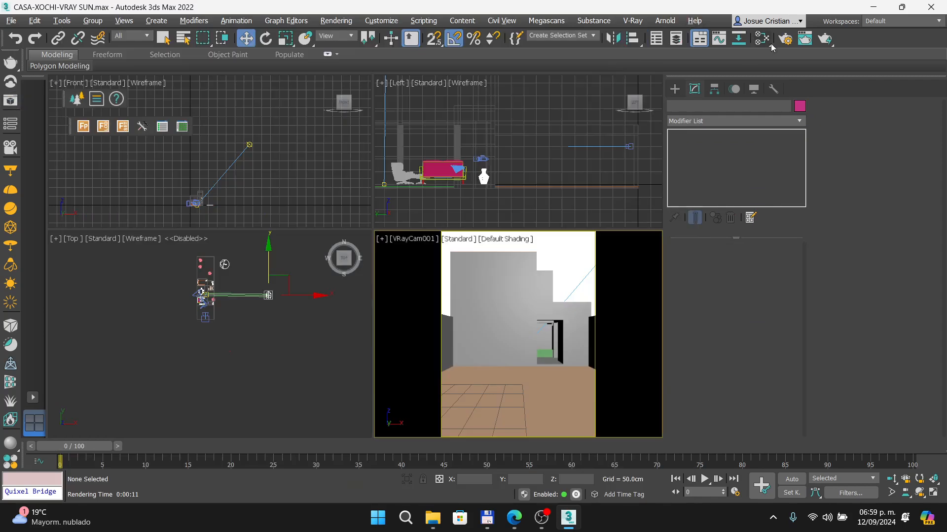
pyautogui.click(785, 38)
pyautogui.click(293, 85)
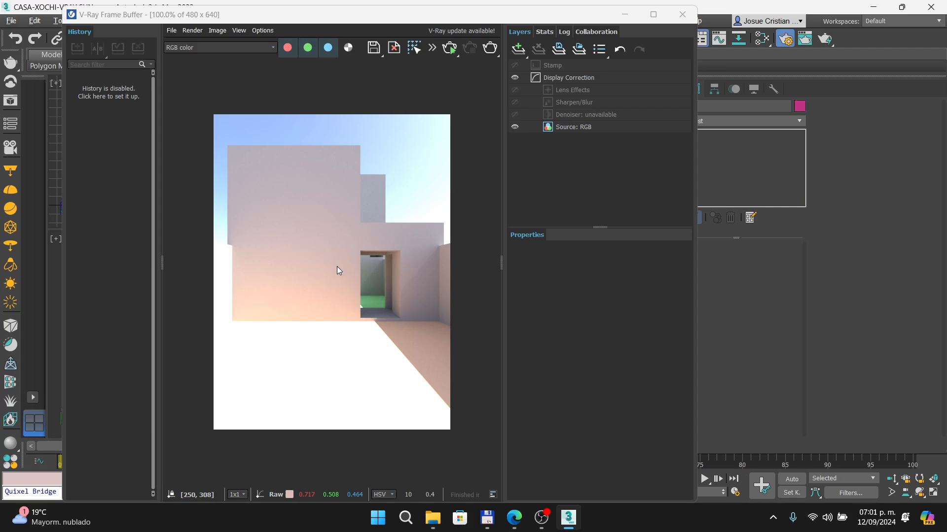
# Compare the finished render with the Prezi lesson's Frame Buffer and Exposición slides and advance to the frame buffer Layers close-up.
pyautogui.click(514, 517)
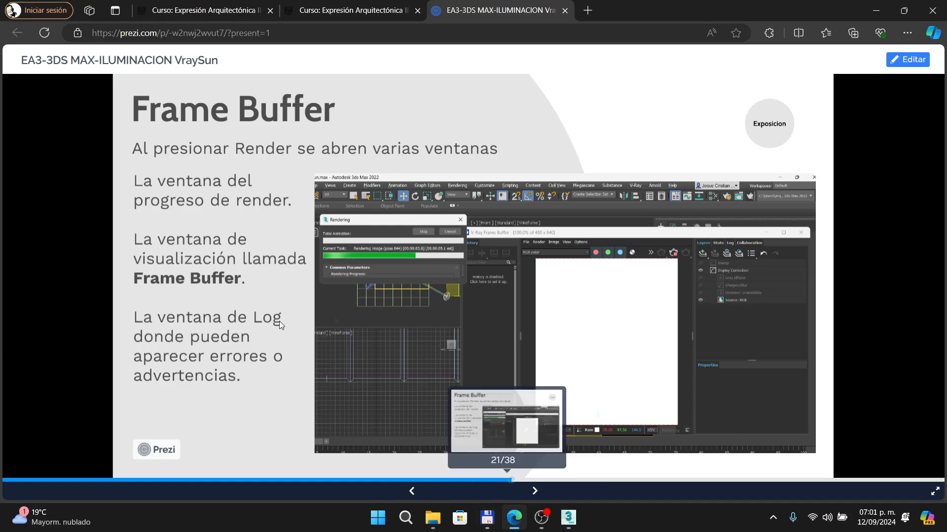
pyautogui.click(676, 310)
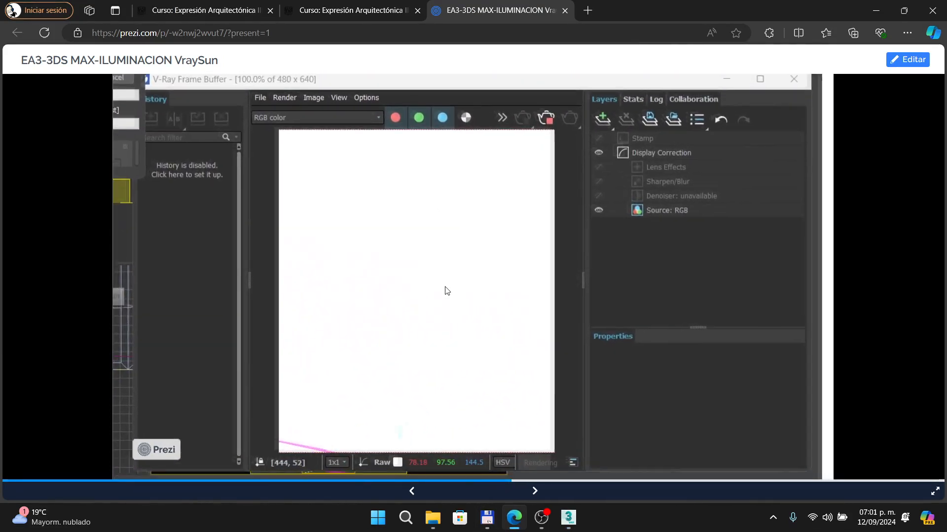
pyautogui.click(568, 518)
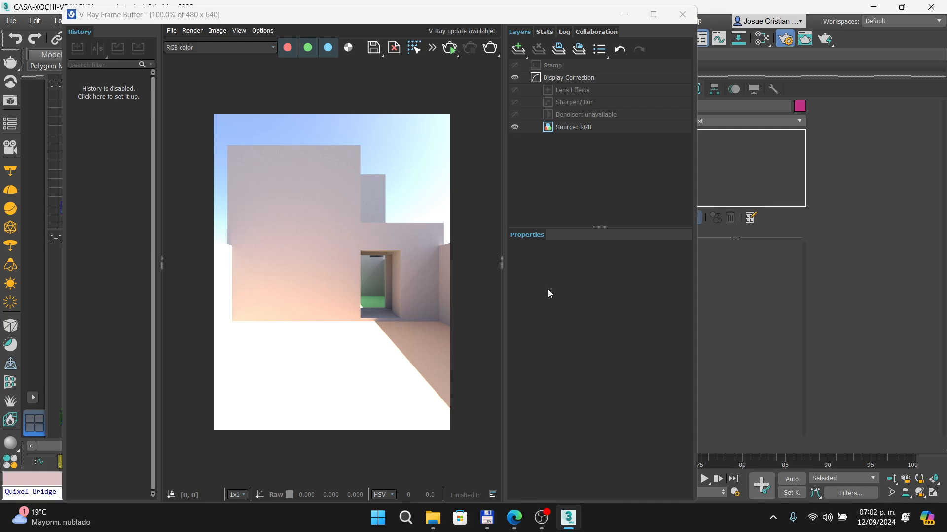
pyautogui.click(515, 518)
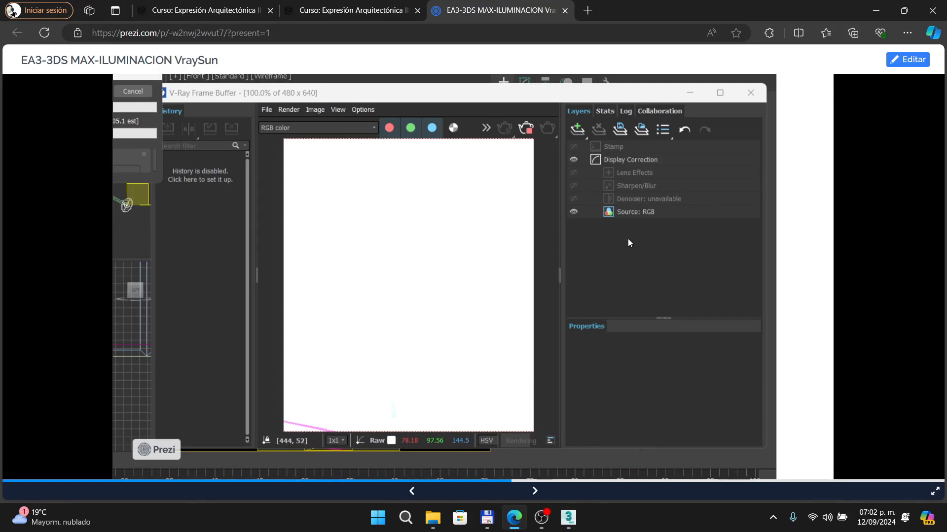
pyautogui.press('Right')
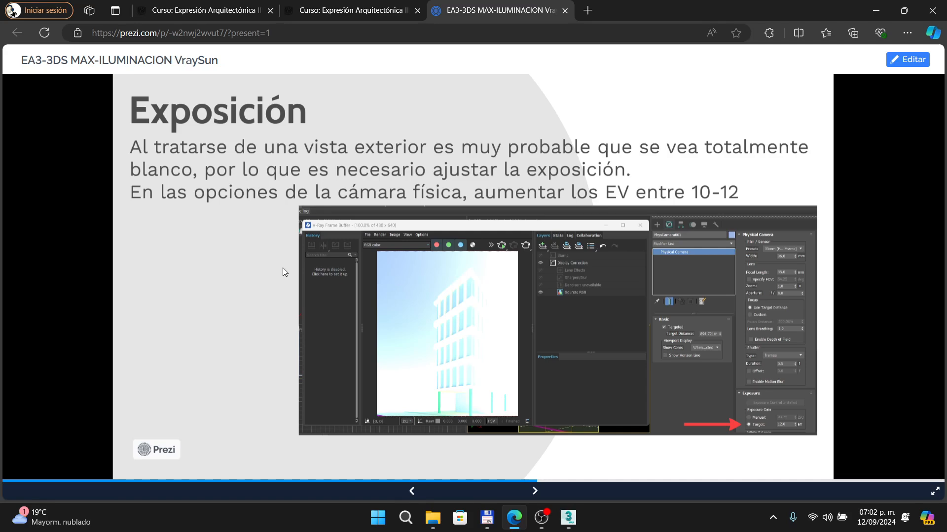
pyautogui.press('Right')
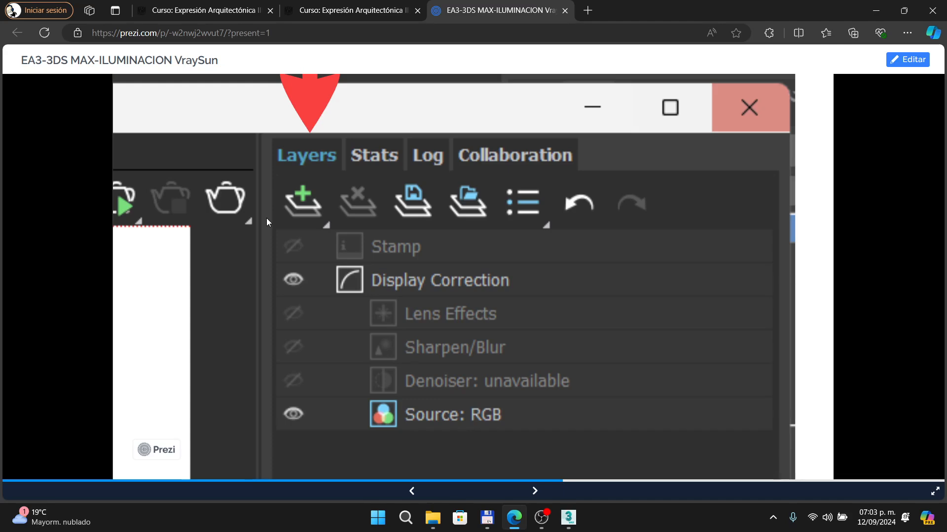
# Advance the Prezi lesson to the Mapeo de color slide and examine its list of frame buffer layers, focusing on Exposure.
pyautogui.press('Right')
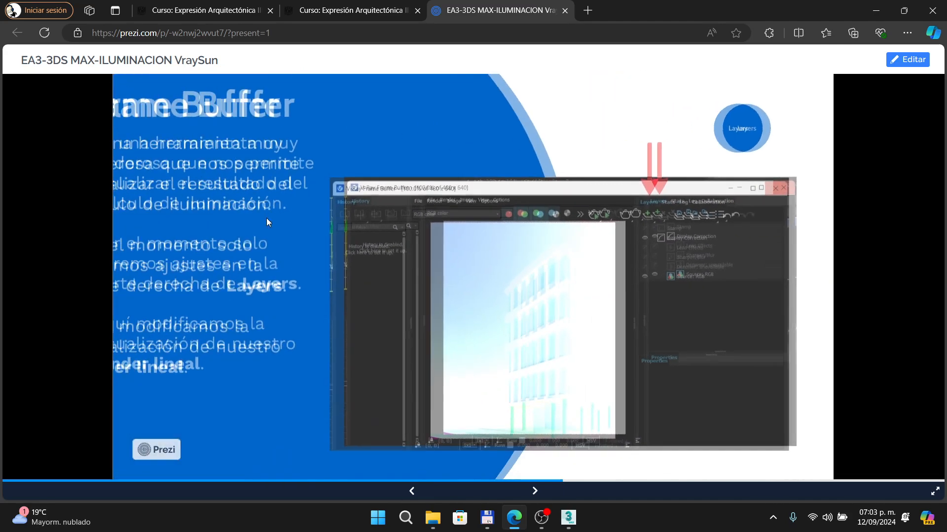
pyautogui.press('Right')
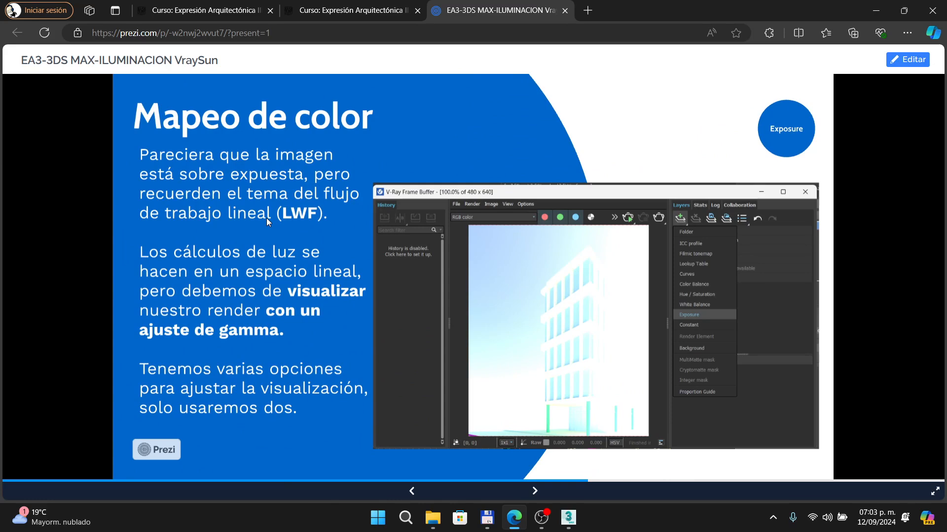
pyautogui.scroll(5, 721, 220)
pyautogui.moveTo(633, 291); pyautogui.dragTo(489, 274)
pyautogui.scroll(2, 605, 283)
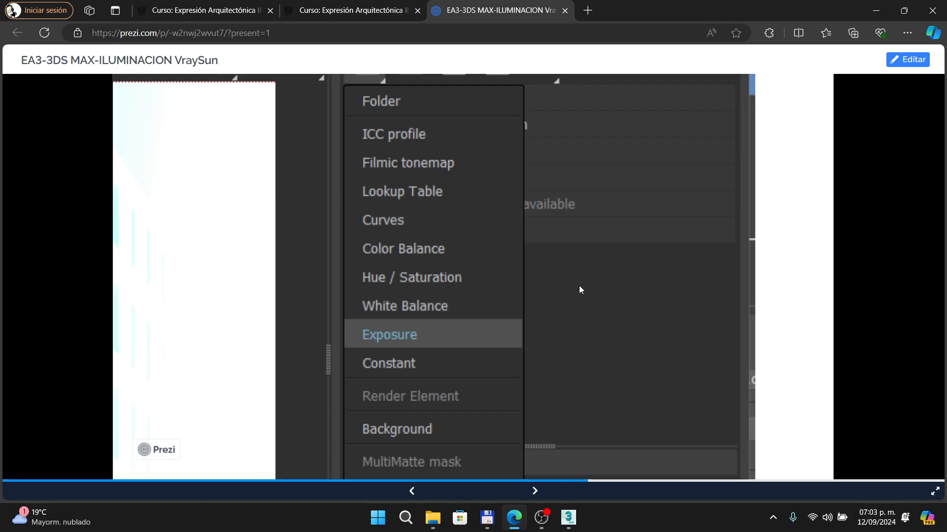
# Switch to 3ds Max and add an Exposure correction layer in the V-Ray Frame Buffer.
pyautogui.click(568, 519)
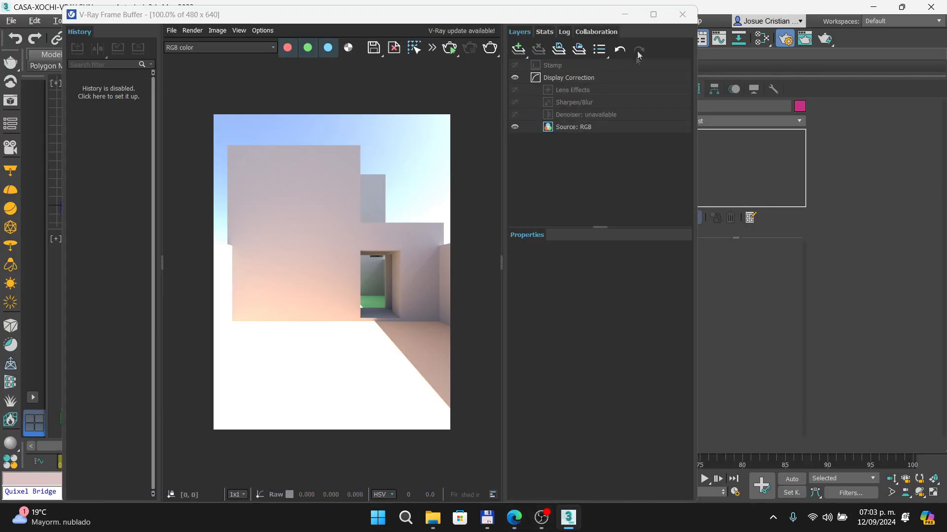
pyautogui.click(518, 48)
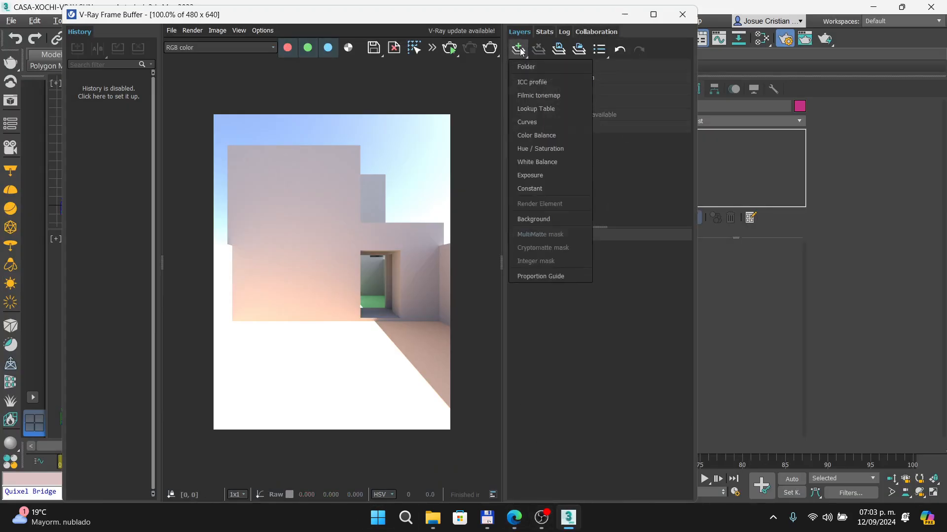
pyautogui.click(545, 176)
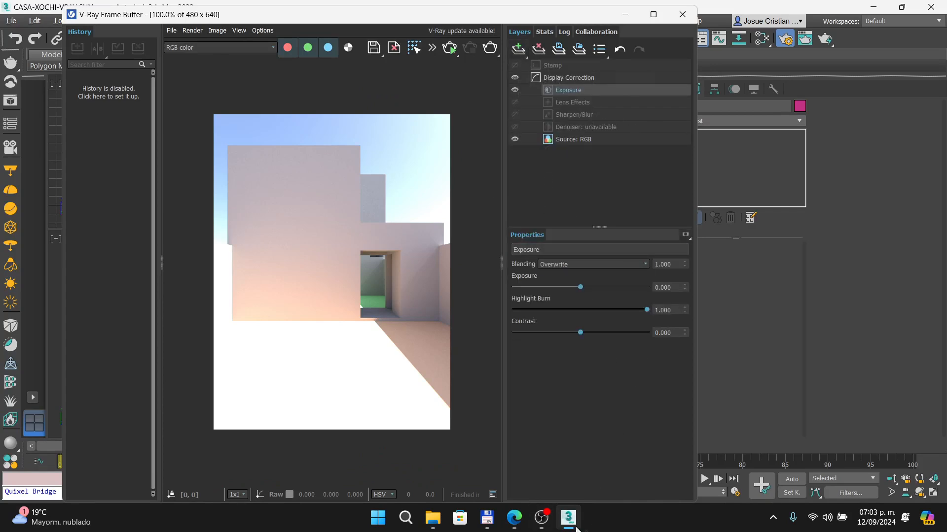
# Return to the Prezi lesson and study the Exposure slide's Highlight Burn setting and its effect on the example render.
pyautogui.click(524, 524)
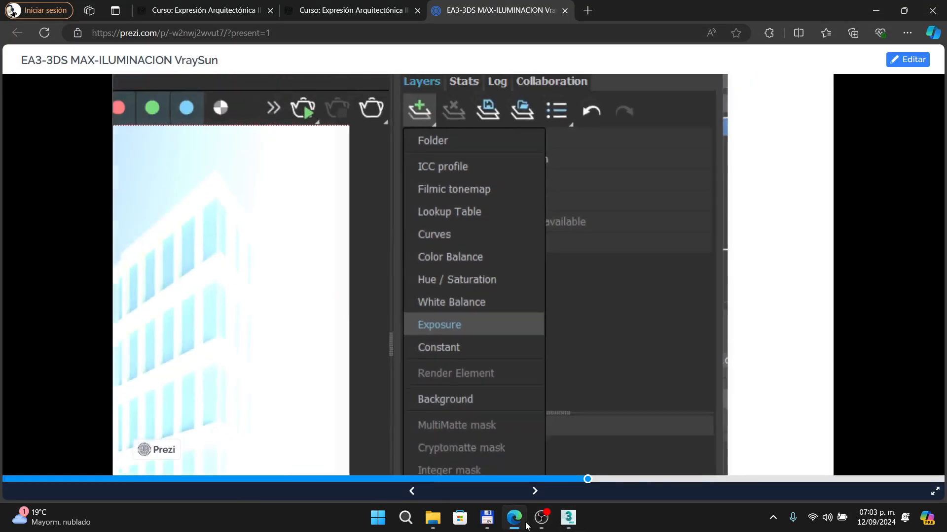
pyautogui.press('Right')
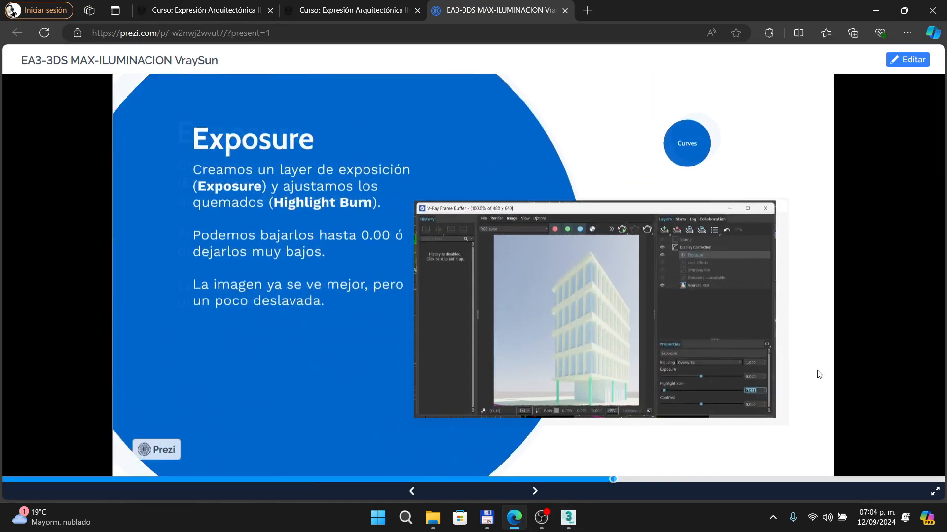
pyautogui.scroll(5, 767, 408)
pyautogui.moveTo(767, 409); pyautogui.dragTo(580, 285)
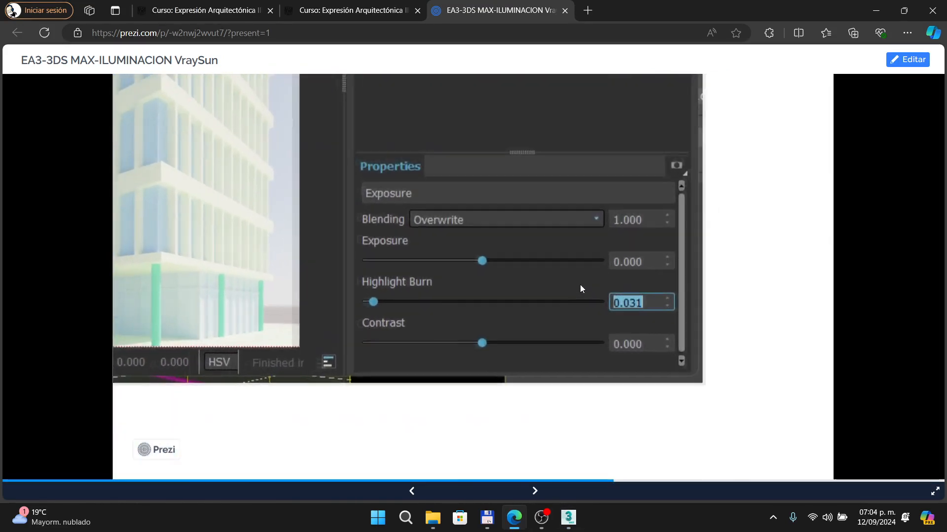
pyautogui.scroll(2, 580, 285)
pyautogui.moveTo(471, 296); pyautogui.dragTo(471, 262)
pyautogui.scroll(1, 240, 289)
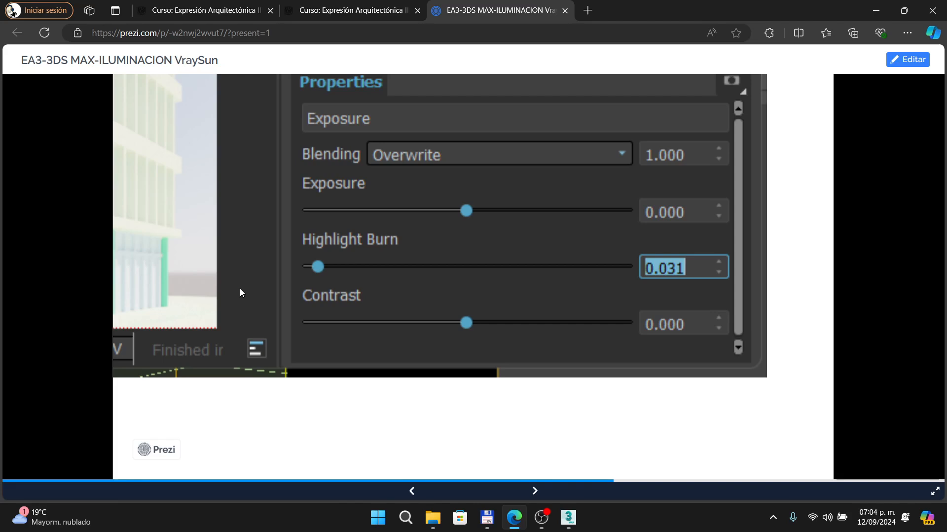
pyautogui.scroll(-3, 289, 320)
pyautogui.moveTo(289, 321); pyautogui.dragTo(553, 406)
pyautogui.scroll(-1, 424, 307)
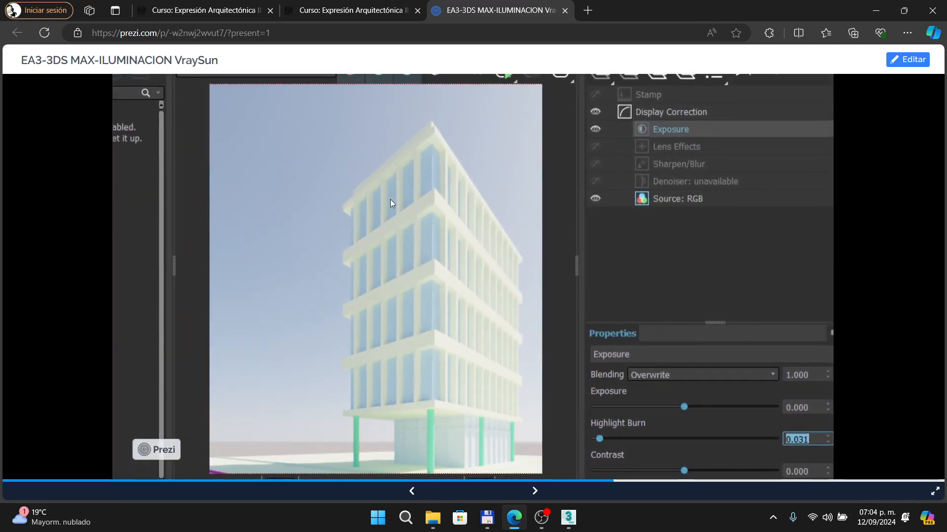
# Switch to 3ds Max, try the Exposure layer's Highlight Burn at 0.078 and restore it to 1.000.
pyautogui.click(569, 517)
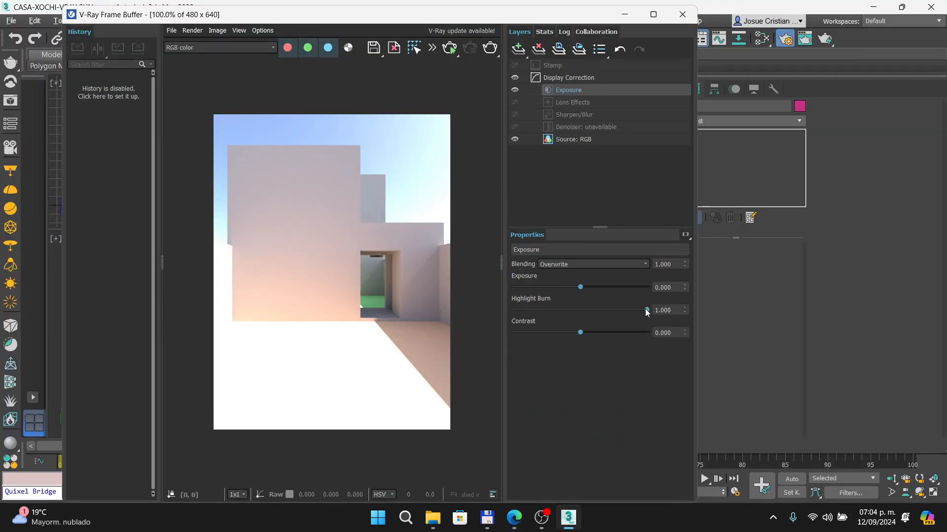
pyautogui.moveTo(629, 309)
pyautogui.mouseDown()
pyautogui.moveTo(545, 304)
pyautogui.moveTo(811, 319)
pyautogui.mouseUp()
pyautogui.moveTo(690, 315); pyautogui.dragTo(525, 317)
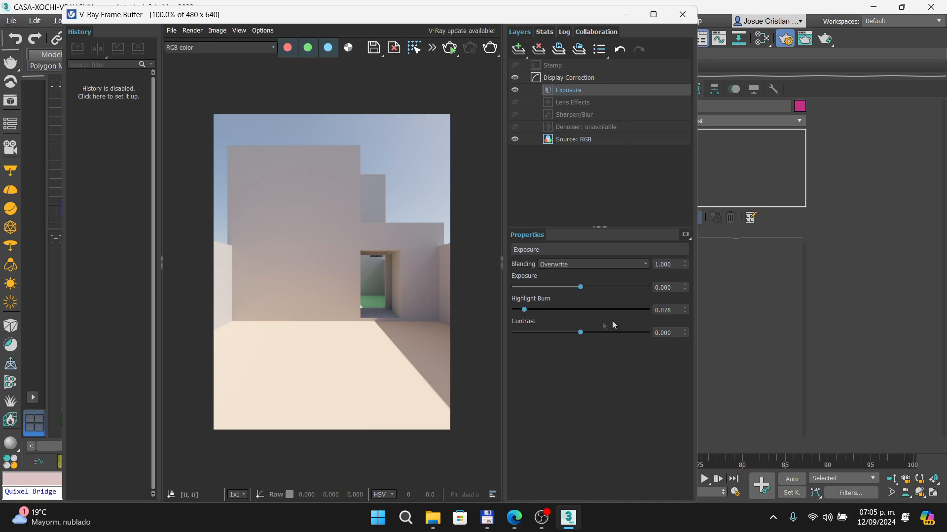
pyautogui.moveTo(524, 310); pyautogui.dragTo(673, 321)
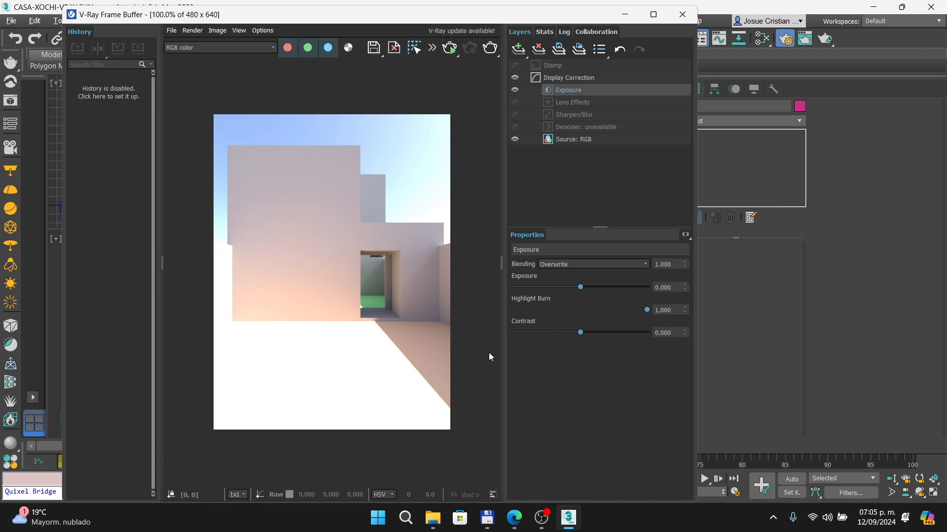
# Close the frame buffer, set the VRayCam001 camera's exposure value to 13 and render its view.
pyautogui.moveTo(531, 11); pyautogui.dragTo(448, 2)
pyautogui.click(682, 14)
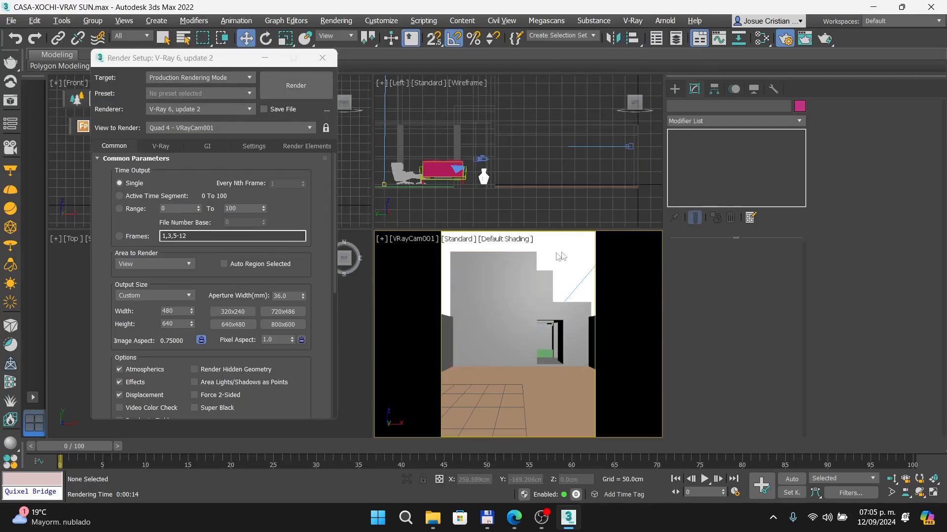
pyautogui.click(406, 241)
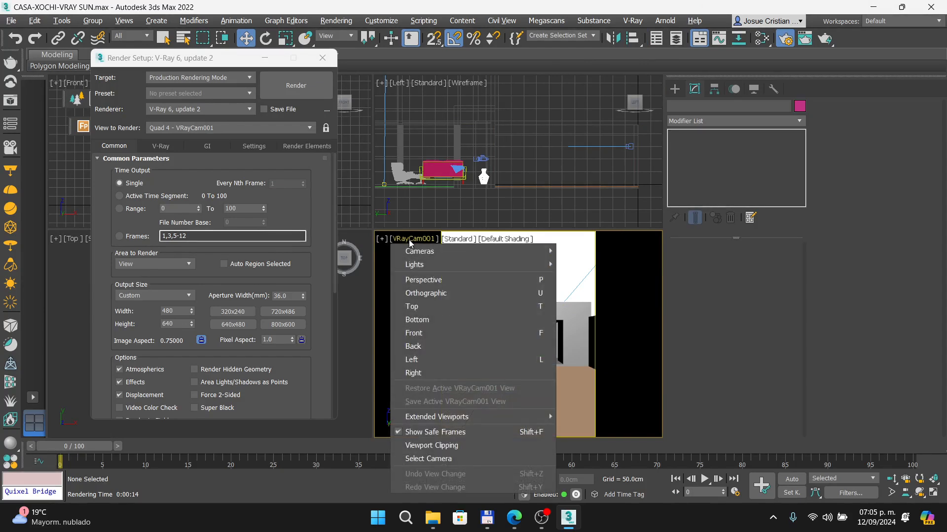
pyautogui.click(437, 462)
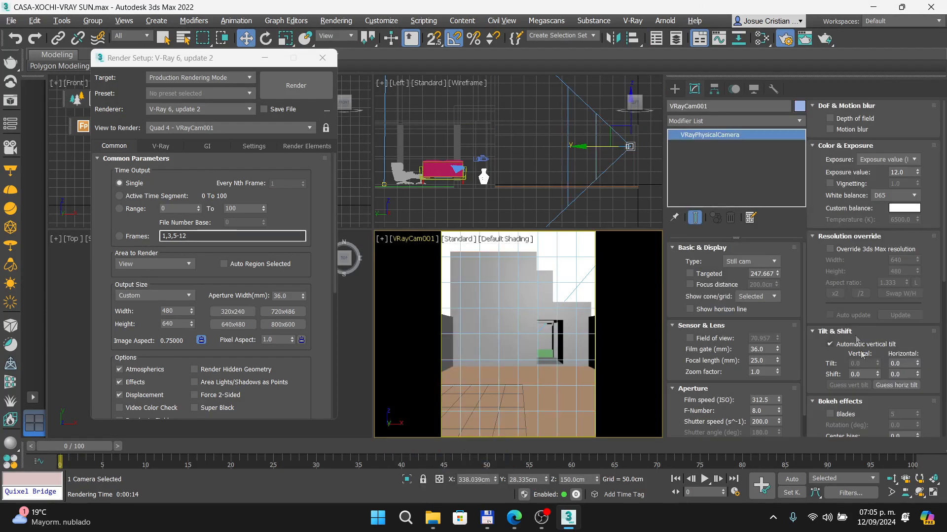
pyautogui.doubleClick(897, 172)
pyautogui.write('13')
pyautogui.press('Return')
pyautogui.click(296, 85)
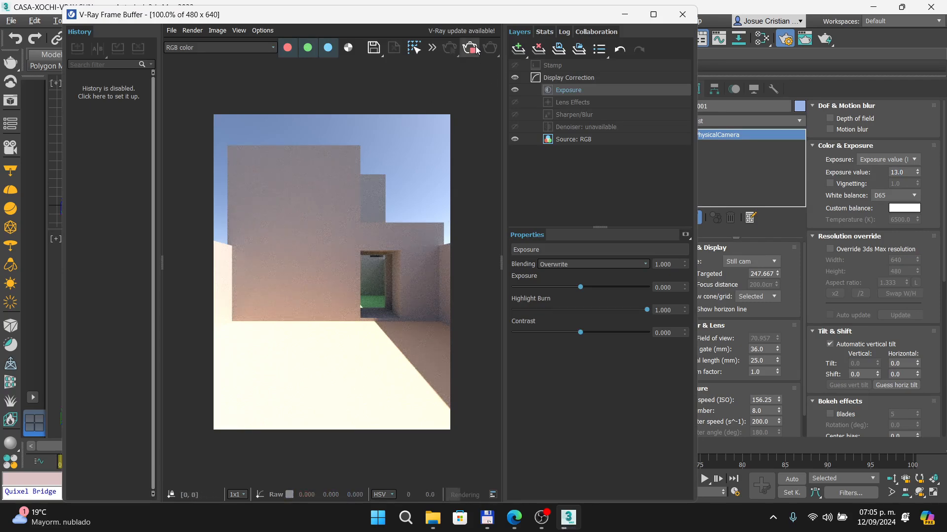
# Close the frame buffer, set the VRayCam001 exposure value to 14 and render again.
pyautogui.click(681, 18)
pyautogui.doubleClick(906, 172)
pyautogui.write('14')
pyautogui.press('Return')
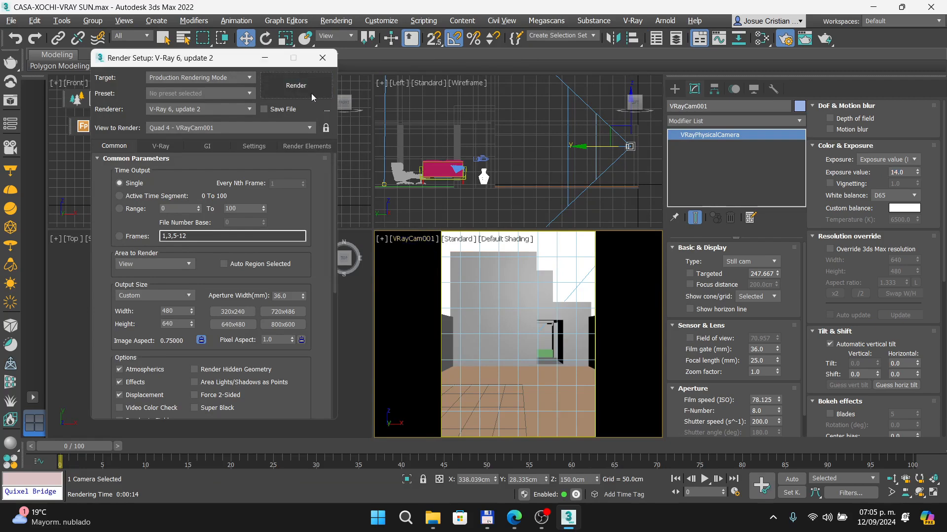
pyautogui.click(312, 93)
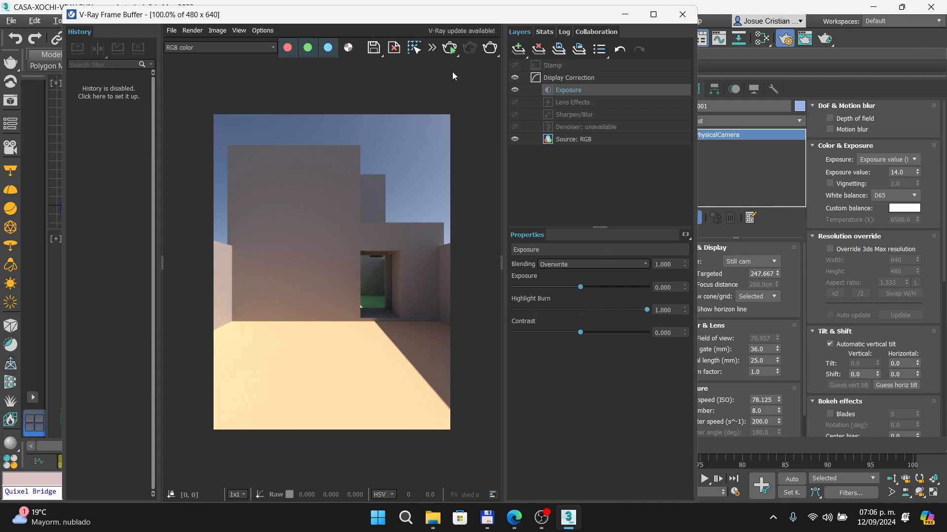
# Try Highlight Burn at 0.100 on the render, restore it to 1.000 and close the frame buffer.
pyautogui.moveTo(647, 310)
pyautogui.mouseDown()
pyautogui.moveTo(498, 319)
pyautogui.moveTo(540, 318)
pyautogui.mouseUp()
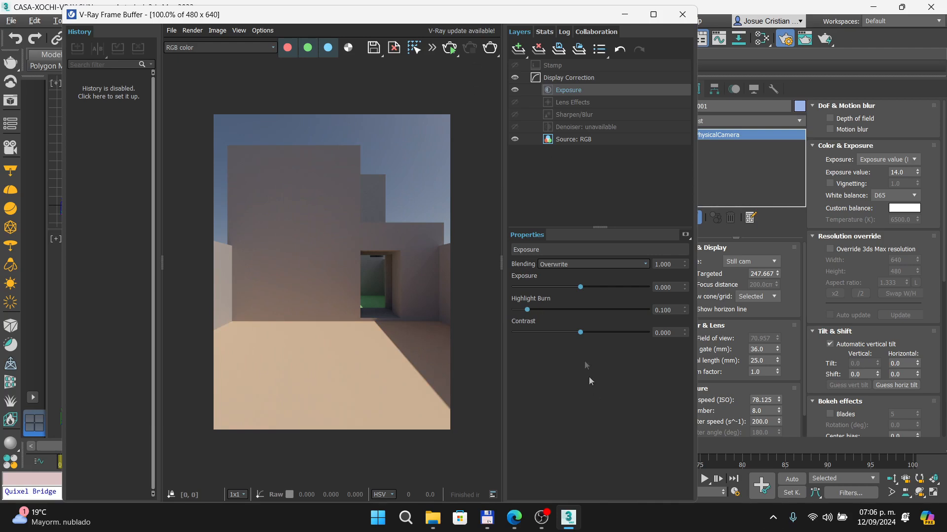
pyautogui.moveTo(532, 318); pyautogui.dragTo(663, 309)
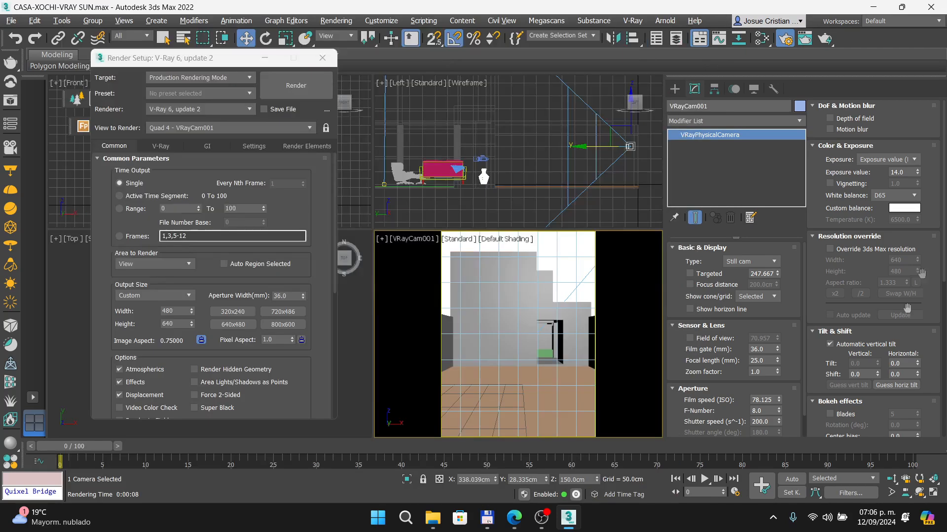
pyautogui.click(683, 15)
# Render VRayCam001 with an exposure value of 12 and lower the Exposure layer's Highlight Burn to 0.052.
pyautogui.click(897, 174)
pyautogui.write('12')
pyautogui.press('Return')
pyautogui.hotkey('shift', 'q')
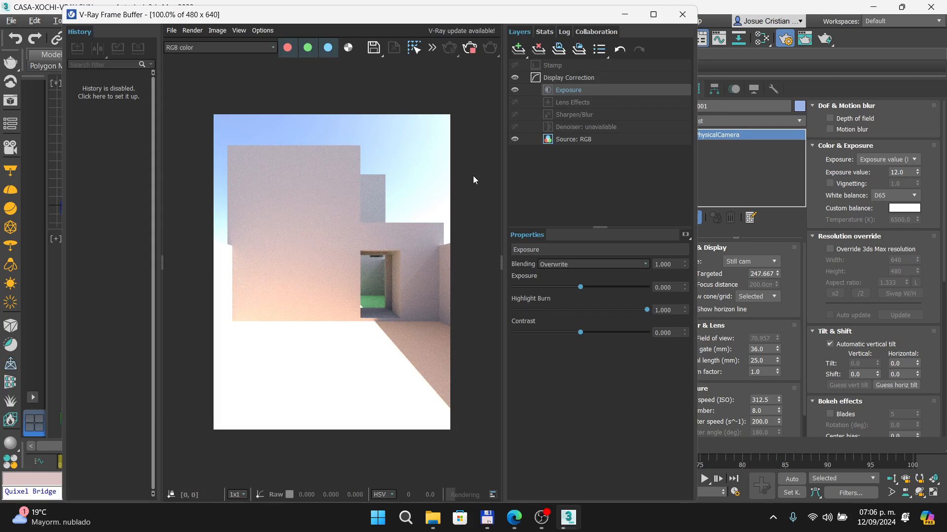
pyautogui.moveTo(646, 309); pyautogui.dragTo(520, 310)
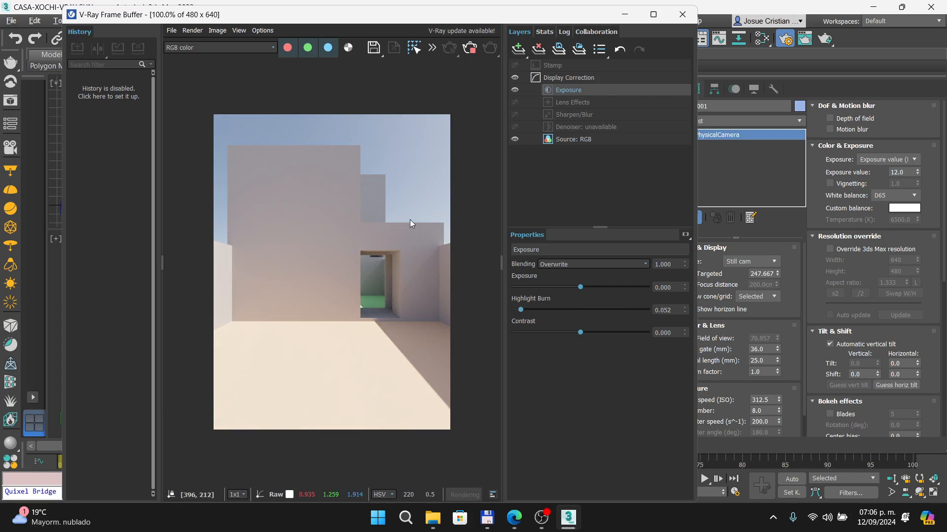
# Close the frame buffer, switch the VRayCam001 viewport to the PhysCamera001 camera and render the interior view.
pyautogui.click(682, 15)
pyautogui.click(571, 269)
pyautogui.press('c')
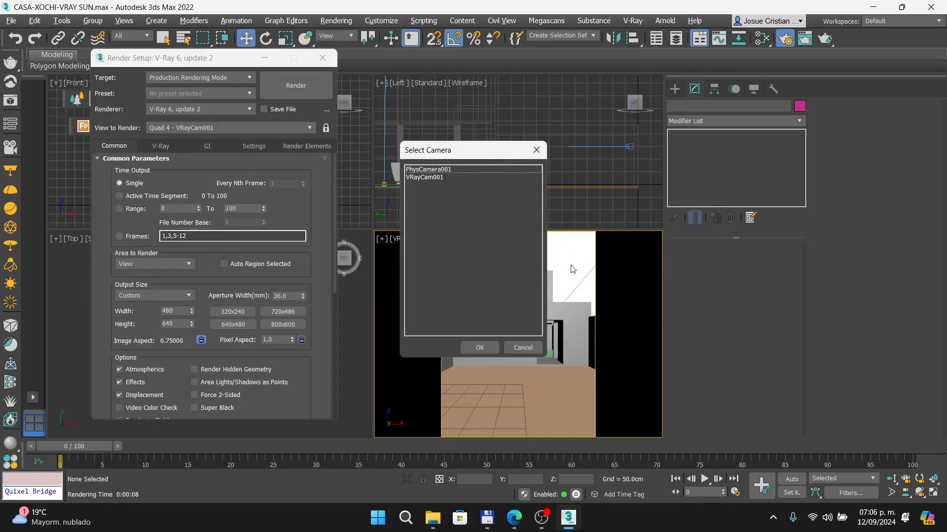
pyautogui.doubleClick(427, 170)
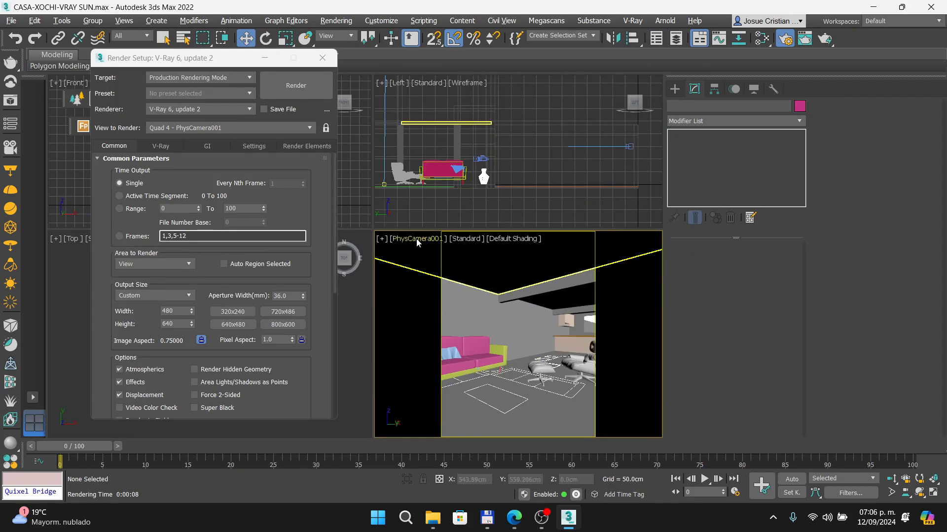
pyautogui.click(295, 88)
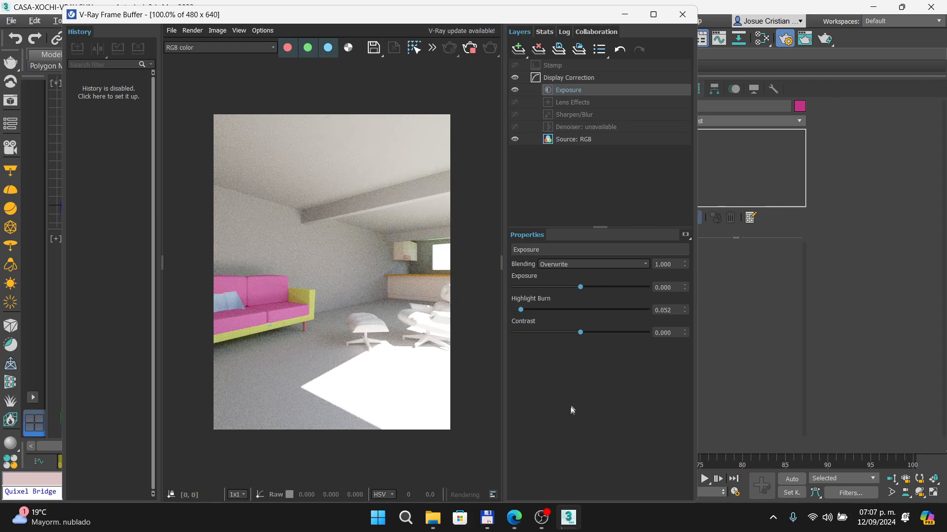
# Compare the interior render with Highlight Burn at 1.000, set it to 0.000, and stop the render and close the frame buffer.
pyautogui.moveTo(521, 310); pyautogui.dragTo(675, 323)
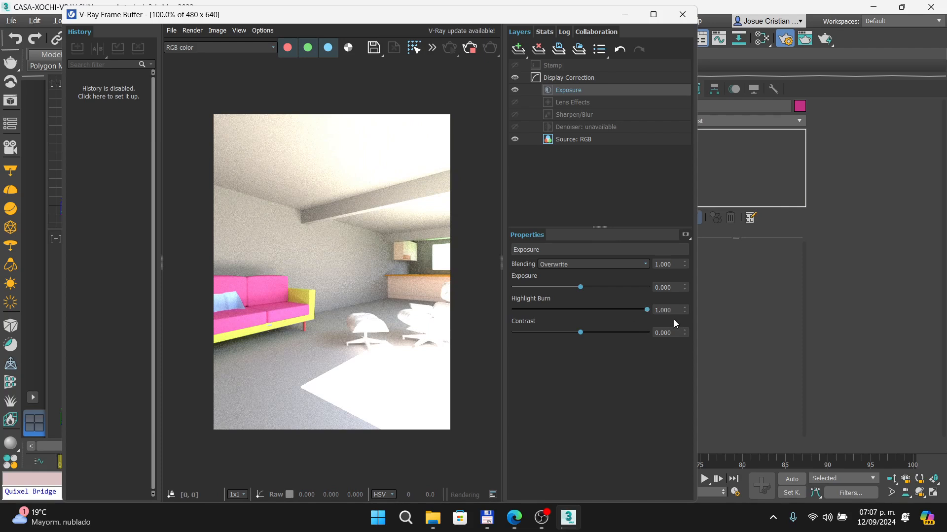
pyautogui.moveTo(648, 310); pyautogui.dragTo(499, 306)
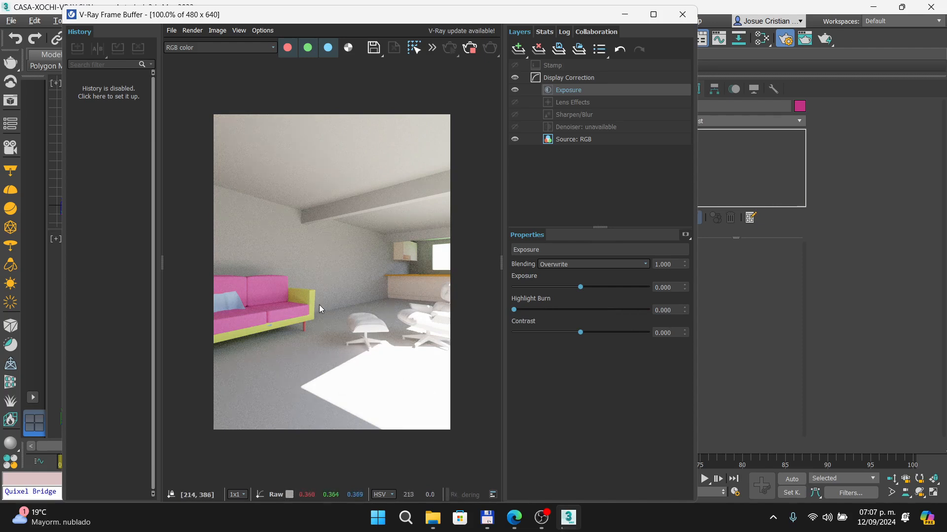
pyautogui.click(470, 51)
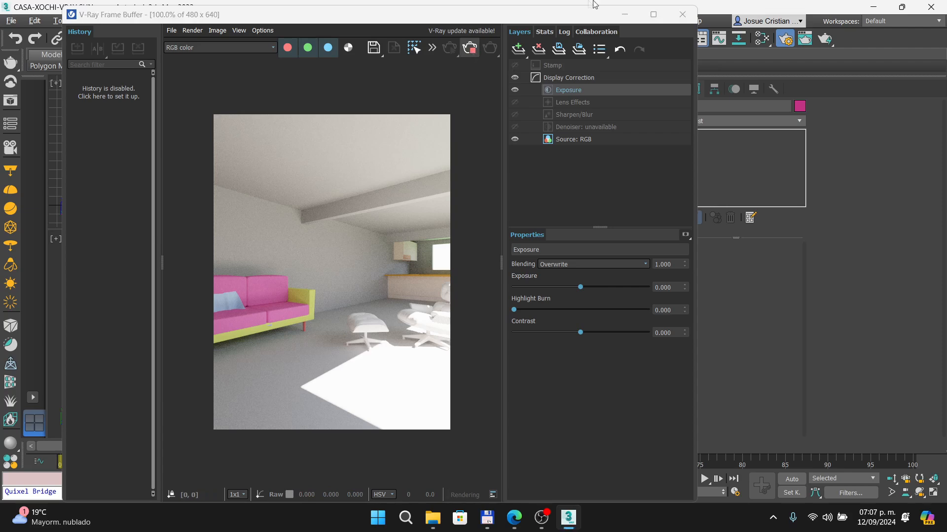
pyautogui.click(683, 15)
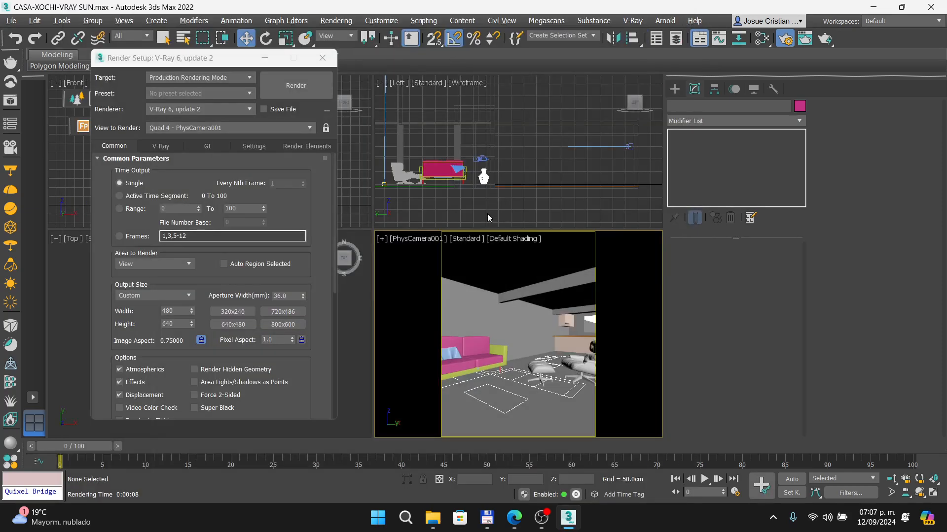
# Select the PhysCamera001 camera, set its target exposure gain to 9 EV and render the interior view.
pyautogui.click(410, 240)
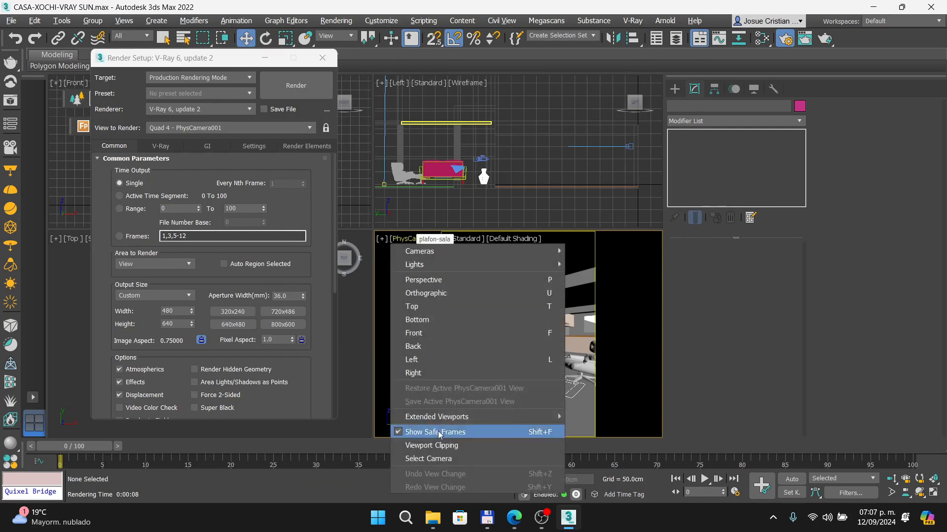
pyautogui.click(428, 458)
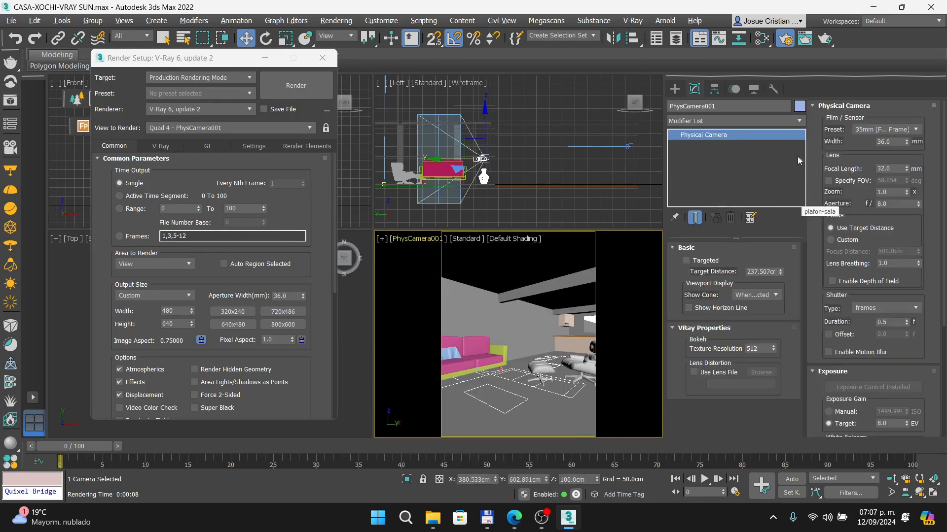
pyautogui.click(887, 424)
pyautogui.write('9')
pyautogui.press('Return')
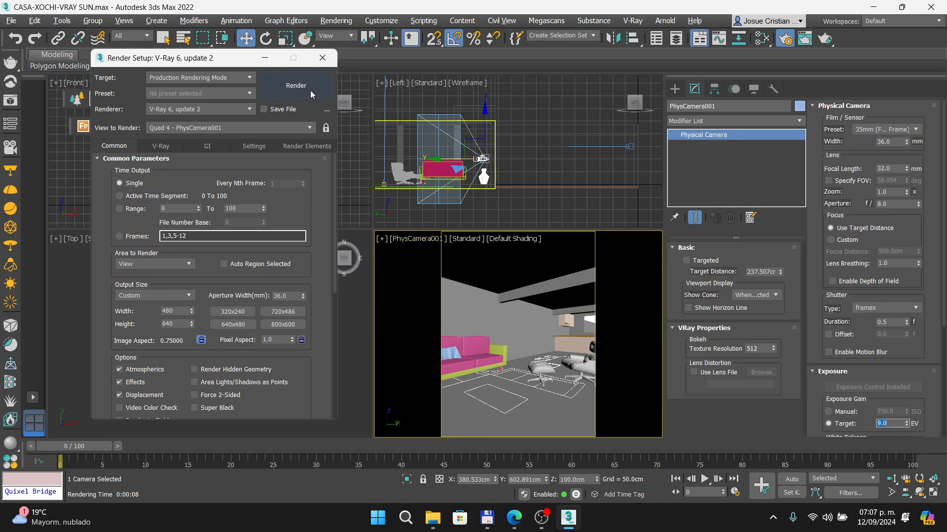
pyautogui.click(310, 92)
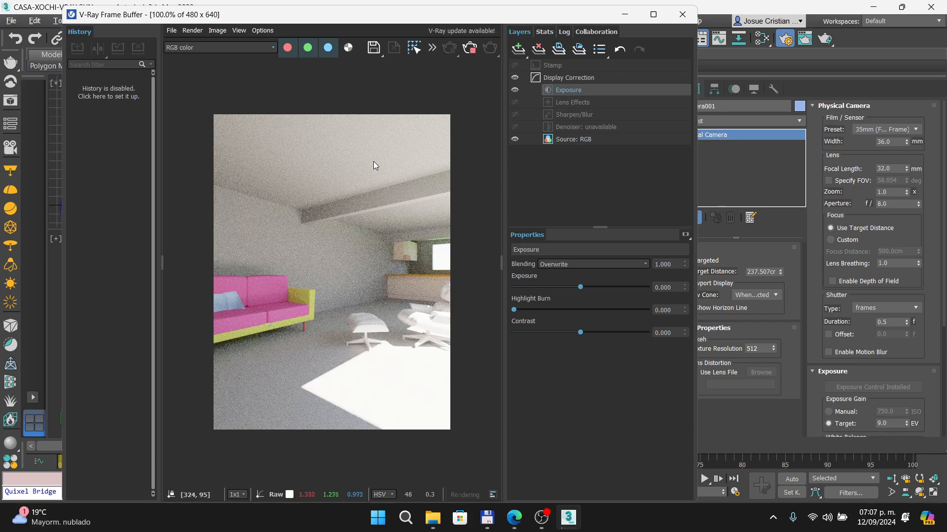
# Stop the render, close the frame buffer, and raise VRaySun001 in the Front viewport to a Z height of about 7425 cm.
pyautogui.click(470, 49)
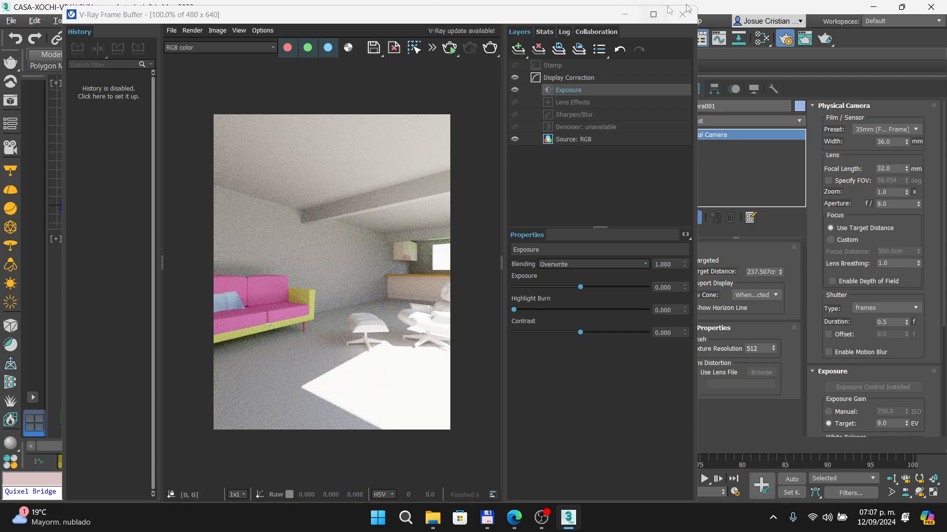
pyautogui.click(691, 14)
pyautogui.click(329, 56)
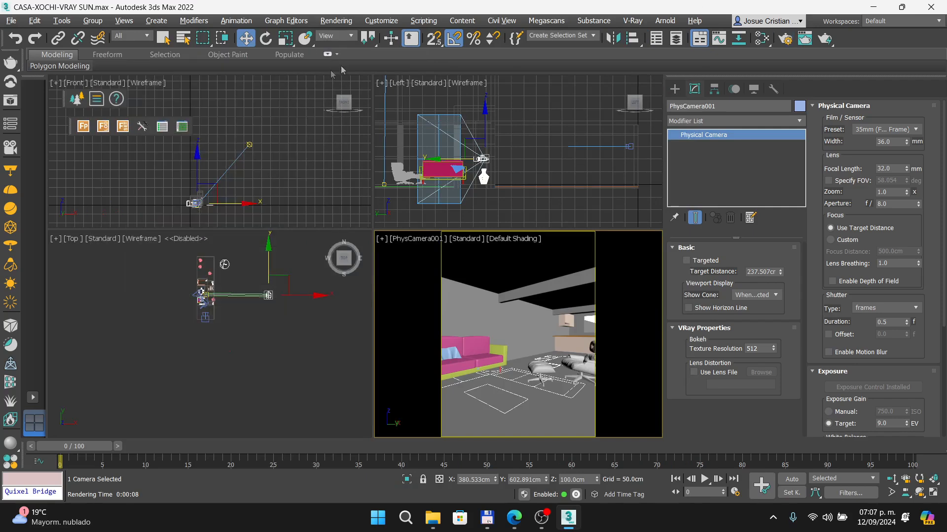
pyautogui.click(250, 144)
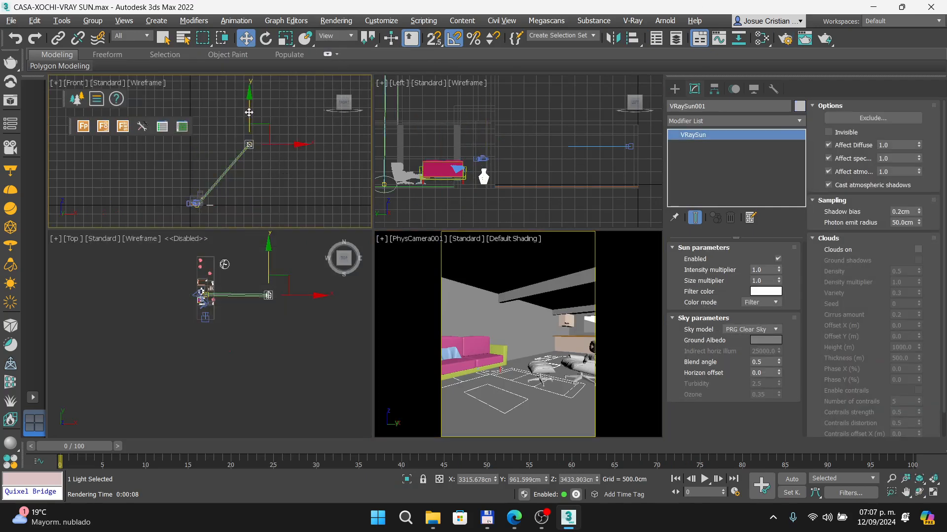
pyautogui.moveTo(254, 95); pyautogui.dragTo(241, 49)
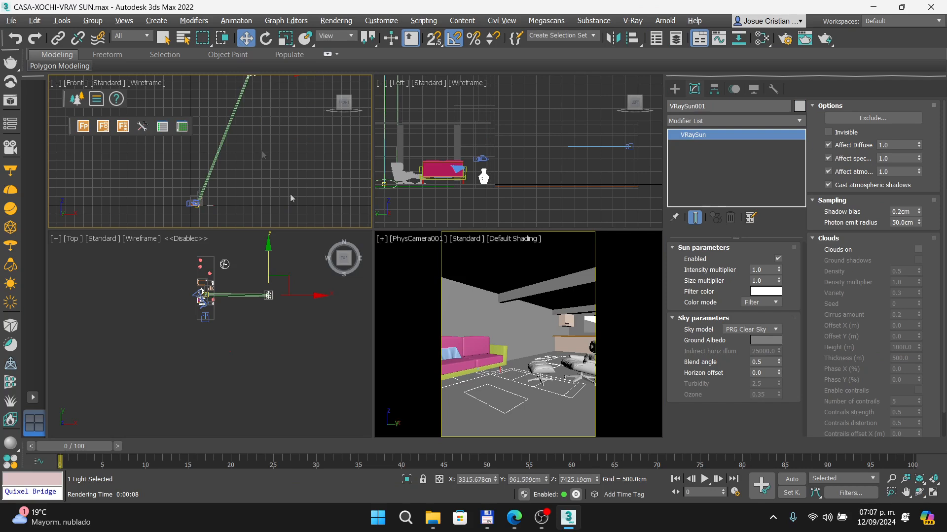
# Render the PhysCamera001 interior view with the sun in its raised position.
pyautogui.click(411, 242)
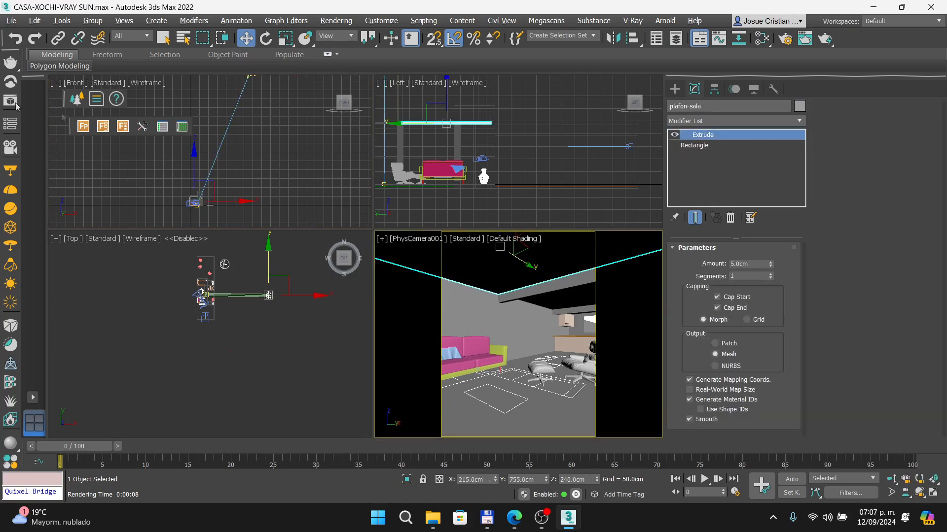
pyautogui.click(785, 40)
pyautogui.click(305, 95)
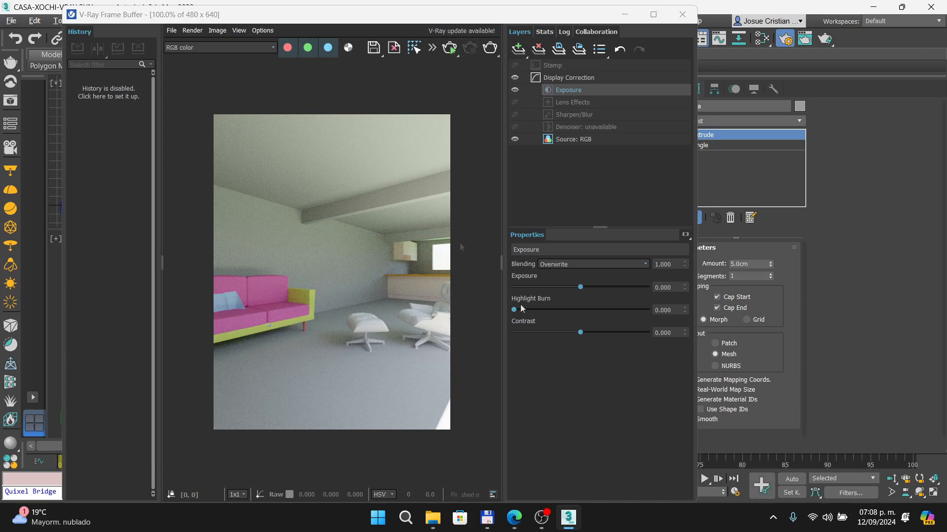
# Switch to the Prezi lesson in the browser, review the full Exposure slide, and return to 3ds Max.
pyautogui.click(514, 518)
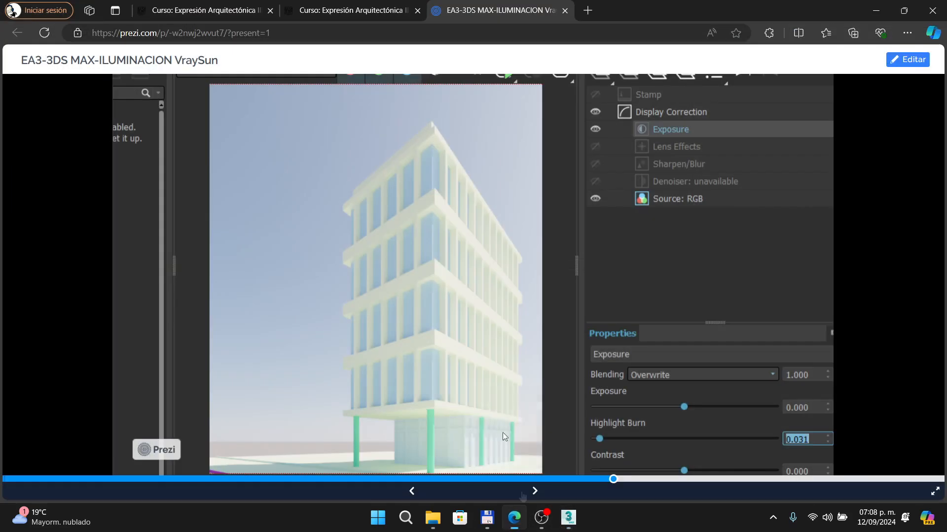
pyautogui.click(477, 382)
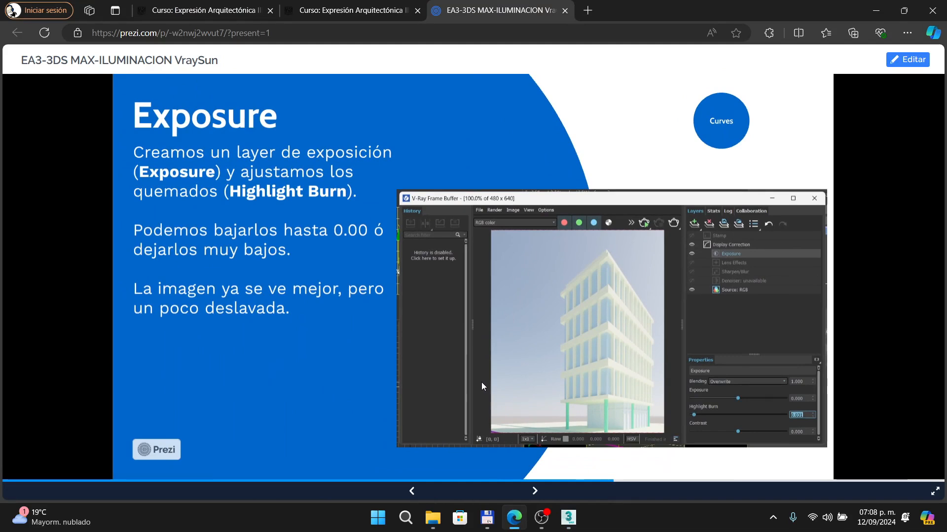
pyautogui.click(567, 516)
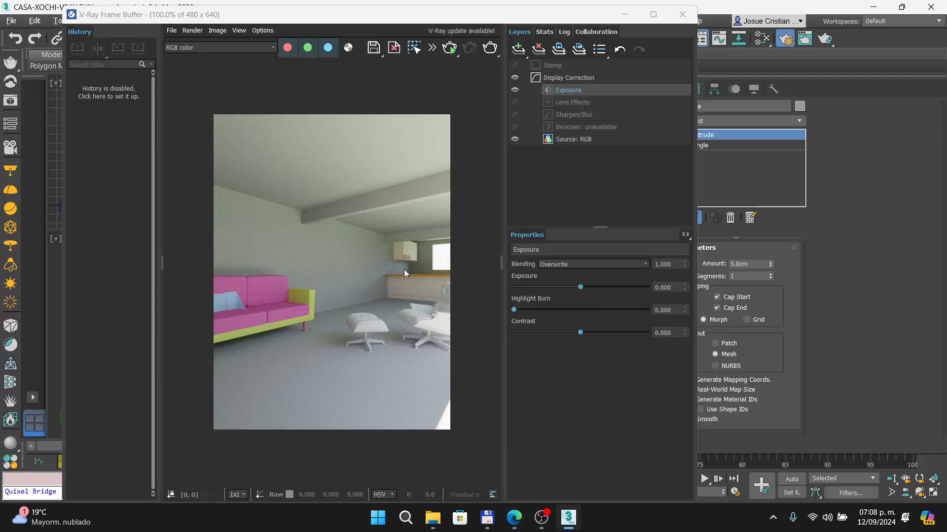
# Close the frame buffer, switch the PhysCamera001 viewport to the VRayCam001 camera and render the exterior view.
pyautogui.click(683, 15)
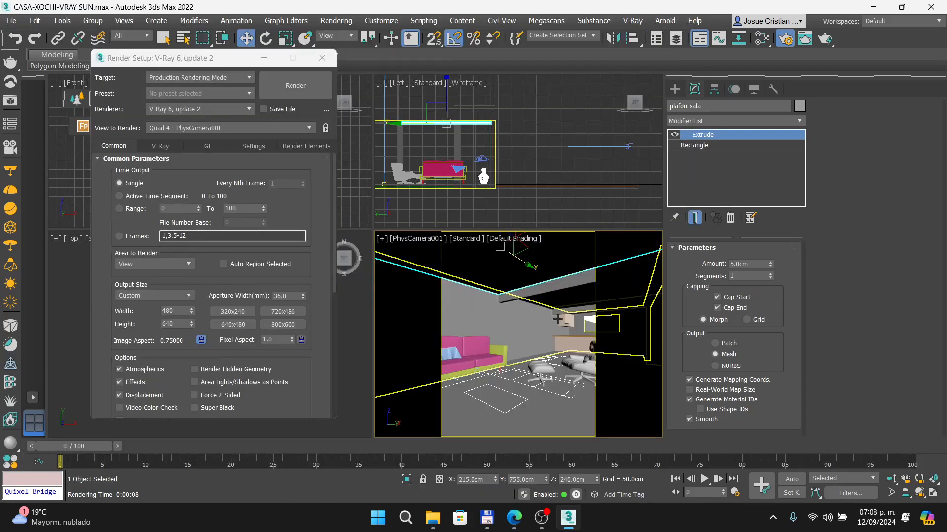
pyautogui.press('c')
pyautogui.doubleClick(434, 177)
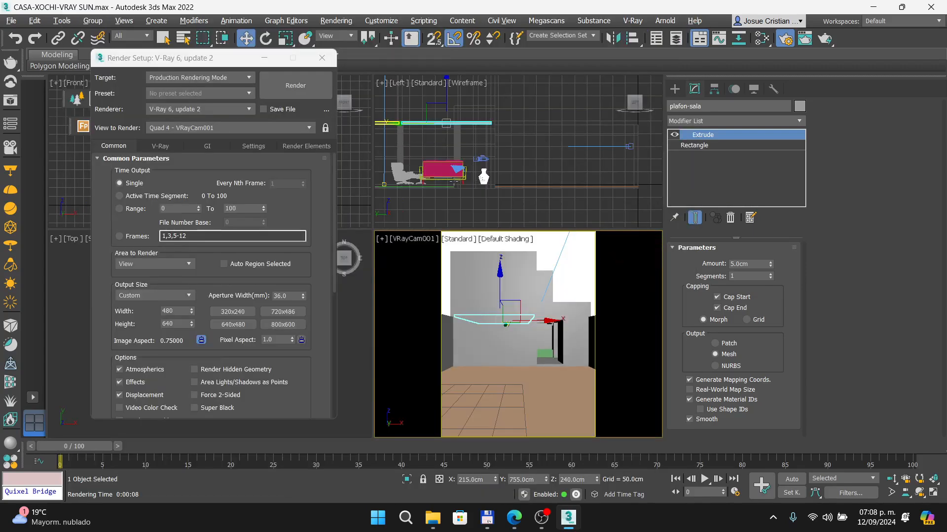
pyautogui.click(295, 88)
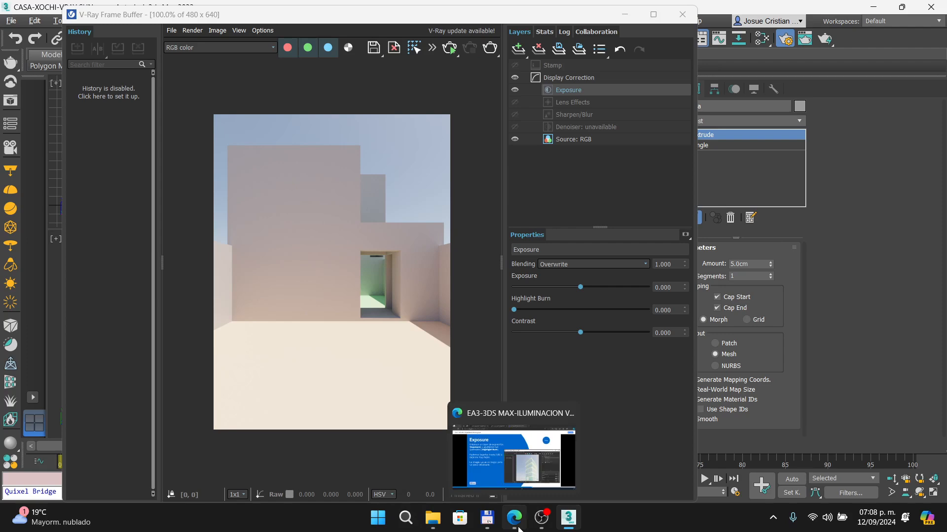
# Switch to the Prezi lesson, advance to the Curves slide and examine its example layer list and curve graph up close.
pyautogui.click(512, 459)
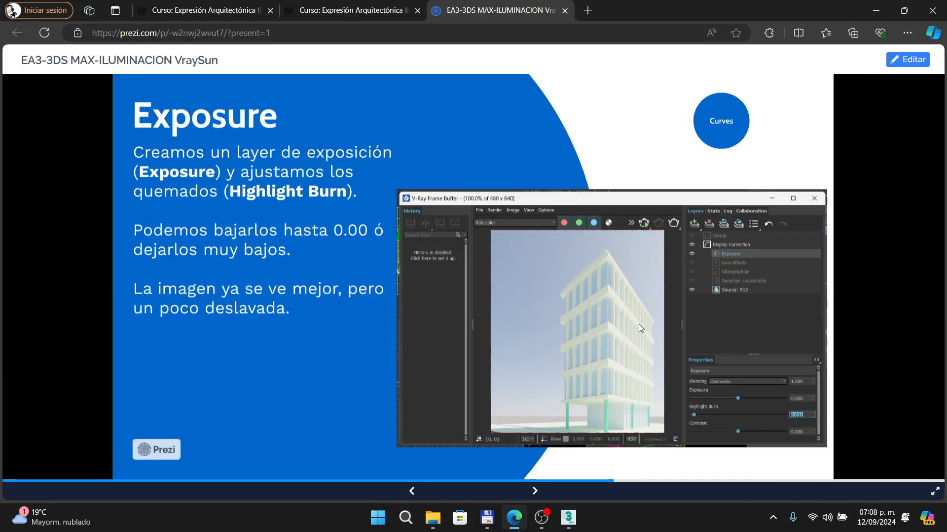
pyautogui.press('Right')
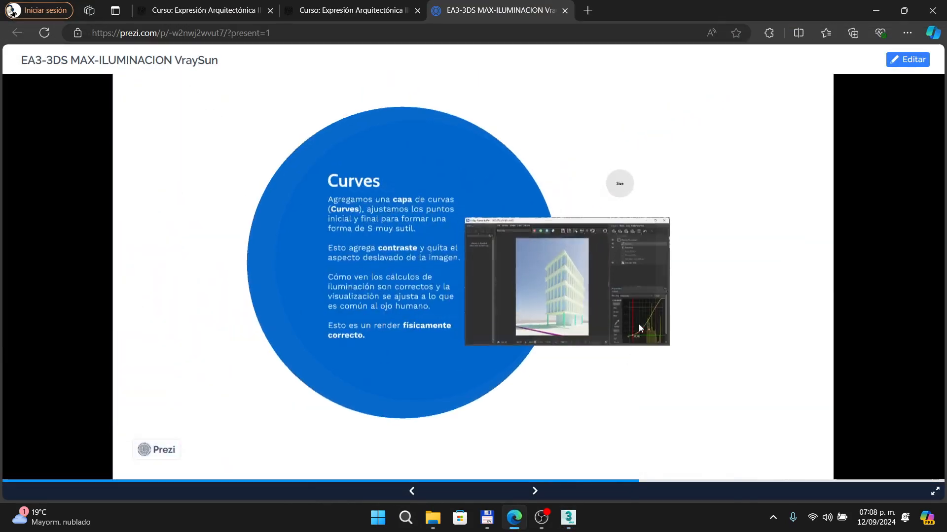
pyautogui.scroll(5, 747, 261)
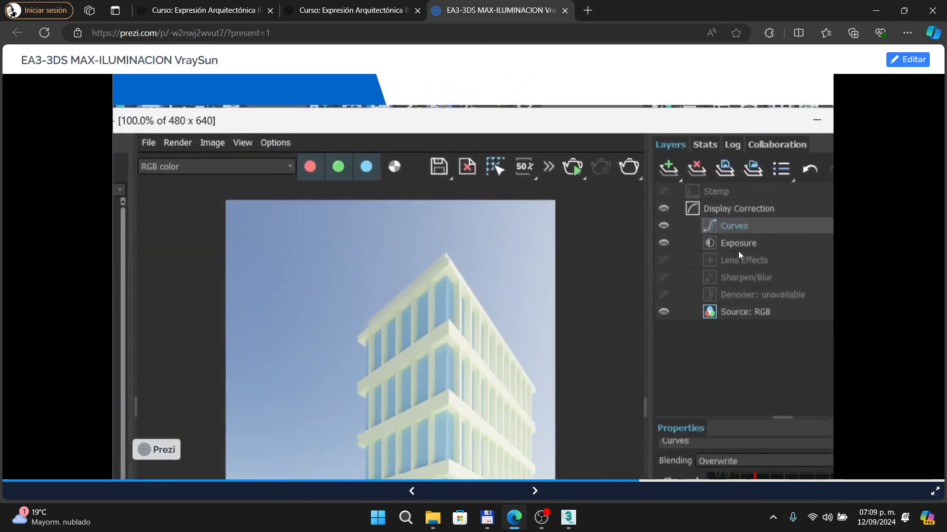
pyautogui.moveTo(738, 251); pyautogui.dragTo(644, 244)
pyautogui.scroll(4, 628, 236)
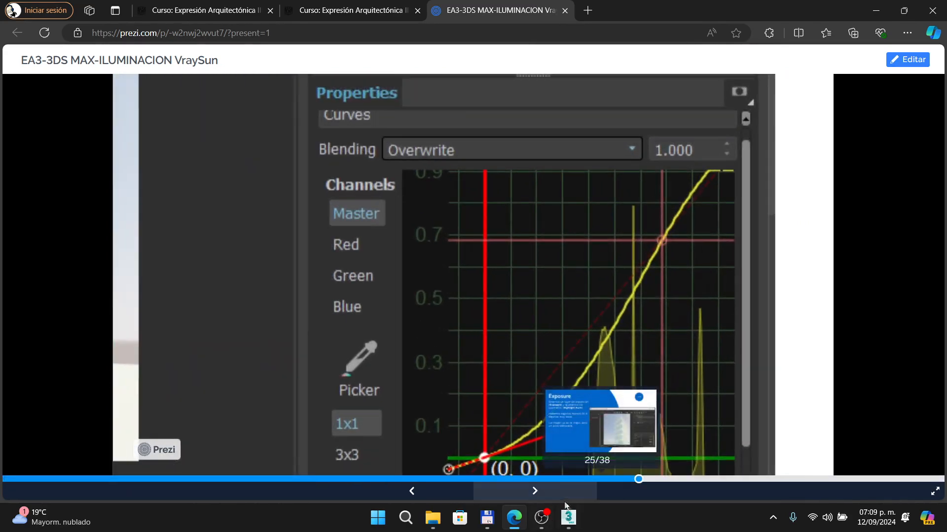
# Return to 3ds Max and add a Curves layer above Exposure in the V-Ray Frame Buffer.
pyautogui.click(567, 514)
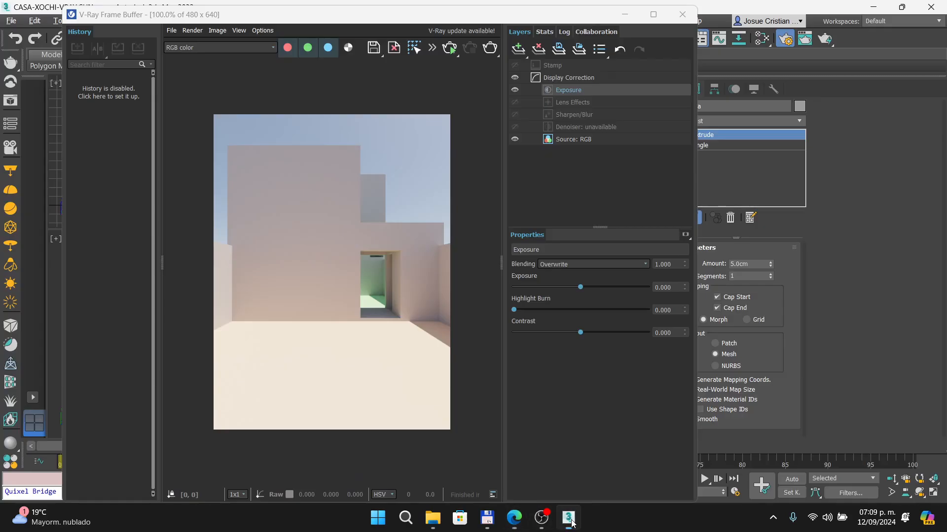
pyautogui.click(518, 50)
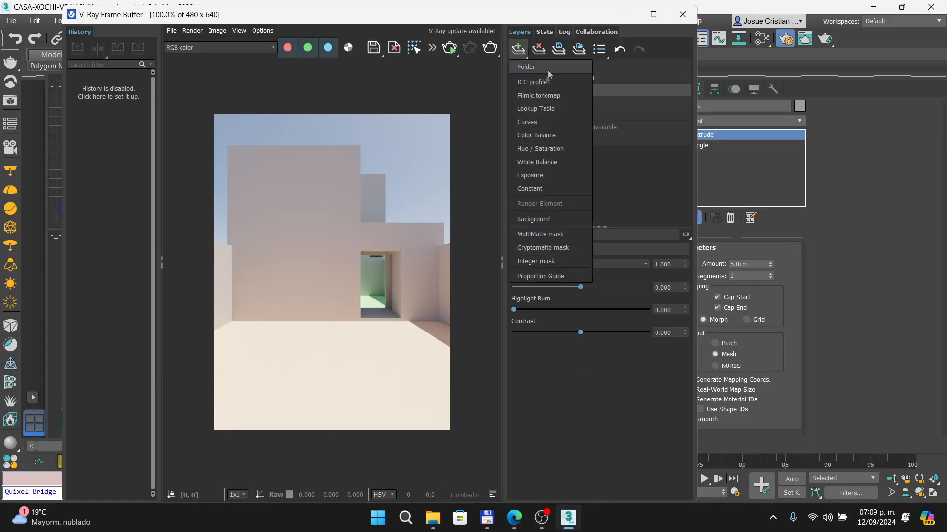
pyautogui.click(531, 123)
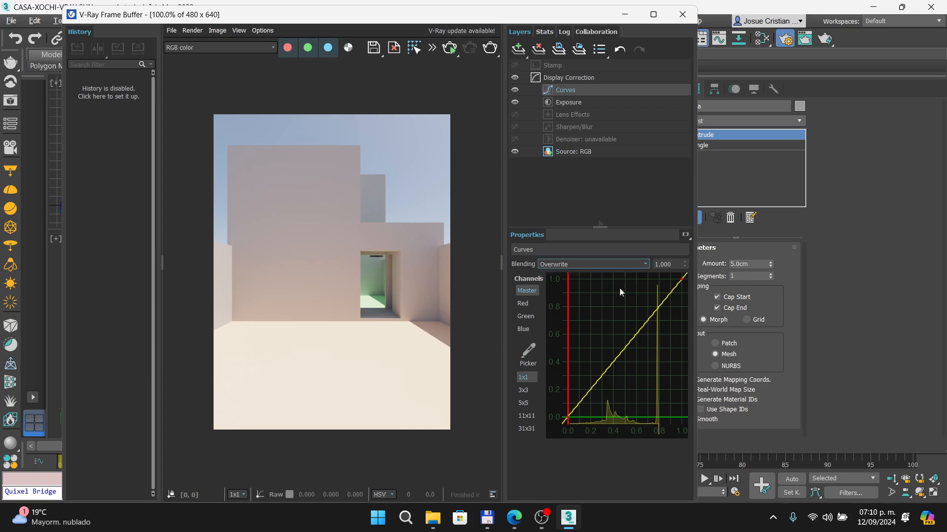
# Shape the Master curve into a subtle S with the handles of its (1, 1) and (0, 0) points, following the Prezi example.
pyautogui.click(515, 518)
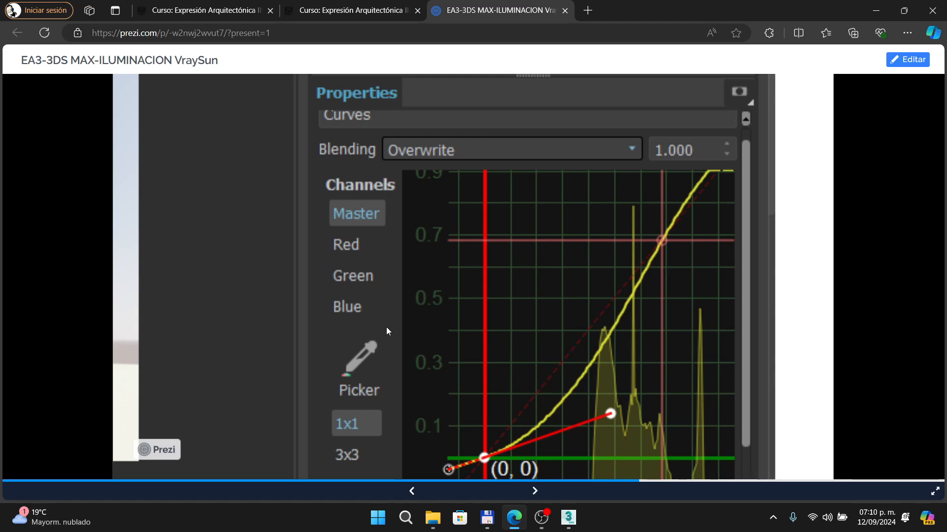
pyautogui.hotkey('alt', 'Tab')
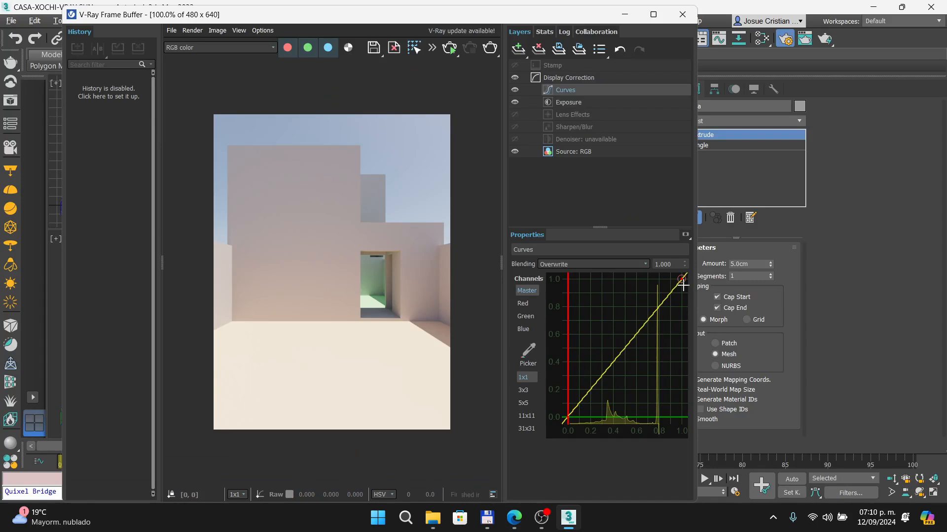
pyautogui.moveTo(682, 280); pyautogui.dragTo(639, 314)
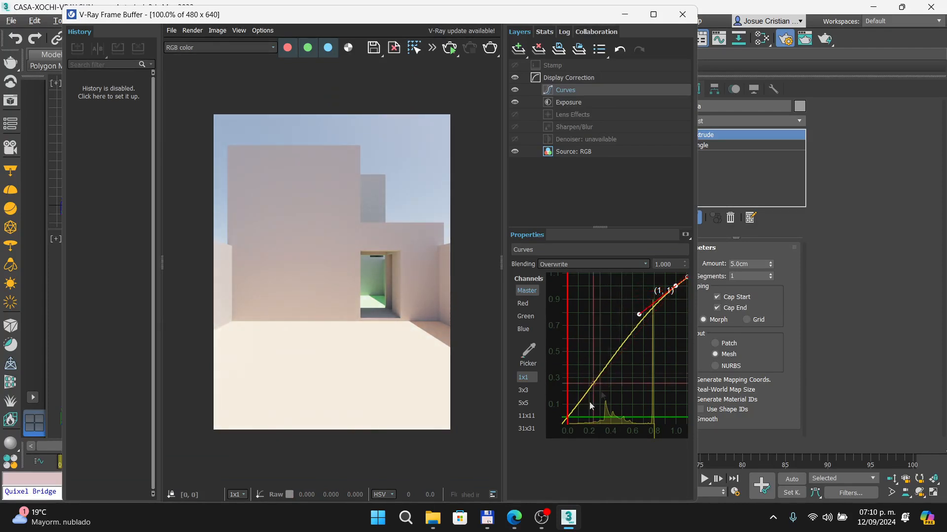
pyautogui.click(566, 420)
pyautogui.moveTo(603, 381); pyautogui.dragTo(622, 396)
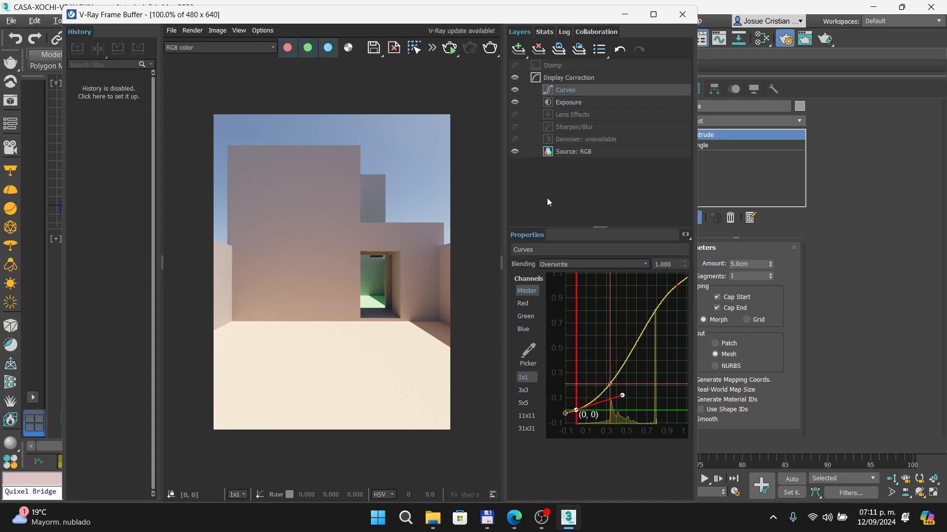
# Compare the exterior render with and without the Curves layer by repeatedly switching its visibility, leaving the layer enabled.
pyautogui.click(514, 91)
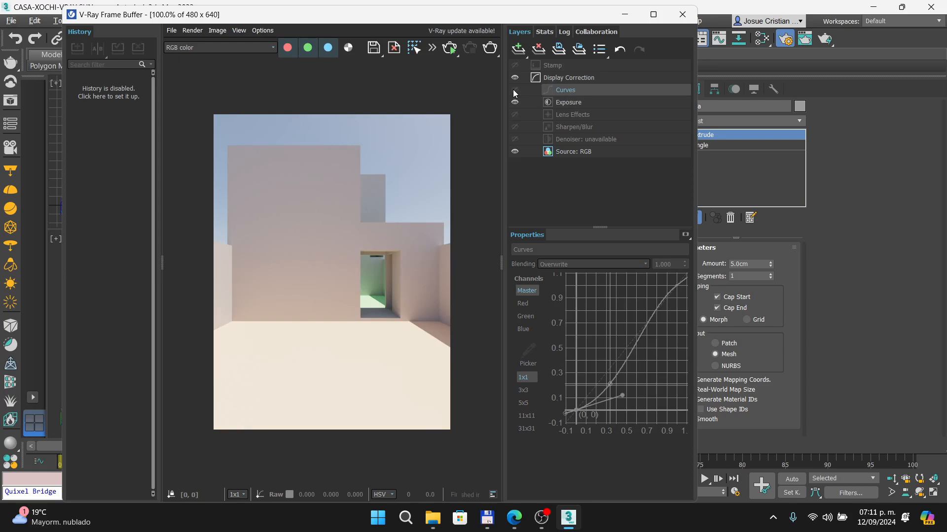
pyautogui.click(515, 90)
pyautogui.click(515, 90)
pyautogui.click(515, 91)
pyautogui.click(514, 90)
pyautogui.click(514, 90)
pyautogui.click(514, 91)
pyautogui.click(514, 91)
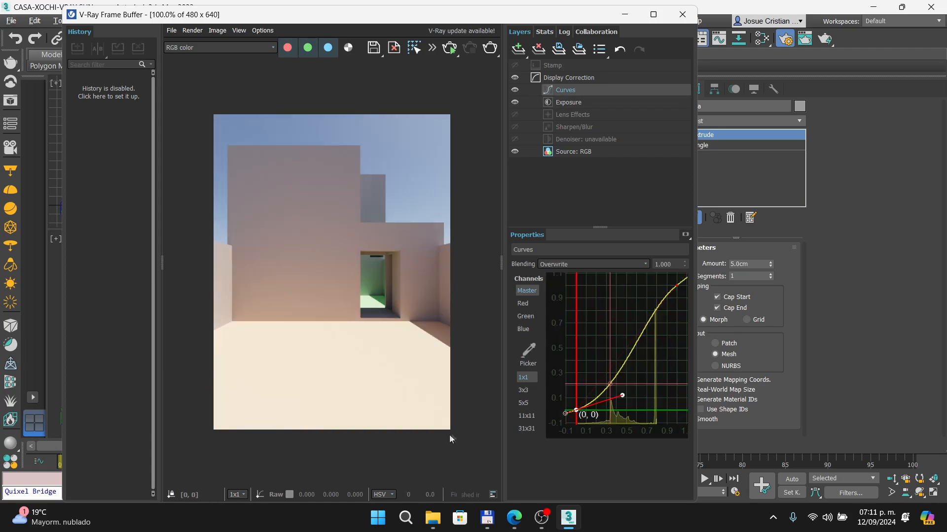
# Close the frame buffer, switch the VRayCam001 viewport to PhysCamera001 and render the interior with the Curves correction.
pyautogui.click(682, 14)
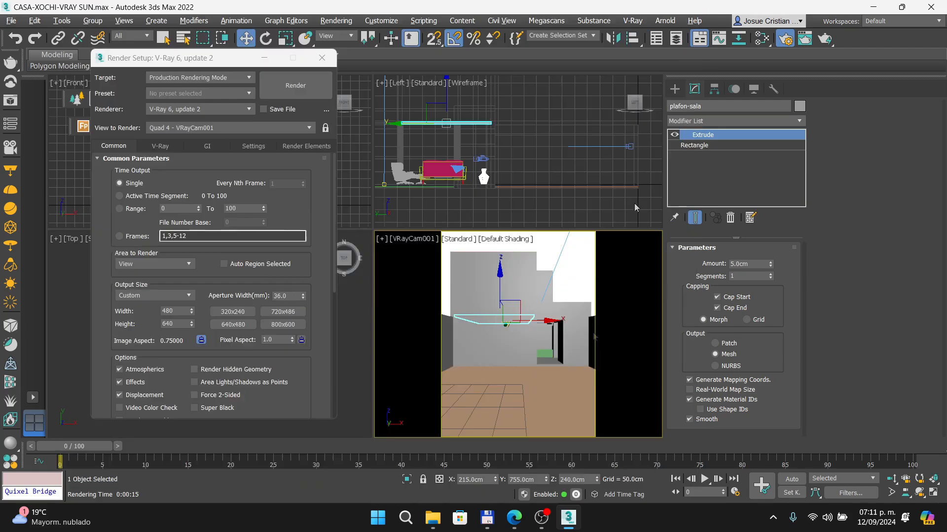
pyautogui.click(580, 286)
pyautogui.press('c')
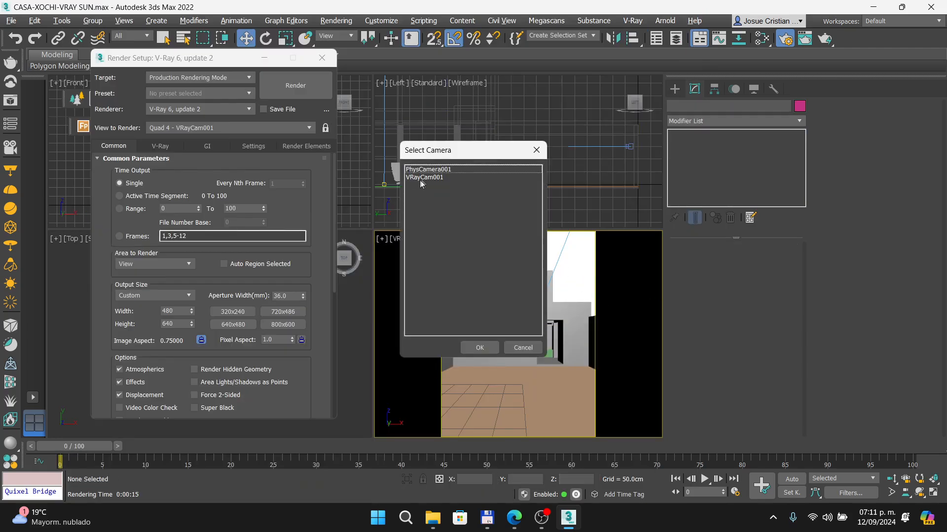
pyautogui.doubleClick(427, 170)
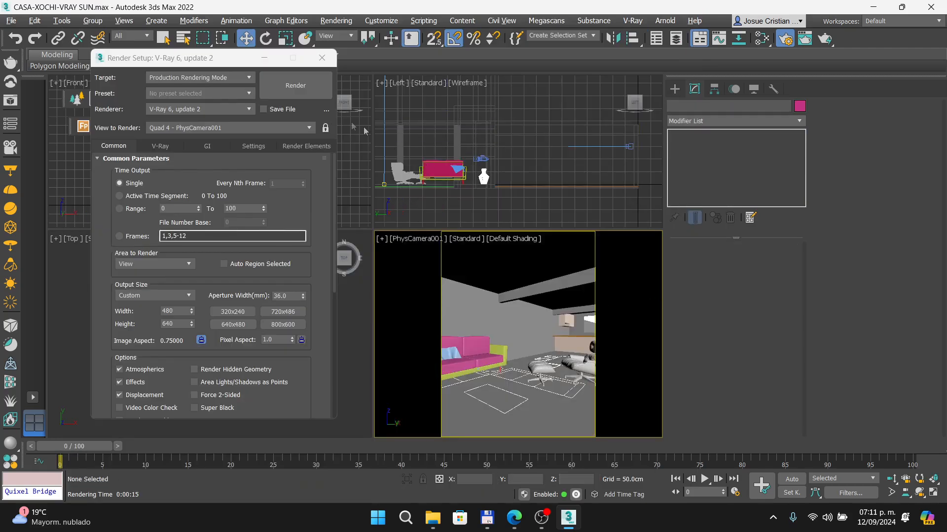
pyautogui.click(306, 90)
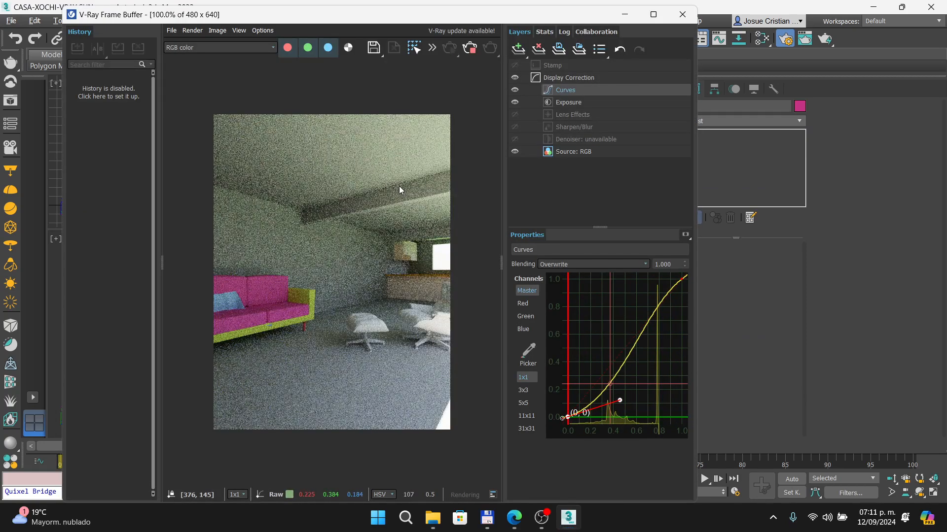
# Compare the interior render with the Curves layer off and on, leaving the layer enabled.
pyautogui.click(514, 90)
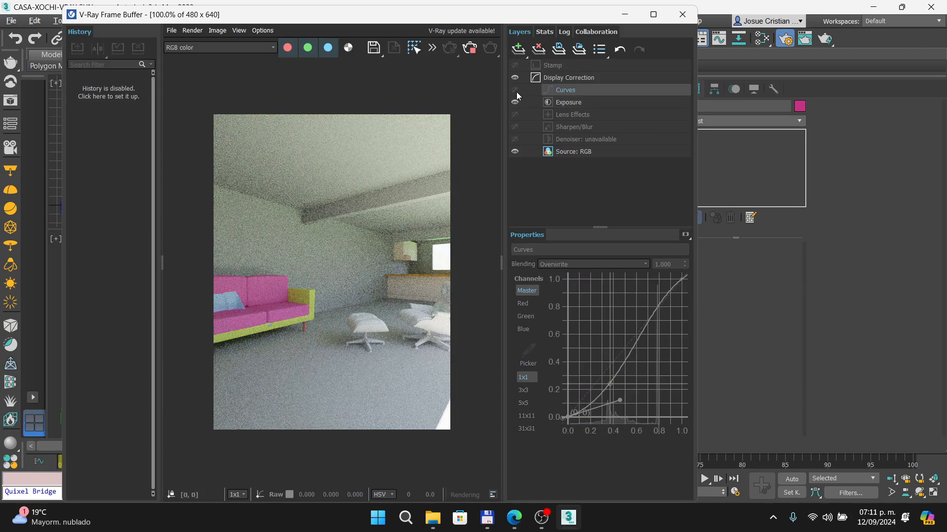
pyautogui.click(515, 90)
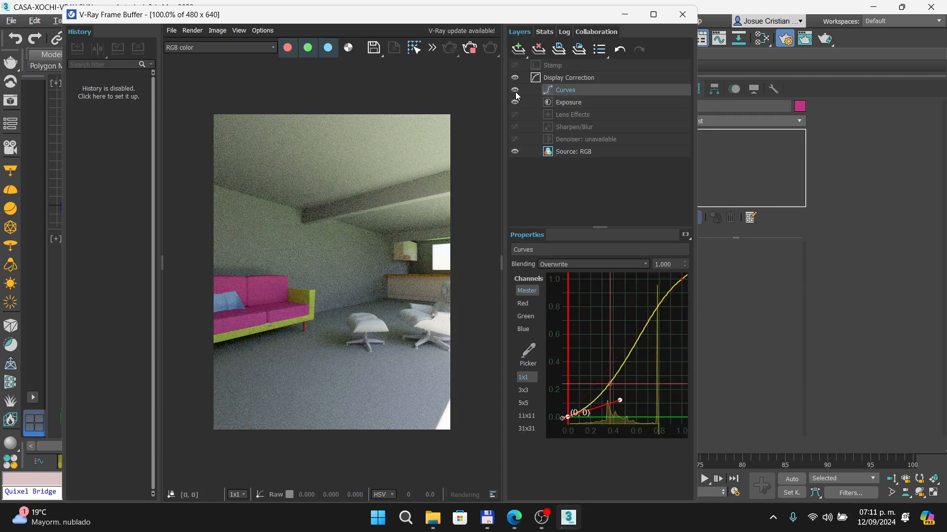
pyautogui.click(516, 90)
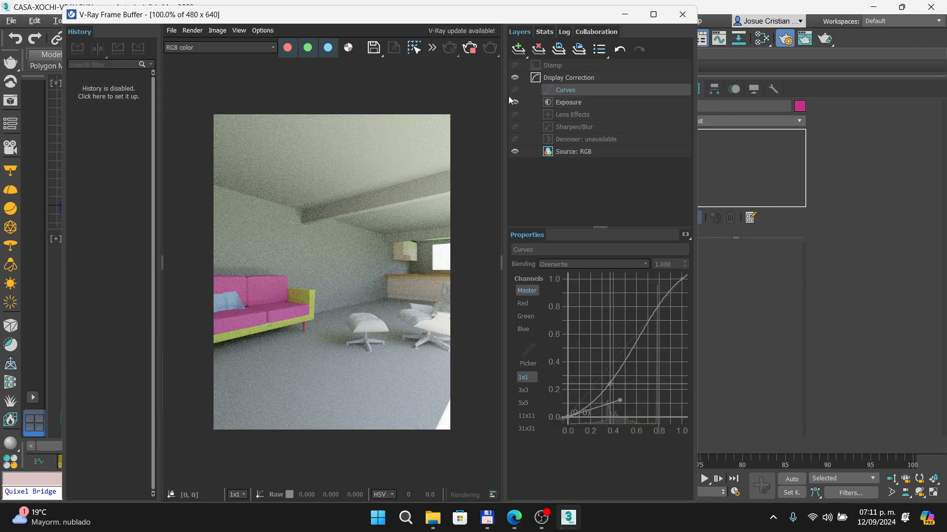
pyautogui.click(512, 91)
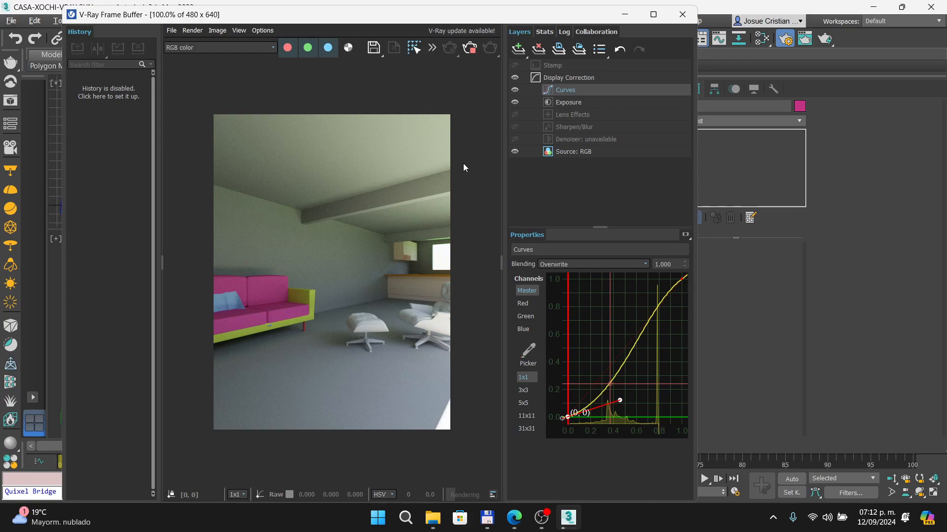
# Switch to the Prezi lesson and advance past Curves to the "Tamaño de sol" slide about the Size multiplier.
pyautogui.hotkey('alt', 'Tab')
pyautogui.press('Right')
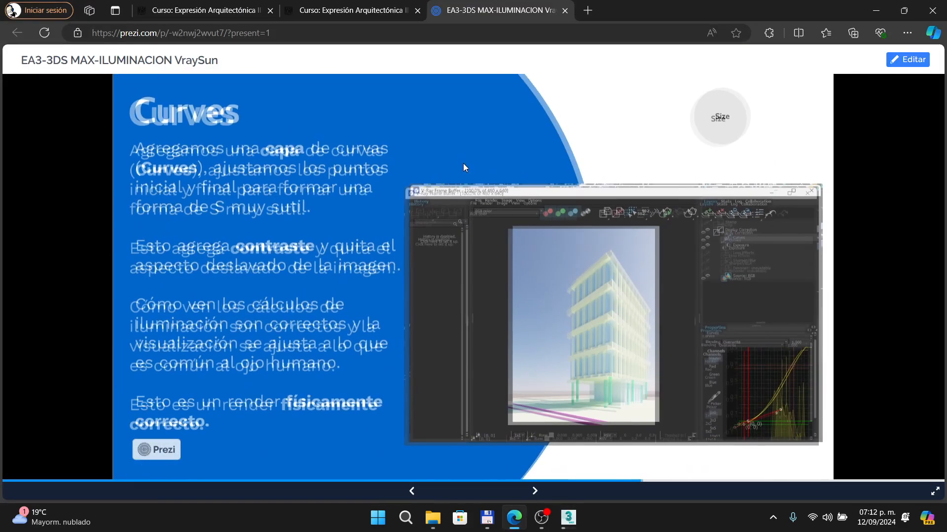
pyautogui.press('Right')
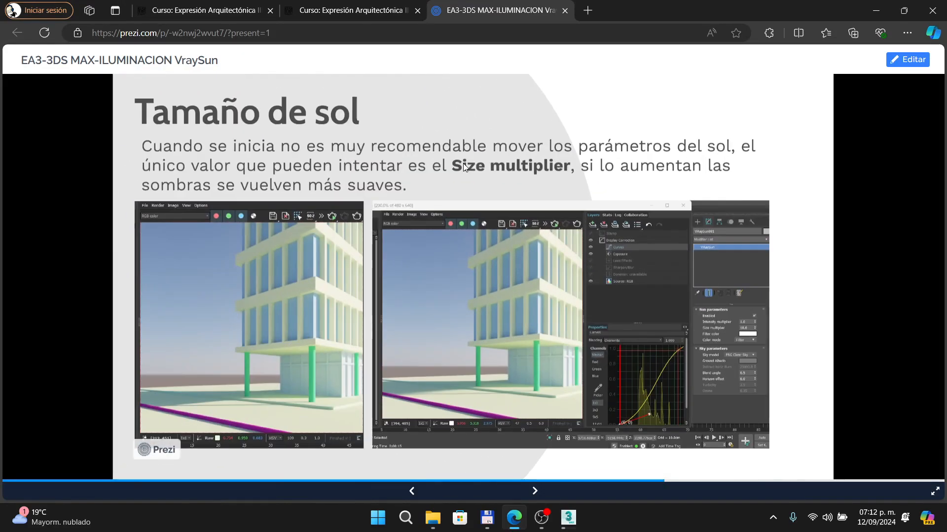
# Return from the Prezi lesson to 3ds Max, close the frame buffer and cancel the running interior render.
pyautogui.scroll(5, 712, 401)
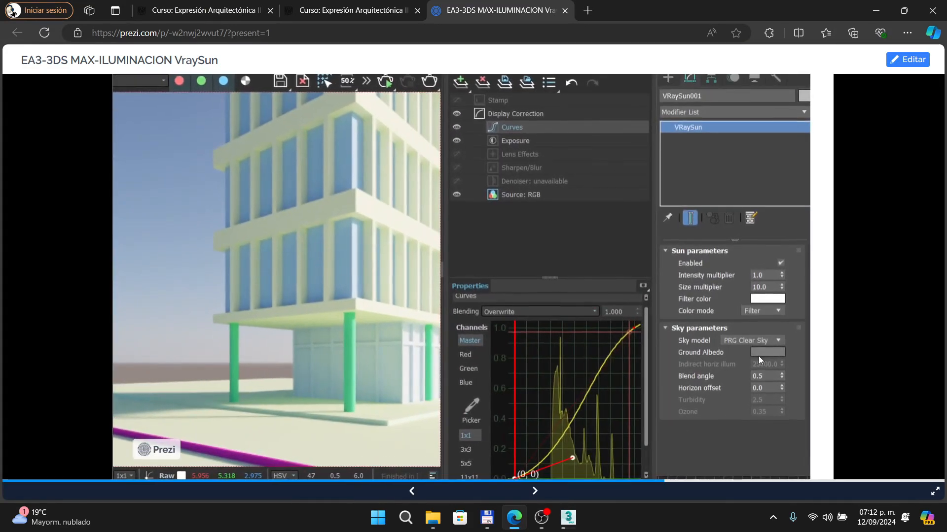
pyautogui.hotkey('alt', 'Tab')
pyautogui.click(679, 15)
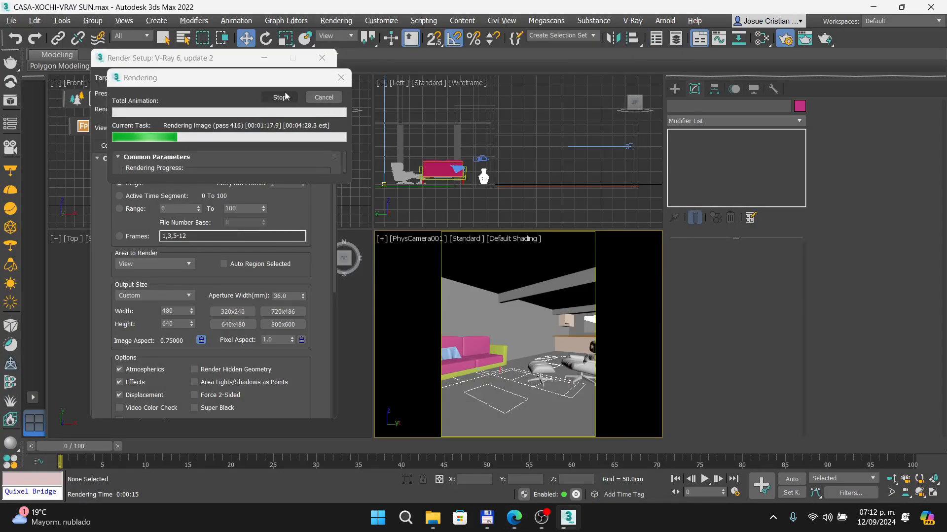
pyautogui.click(324, 97)
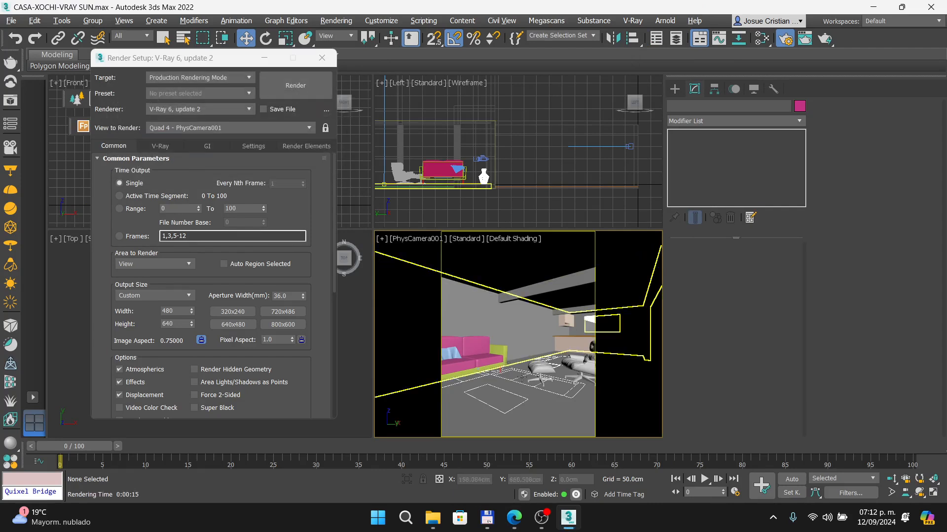
# Switch the PhysCamera001 viewport to the VRayCam001 exterior camera and clear the object selection.
pyautogui.press('c')
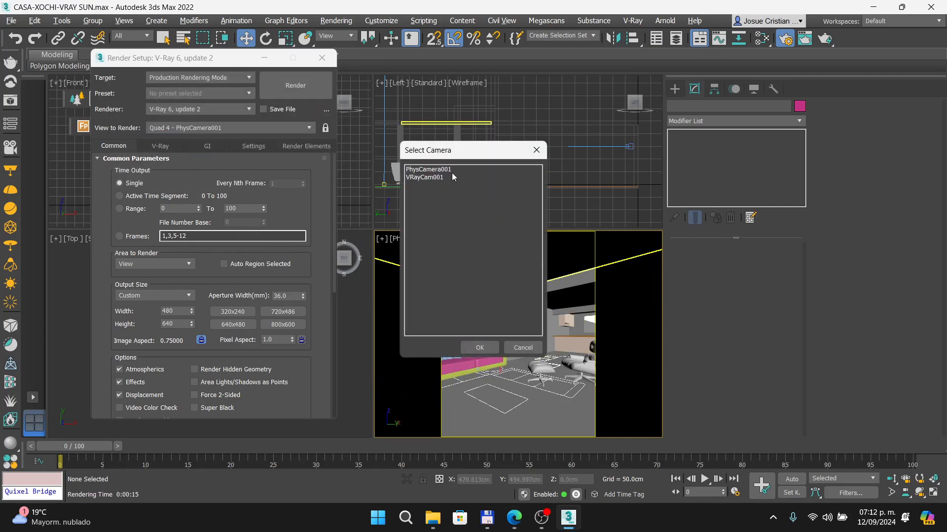
pyautogui.doubleClick(437, 171)
pyautogui.press('c')
pyautogui.click(525, 348)
pyautogui.click(512, 264)
pyautogui.press('c')
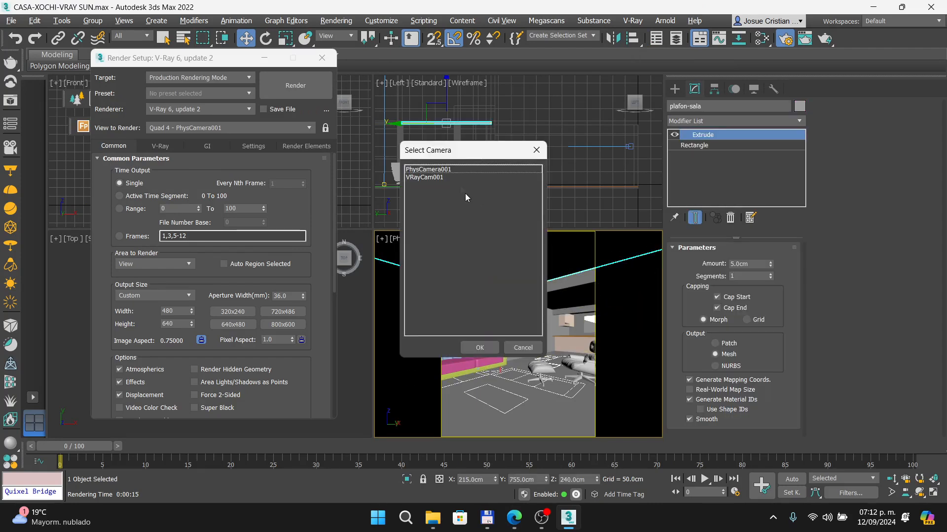
pyautogui.doubleClick(448, 170)
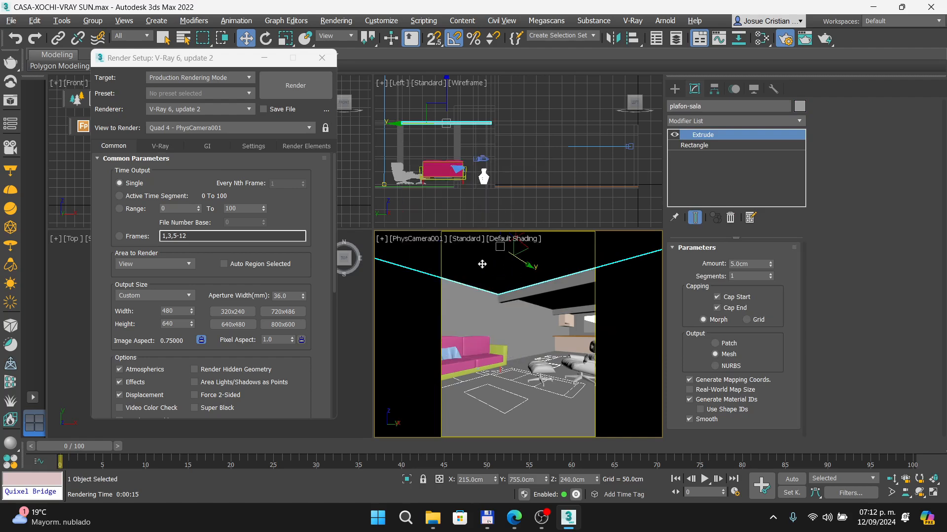
pyautogui.press('c')
pyautogui.doubleClick(430, 178)
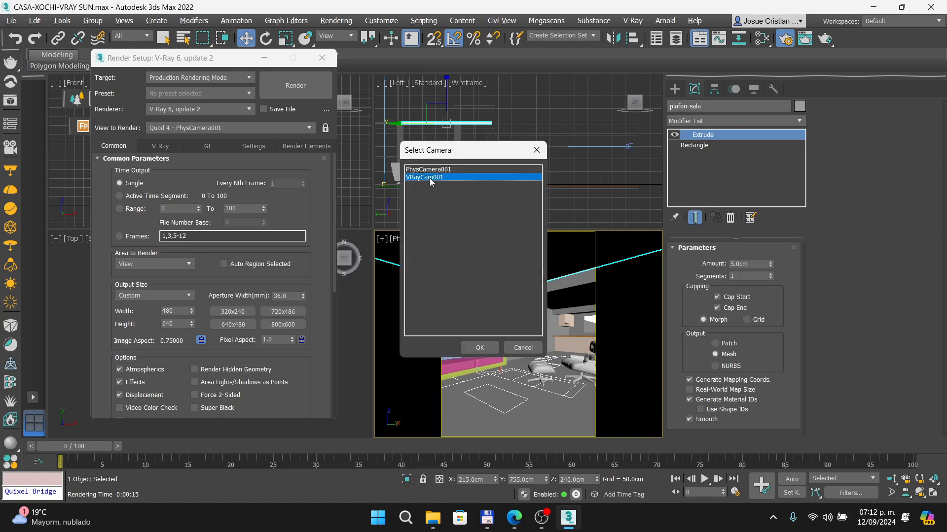
pyautogui.click(545, 288)
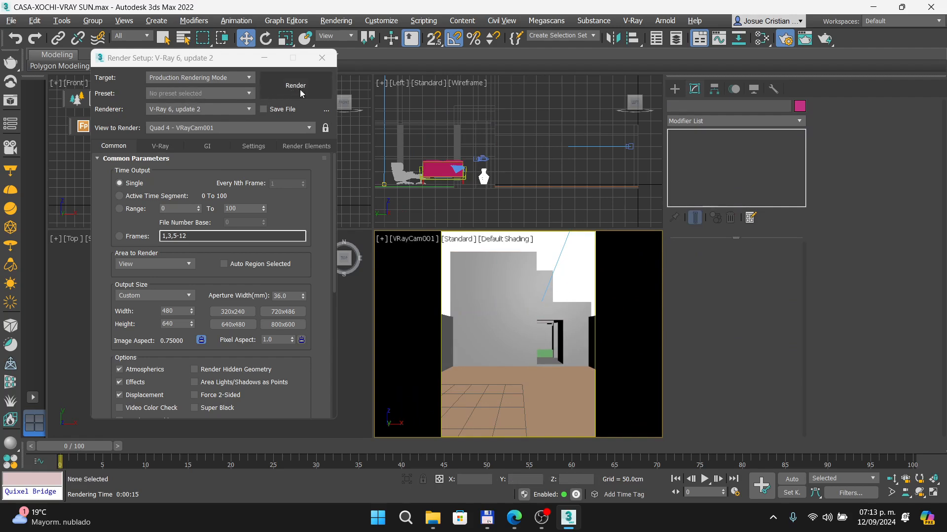
# Select the VRaySun001 light in the Left view and render the exterior from VRayCam001.
pyautogui.scroll(-2, 460, 168)
pyautogui.scroll(-5, 459, 168)
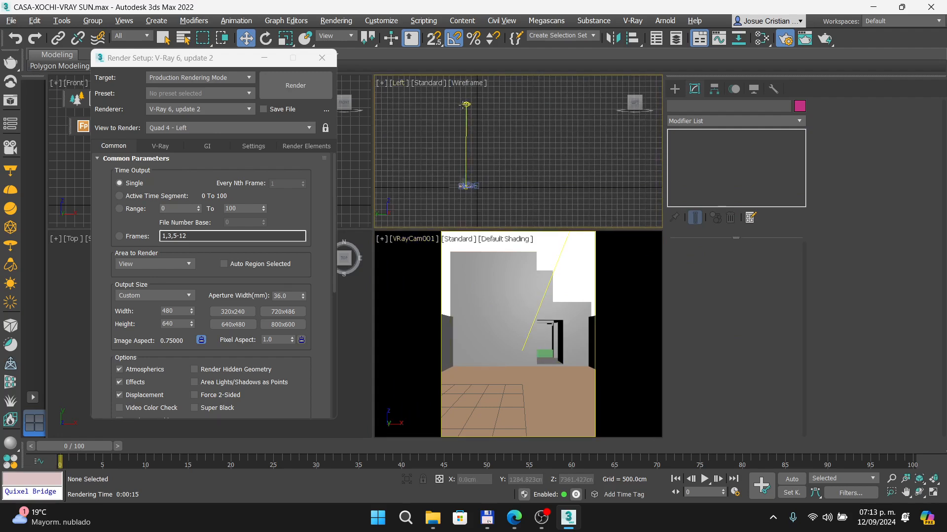
pyautogui.click(466, 104)
pyautogui.rightClick(567, 265)
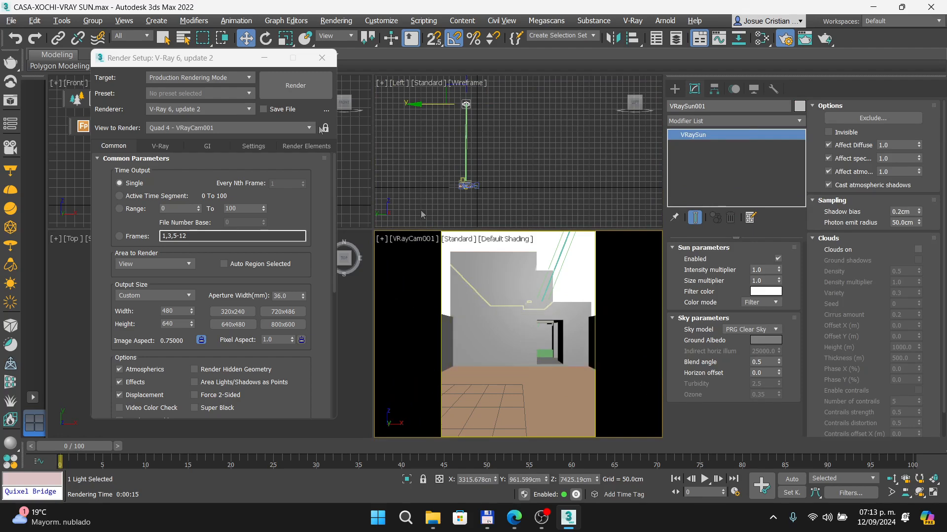
pyautogui.click(291, 85)
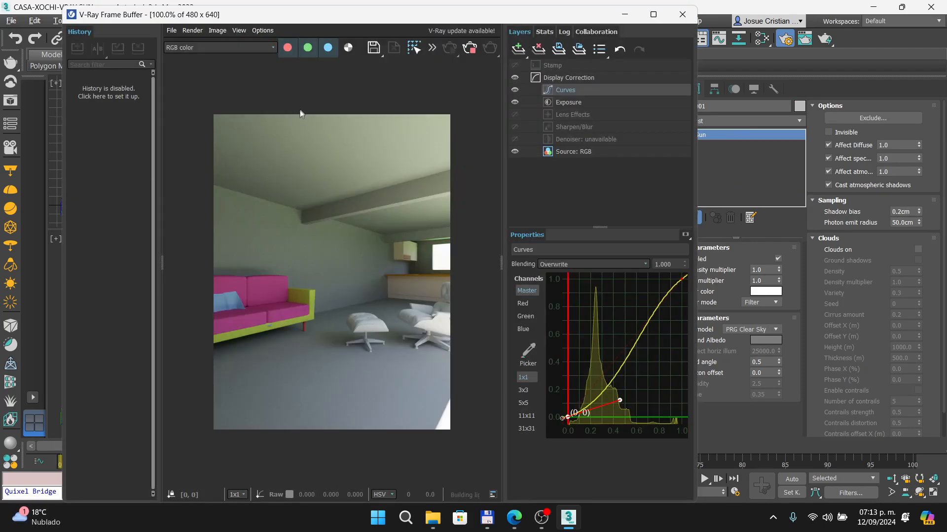
# Switch to the Prezi lesson and examine the VRaySun parameters, especially the Size multiplier, in the "Tamaño de sol" slide's image.
pyautogui.click(524, 528)
pyautogui.scroll(-5, 372, 286)
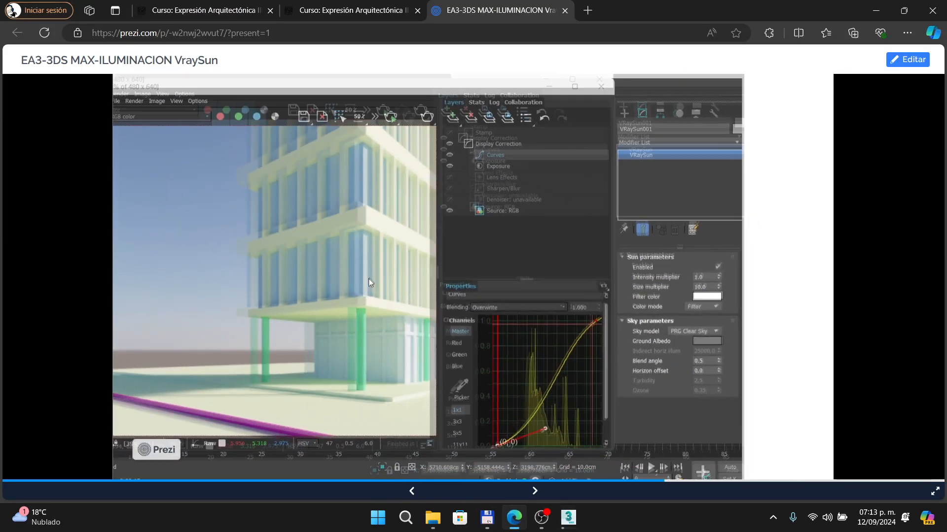
pyautogui.scroll(5, 662, 305)
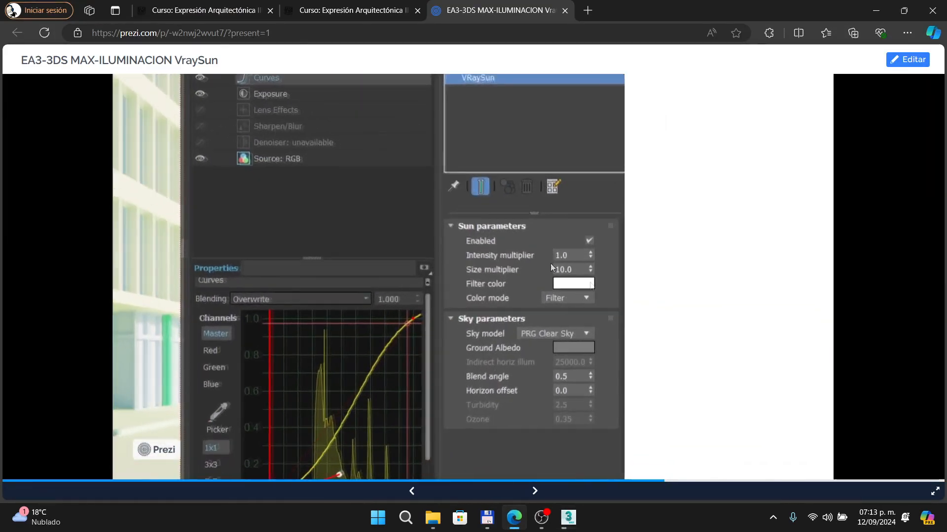
pyautogui.scroll(3, 560, 264)
pyautogui.moveTo(560, 265); pyautogui.dragTo(516, 252)
pyautogui.scroll(1, 518, 252)
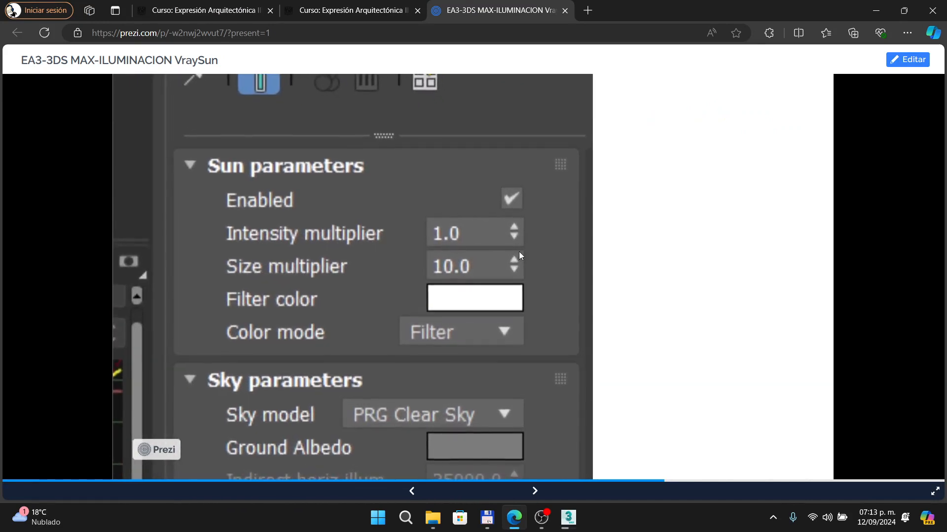
pyautogui.scroll(-2, 518, 252)
pyautogui.moveTo(416, 163); pyautogui.dragTo(386, 462)
pyautogui.scroll(3, 340, 204)
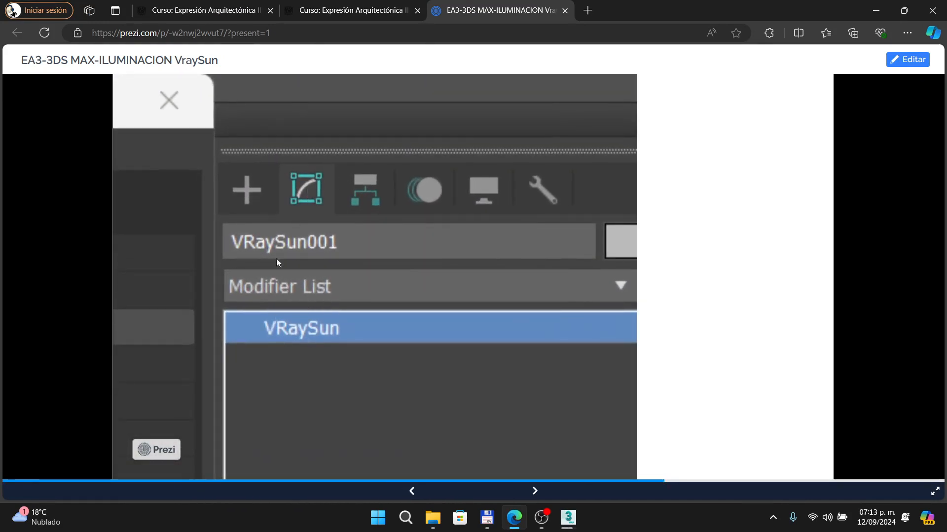
pyautogui.scroll(-1, 601, 291)
pyautogui.moveTo(594, 397); pyautogui.dragTo(534, 158)
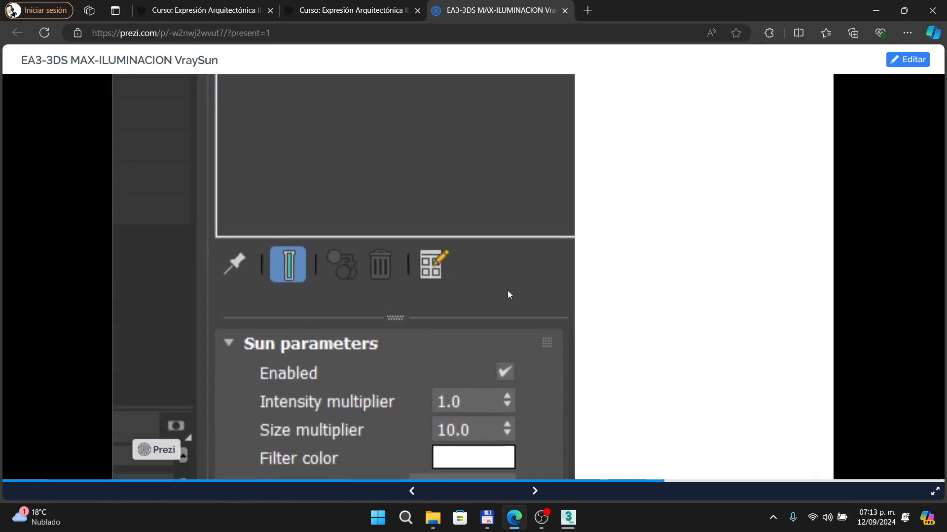
pyautogui.moveTo(507, 291); pyautogui.dragTo(503, 138)
pyautogui.scroll(2, 493, 195)
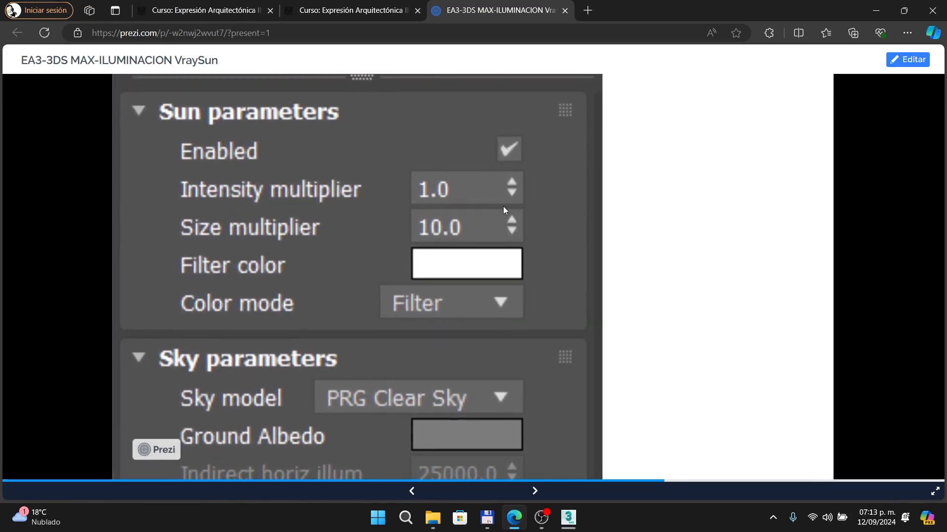
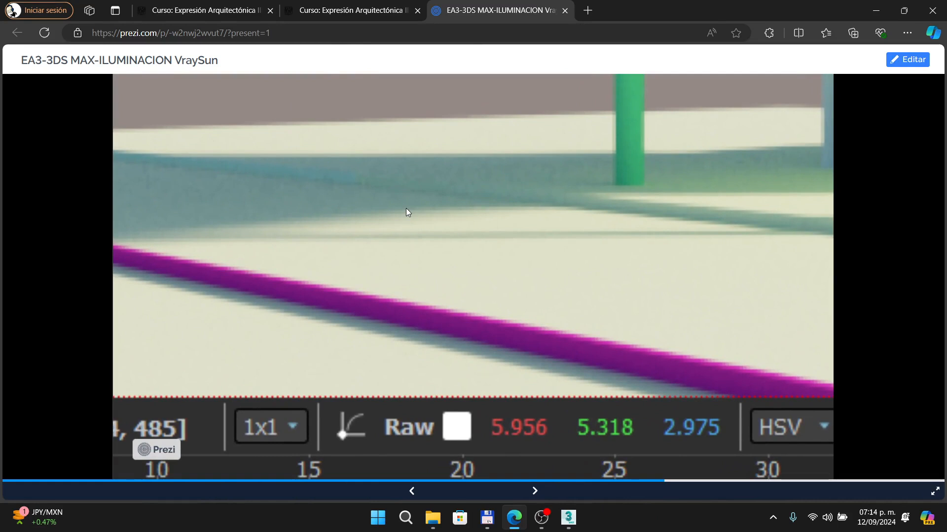
# Return to 3ds Max, set the VRaySun001 Size multiplier to 10 and render the exterior view again.
pyautogui.click(567, 523)
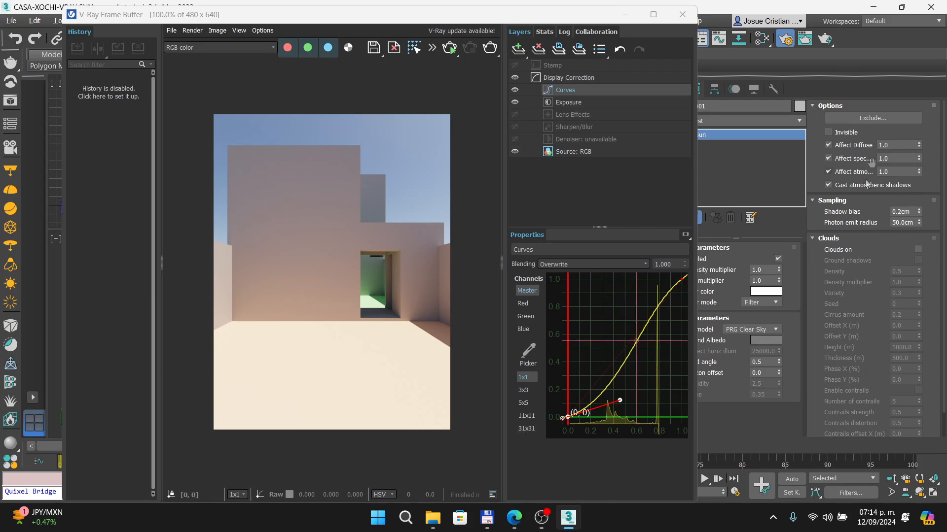
pyautogui.doubleClick(761, 281)
pyautogui.write('10')
pyautogui.press('Return')
pyautogui.click(625, 15)
pyautogui.click(314, 88)
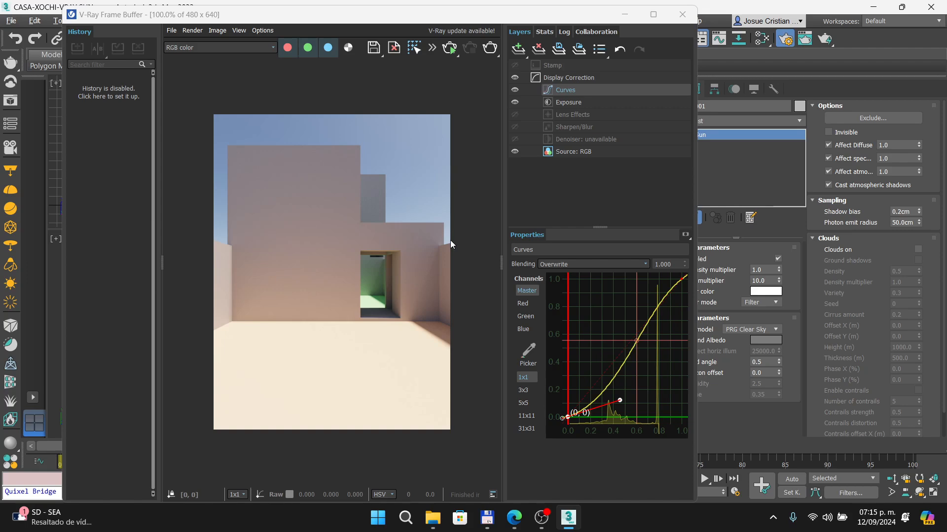
# Switch to the Prezi lesson, advance to the "Render Setup" slide and examine the View to Render camera lock.
pyautogui.hotkey('alt', 'Tab')
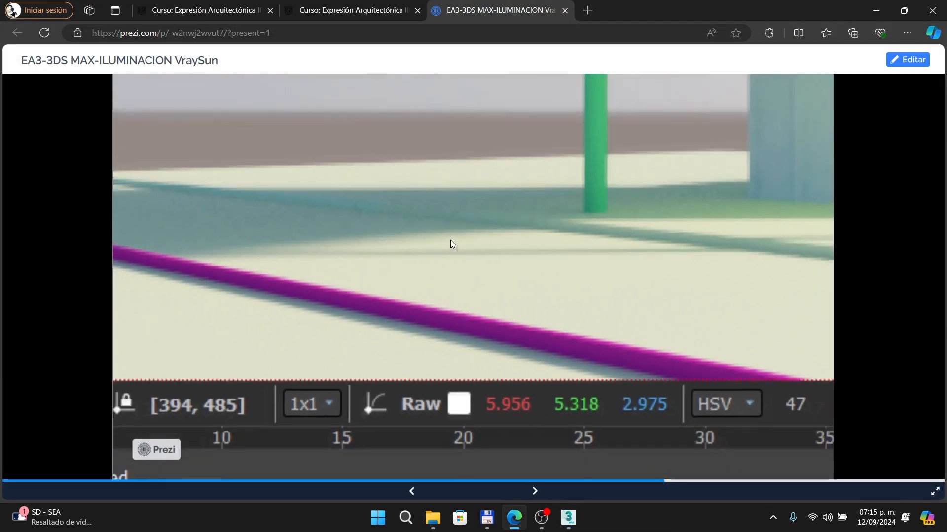
pyautogui.press('Right')
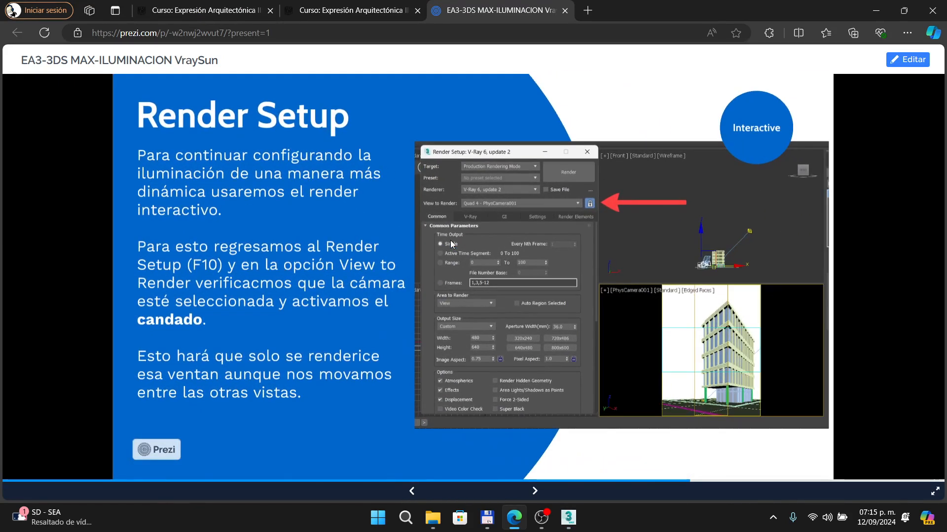
pyautogui.click(555, 254)
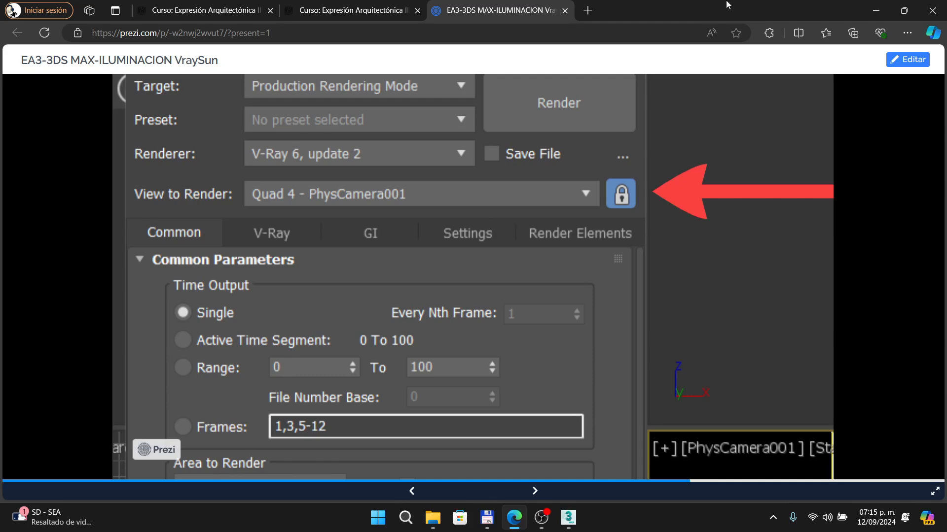
pyautogui.click(622, 197)
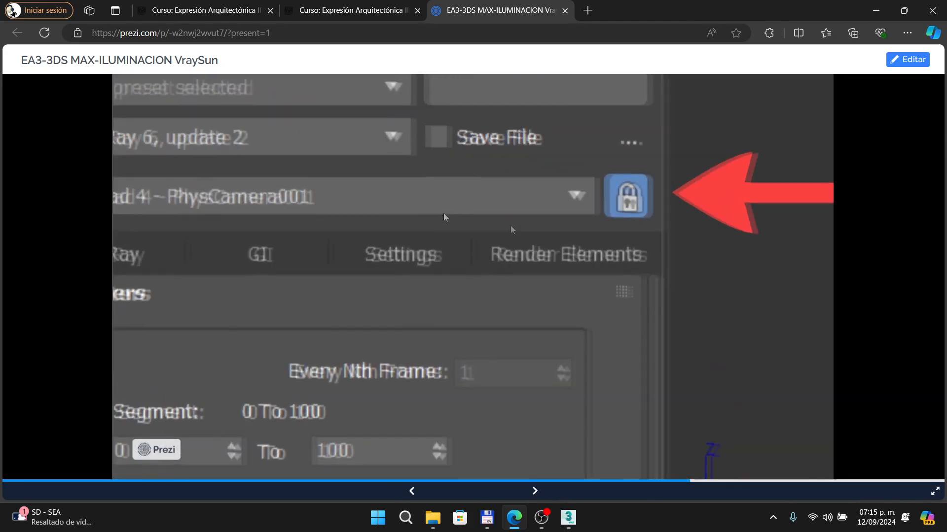
pyautogui.moveTo(510, 226); pyautogui.dragTo(632, 243)
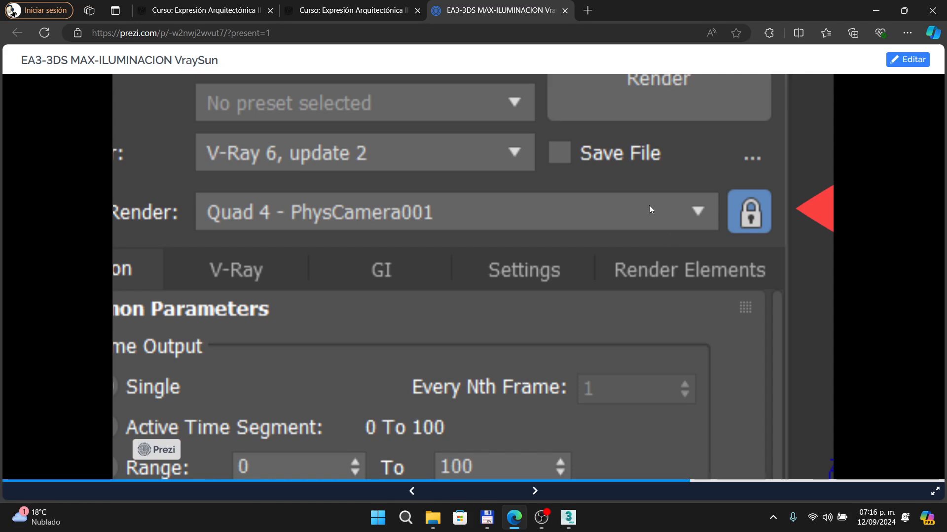
# Advance the Prezi lesson to the "Start Interactive Render" slide and examine where the frame buffer's interactive rendering command is.
pyautogui.hotkey('alt', 'Tab')
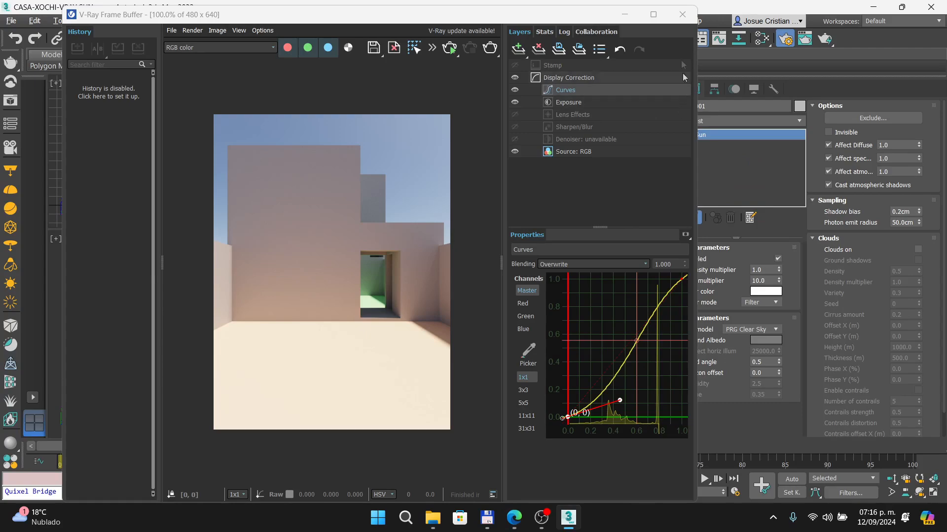
pyautogui.click(517, 525)
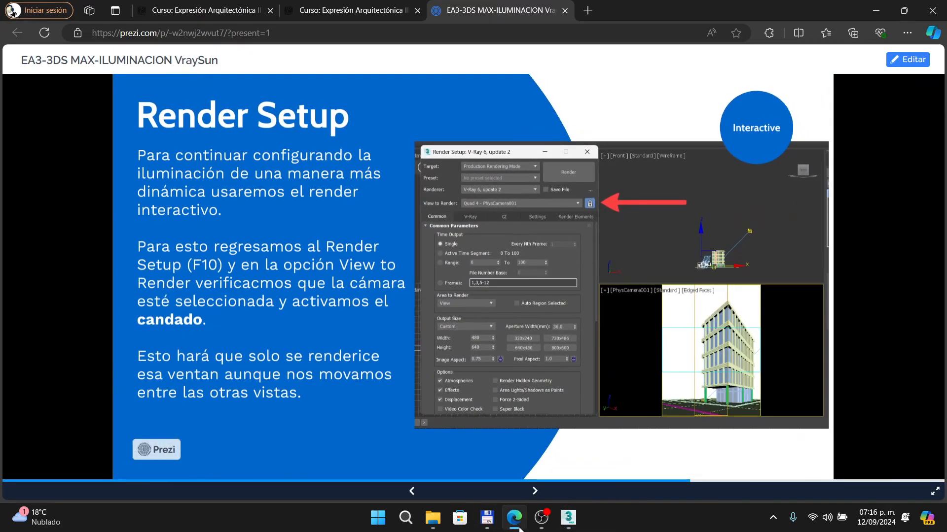
pyautogui.press('Right')
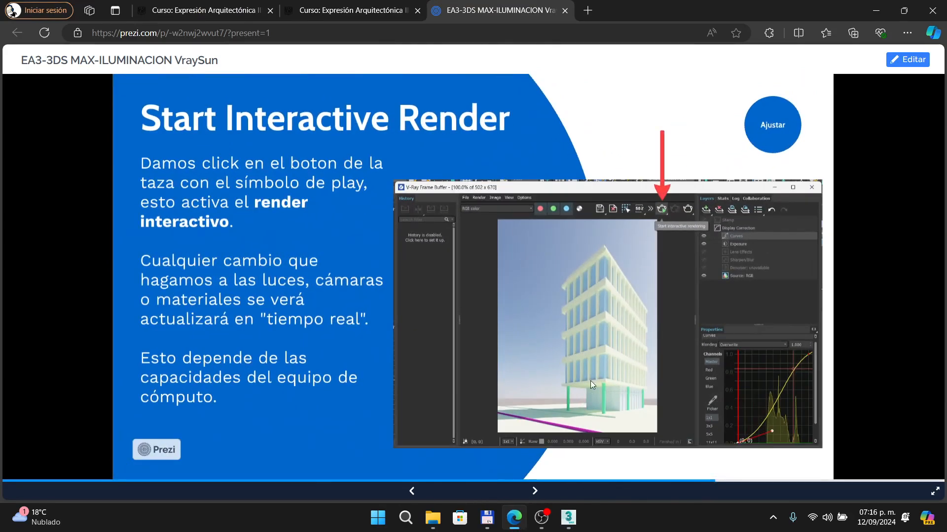
pyautogui.scroll(5, 719, 227)
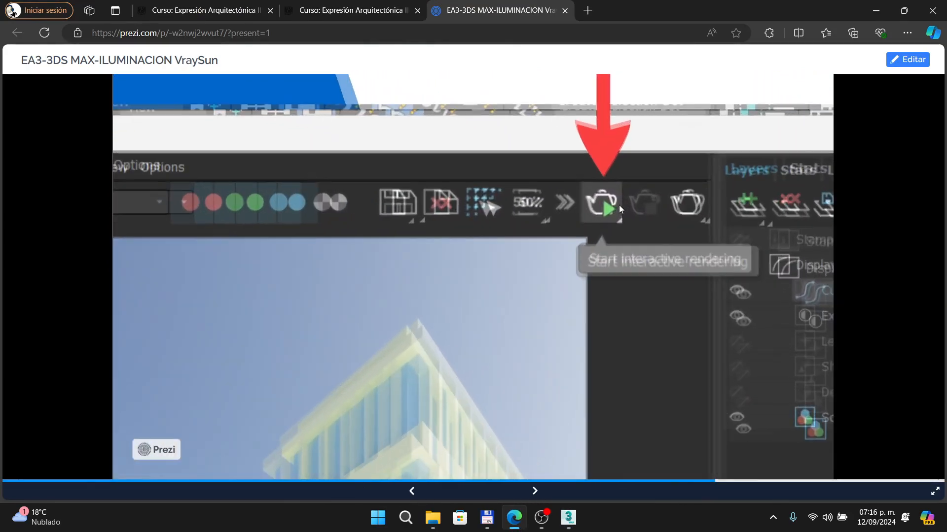
pyautogui.moveTo(619, 205); pyautogui.dragTo(397, 235)
pyautogui.scroll(3, 397, 258)
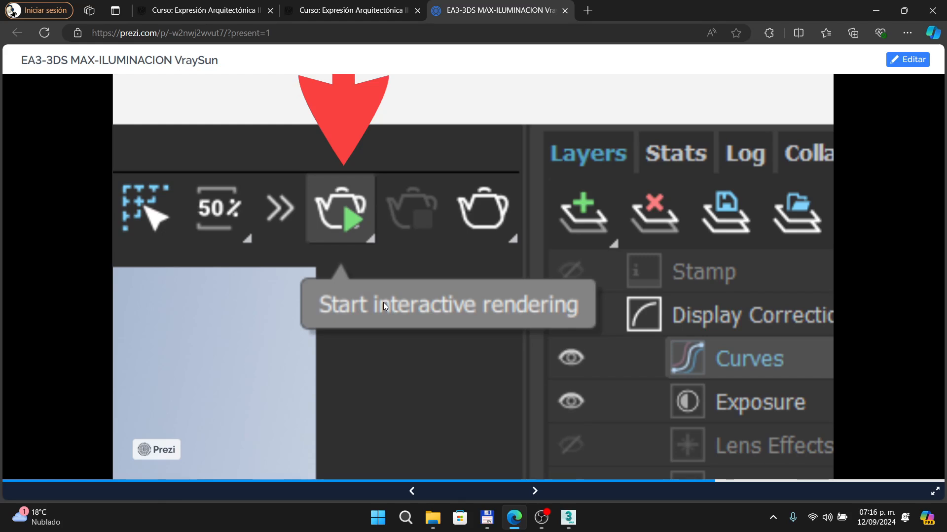
# Switch to 3ds Max, close the frame buffer and Render Setup windows, and deselect the VRaySun001 light.
pyautogui.hotkey('alt', 'Tab')
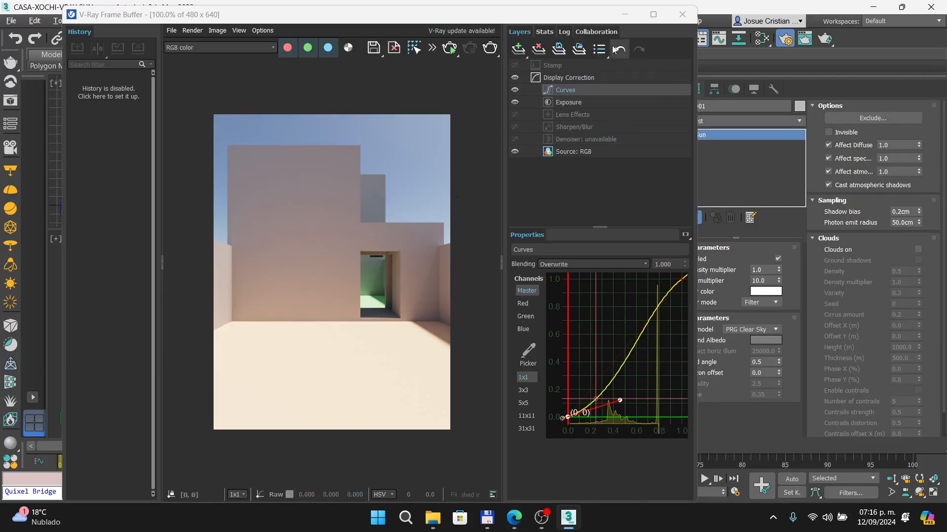
pyautogui.click(683, 15)
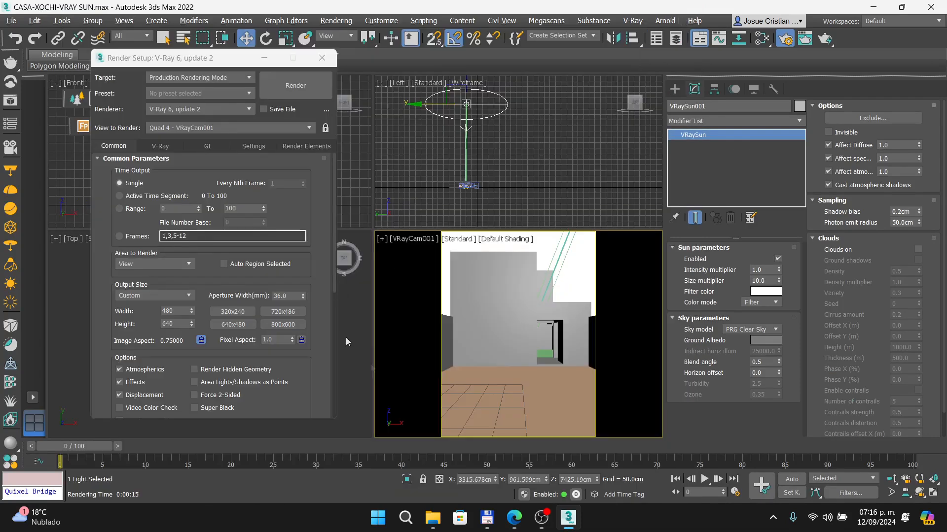
pyautogui.click(322, 58)
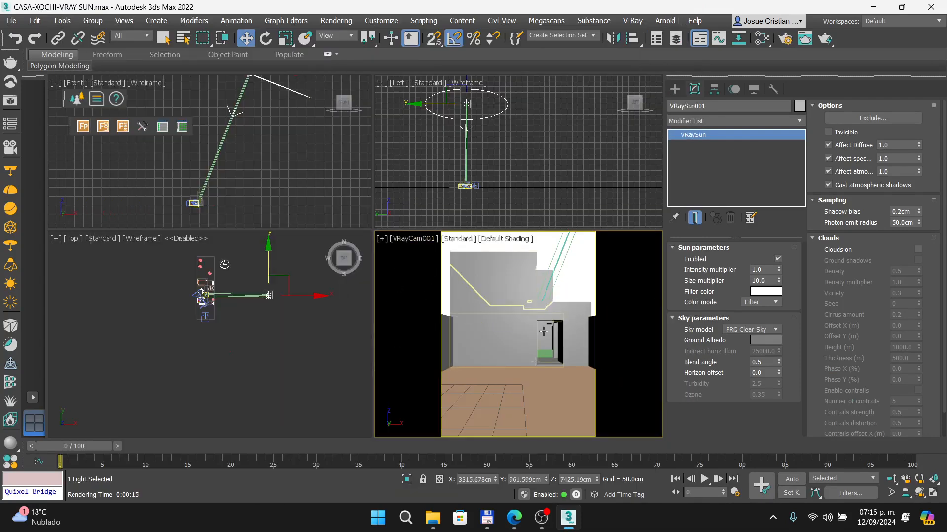
pyautogui.click(580, 286)
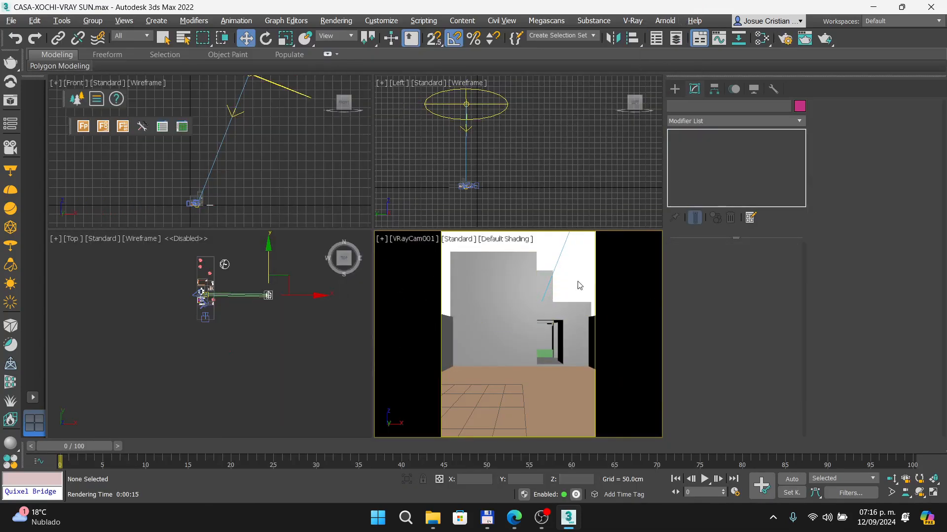
# Switch the camera viewport to PhysCamera001 and lock it as the view to render.
pyautogui.press('c')
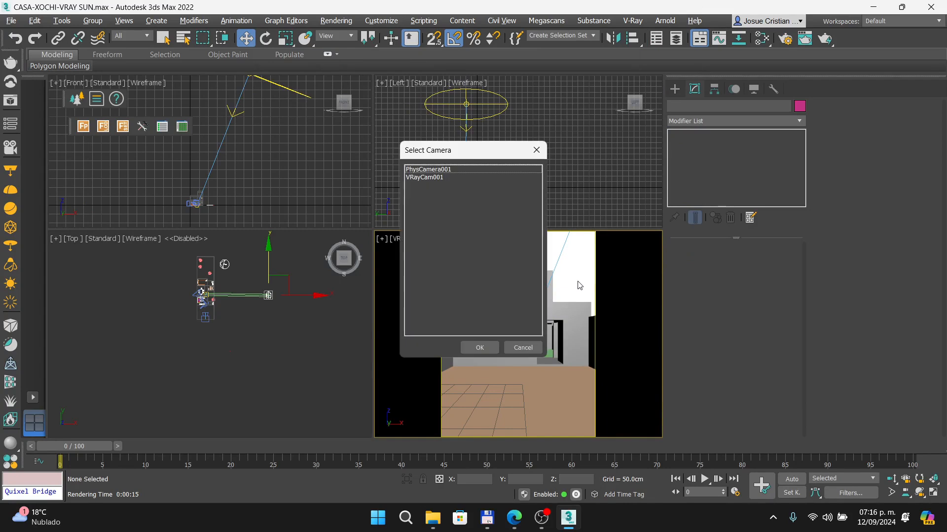
pyautogui.doubleClick(436, 170)
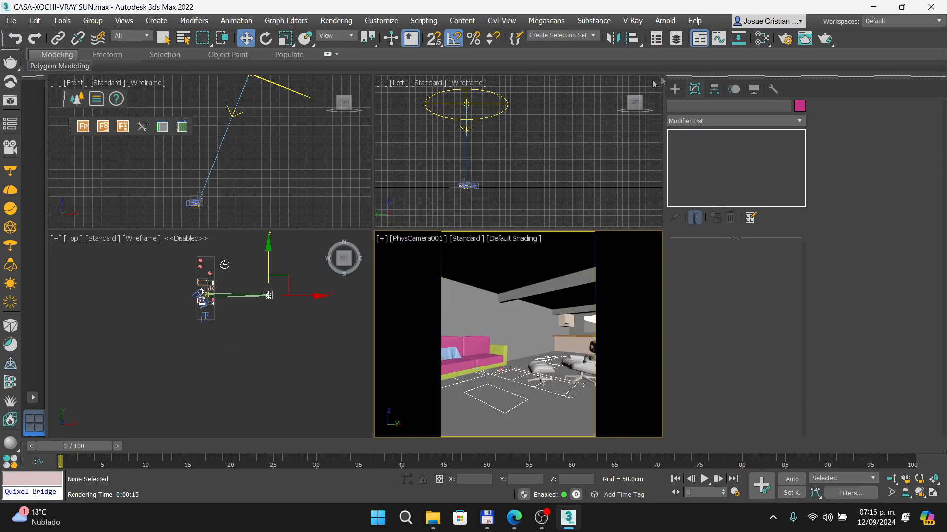
pyautogui.click(785, 38)
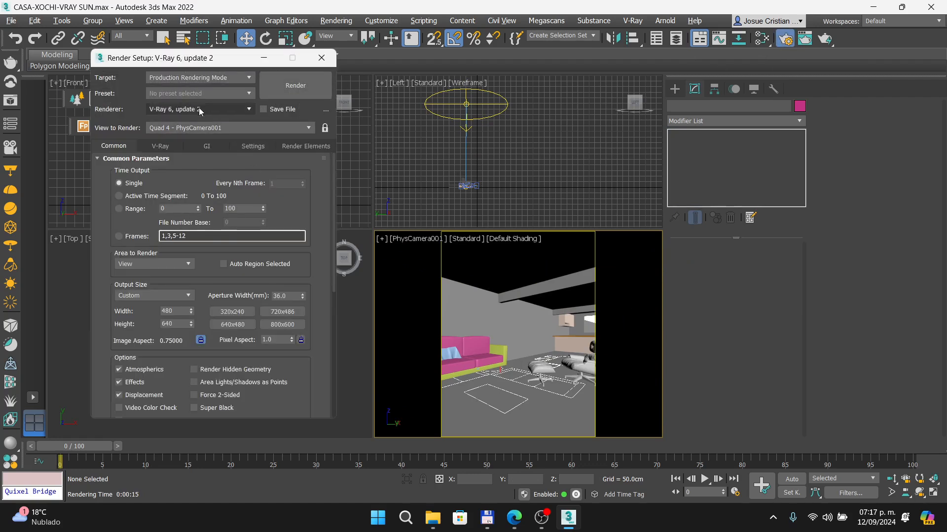
pyautogui.click(325, 127)
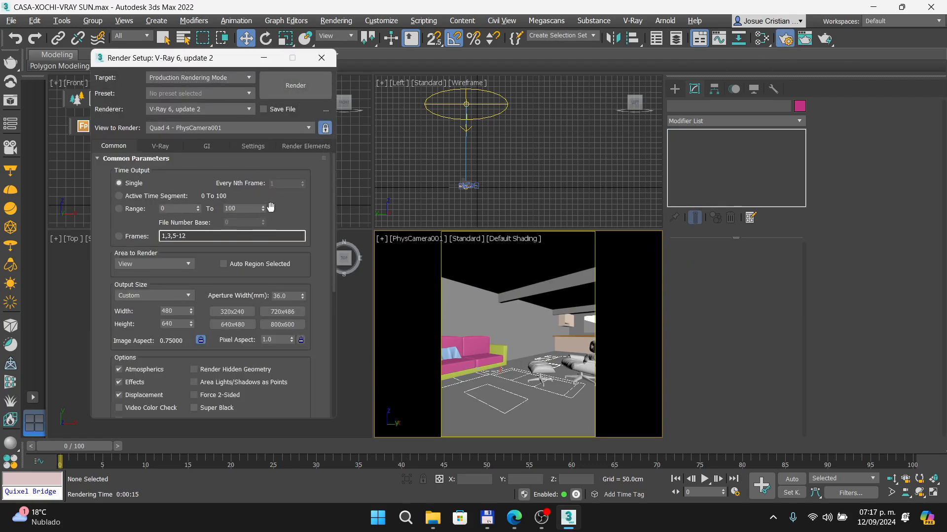
# Render the PhysCamera001 view, stop it, and restart it as an interactive render.
pyautogui.click(297, 85)
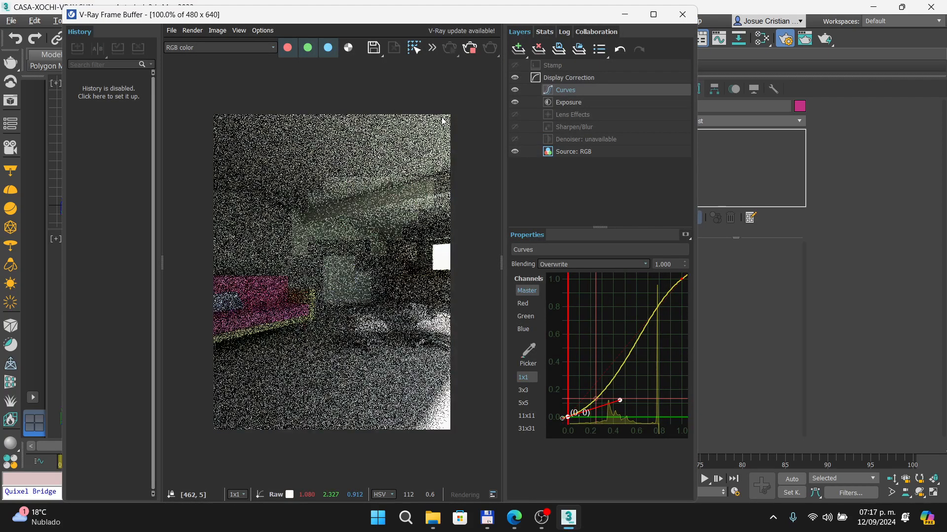
pyautogui.click(468, 49)
pyautogui.click(450, 56)
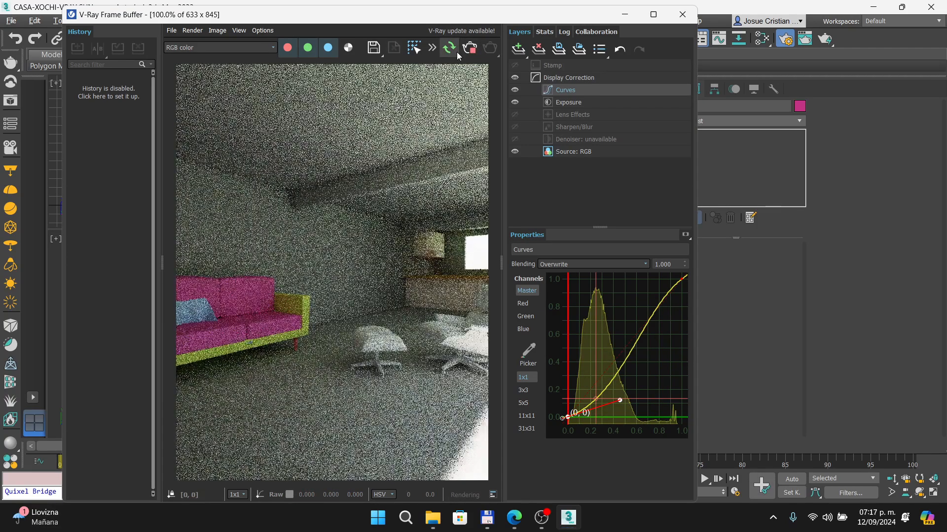
# Move the V-Ray Frame Buffer clear of the Front and Top viewports and close the Render Setup window.
pyautogui.moveTo(395, 22); pyautogui.dragTo(637, 38)
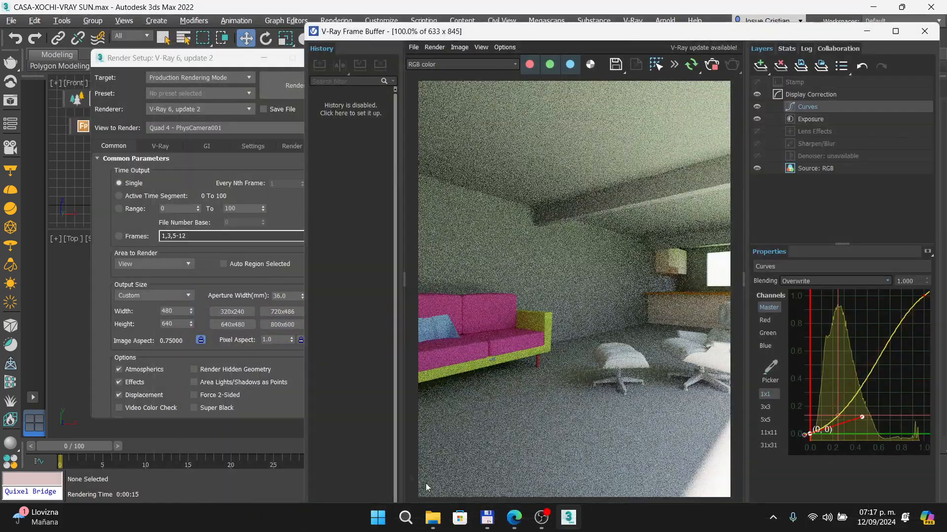
pyautogui.moveTo(234, 63); pyautogui.dragTo(212, 239)
pyautogui.scroll(-3, 159, 171)
pyautogui.moveTo(159, 171); pyautogui.dragTo(165, 130, button='middle')
pyautogui.click(295, 237)
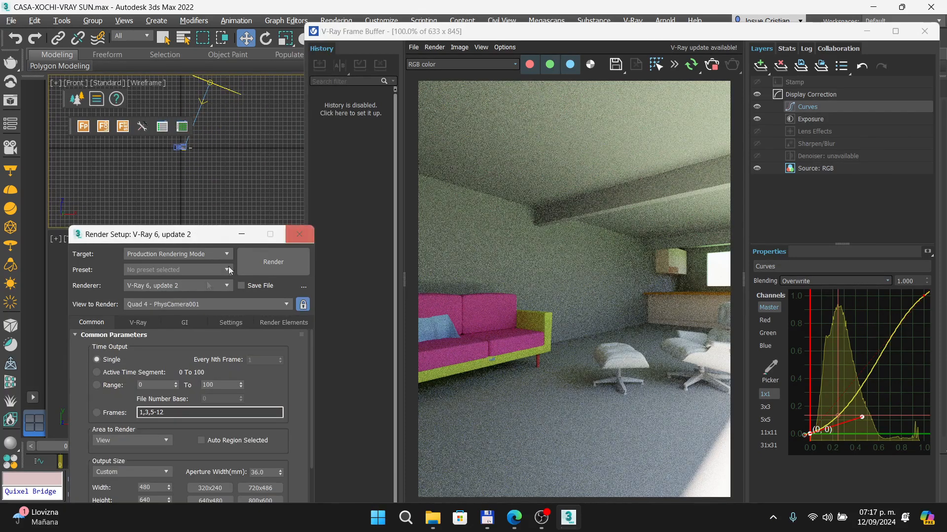
# Select the VRaySun light and reposition it in the Front view, first lowering it toward the horizon and then raising it again.
pyautogui.moveTo(197, 322); pyautogui.dragTo(105, 339, button='middle')
pyautogui.scroll(-2, 140, 293)
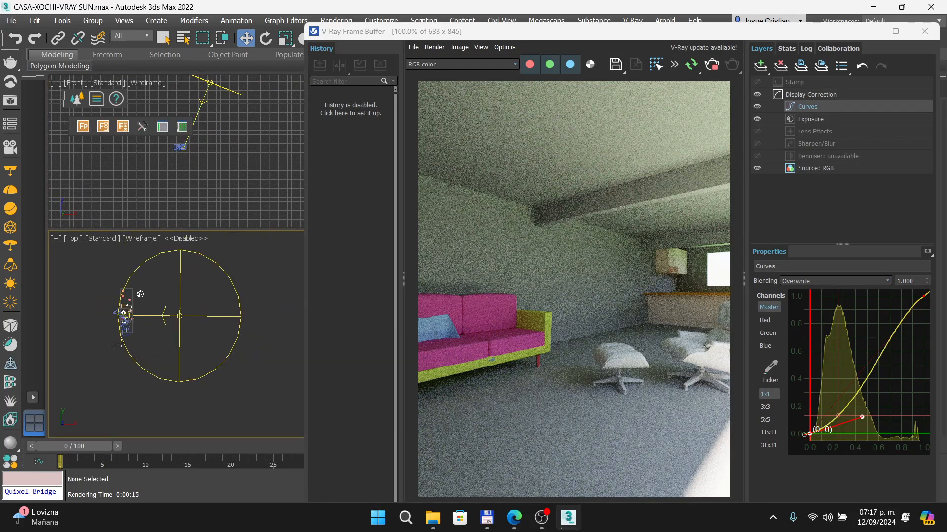
pyautogui.click(178, 316)
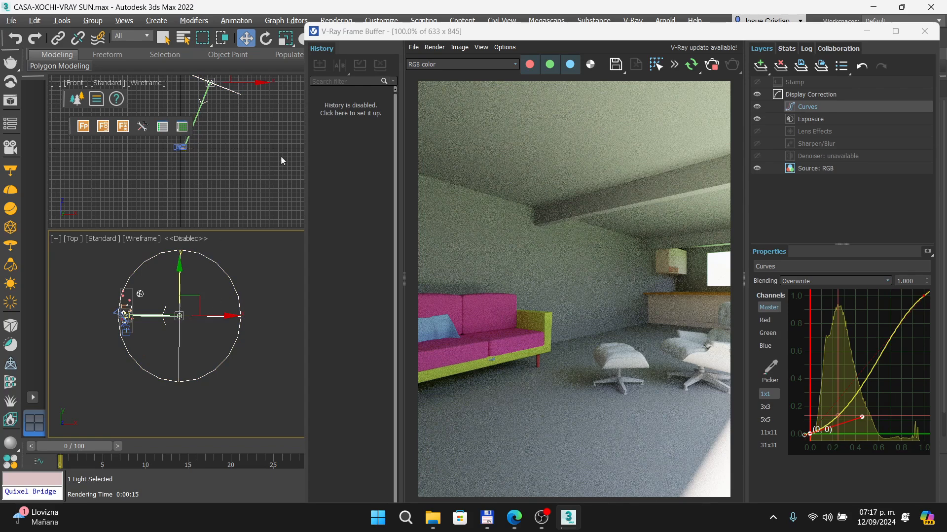
pyautogui.moveTo(281, 161); pyautogui.dragTo(259, 204, button='middle')
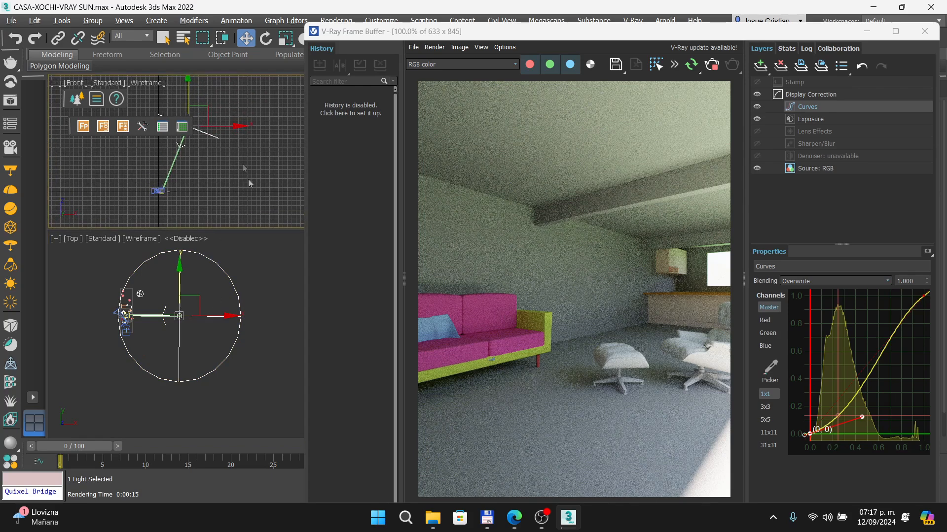
pyautogui.click(196, 108)
pyautogui.click(207, 132)
pyautogui.moveTo(201, 120); pyautogui.dragTo(246, 162)
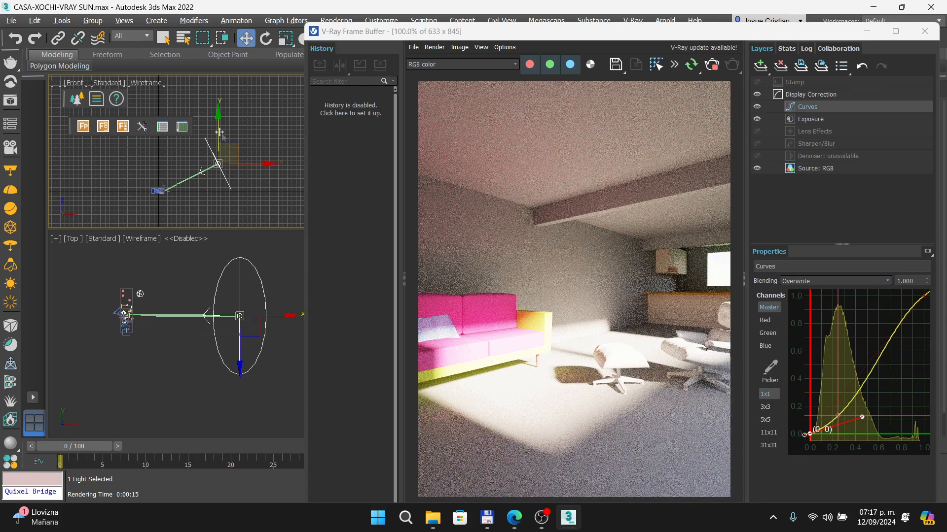
pyautogui.moveTo(217, 130); pyautogui.dragTo(216, 98)
# Try moving the sun along the X axis to the opposite side of the house in the Top view.
pyautogui.rightClick(217, 310)
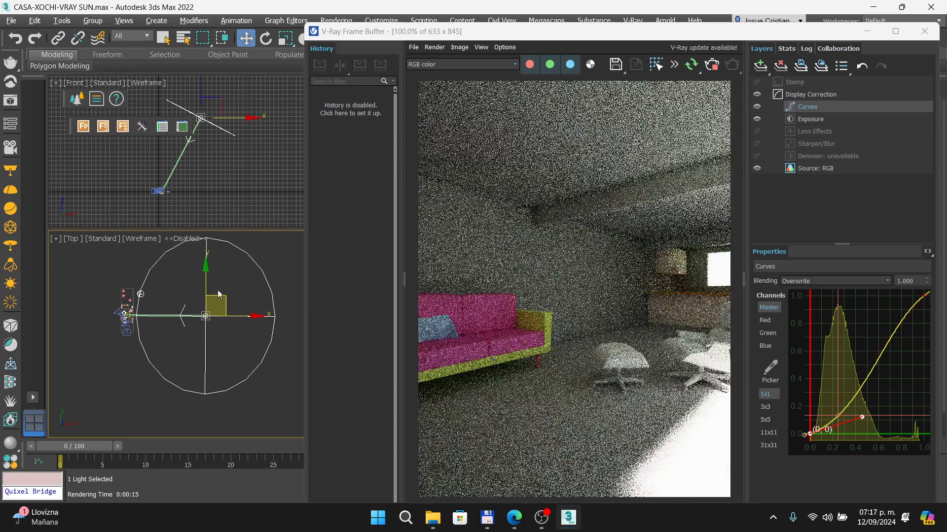
pyautogui.scroll(-3, 217, 292)
pyautogui.click(204, 308)
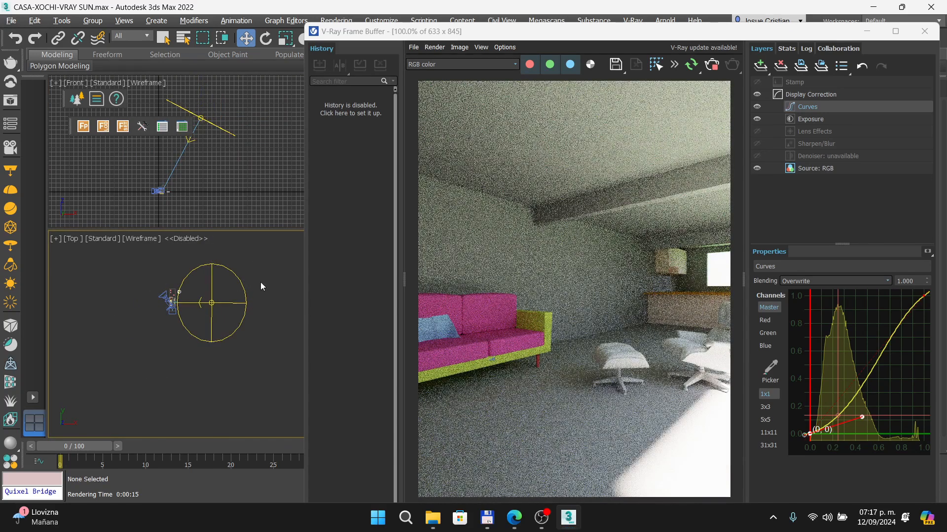
pyautogui.moveTo(255, 279); pyautogui.dragTo(117, 311)
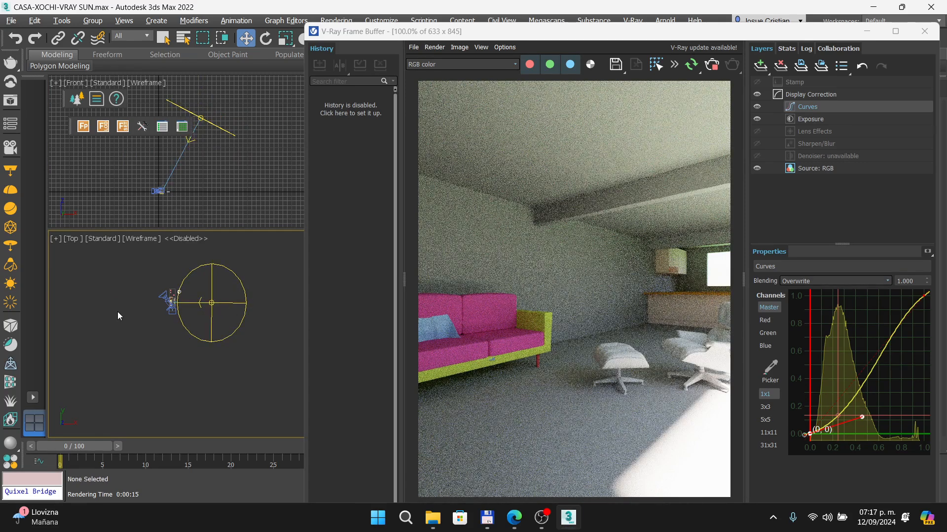
pyautogui.click(211, 303)
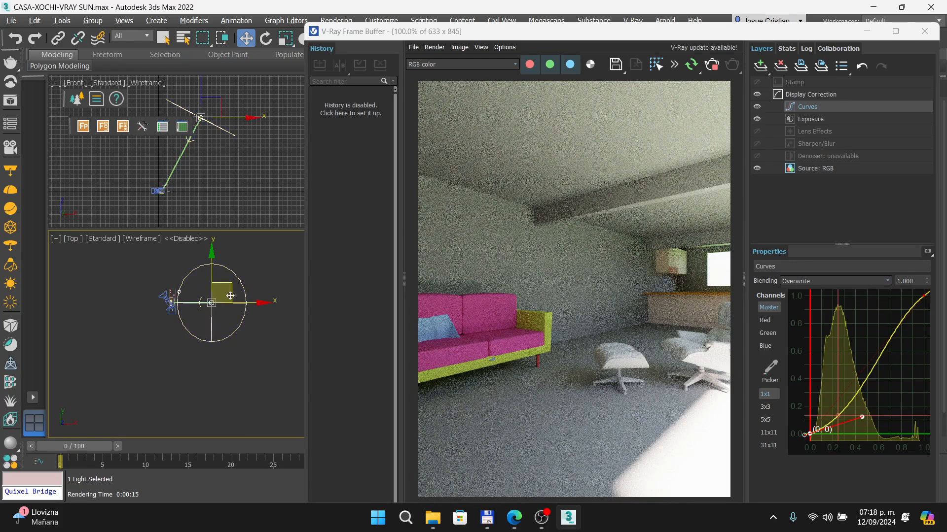
pyautogui.moveTo(235, 301); pyautogui.dragTo(135, 299)
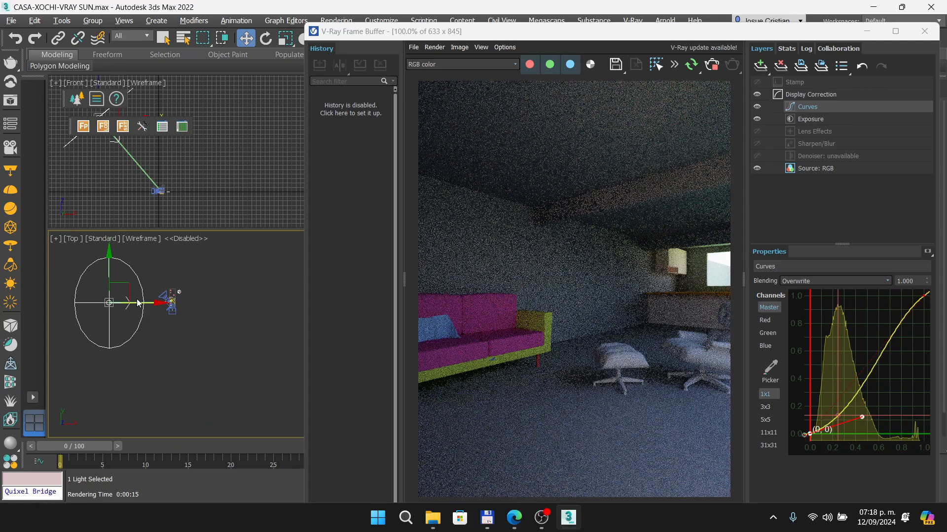
# Move the sun back along X to the positive side of the house and fine-tune its distance in the Top view.
pyautogui.moveTo(132, 302); pyautogui.dragTo(211, 304)
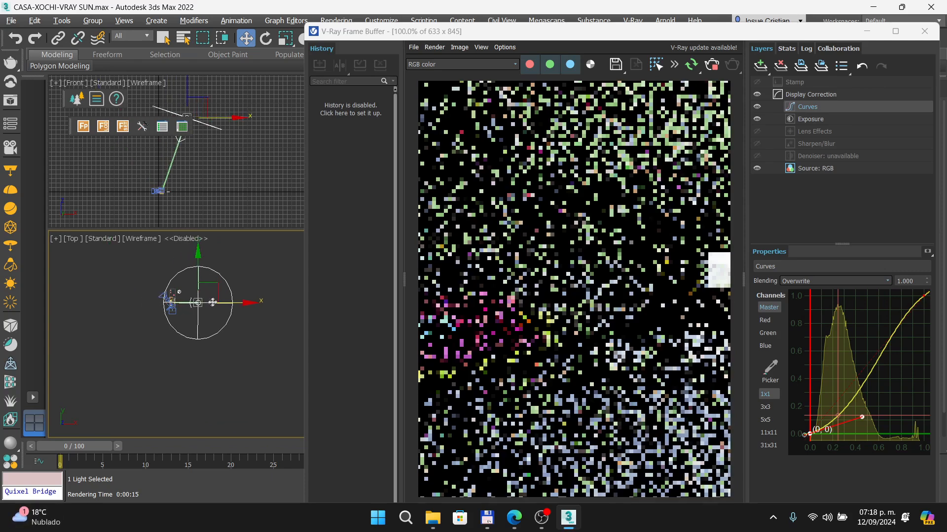
pyautogui.moveTo(207, 298); pyautogui.dragTo(212, 298)
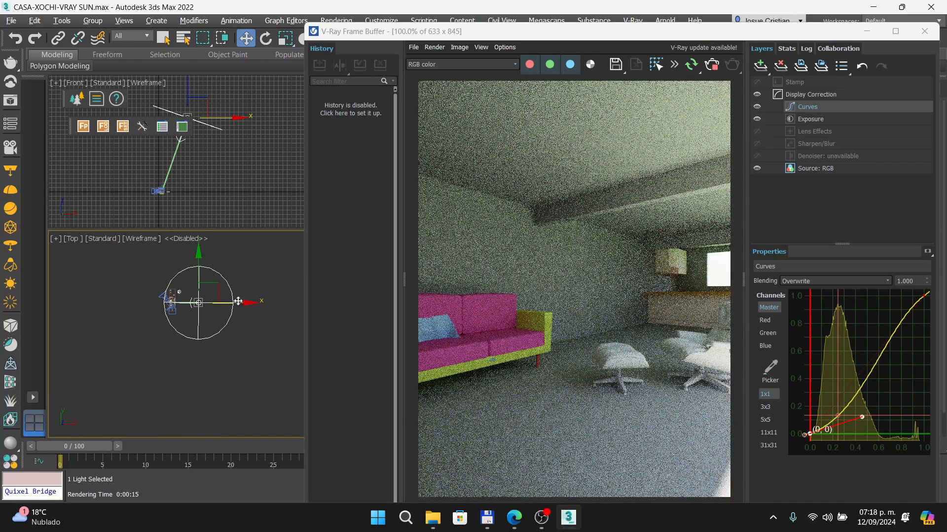
pyautogui.moveTo(228, 303); pyautogui.dragTo(234, 303)
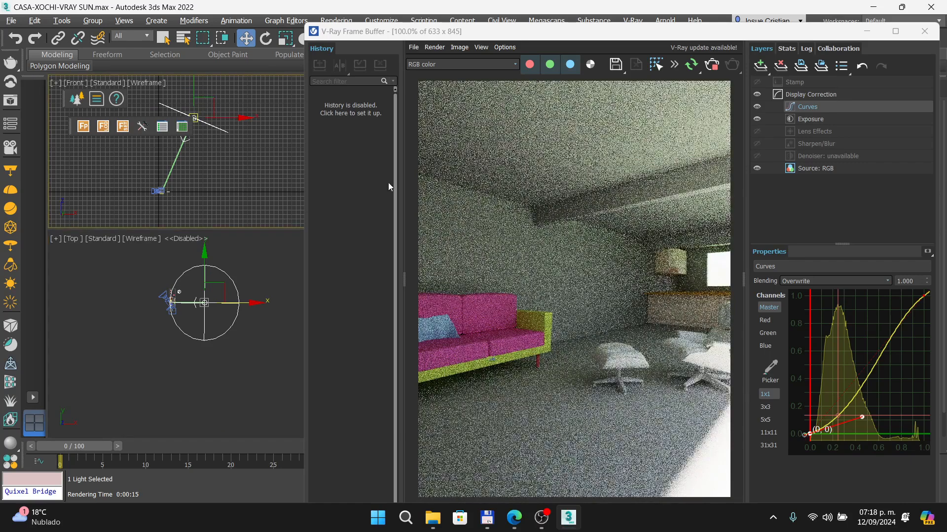
# Stop the interactive render, close the frame buffer, and switch the camera viewport to VRayCam001.
pyautogui.click(710, 72)
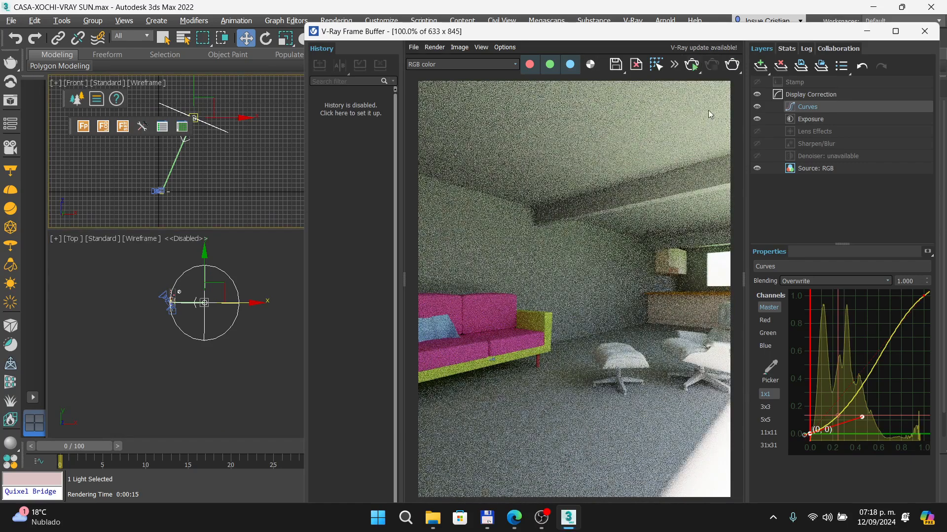
pyautogui.click(925, 31)
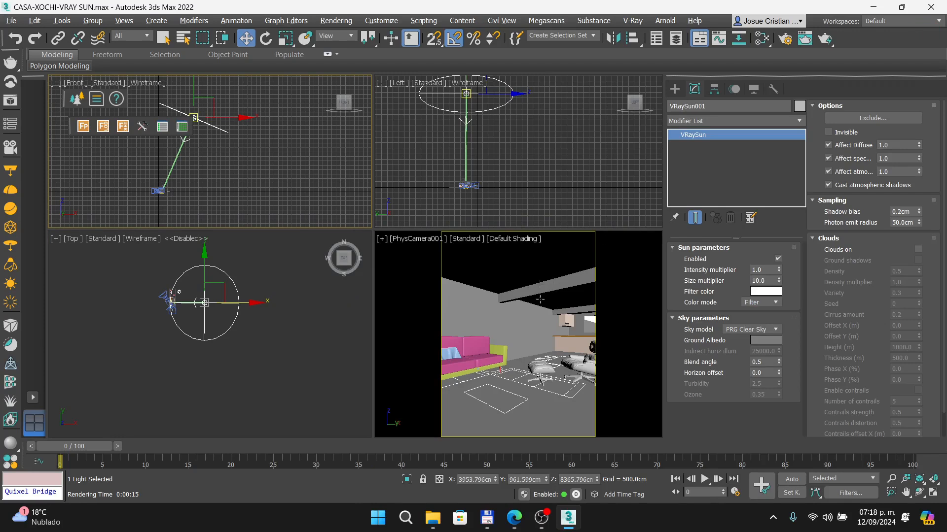
pyautogui.press('c')
pyautogui.doubleClick(425, 177)
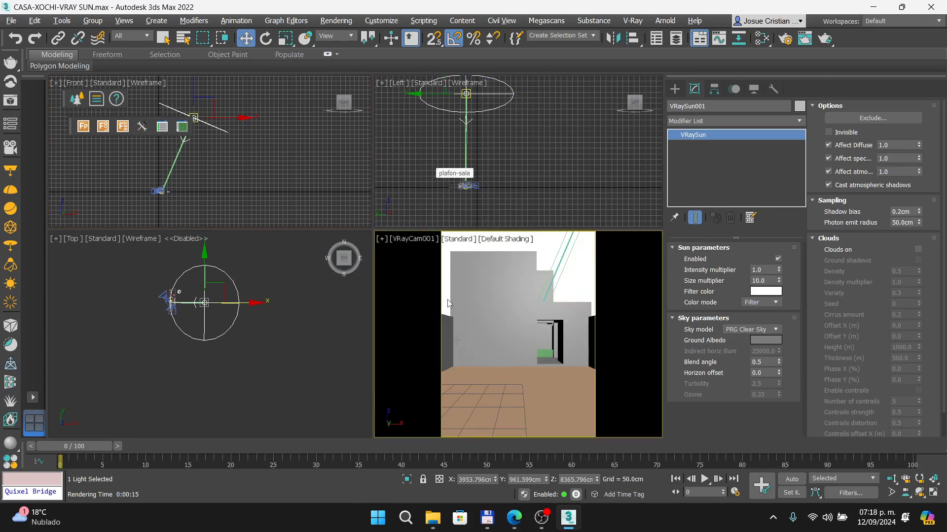
# Render the VRayCam001 view, restart it as an interactive render, and close the Render Setup window.
pyautogui.click(785, 41)
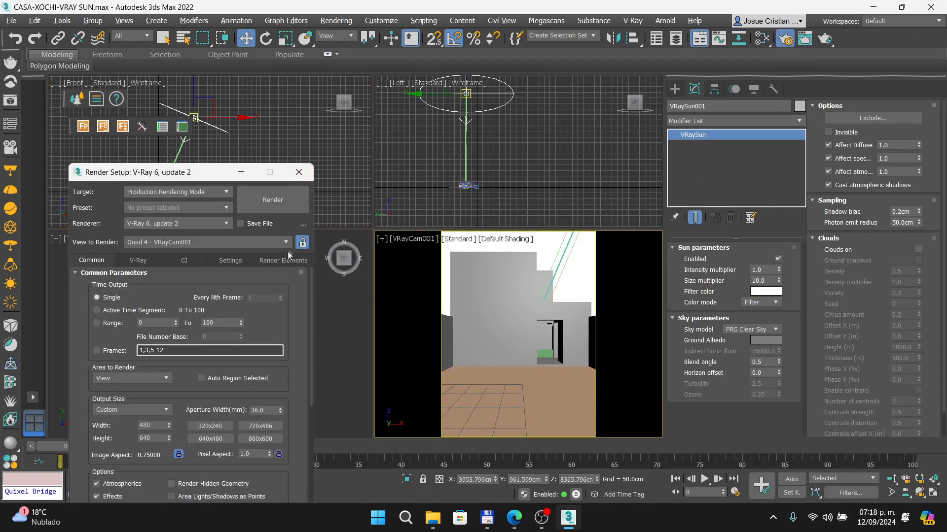
pyautogui.click(303, 243)
pyautogui.click(284, 201)
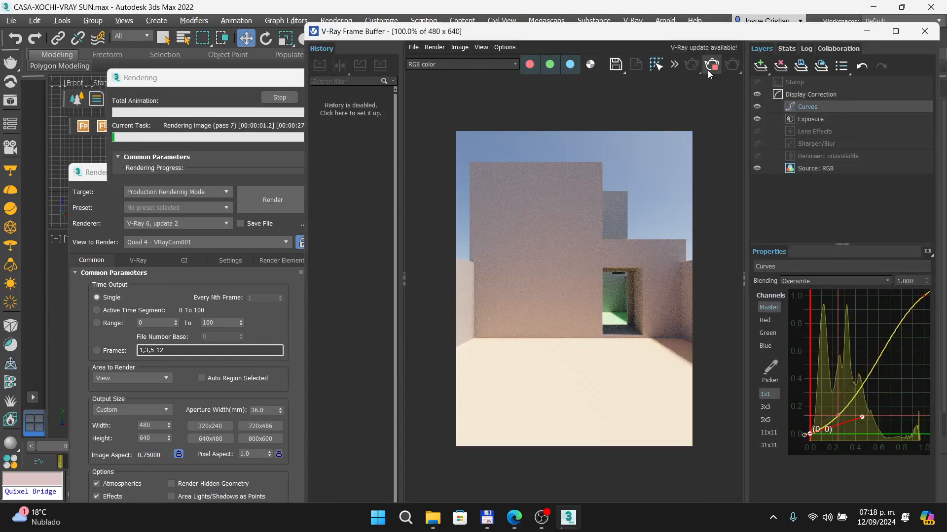
pyautogui.click(709, 68)
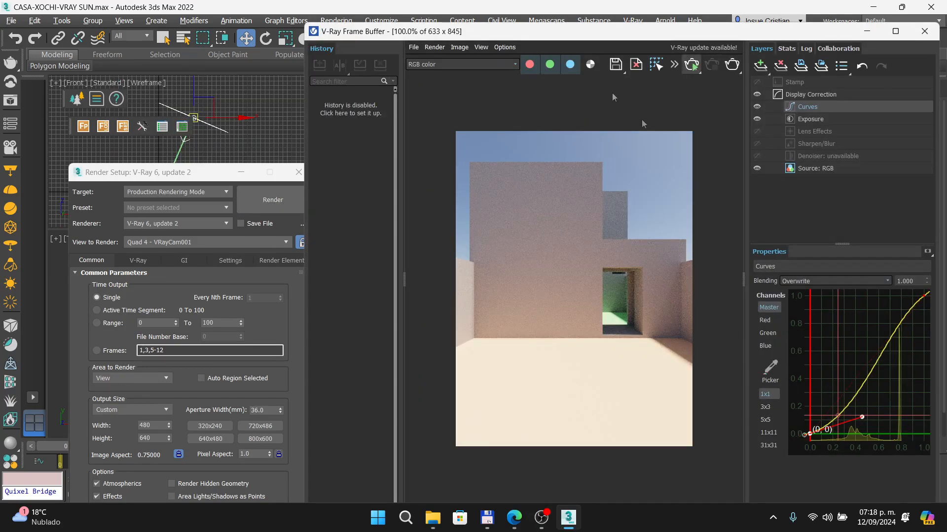
pyautogui.click(298, 172)
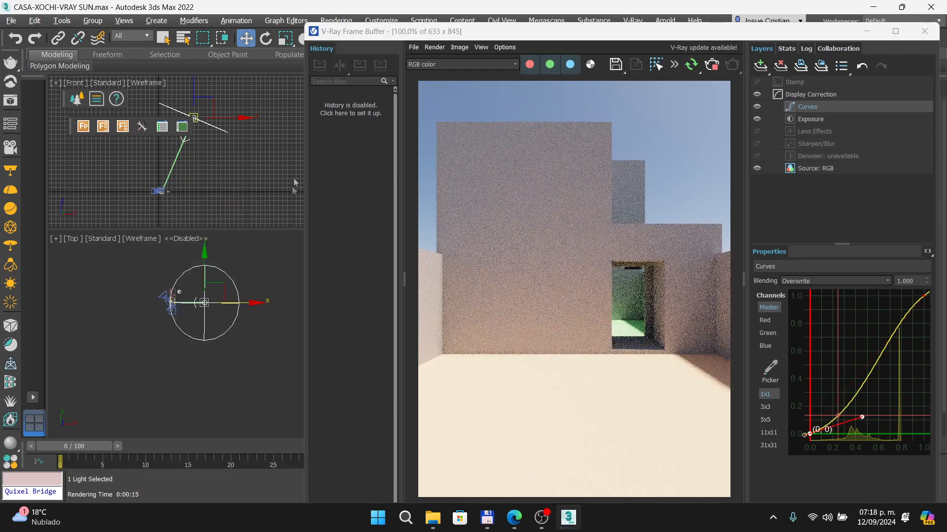
# Try the sun at several positions around the house in the Top view, in front on either side and then behind.
pyautogui.click(206, 300)
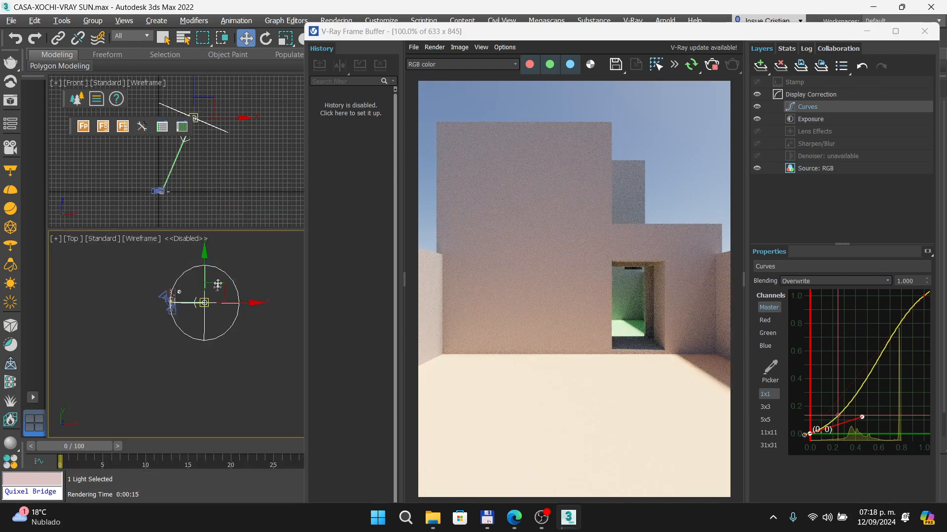
pyautogui.moveTo(226, 304); pyautogui.dragTo(235, 346)
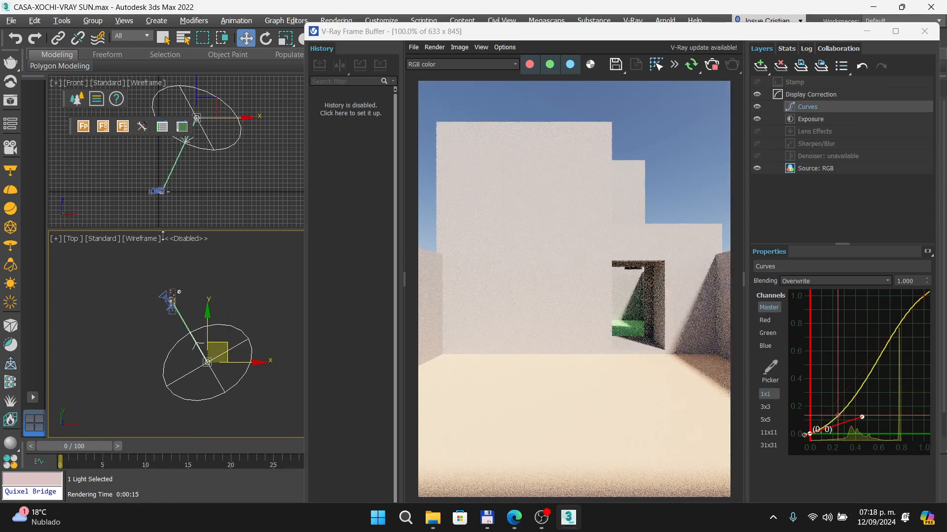
pyautogui.moveTo(216, 342); pyautogui.dragTo(149, 340)
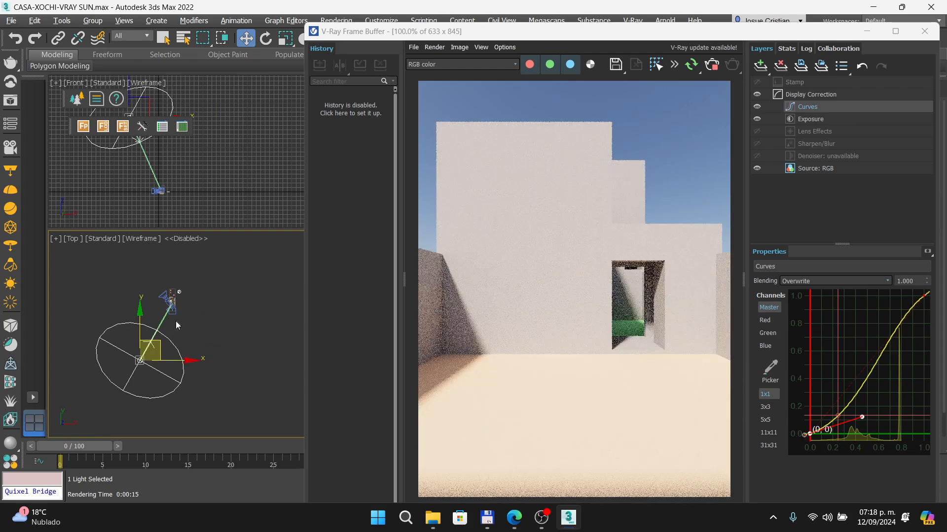
pyautogui.moveTo(151, 345); pyautogui.dragTo(182, 214)
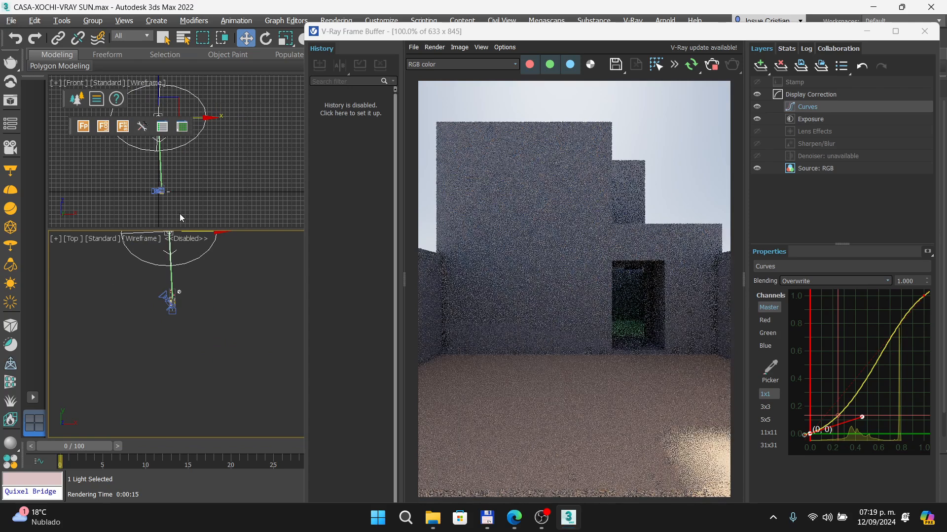
# Place the sun on the positive X side level with the house in the Top view and stop the interactive render.
pyautogui.moveTo(178, 344); pyautogui.dragTo(167, 388, button='middle')
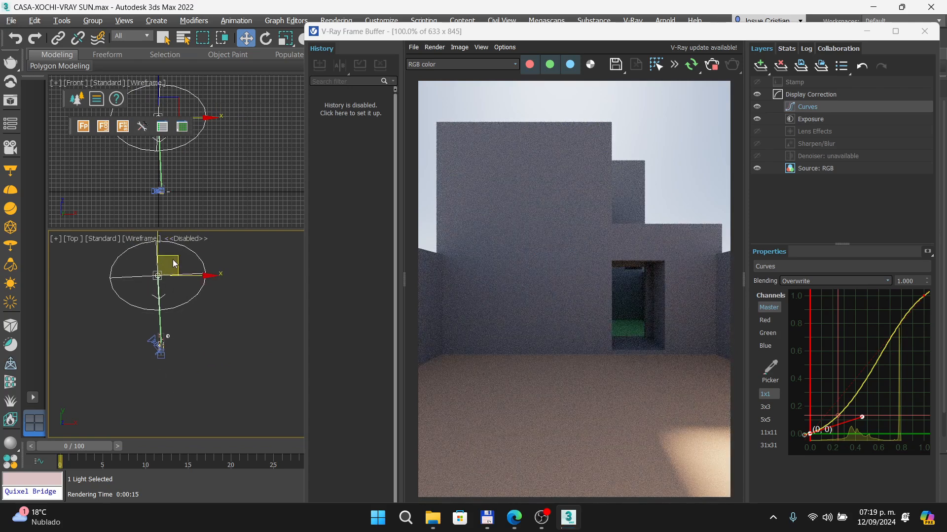
pyautogui.moveTo(170, 254); pyautogui.dragTo(218, 325)
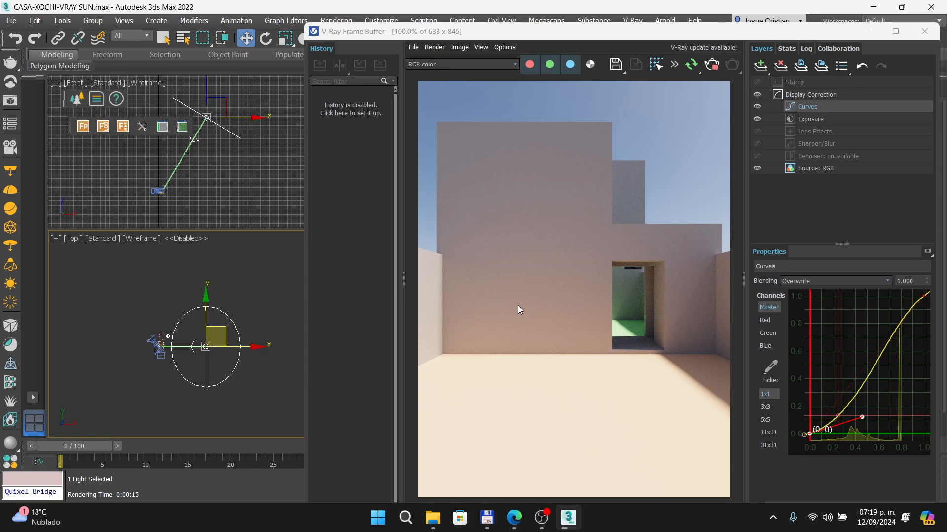
pyautogui.click(714, 68)
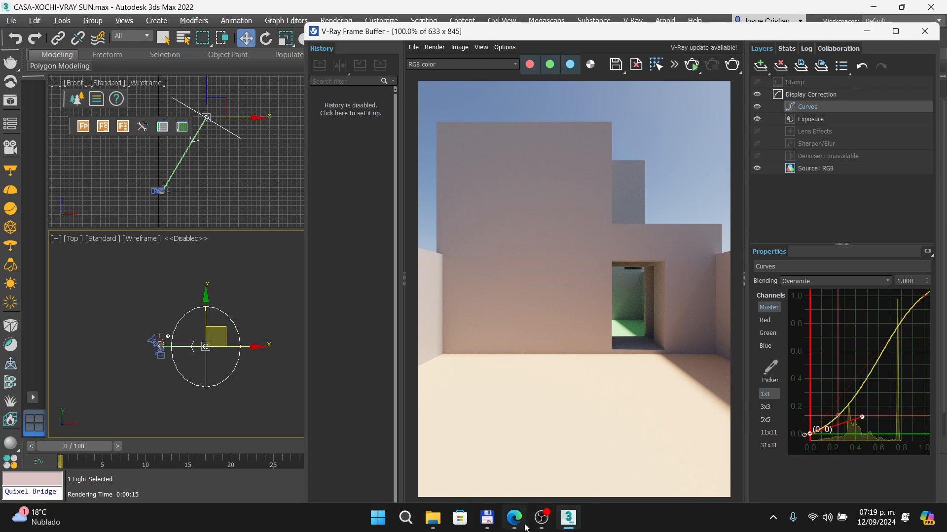
# Switch to the Prezi presentation in Edge and advance to the "Ajustar sol y cámara" slide.
pyautogui.click(515, 526)
pyautogui.press('Right')
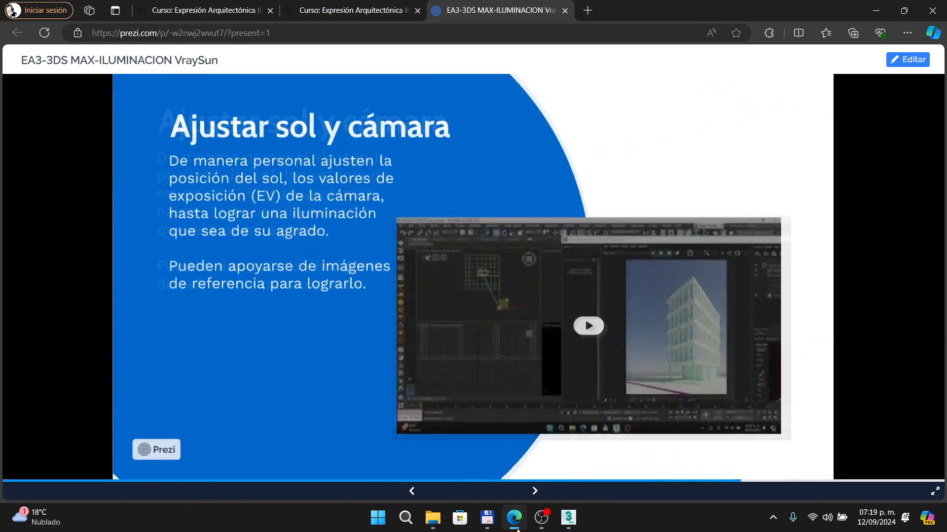
# Advance the Prezi presentation to the VRaySun "Clouds on" slide and switch to 3ds Max.
pyautogui.press('Right')
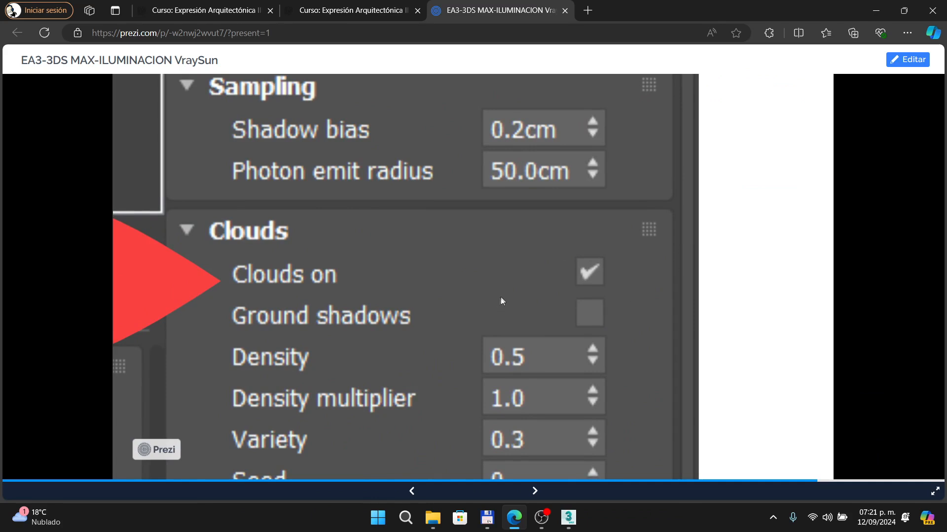
pyautogui.click(568, 518)
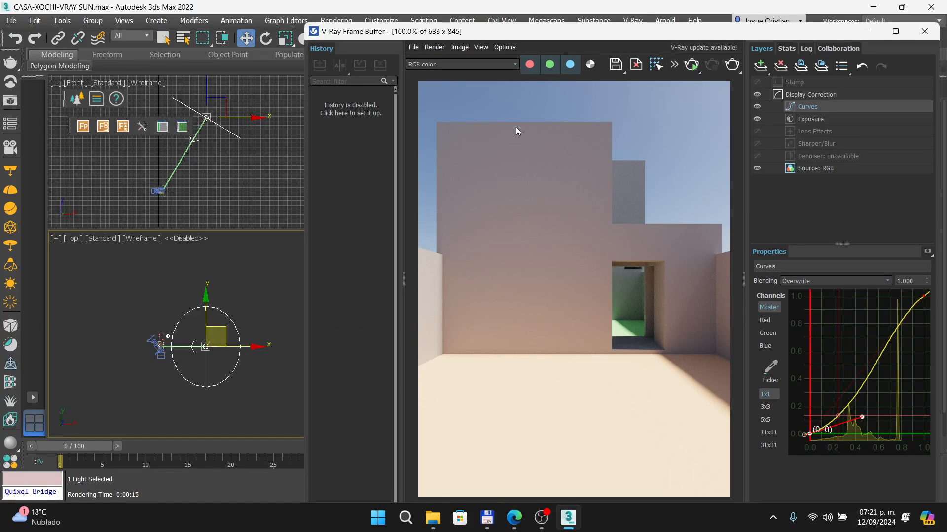
# Start the interactive render, move the frame buffer clear of the VRaySun001 parameters and turn on its clouds.
pyautogui.click(692, 70)
pyautogui.press('super+shift+s')
pyautogui.moveTo(397, 36); pyautogui.dragTo(404, 35)
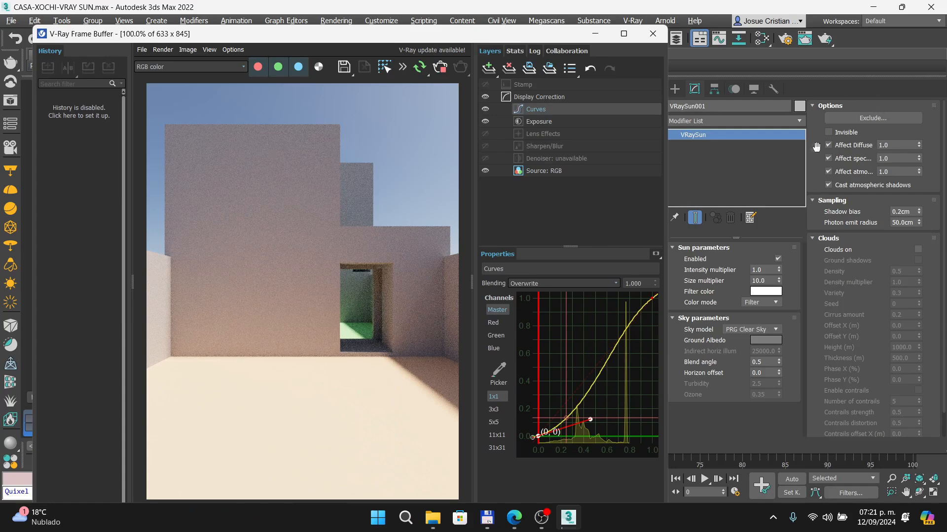
pyautogui.moveTo(816, 147); pyautogui.dragTo(816, 130)
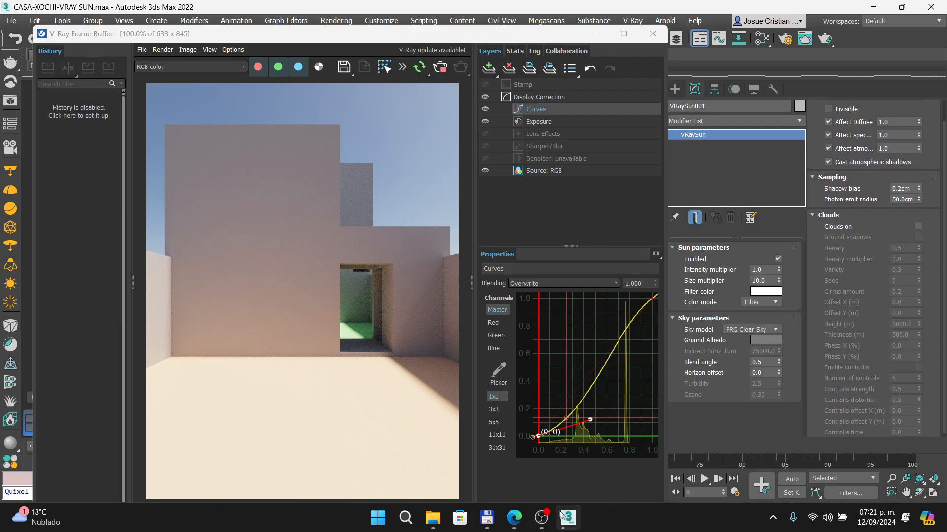
pyautogui.click(917, 227)
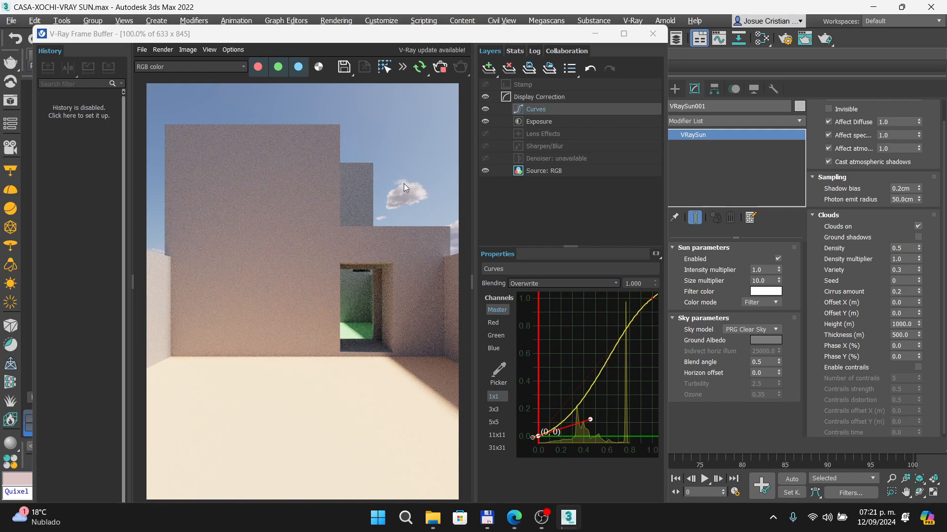
# Switch to the Prezi presentation in Edge, examine the VRaySun cloud parameters and advance to the "Ajustes de nubes" slide.
pyautogui.click(514, 517)
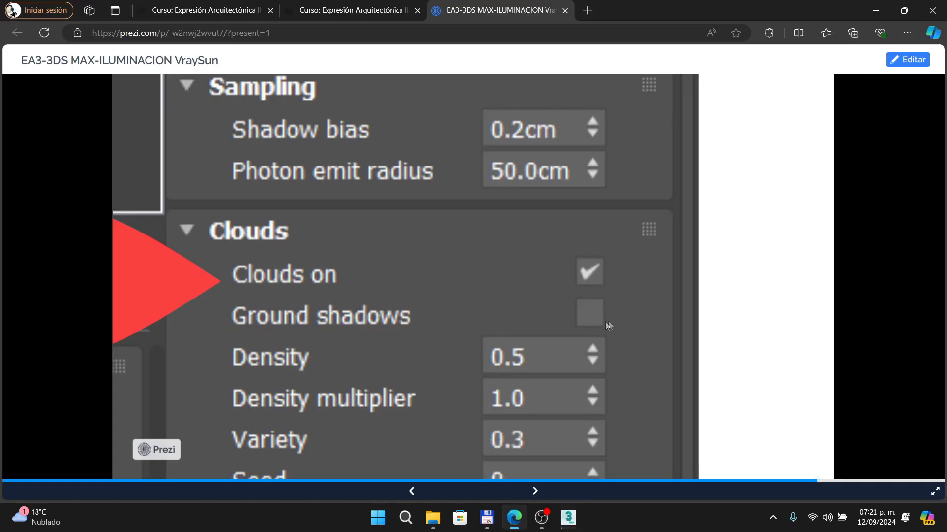
pyautogui.moveTo(559, 364); pyautogui.dragTo(559, 227)
pyautogui.scroll(-1, 542, 237)
pyautogui.moveTo(422, 321); pyautogui.dragTo(438, 290)
pyautogui.scroll(1, 596, 239)
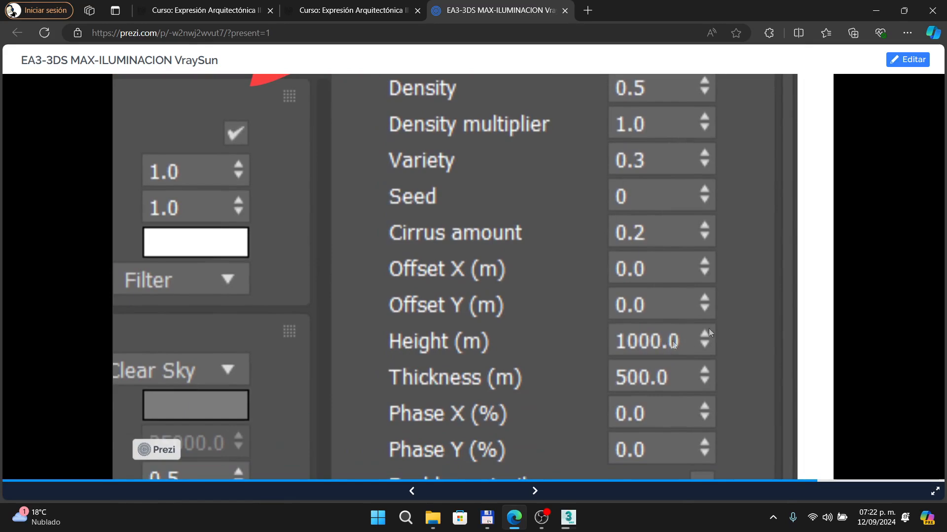
pyautogui.press('Right')
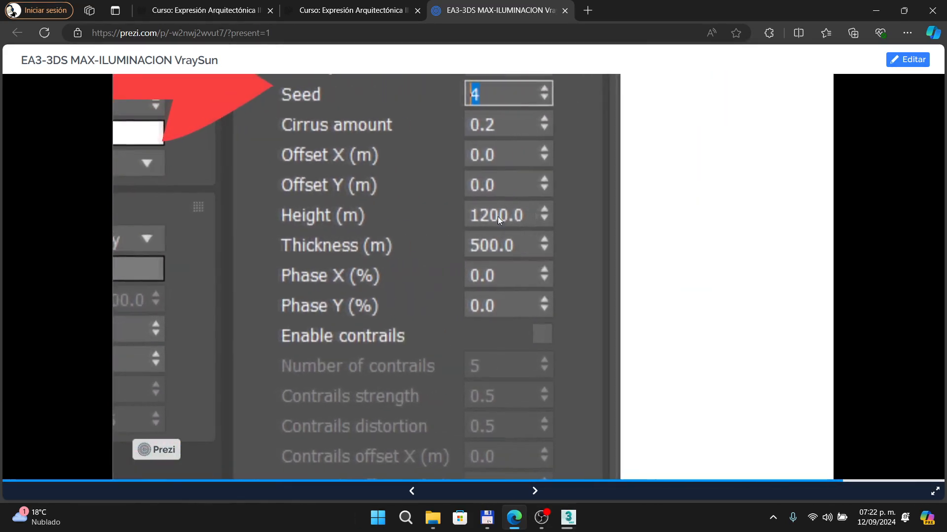
# Switch to 3ds Max and set the VRaySun cloud Density to 0.6 and Variety to 0.5.
pyautogui.click(568, 517)
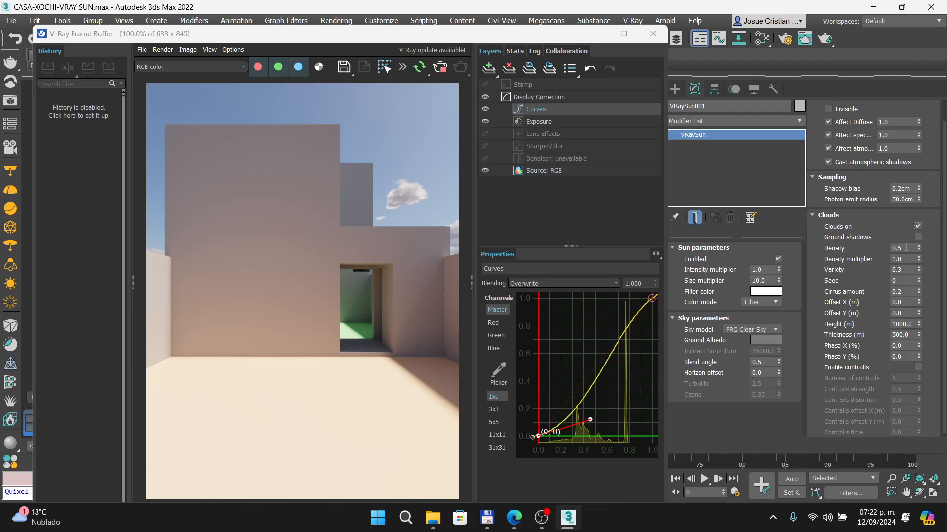
pyautogui.hotkey('alt', 'Tab')
pyautogui.hotkey('alt', 'Tab')
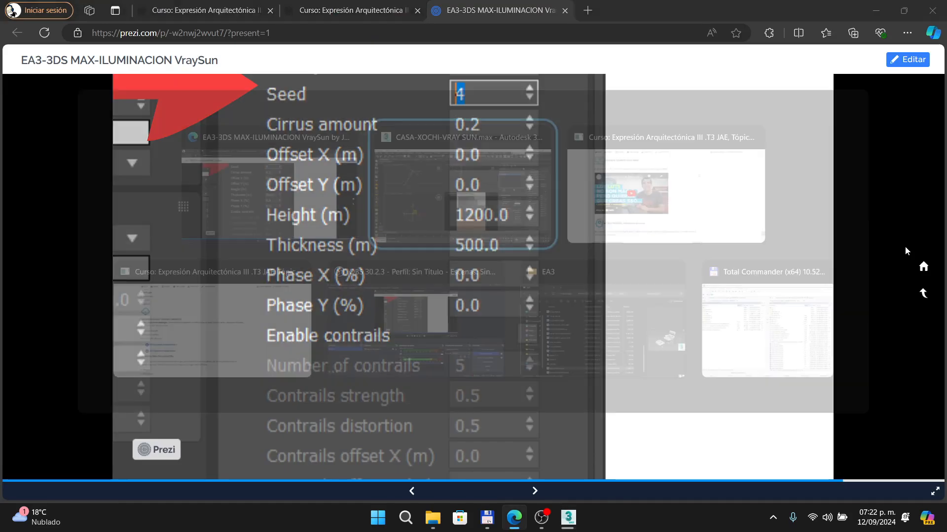
pyautogui.doubleClick(906, 248)
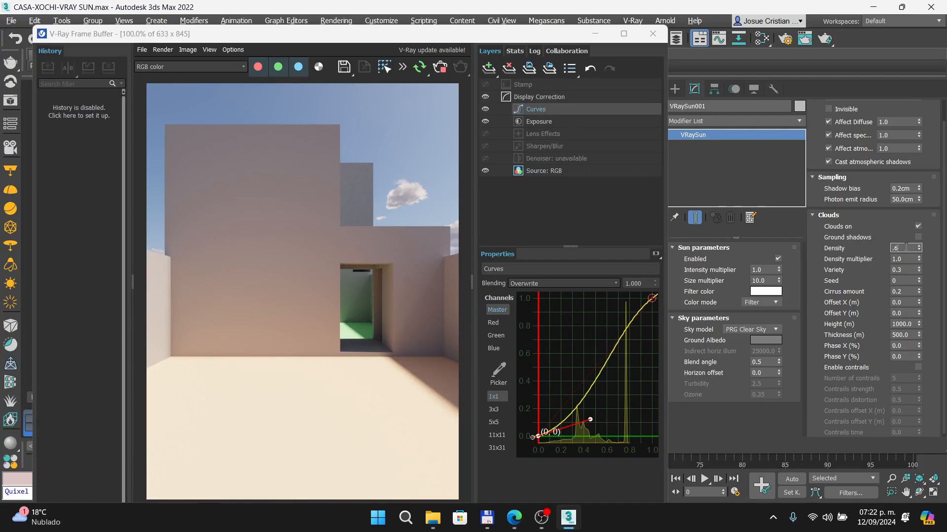
pyautogui.write('.6')
pyautogui.press('Return')
pyautogui.doubleClick(907, 270)
pyautogui.write('.5')
pyautogui.press('Return')
# Try a cloud Density of 1.0 in the interactive render and set it back to 0.6.
pyautogui.doubleClick(905, 247)
pyautogui.write('1')
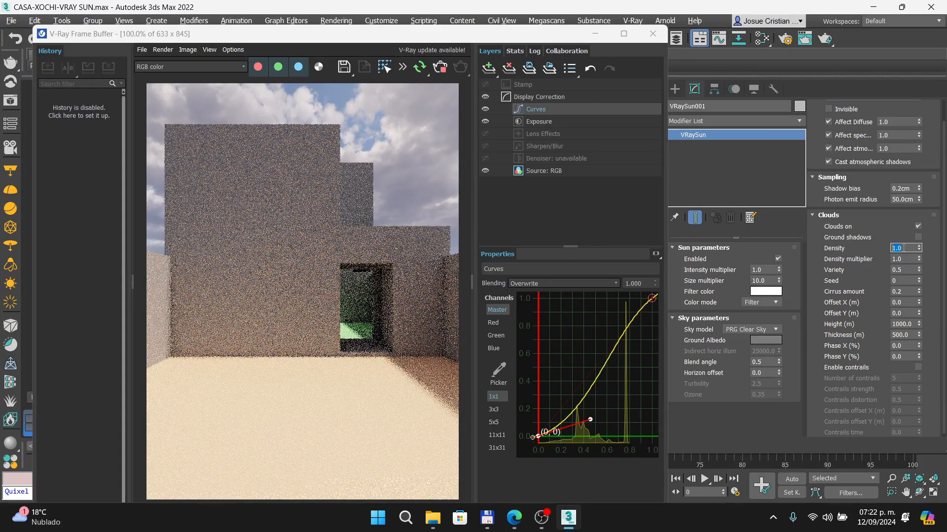
pyautogui.write('.')
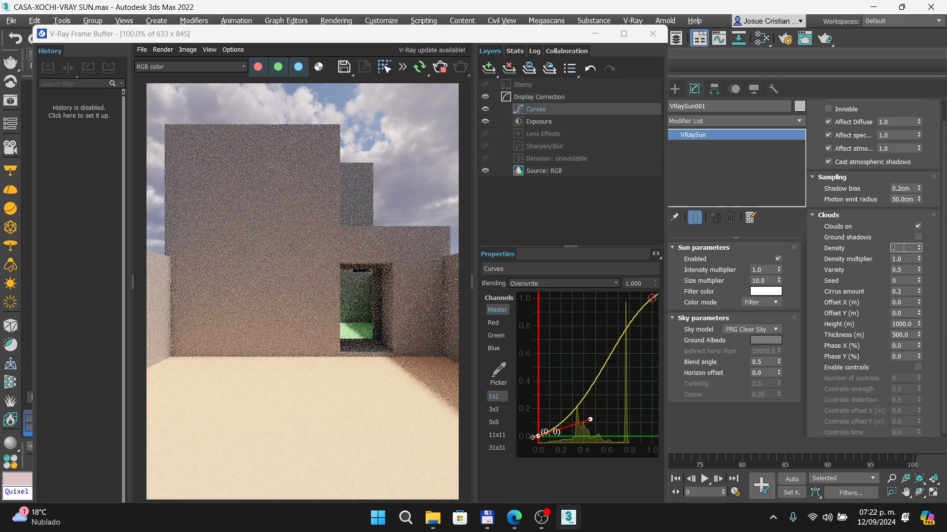
pyautogui.write('6')
pyautogui.press('Return')
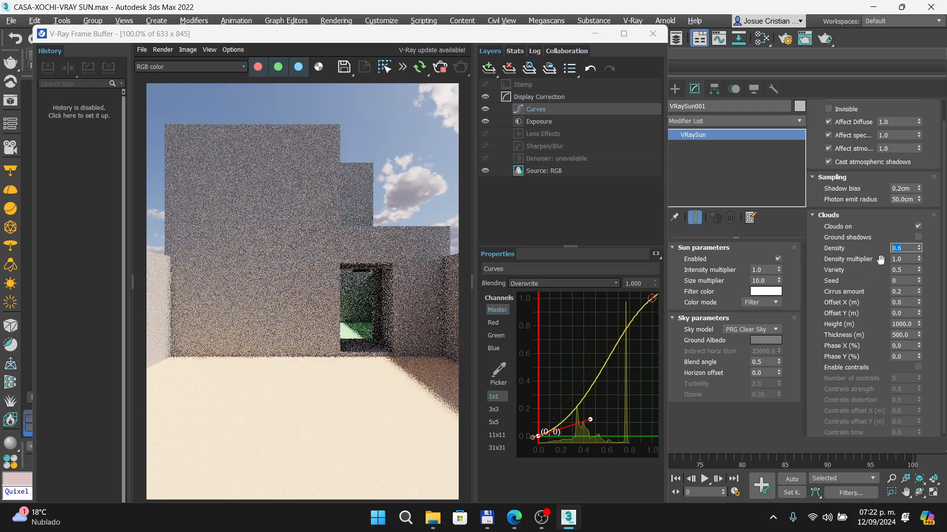
# Try successive cloud Seed values from 1 up to 6 in the interactive render.
pyautogui.click(918, 280)
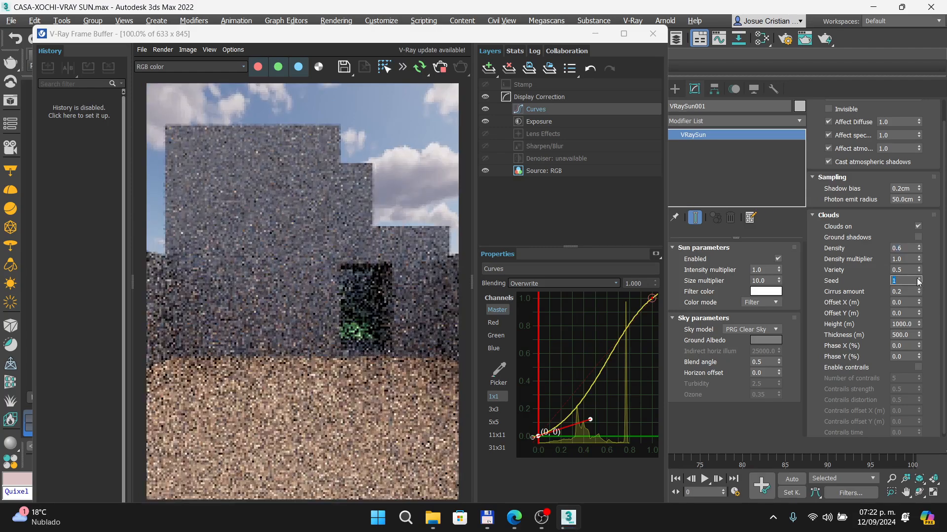
pyautogui.click(918, 279)
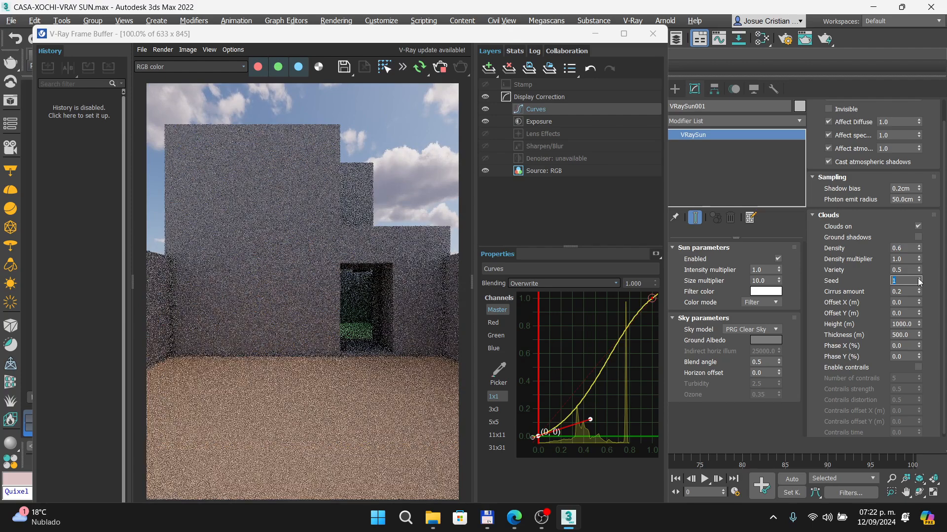
pyautogui.click(918, 280)
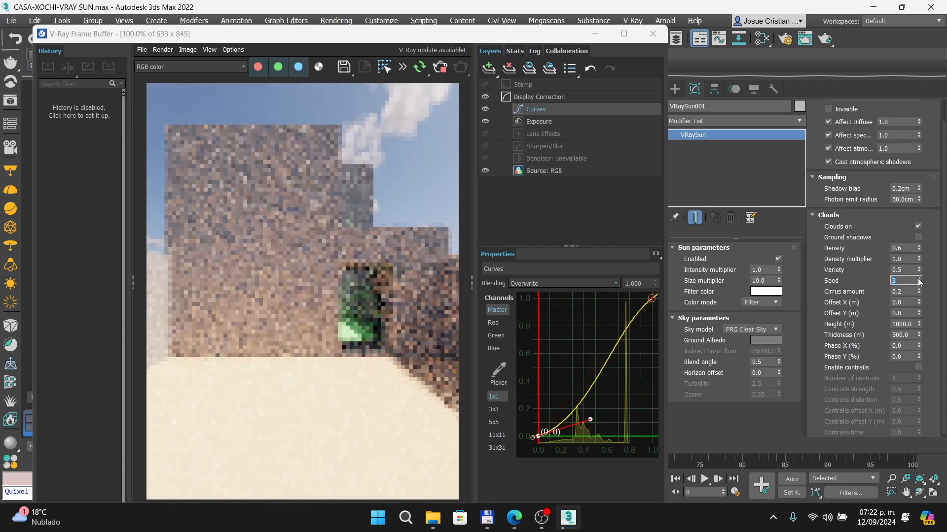
pyautogui.click(919, 279)
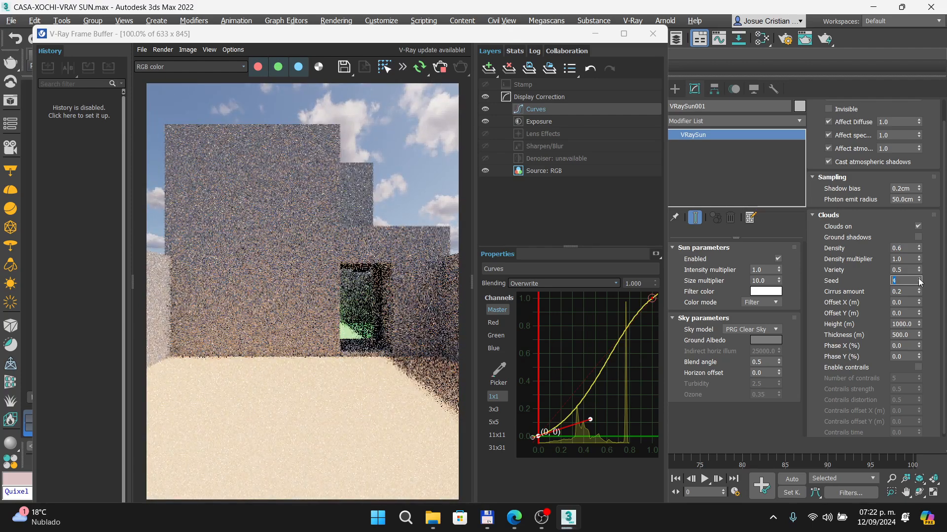
pyautogui.click(919, 280)
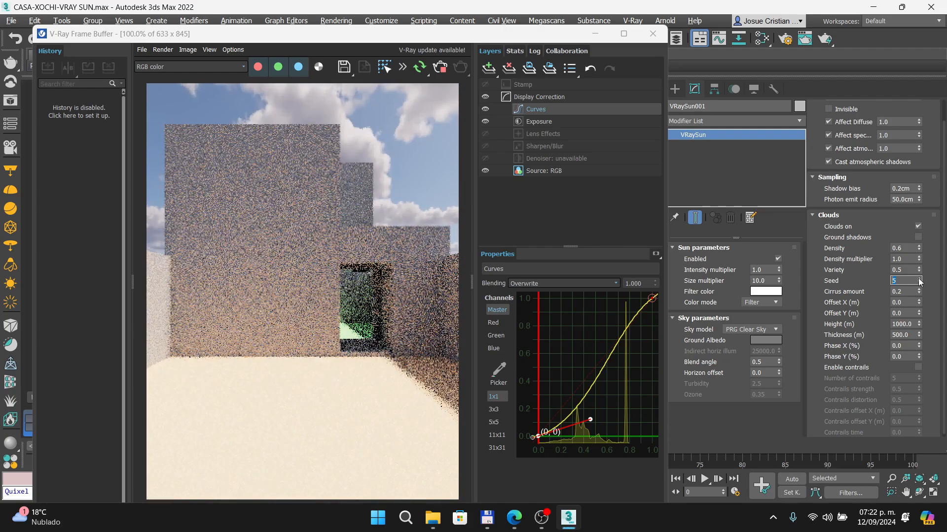
pyautogui.click(919, 279)
pyautogui.click(920, 280)
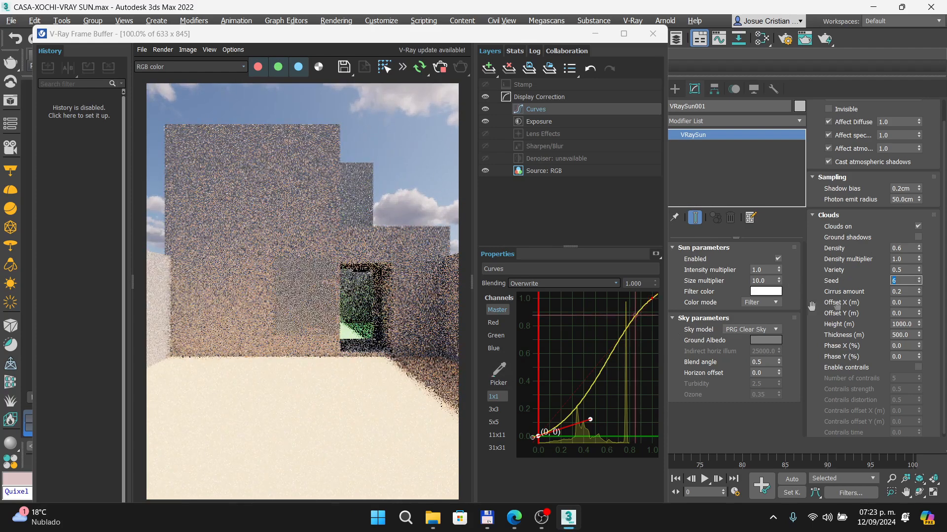
# Set the VRaySun cloud Height to 1200 m.
pyautogui.click(909, 324)
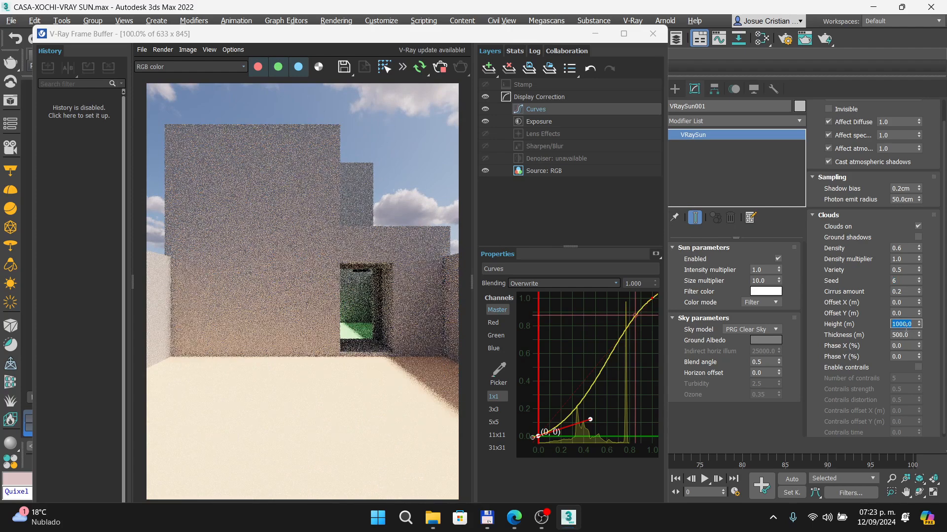
pyautogui.write('1200')
pyautogui.press('Return')
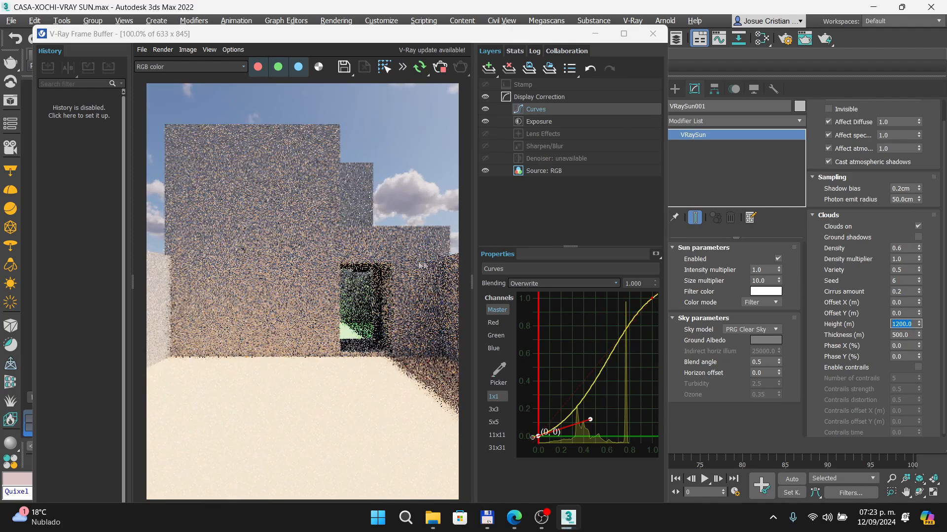
# Compare cloud Seed values between 3 and 7 in the interactive render and settle on 5.
pyautogui.click(919, 283)
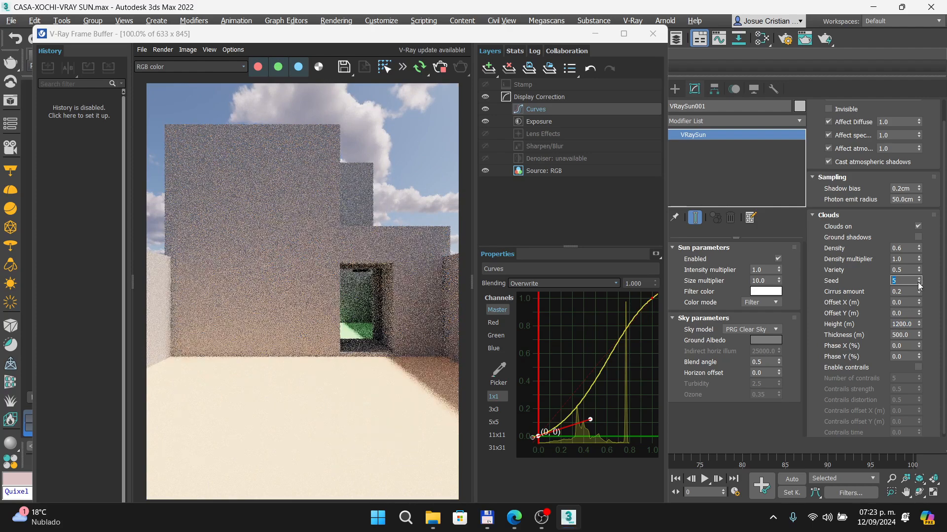
pyautogui.click(919, 283)
pyautogui.click(919, 283)
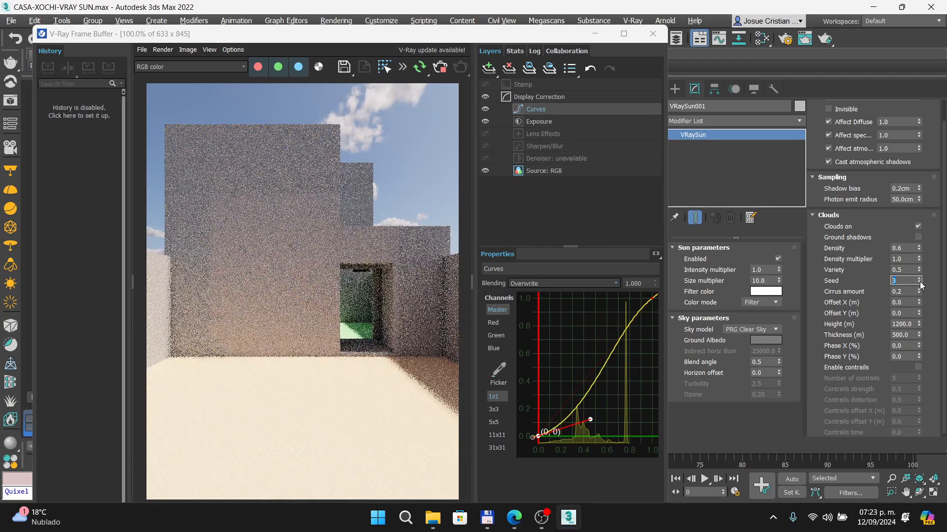
pyautogui.click(919, 284)
pyautogui.click(919, 279)
pyautogui.click(919, 278)
pyautogui.click(919, 279)
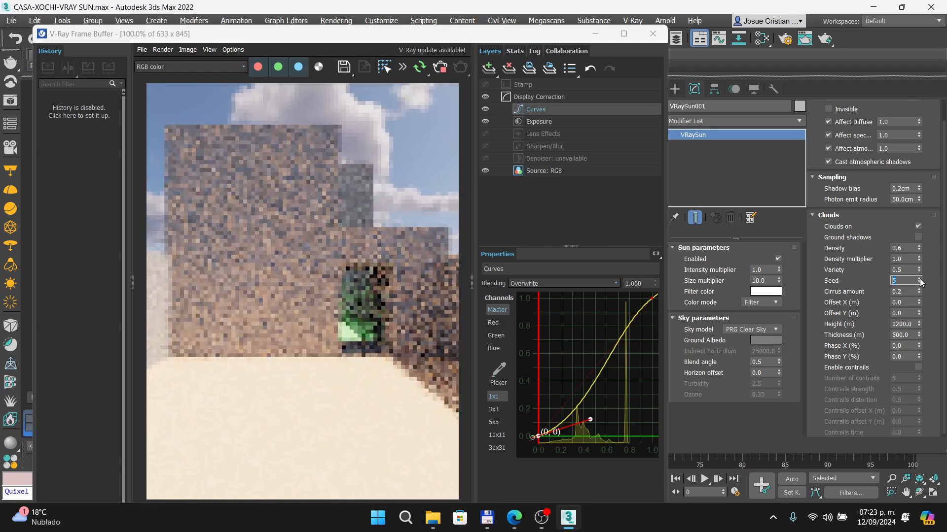
pyautogui.click(919, 279)
pyautogui.click(919, 279)
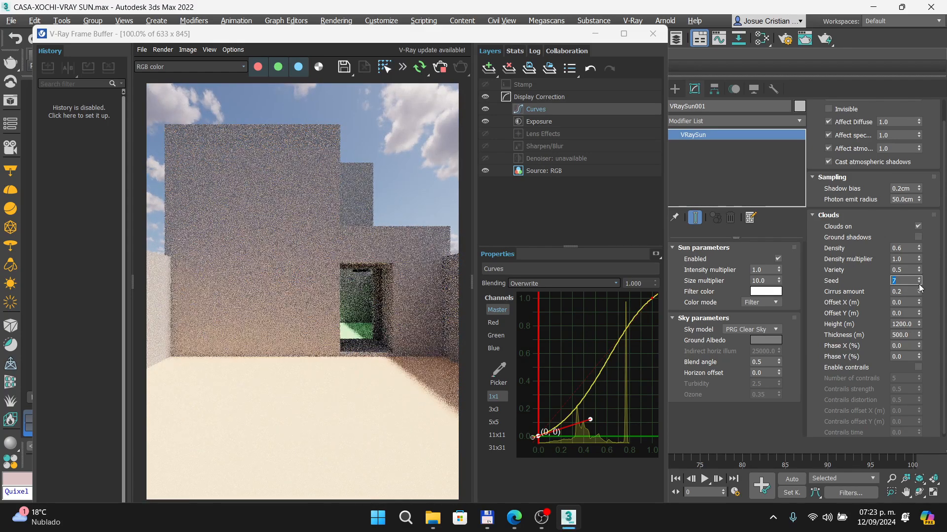
pyautogui.click(919, 282)
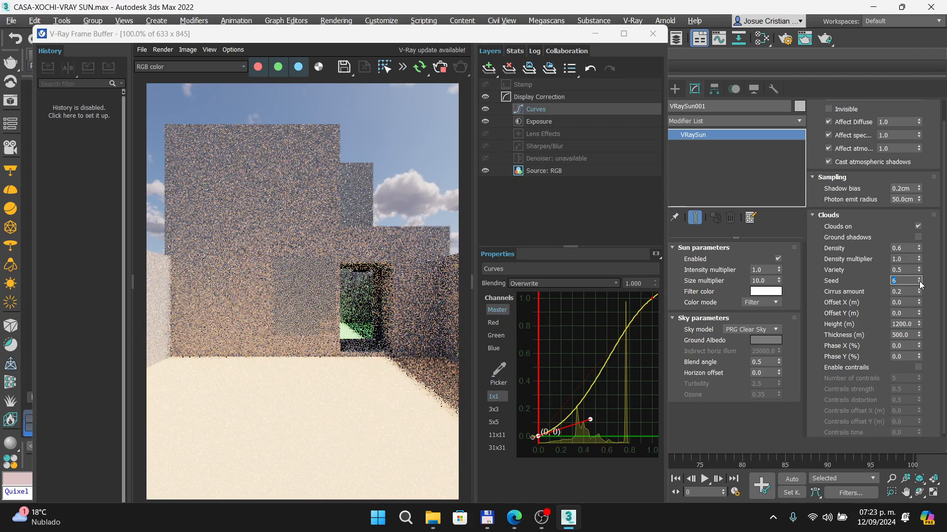
pyautogui.click(919, 282)
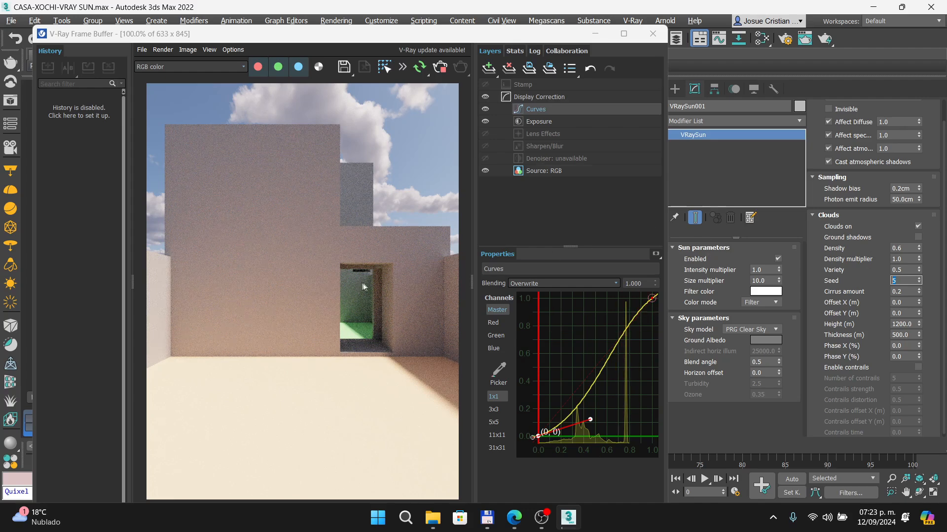
# Preview the sky with a cloud Density of 1.0 again and restore the Density to 0.6.
pyautogui.doubleClick(902, 249)
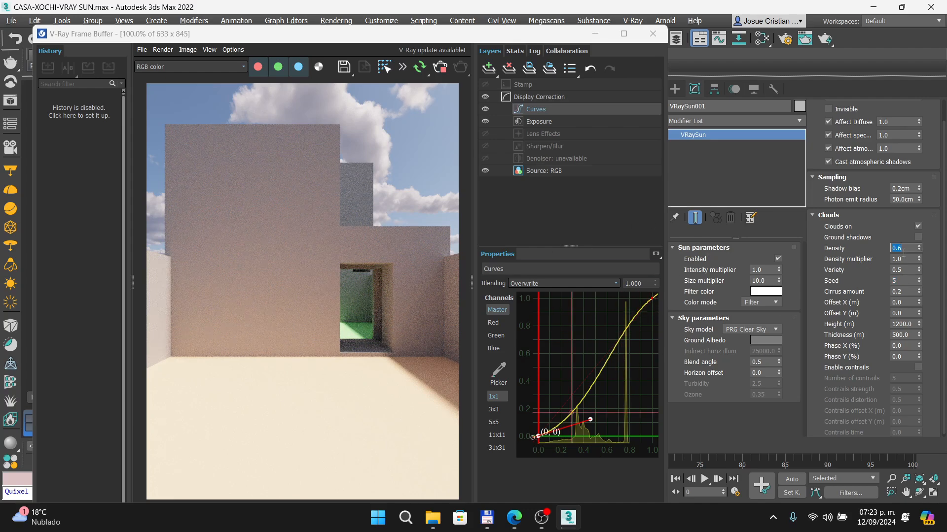
pyautogui.write('1')
pyautogui.press('Return')
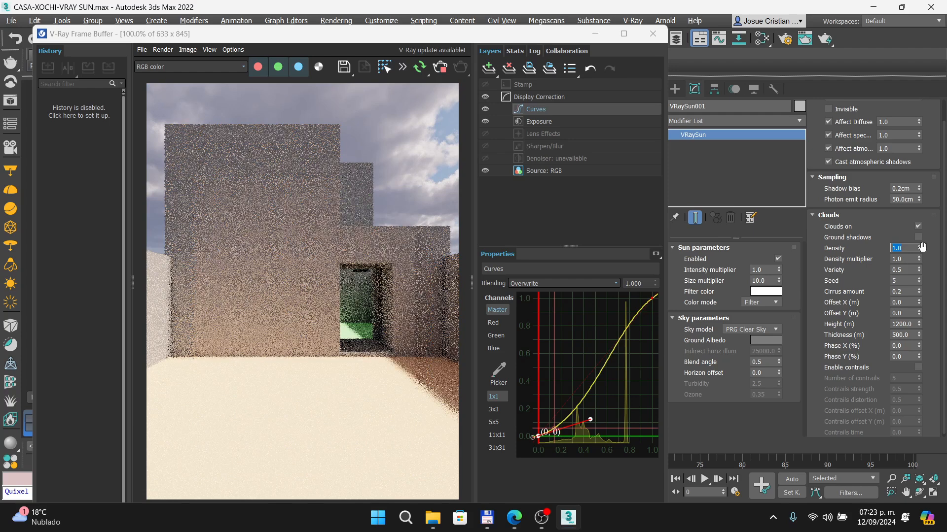
pyautogui.write('6')
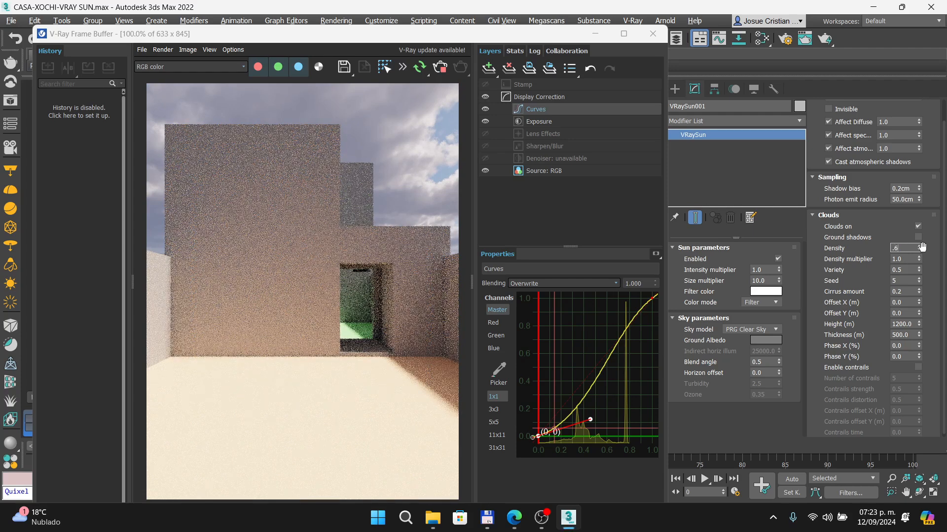
pyautogui.press('Return')
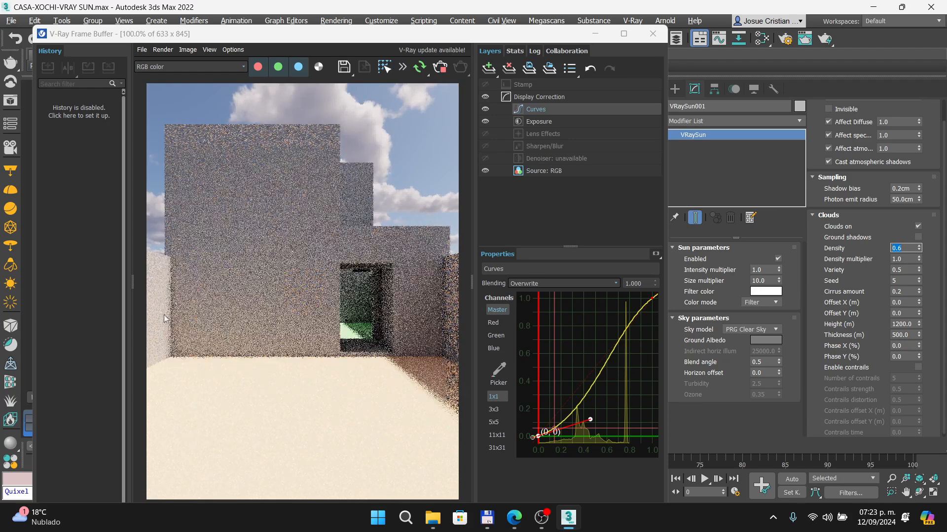
# Switch to the Prezi presentation, advance past "Ajustes de nubes" to the topic overview slide, and return to 3ds Max.
pyautogui.click(514, 517)
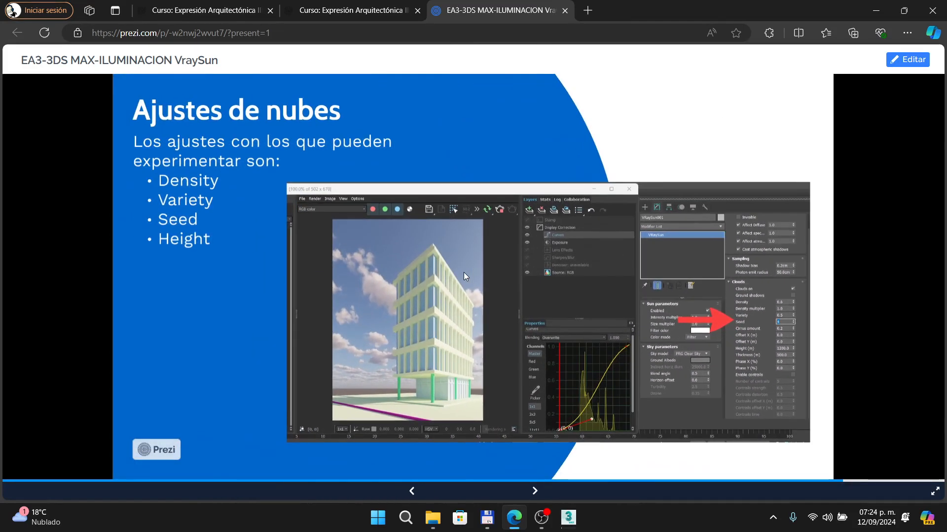
pyautogui.press('Right')
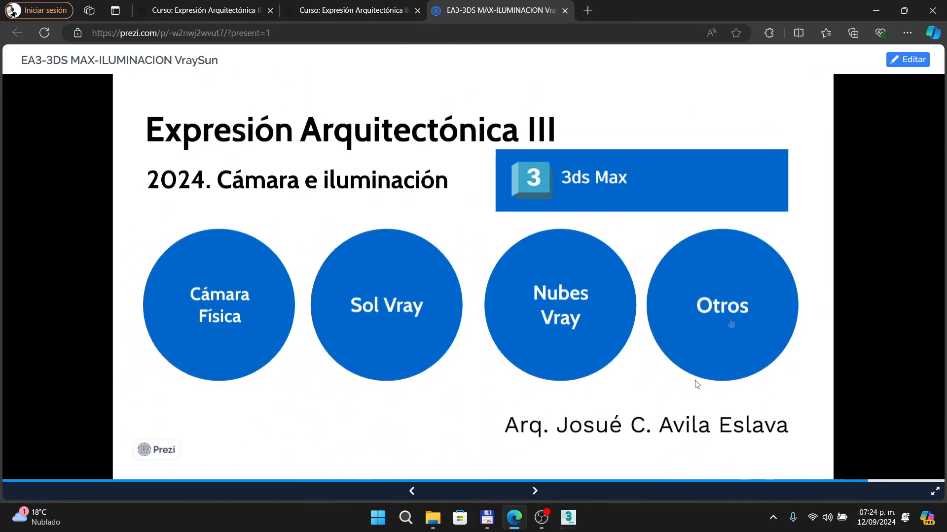
pyautogui.click(568, 517)
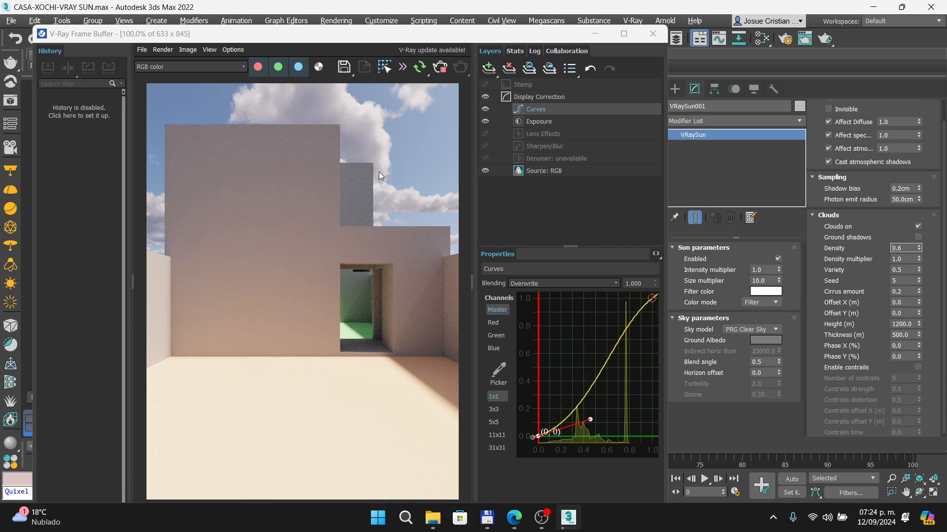
# Switch to the Prezi presentation, advance to the "Efectos ambientales" slide, and examine the instructions for adding VRayEnvironmentFog.
pyautogui.click(519, 528)
pyautogui.press('Right')
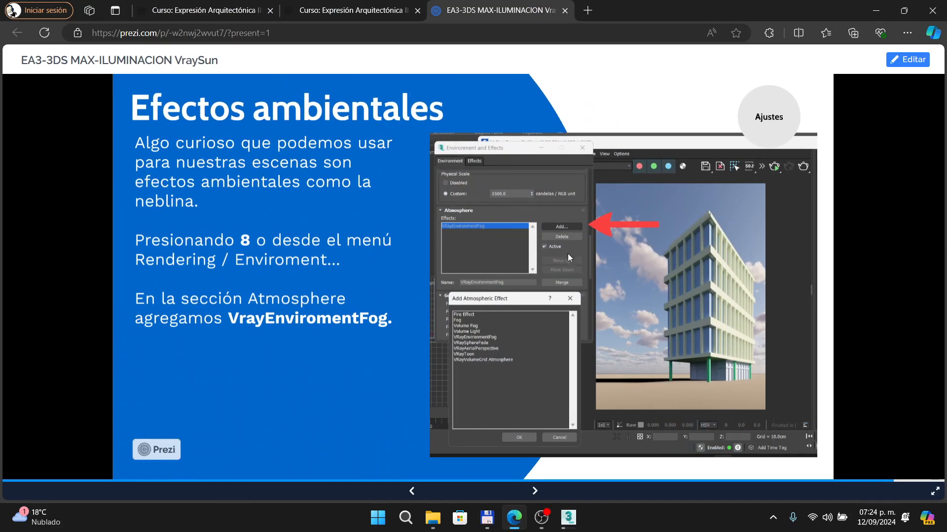
pyautogui.scroll(3, 568, 254)
pyautogui.moveTo(229, 196); pyautogui.dragTo(418, 159)
pyautogui.scroll(-3, 409, 212)
pyautogui.scroll(3, 468, 278)
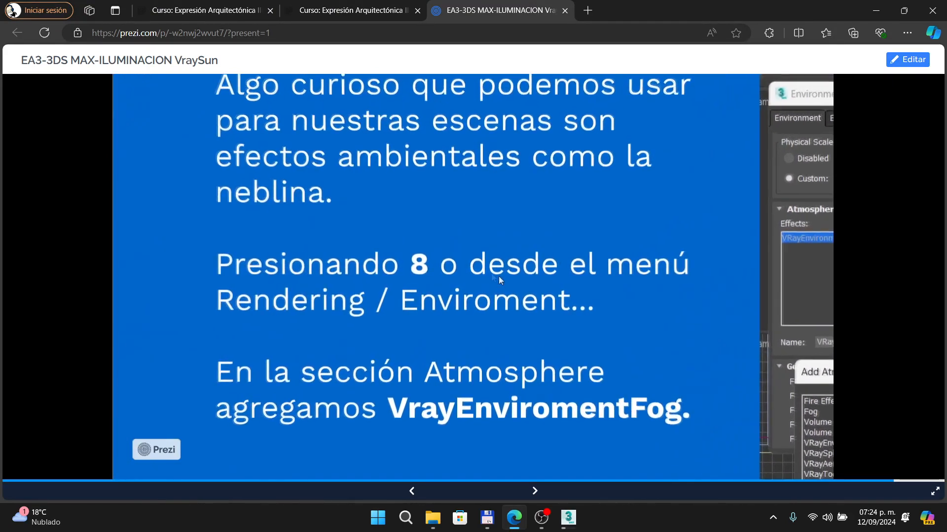
pyautogui.moveTo(701, 301); pyautogui.dragTo(315, 334)
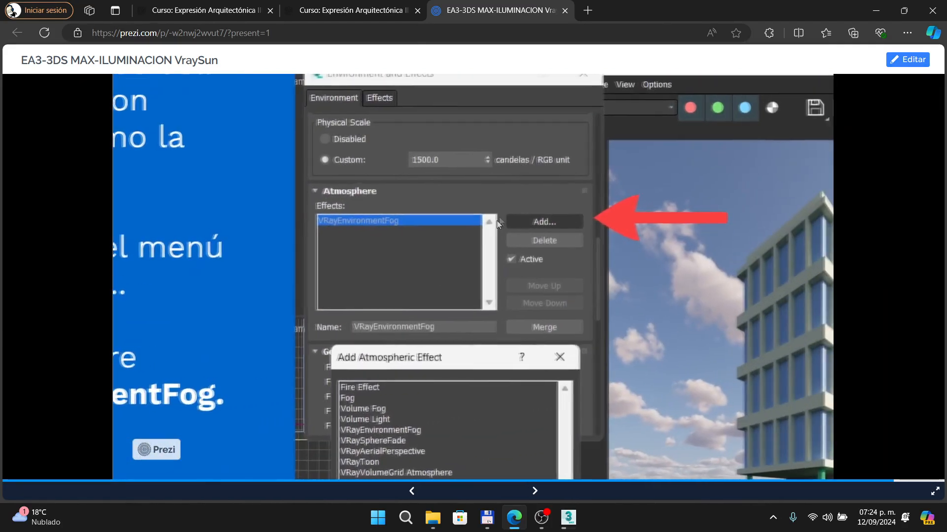
pyautogui.scroll(2, 508, 218)
pyautogui.moveTo(365, 218); pyautogui.dragTo(399, 316)
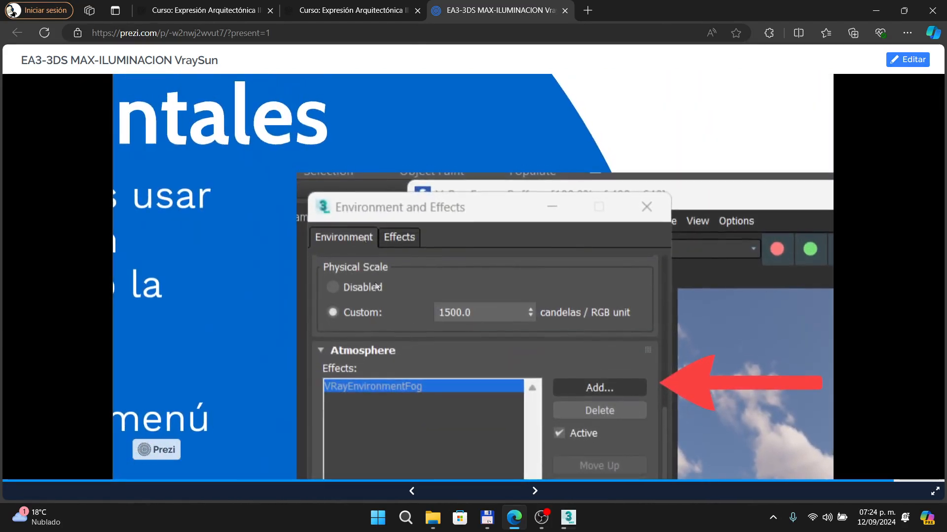
pyautogui.scroll(-3, 393, 242)
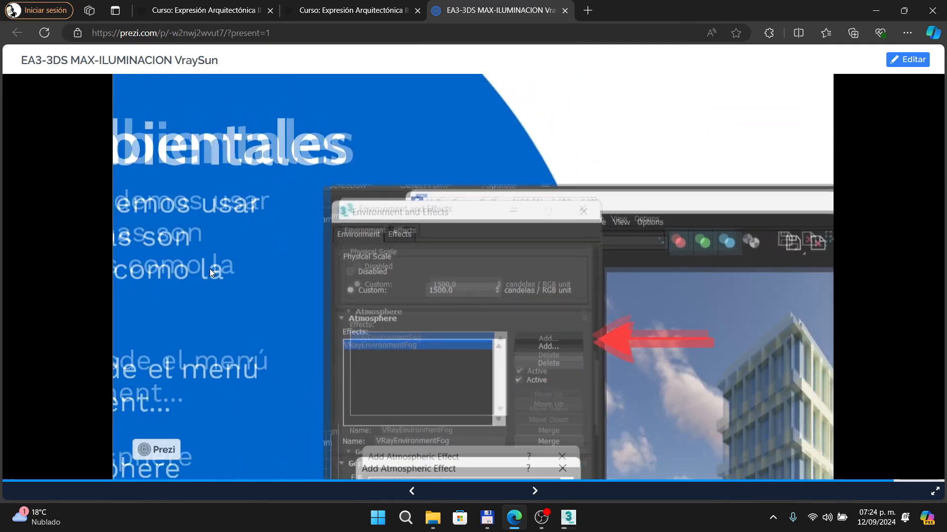
pyautogui.moveTo(209, 268); pyautogui.dragTo(378, 237)
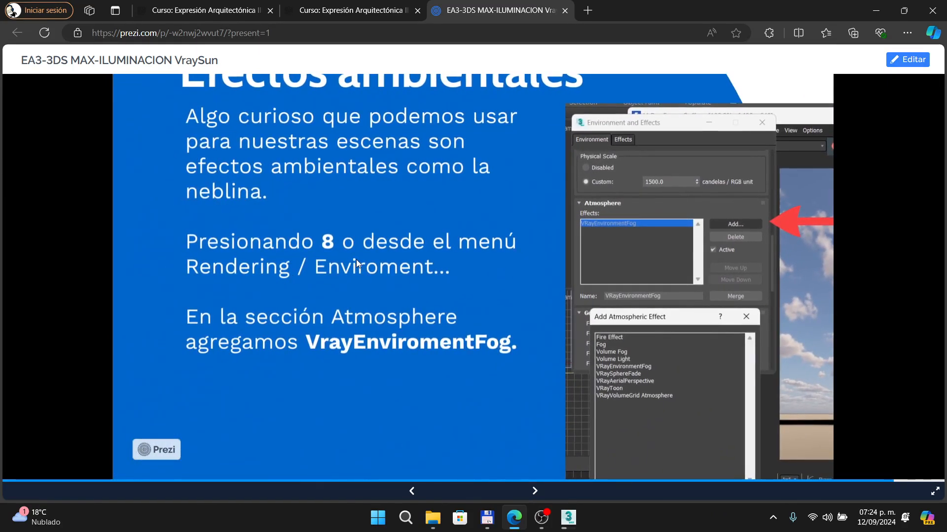
# Return to 3ds Max and open the Environment and Effects settings at the Atmosphere section.
pyautogui.click(568, 518)
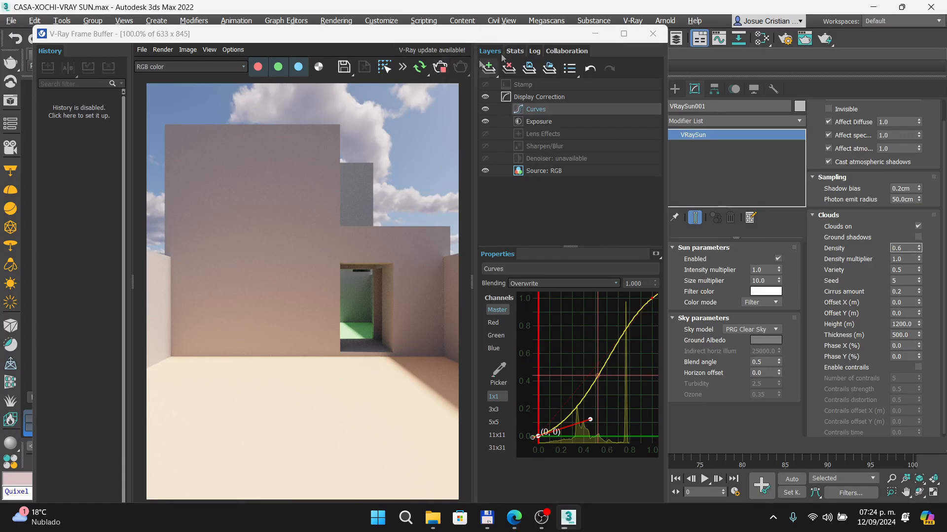
pyautogui.click(343, 22)
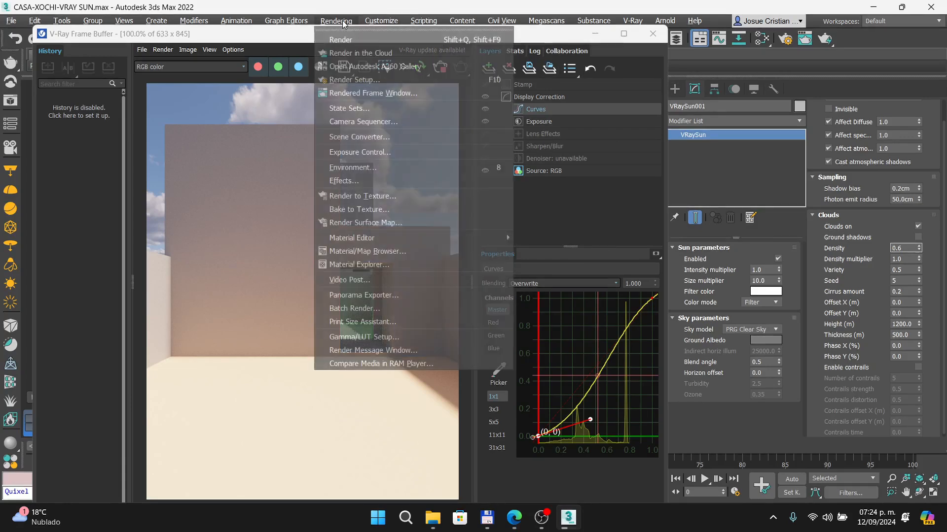
pyautogui.click(363, 180)
pyautogui.moveTo(197, 56); pyautogui.dragTo(563, 64)
pyautogui.moveTo(661, 259); pyautogui.dragTo(661, 409)
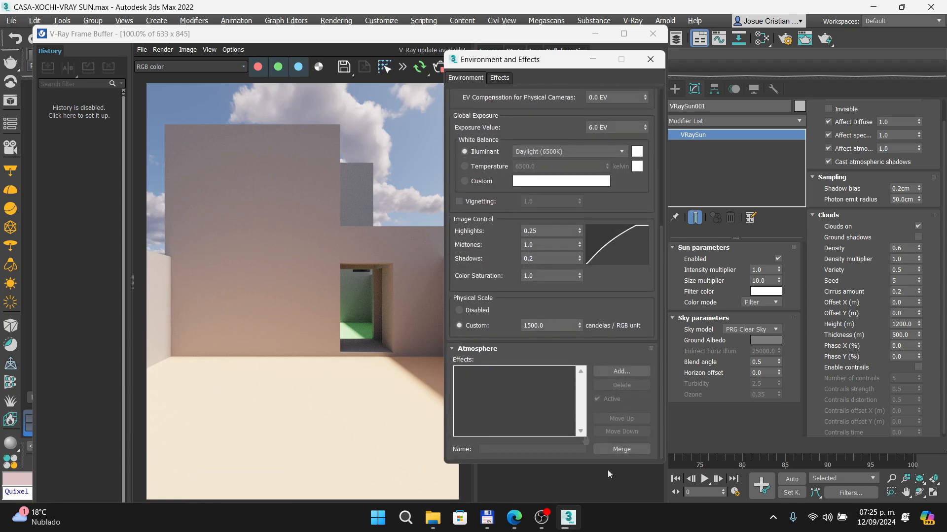
# Switch to the Prezi presentation, examine the list of atmospheric effects, and advance to the "Ajustes" slide.
pyautogui.click(518, 521)
pyautogui.scroll(3, 678, 312)
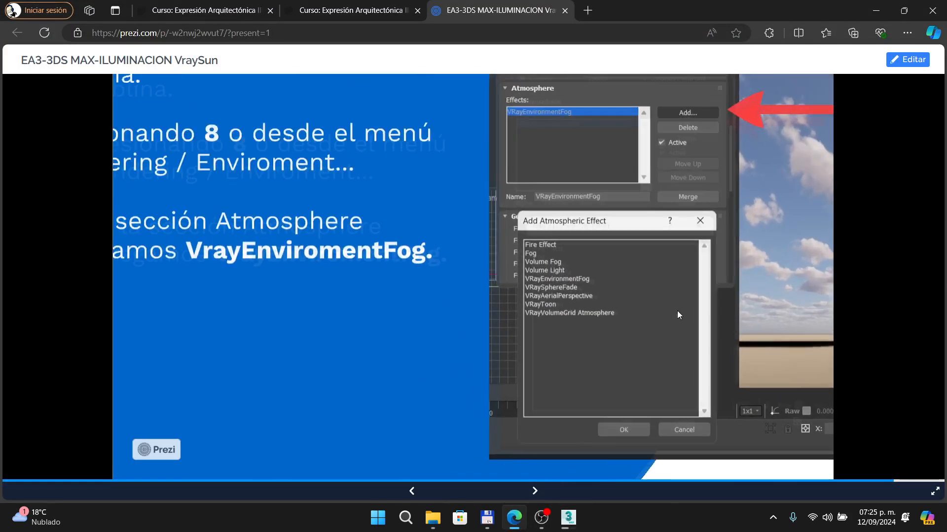
pyautogui.scroll(6, 567, 274)
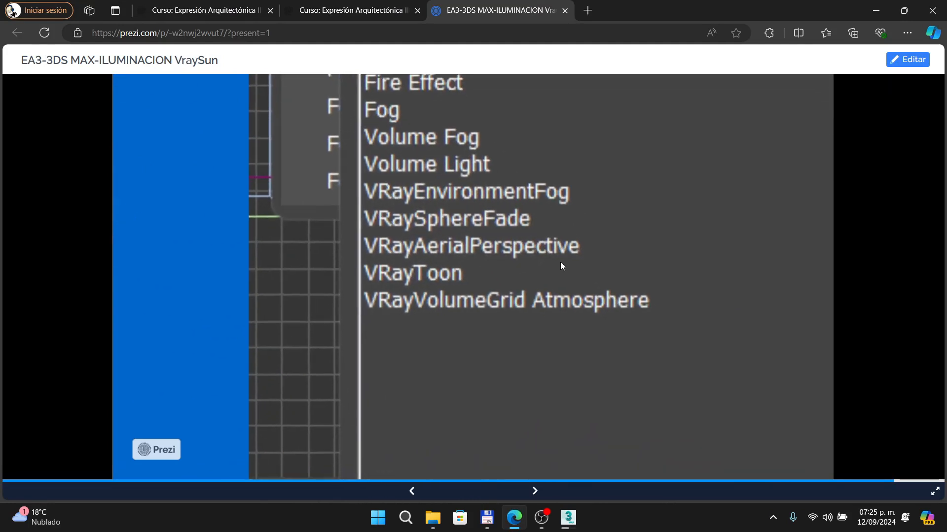
pyautogui.scroll(2, 522, 247)
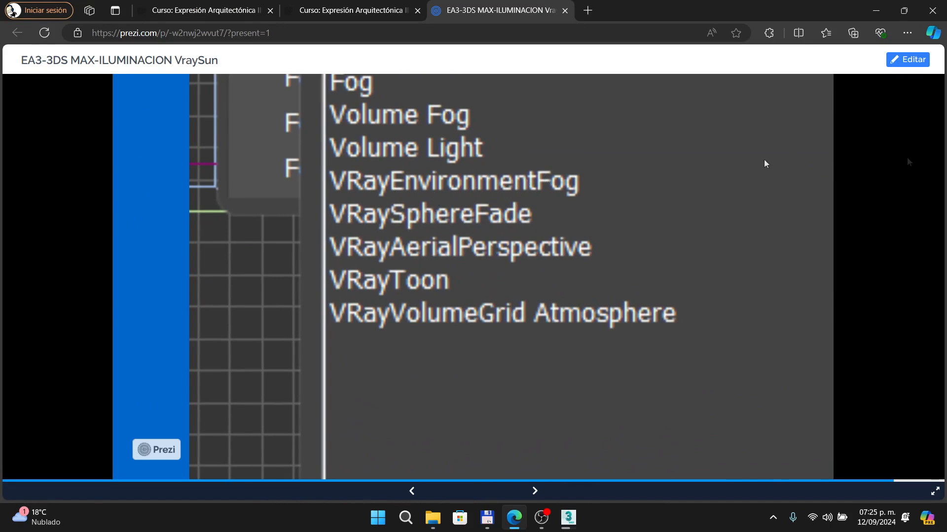
pyautogui.press('Right')
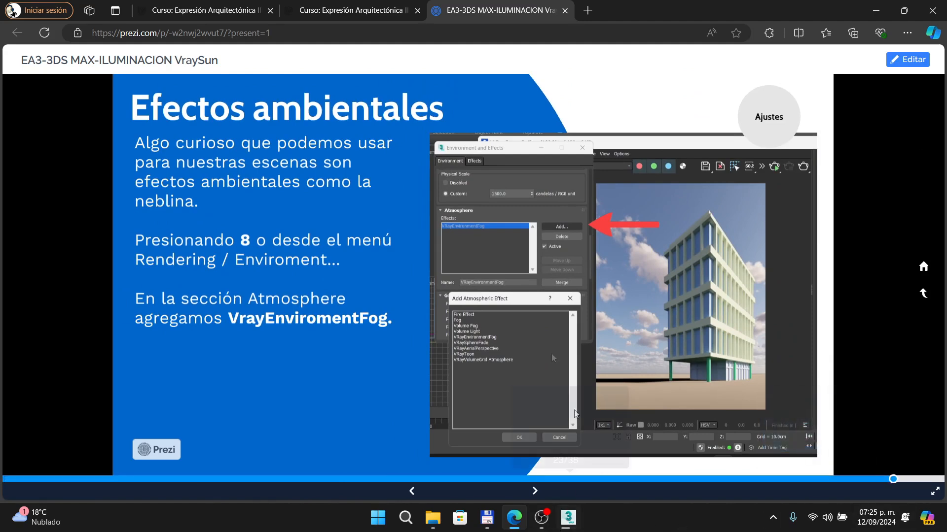
pyautogui.press('Right')
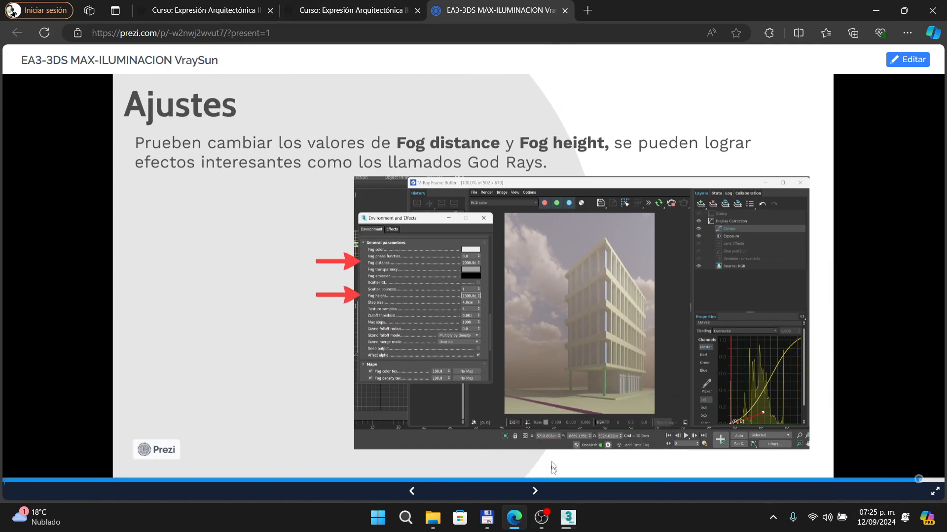
# Return to 3ds Max, add the VRayEnvironmentFog atmospheric effect, and restart the V-Ray render.
pyautogui.click(568, 517)
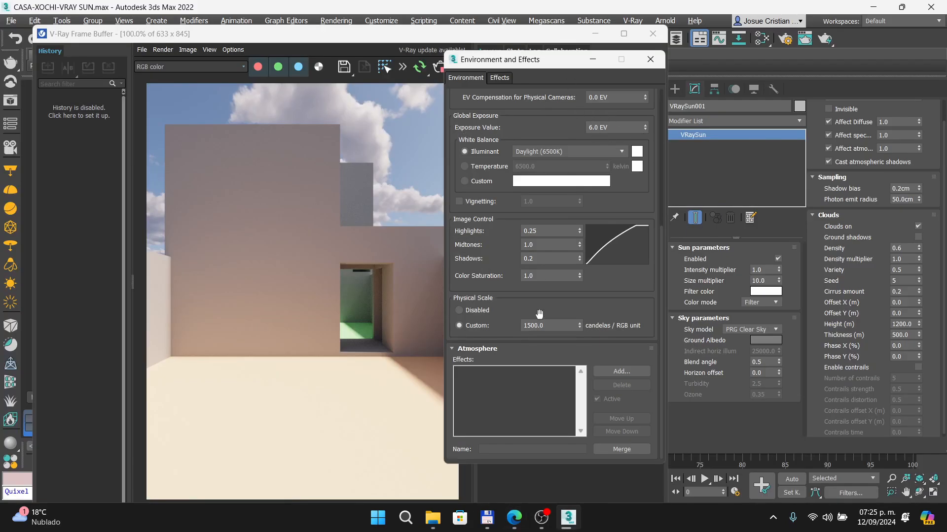
pyautogui.click(616, 372)
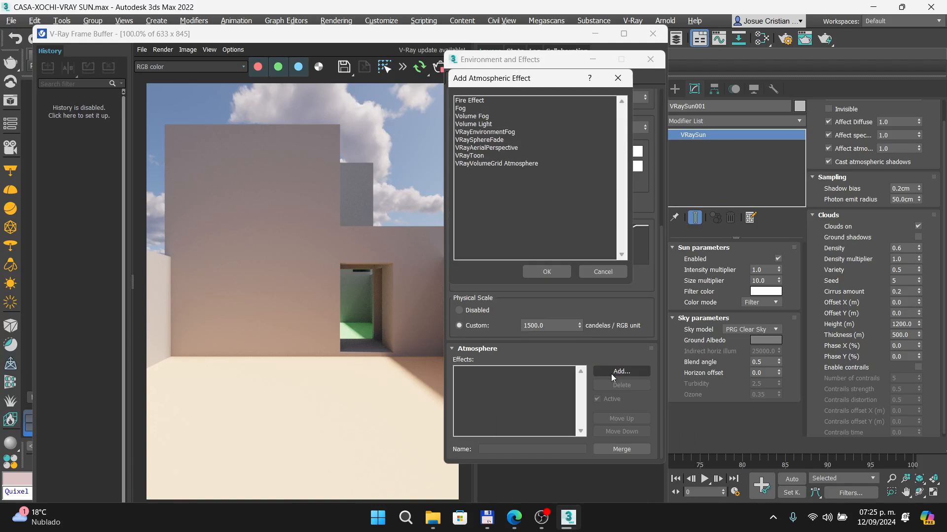
pyautogui.click(500, 133)
pyautogui.click(547, 273)
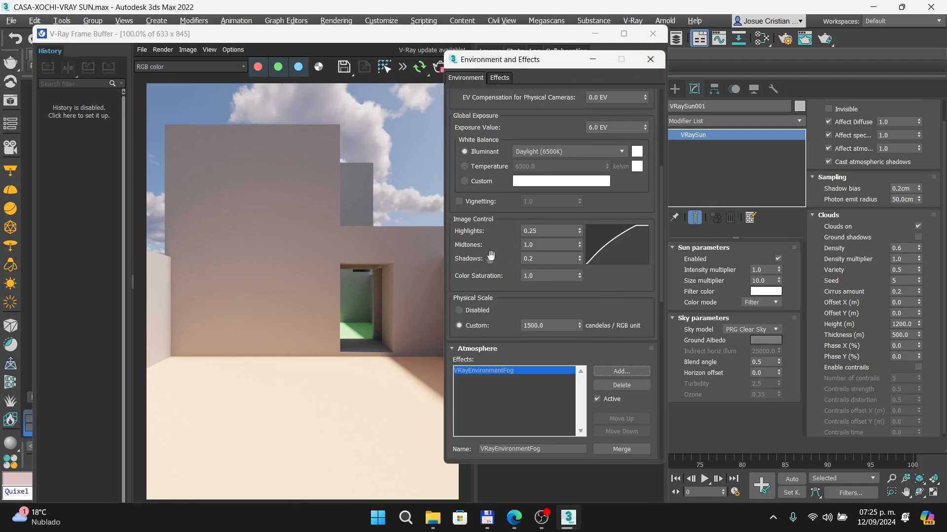
pyautogui.click(650, 59)
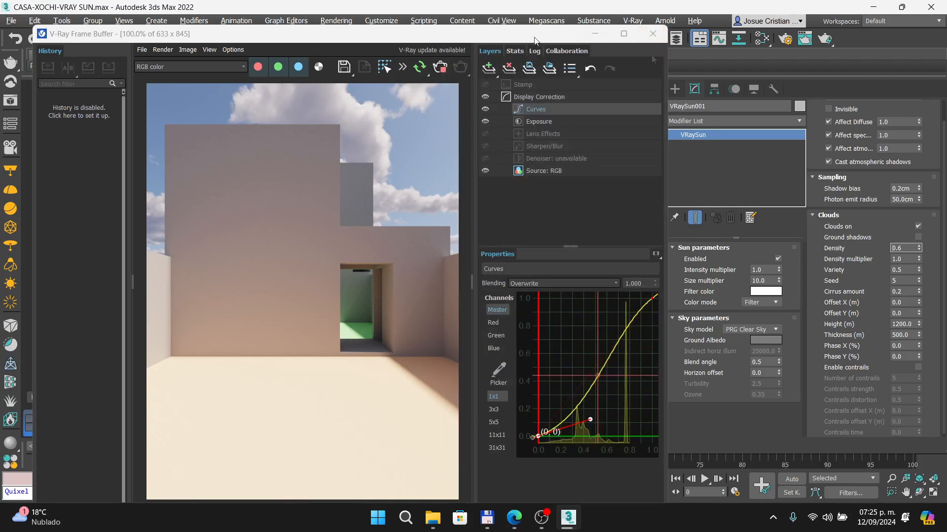
pyautogui.click(442, 70)
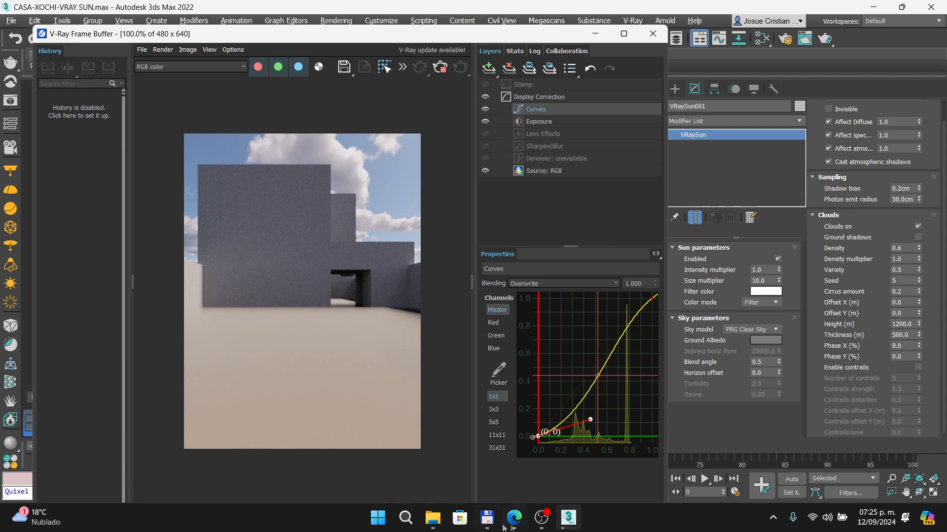
# Switch to the Prezi presentation and examine the Fog distance and Fog height parameters on the "Ajustes" slide.
pyautogui.hotkey('alt', 'Tab')
pyautogui.scroll(6, 421, 291)
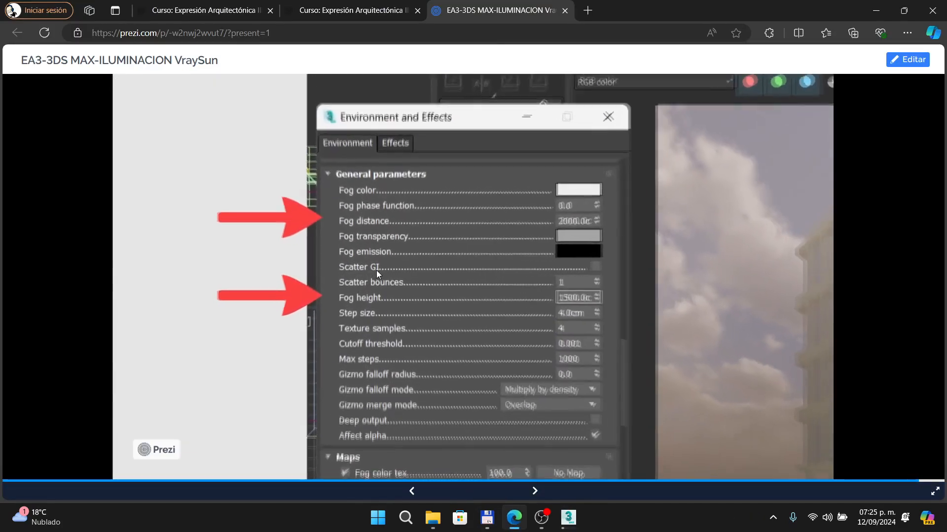
pyautogui.scroll(1, 376, 210)
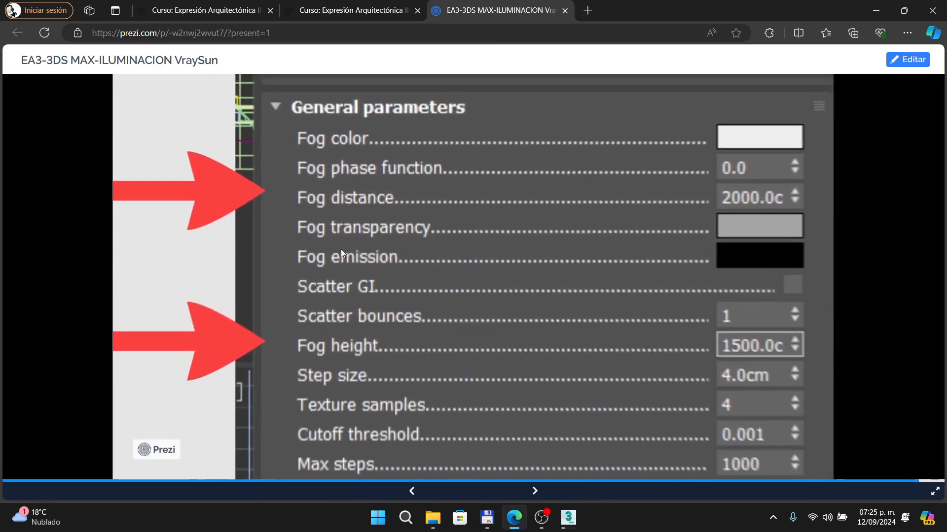
pyautogui.moveTo(348, 228); pyautogui.dragTo(346, 157)
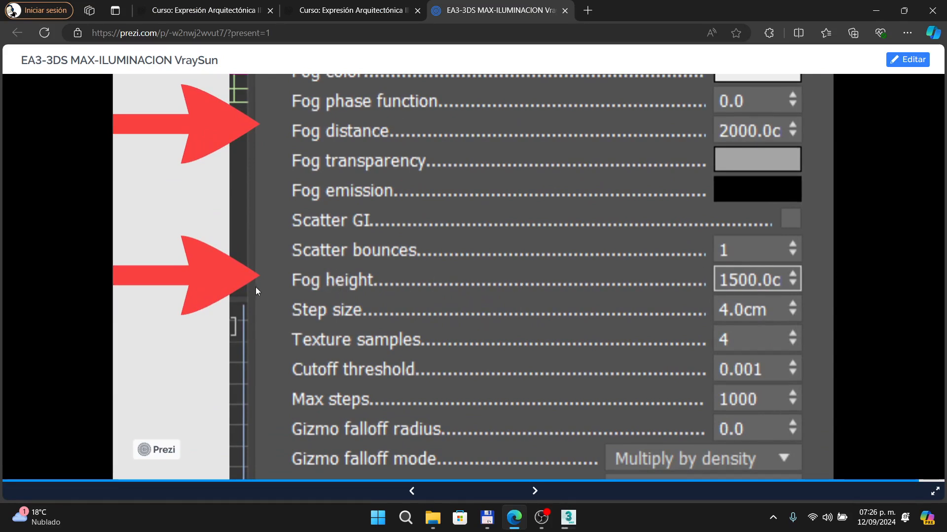
pyautogui.press('Right')
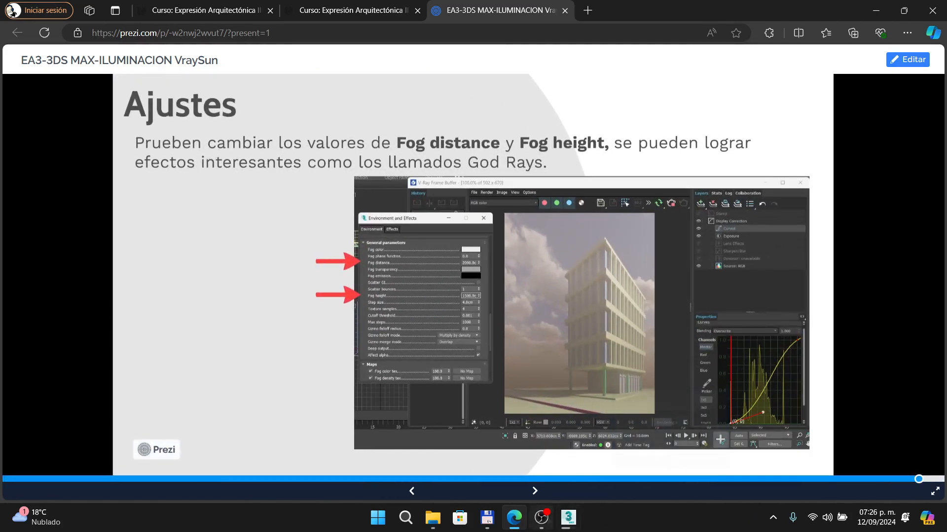
# Switch back to 3ds Max and cancel the running render.
pyautogui.click(568, 517)
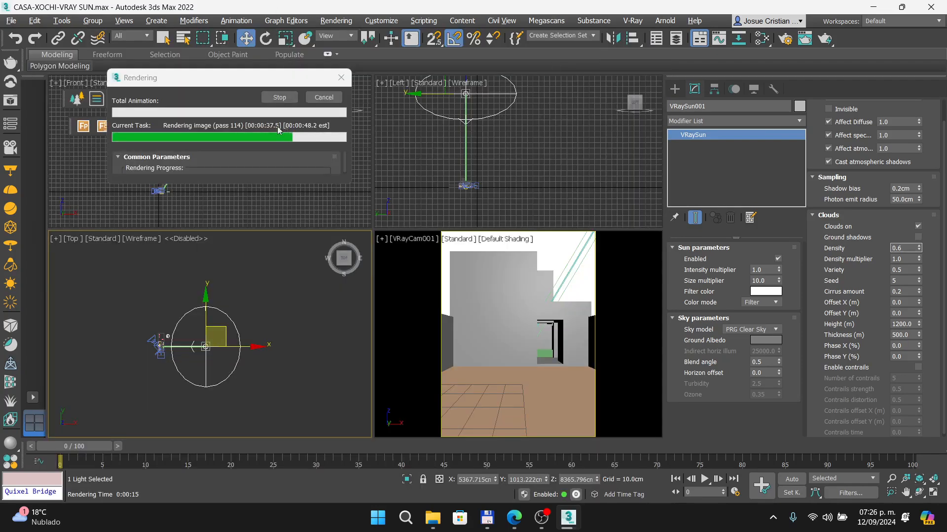
pyautogui.click(292, 98)
pyautogui.click(327, 100)
# Reopen the environment settings, select VRayEnvironmentFog, and set its Fog height to 300 cm.
pyautogui.click(336, 20)
pyautogui.click(366, 169)
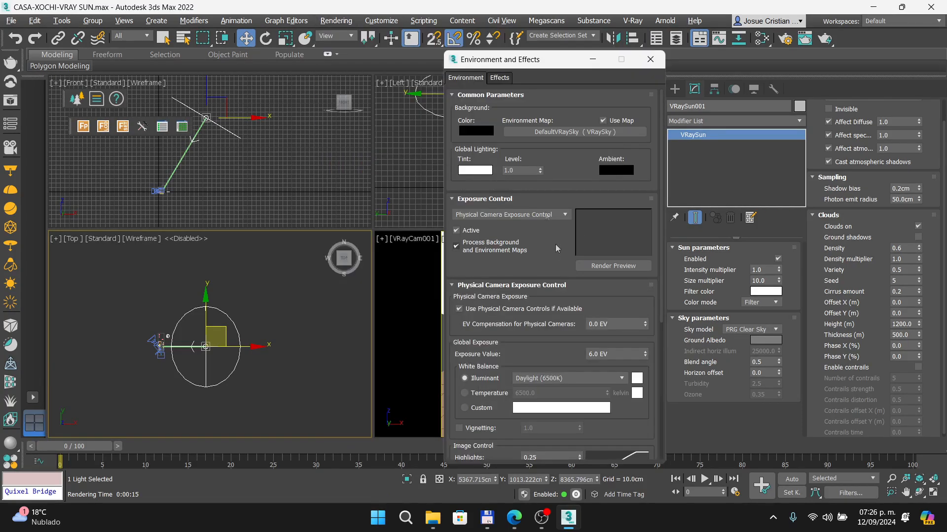
pyautogui.moveTo(661, 340); pyautogui.dragTo(659, 361)
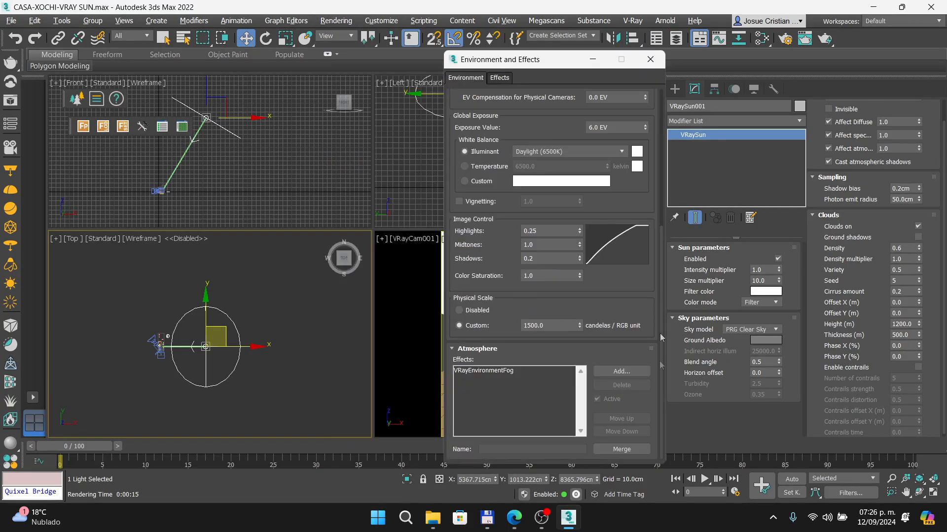
pyautogui.click(510, 373)
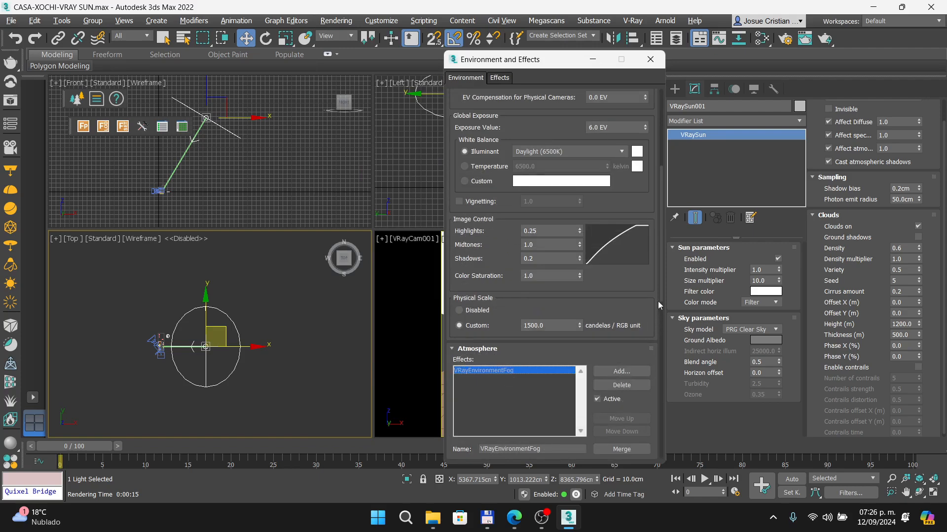
pyautogui.moveTo(657, 301); pyautogui.dragTo(653, 405)
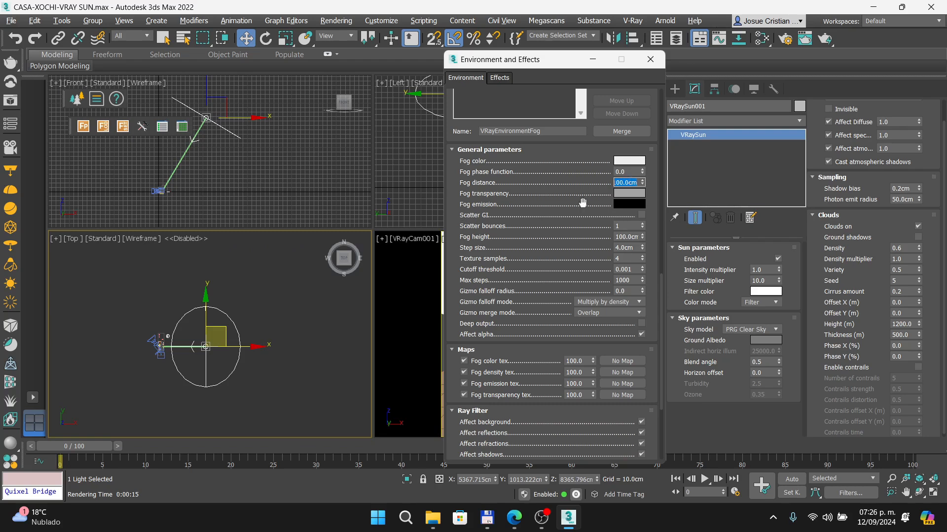
pyautogui.doubleClick(625, 237)
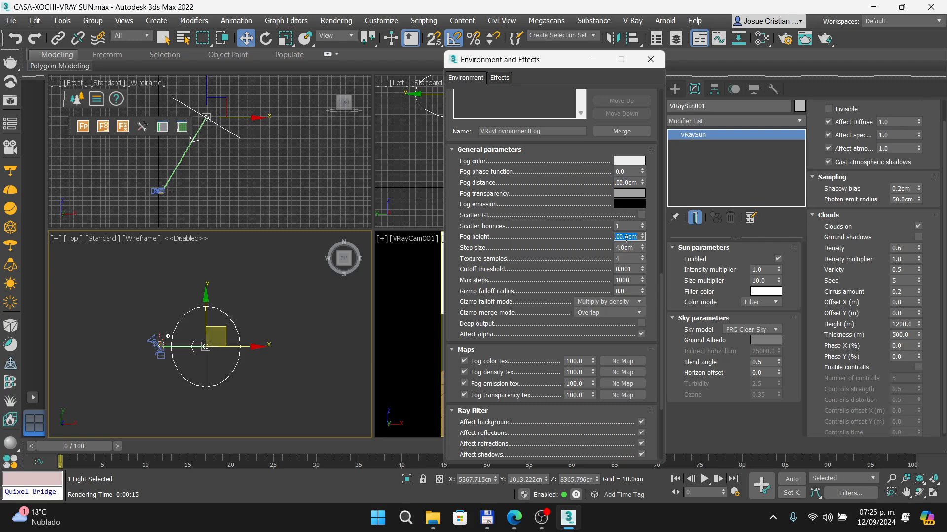
pyautogui.write('30')
# Render the scene to check the fog, then stop the render and close the frame buffer.
pyautogui.click(14, 102)
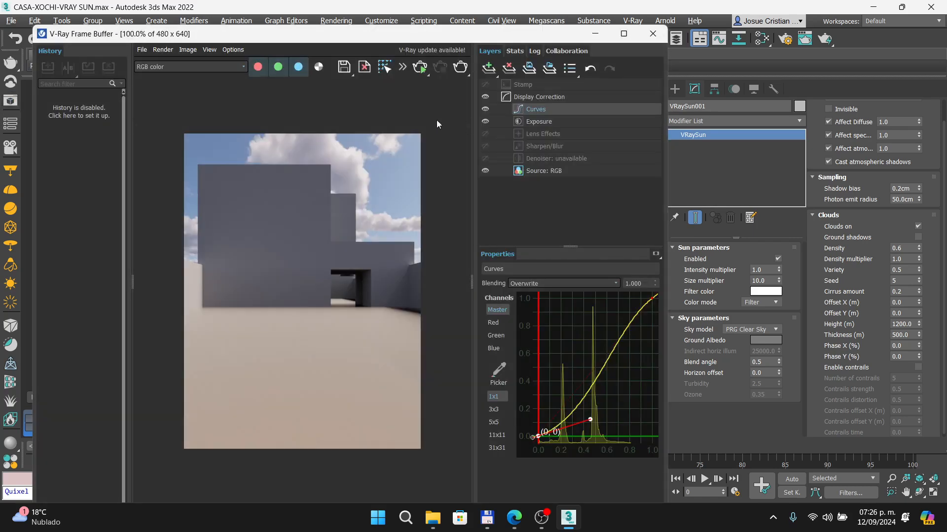
pyautogui.click(459, 68)
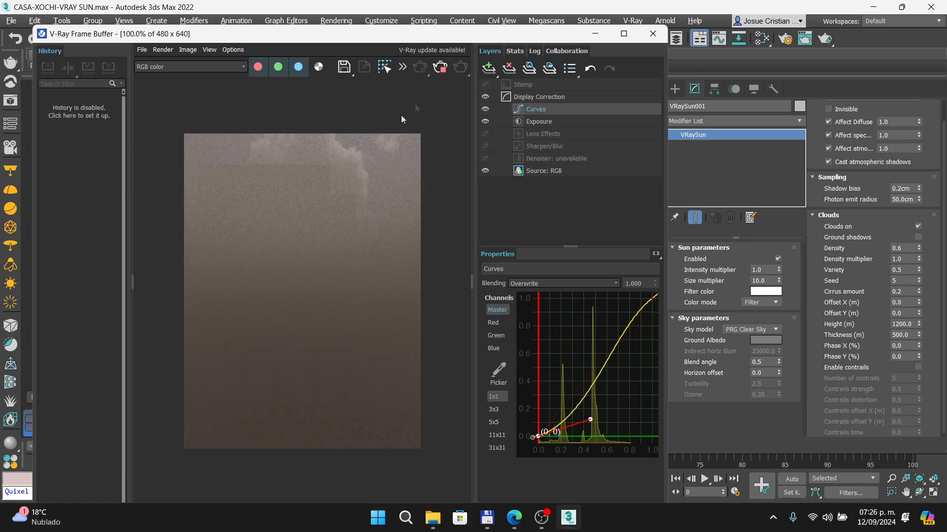
pyautogui.click(441, 68)
pyautogui.click(653, 34)
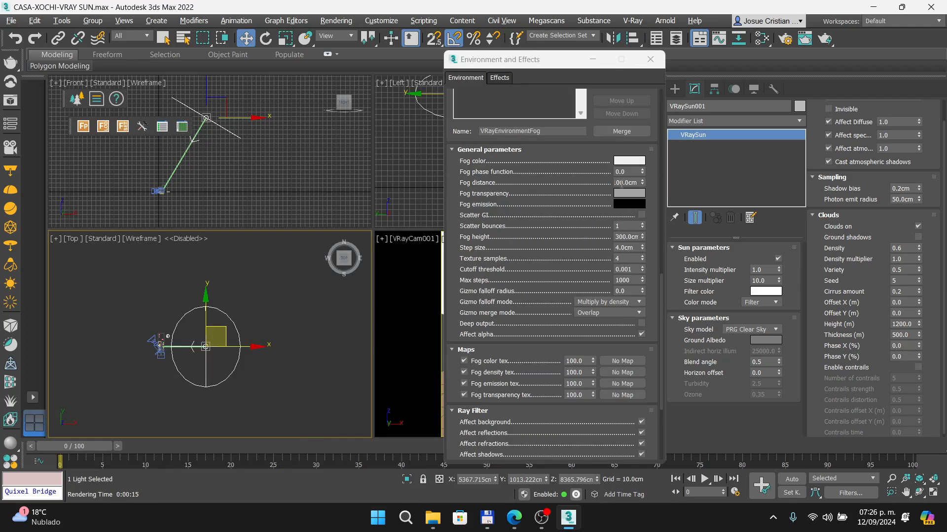
# Increase the Fog distance of VRayEnvironmentFog and run a new test render, stopping it once the fog can be judged.
pyautogui.click(631, 186)
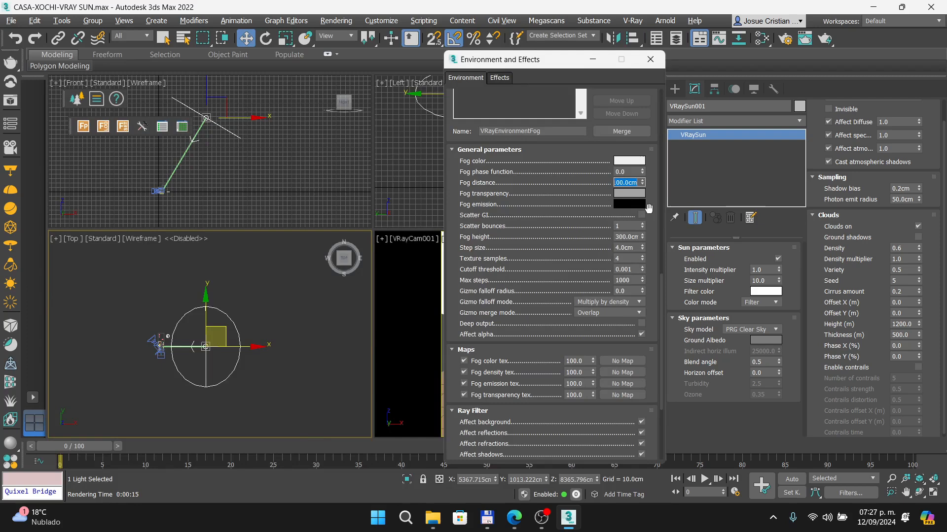
pyautogui.write('30')
pyautogui.click(11, 102)
pyautogui.click(419, 68)
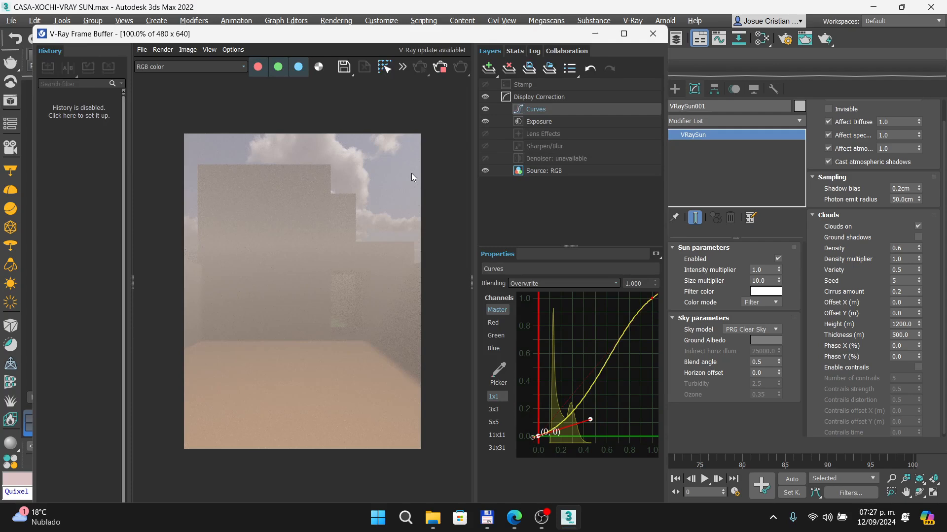
pyautogui.click(447, 65)
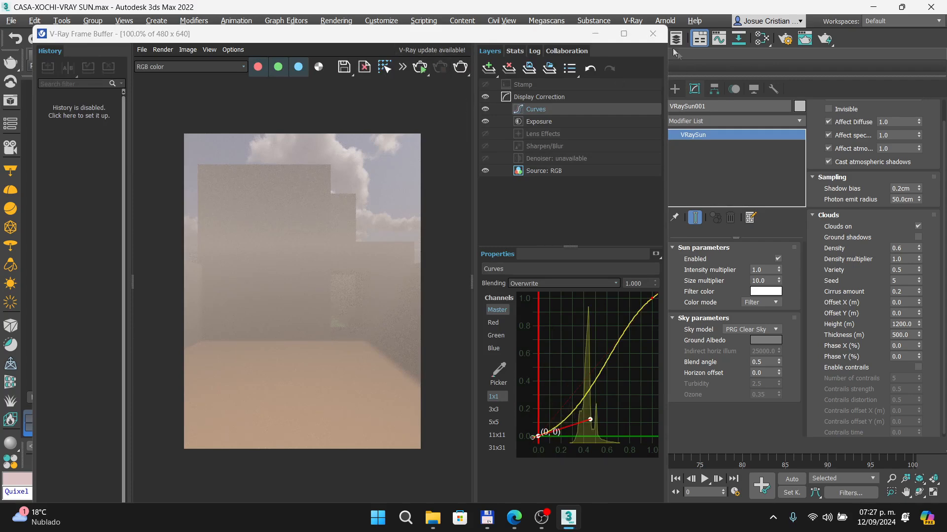
# Set the Fog distance of VRayEnvironmentFog to 600 cm, run a test render, and close the frame buffer.
pyautogui.click(655, 34)
pyautogui.doubleClick(633, 180)
pyautogui.write('600.0cm')
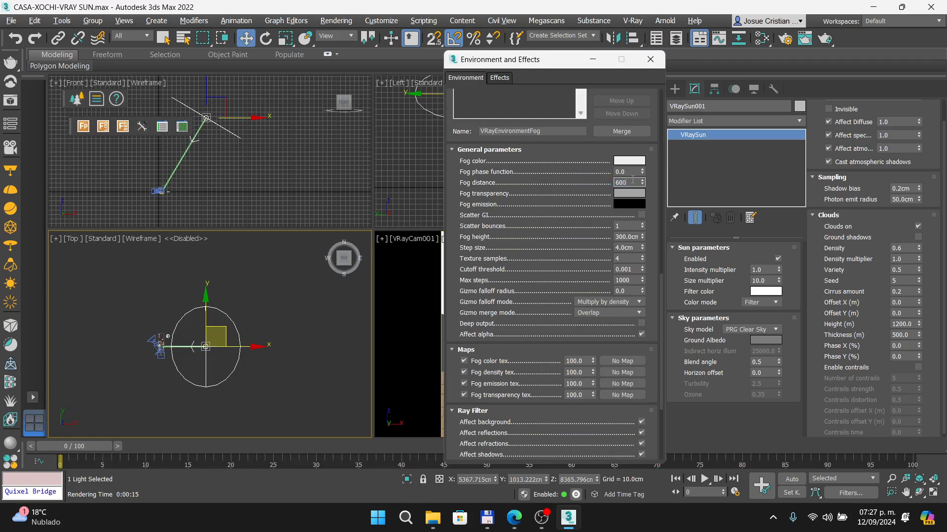
pyautogui.click(10, 101)
pyautogui.click(461, 70)
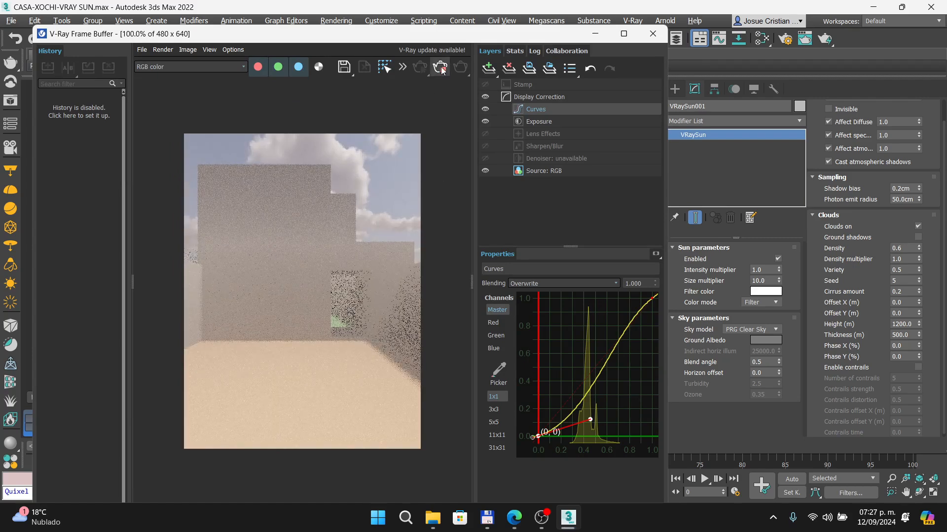
pyautogui.click(662, 36)
# Set the Fog distance to 1000 cm, render the exterior view, and stop the render once the fog can be judged.
pyautogui.doubleClick(626, 182)
pyautogui.write('1000.0c')
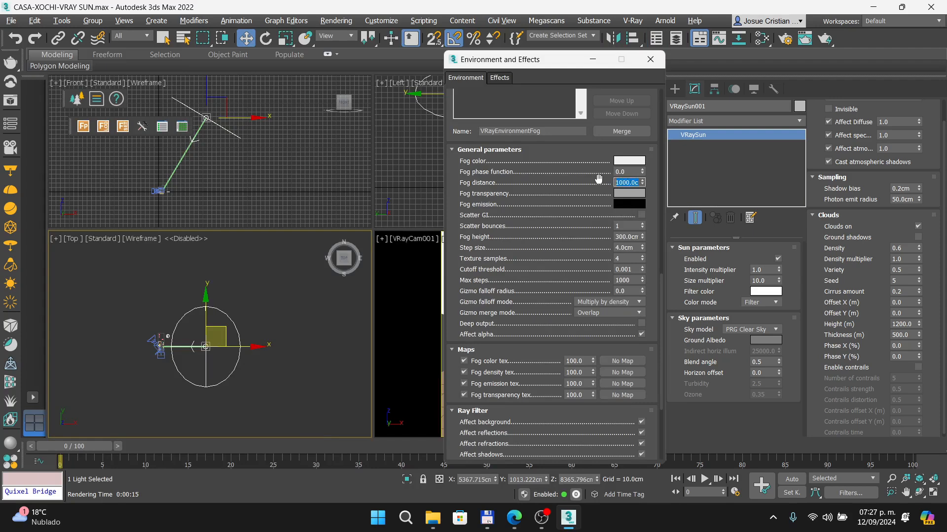
pyautogui.click(7, 103)
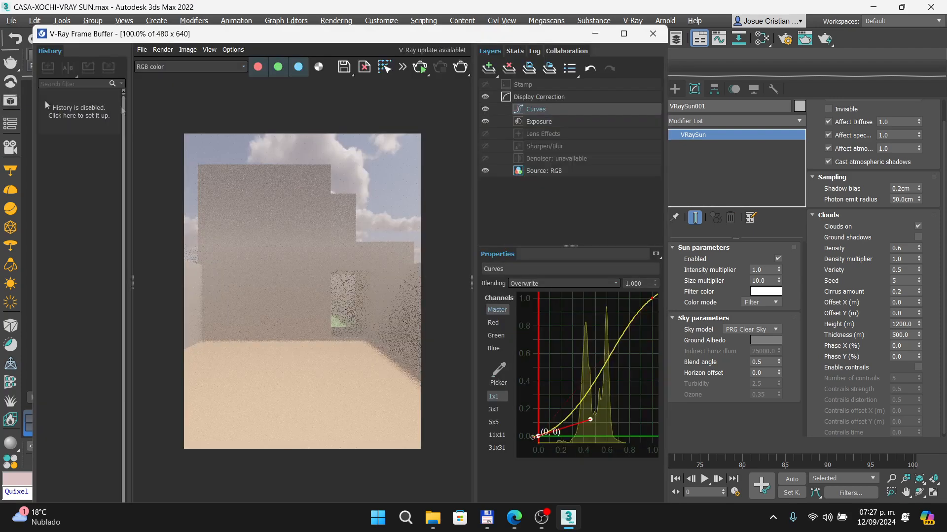
pyautogui.click(420, 68)
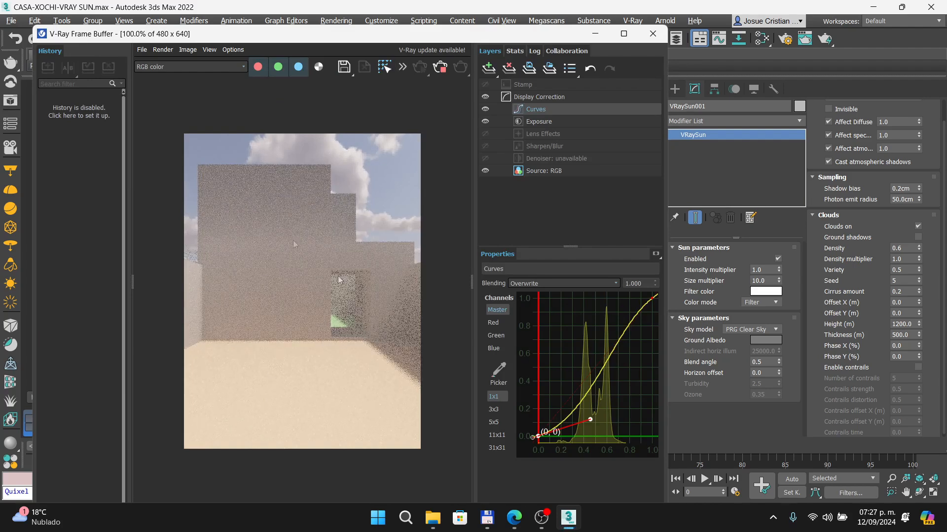
pyautogui.click(438, 69)
pyautogui.click(653, 34)
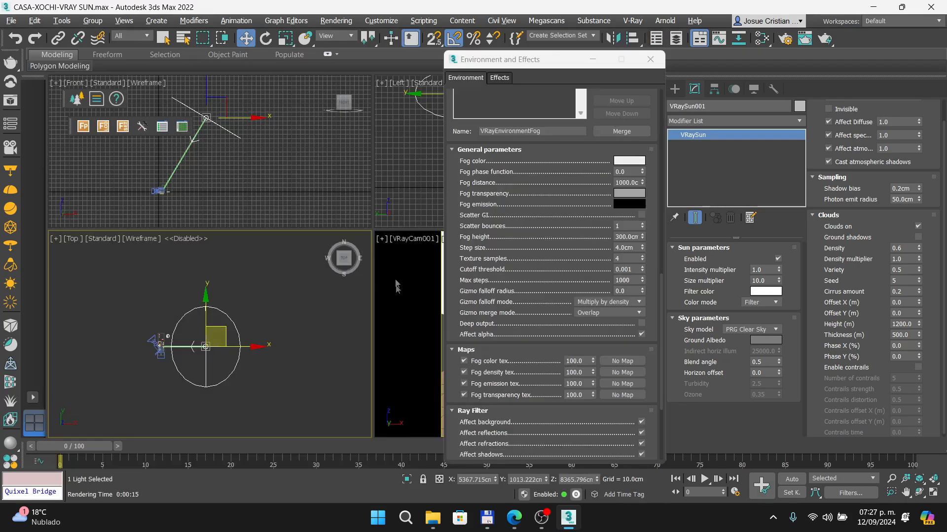
# Close the environment settings and switch the VRayCam001 viewport to the interior camera PhysCamera001.
pyautogui.click(649, 60)
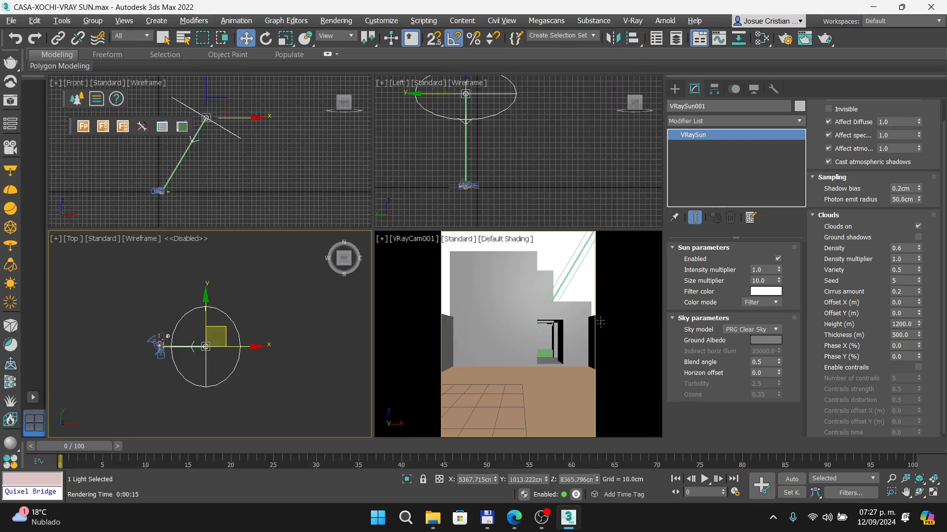
pyautogui.click(552, 264)
pyautogui.press('c')
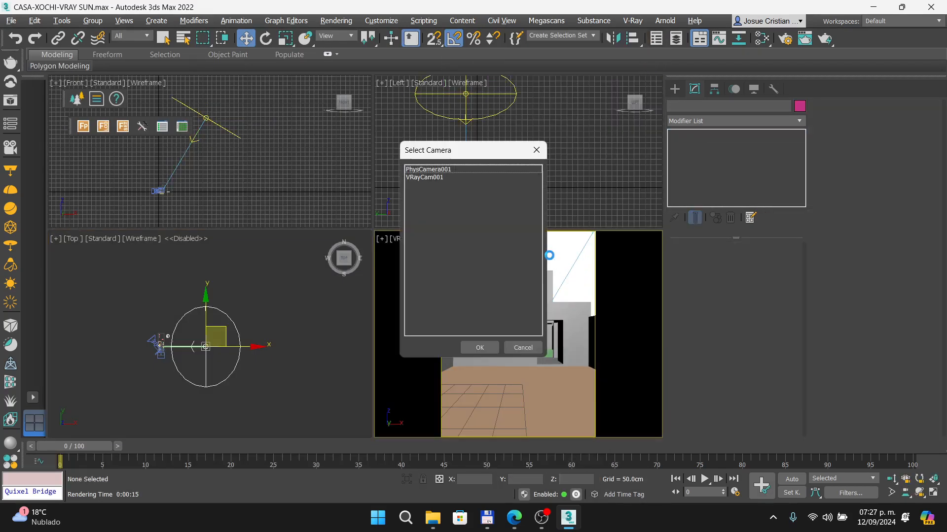
pyautogui.doubleClick(440, 170)
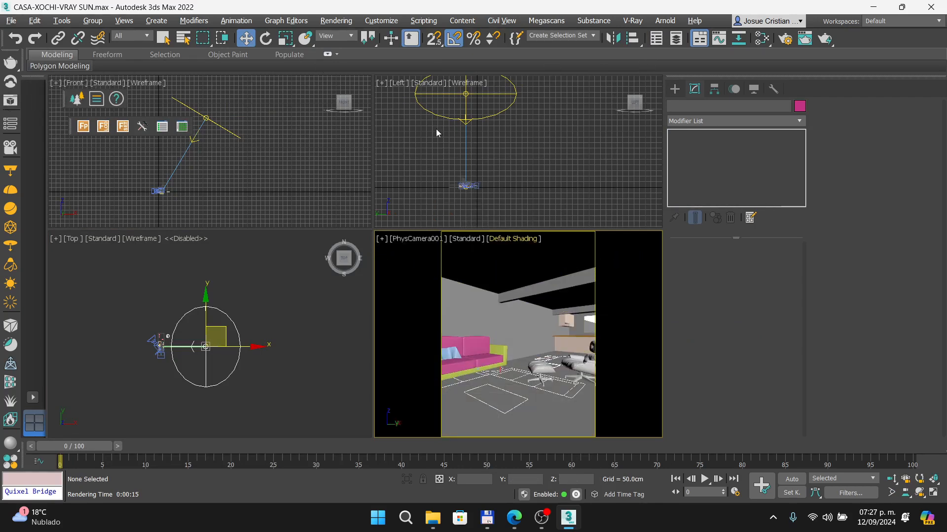
# Reopen the environment settings, select VRayEnvironmentFog, and set its Fog distance to 500 cm.
pyautogui.press('8')
pyautogui.moveTo(661, 310); pyautogui.dragTo(657, 434)
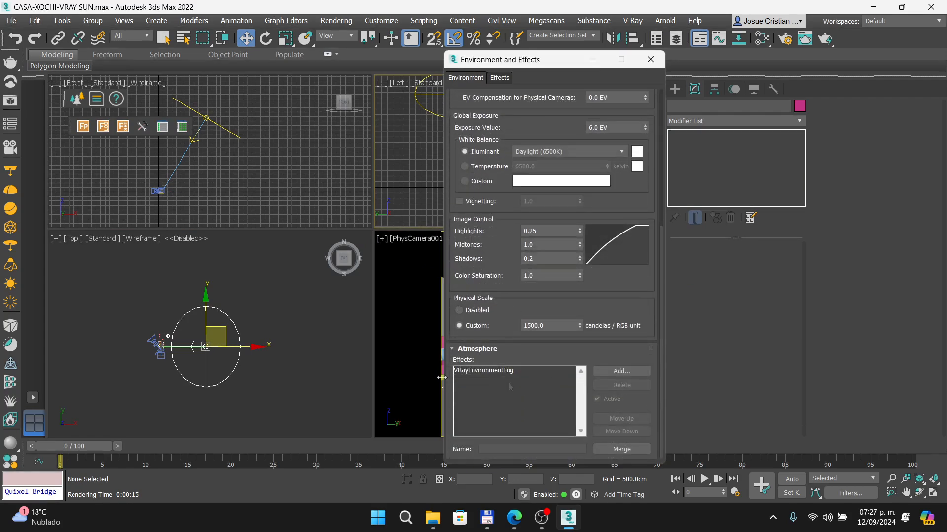
pyautogui.click(481, 377)
pyautogui.scroll(-10, 661, 417)
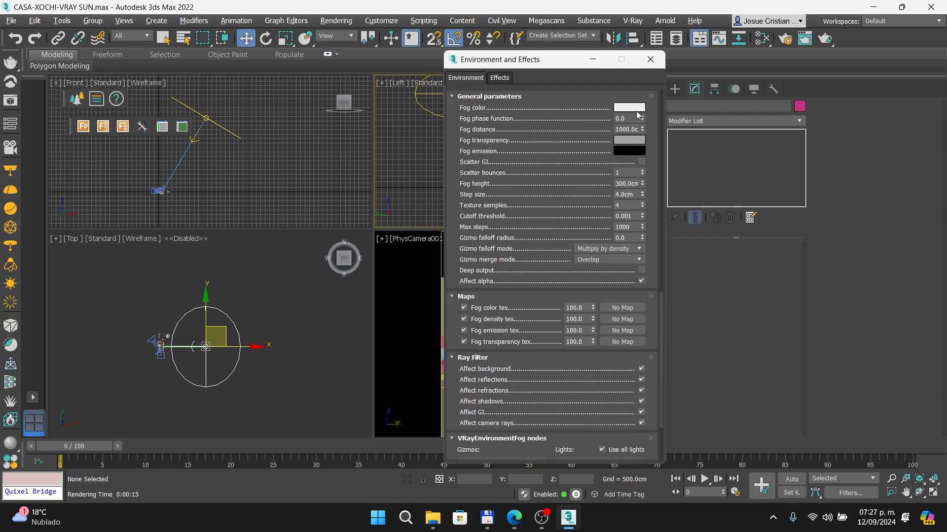
pyautogui.doubleClick(627, 130)
pyautogui.write('6')
# Render the interior camera view to check the fog, then stop the render and close the frame buffer.
pyautogui.click(12, 100)
pyautogui.click(463, 69)
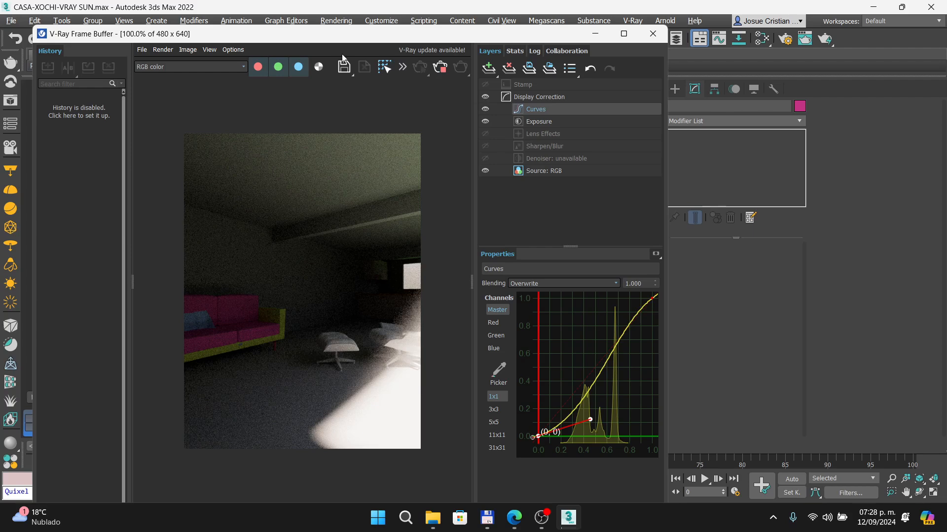
pyautogui.click(440, 67)
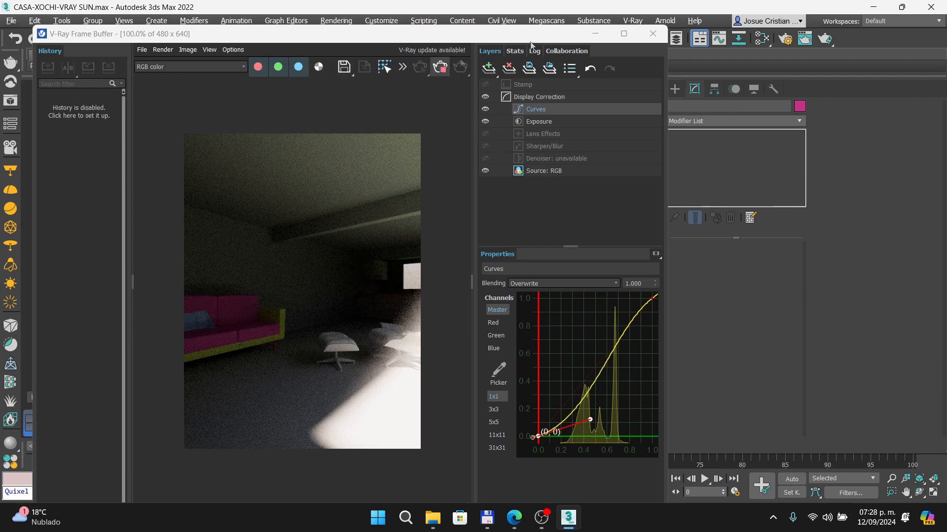
pyautogui.click(652, 36)
# Lower VRaySun001 in the Front view to about X 7255 cm, Z 3702 cm, and test render the interior camera view.
pyautogui.click(279, 167)
pyautogui.click(207, 117)
pyautogui.moveTo(213, 105); pyautogui.dragTo(239, 133)
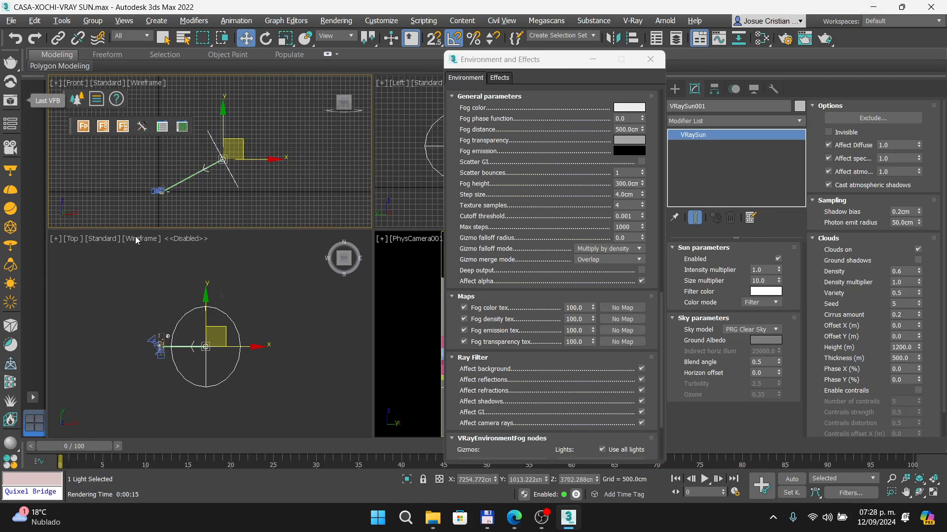
pyautogui.click(58, 124)
pyautogui.click(13, 99)
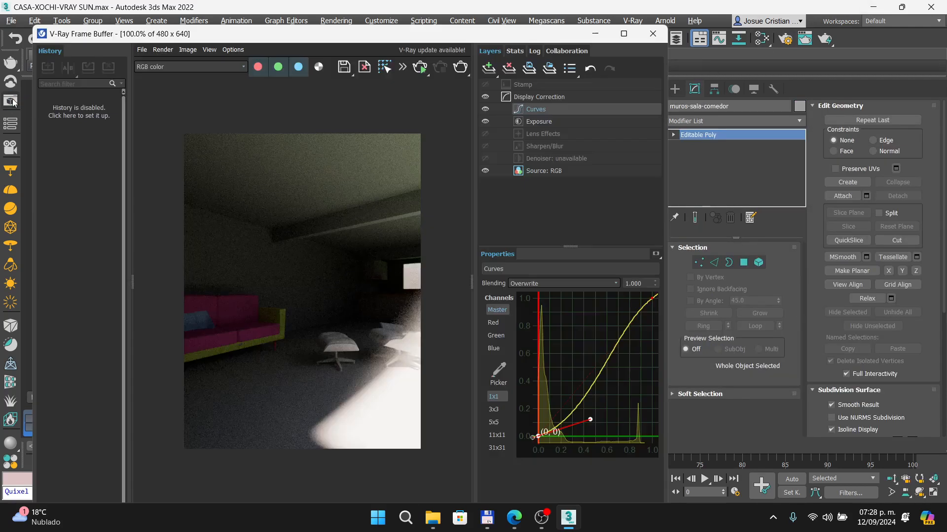
pyautogui.click(461, 68)
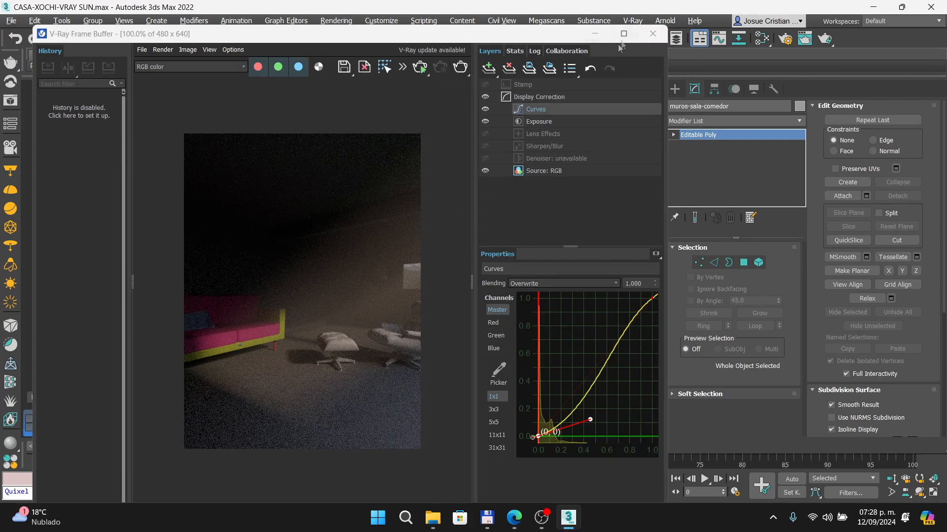
pyautogui.click(653, 34)
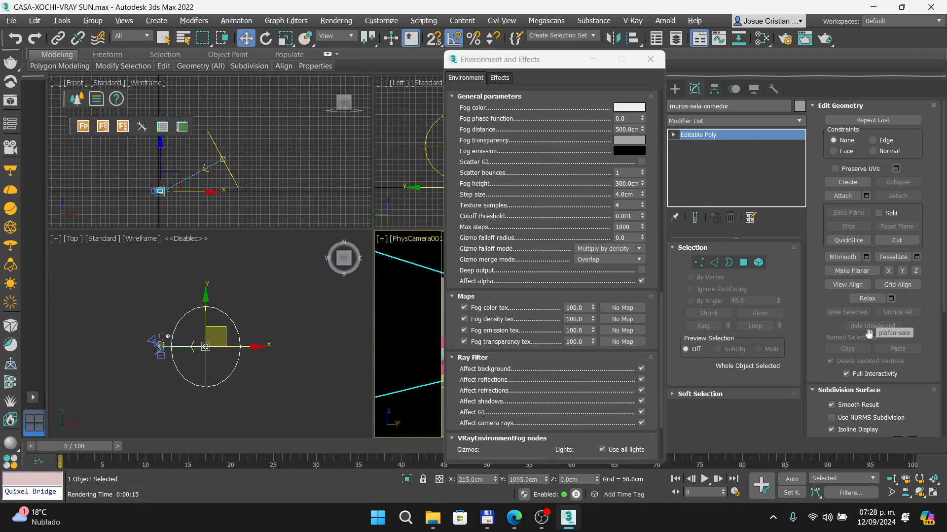
# Select PhysCamera001 from its viewport and set its target exposure gain to 7 EV.
pyautogui.click(413, 239)
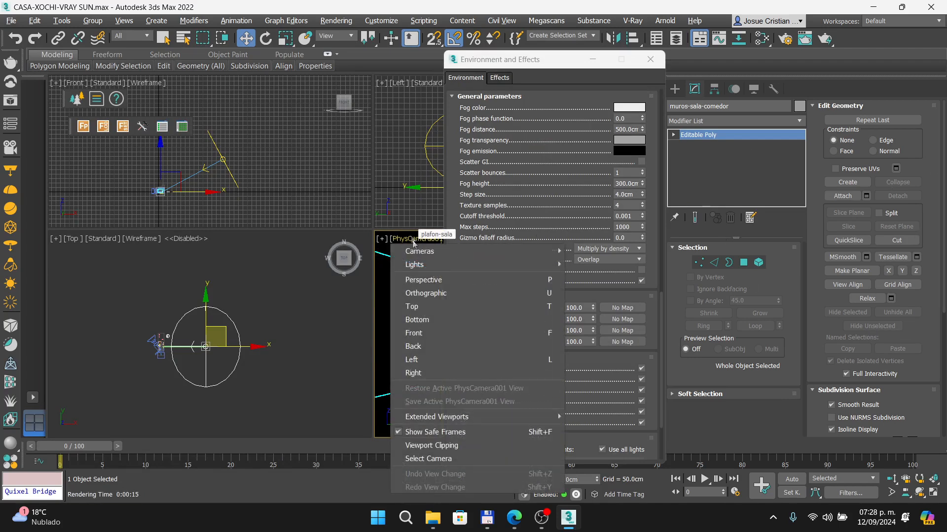
pyautogui.click(434, 461)
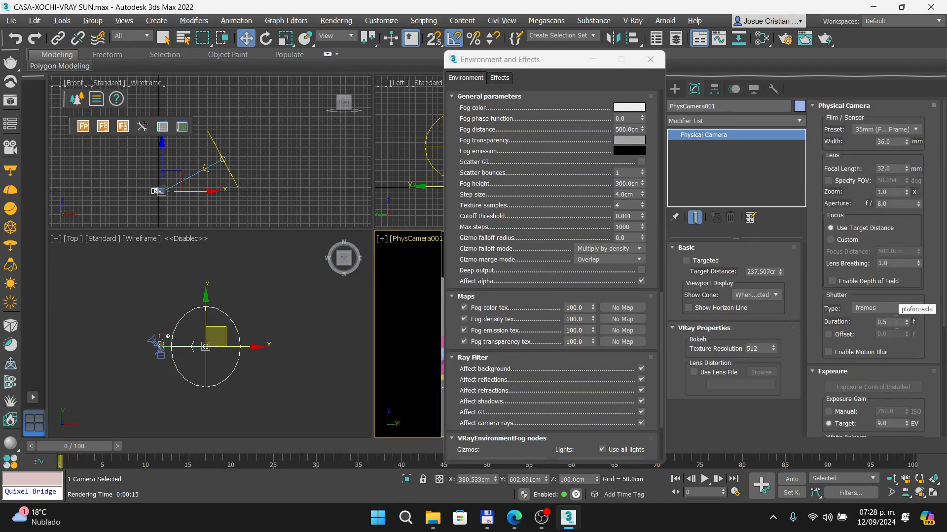
pyautogui.doubleClick(891, 424)
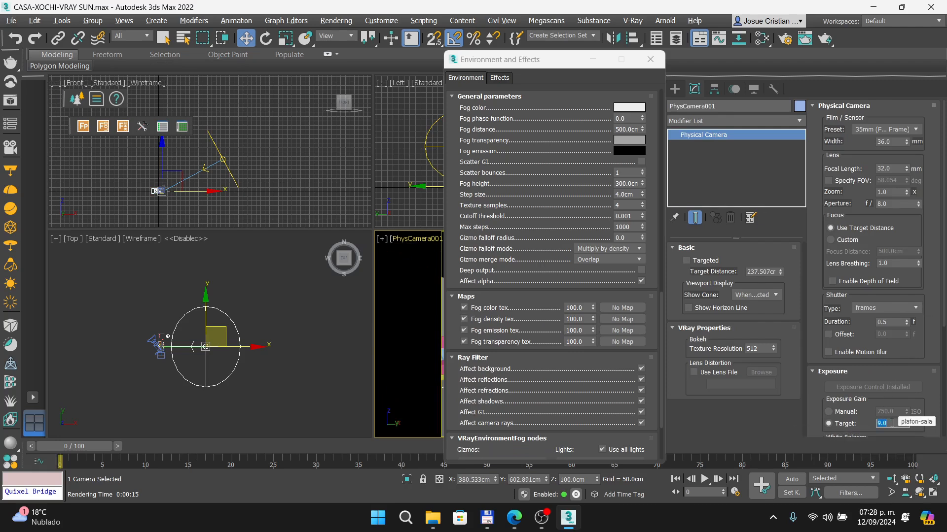
pyautogui.write('7')
pyautogui.press('Return')
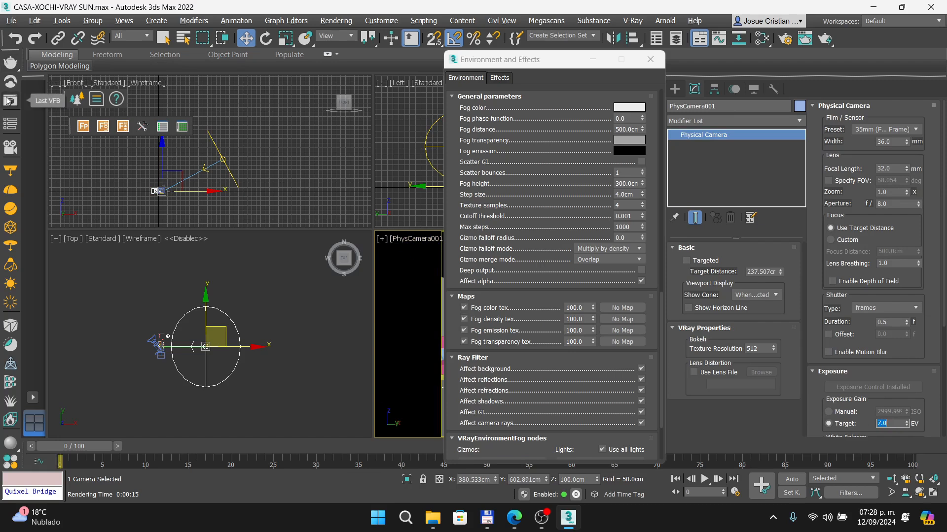
# Set the Fog height to 400 cm, render the interior view, and close the frame buffer.
pyautogui.doubleClick(626, 183)
pyautogui.write('400')
pyautogui.press('Return')
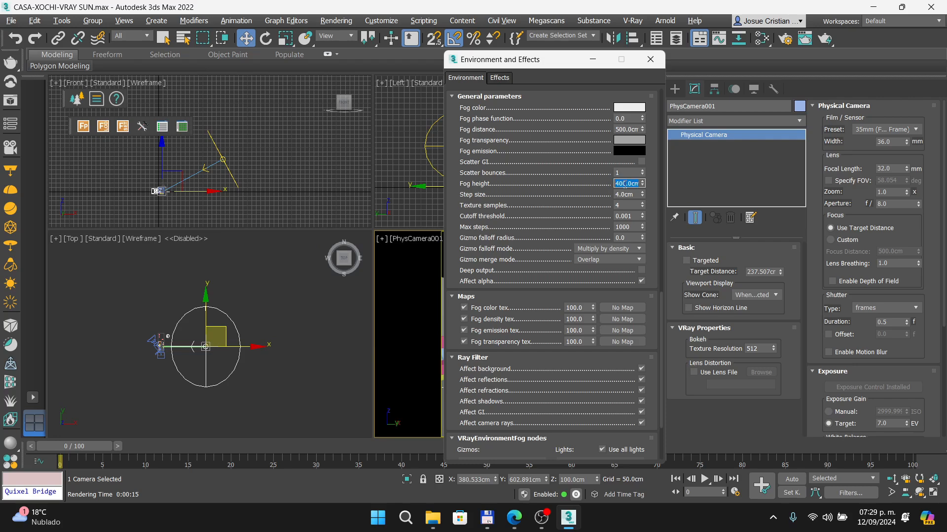
pyautogui.click(16, 103)
pyautogui.click(460, 68)
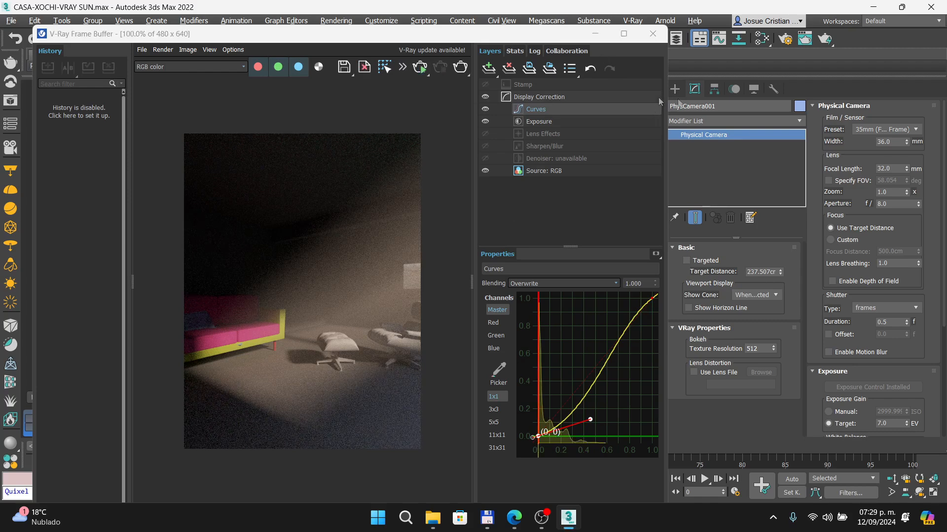
pyautogui.click(652, 33)
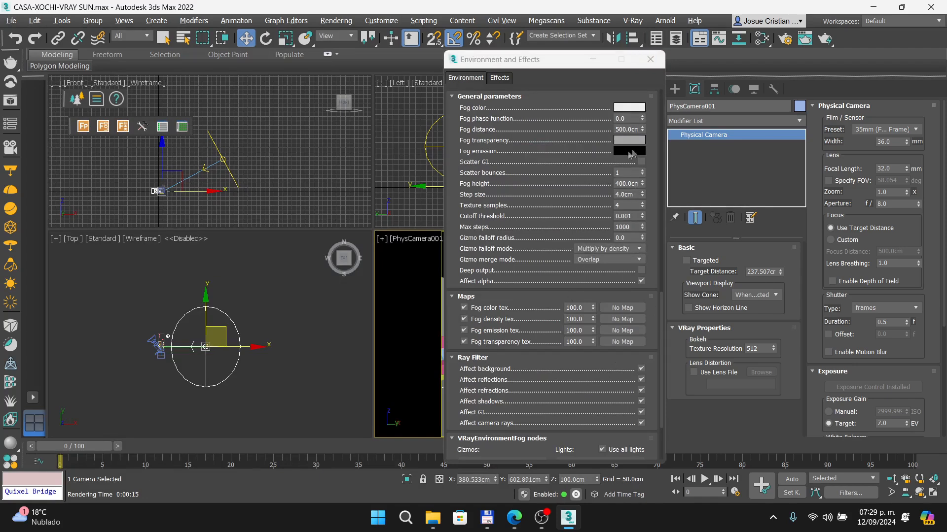
# Set the Fog distance to 1000 cm, render the interior view, then stop the render and close the frame buffer.
pyautogui.doubleClick(632, 129)
pyautogui.write('1000')
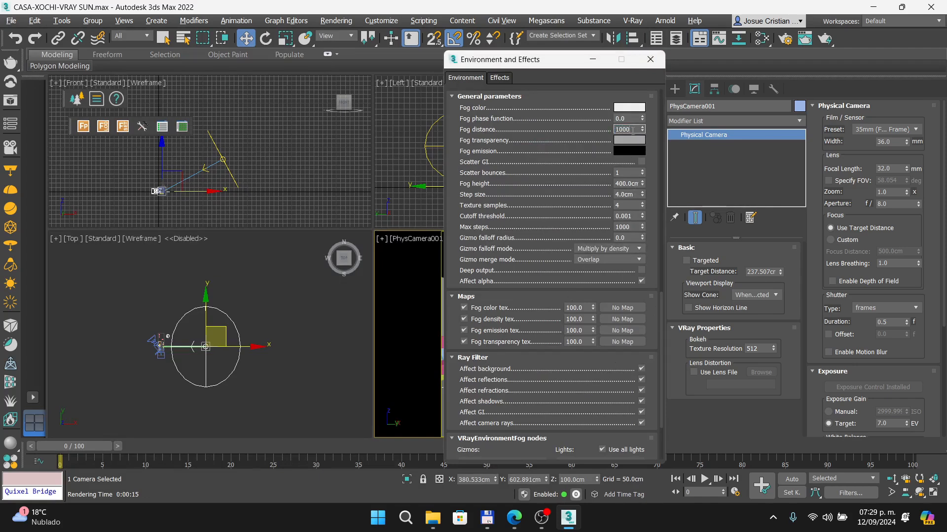
pyautogui.click(16, 102)
pyautogui.click(462, 70)
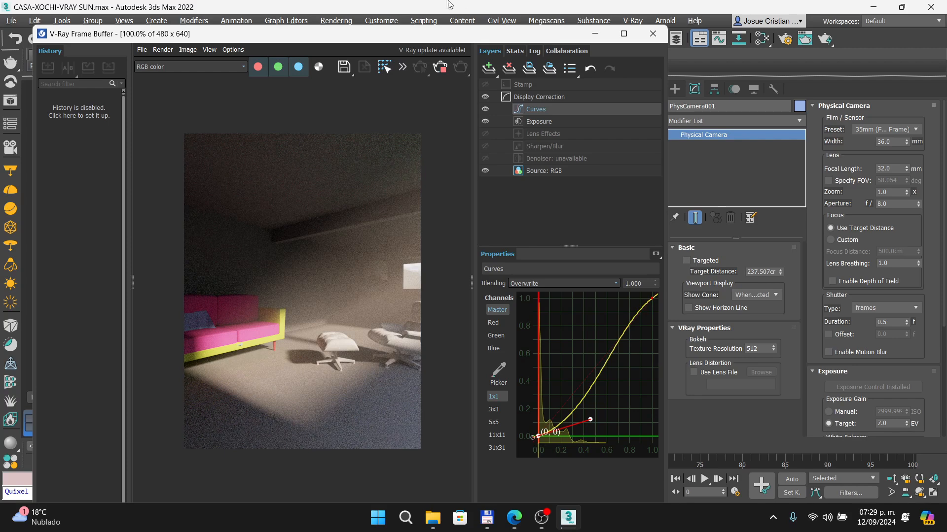
pyautogui.click(440, 68)
pyautogui.click(664, 39)
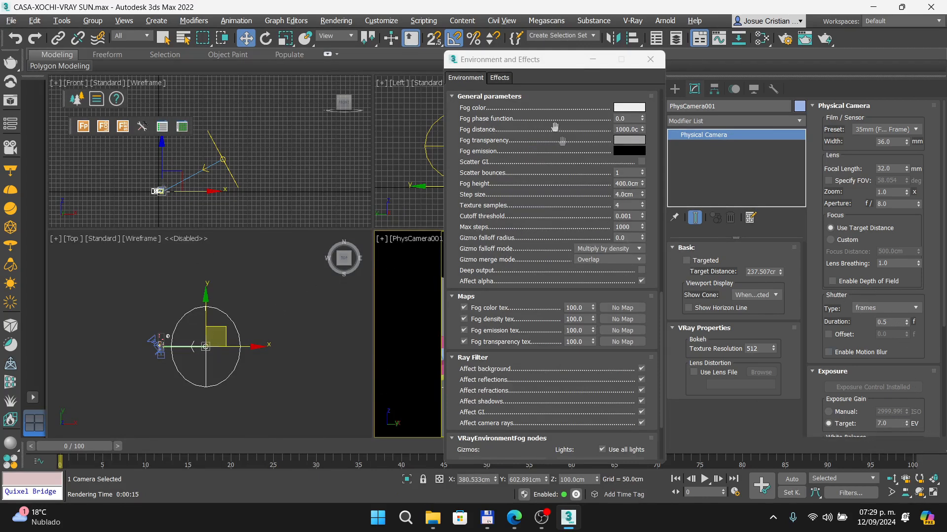
# Delete VRayEnvironmentFog from the atmosphere effects and close the environment settings.
pyautogui.moveTo(661, 310); pyautogui.dragTo(661, 236)
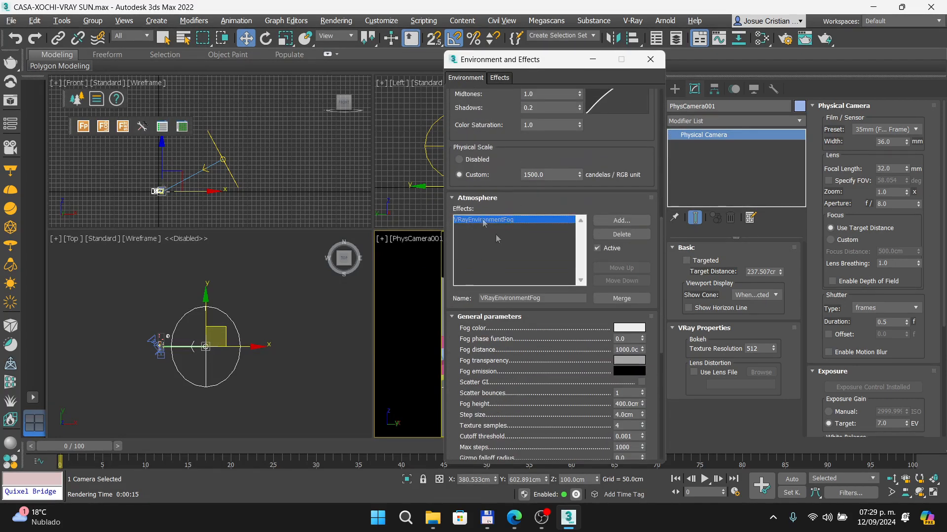
pyautogui.click(635, 235)
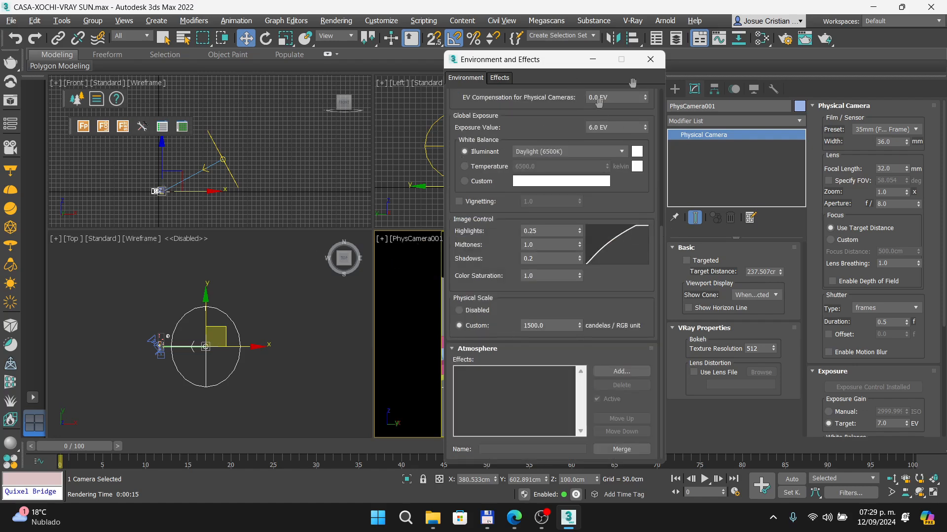
pyautogui.click(649, 61)
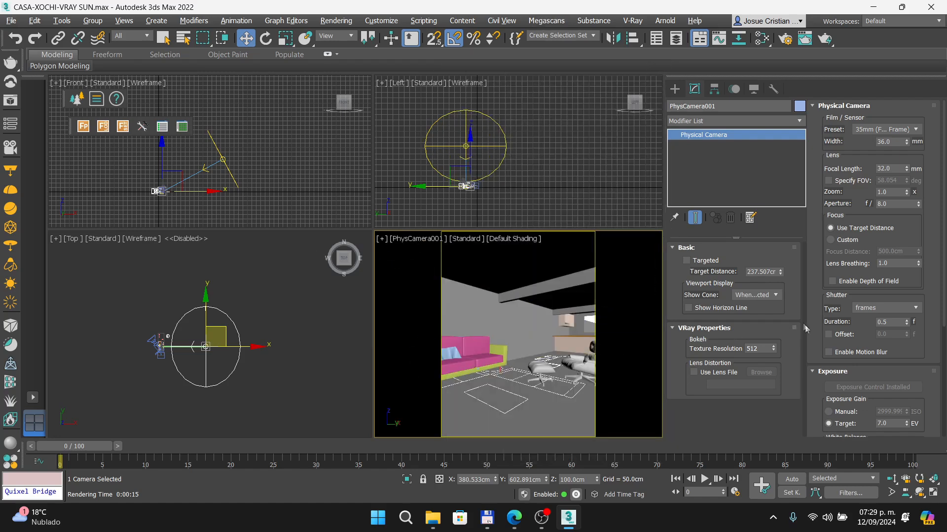
# Render the interior view without fog, then stop the render and close the frame buffer.
pyautogui.click(10, 101)
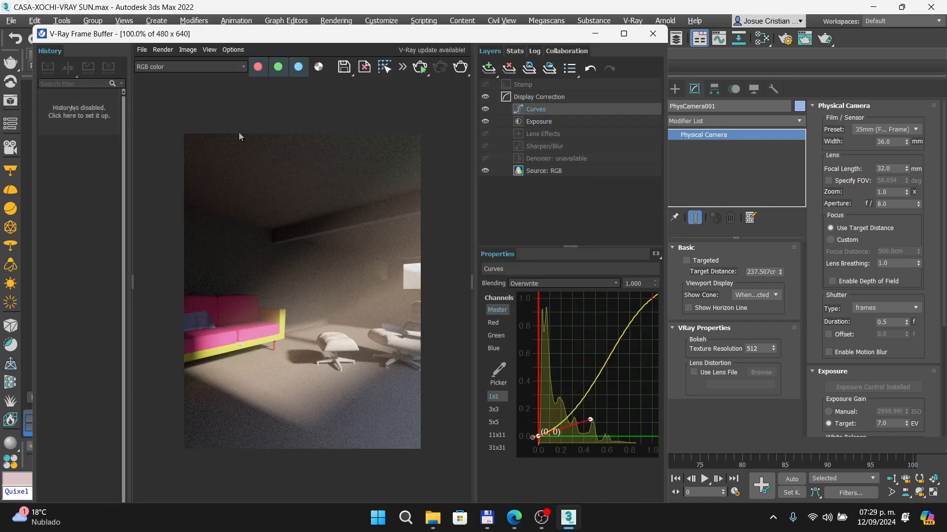
pyautogui.click(461, 69)
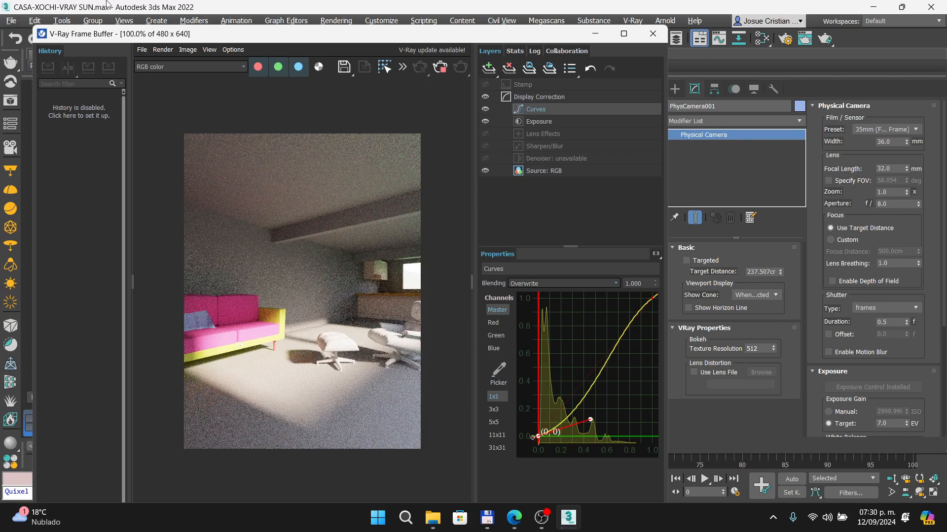
pyautogui.click(440, 71)
pyautogui.click(654, 33)
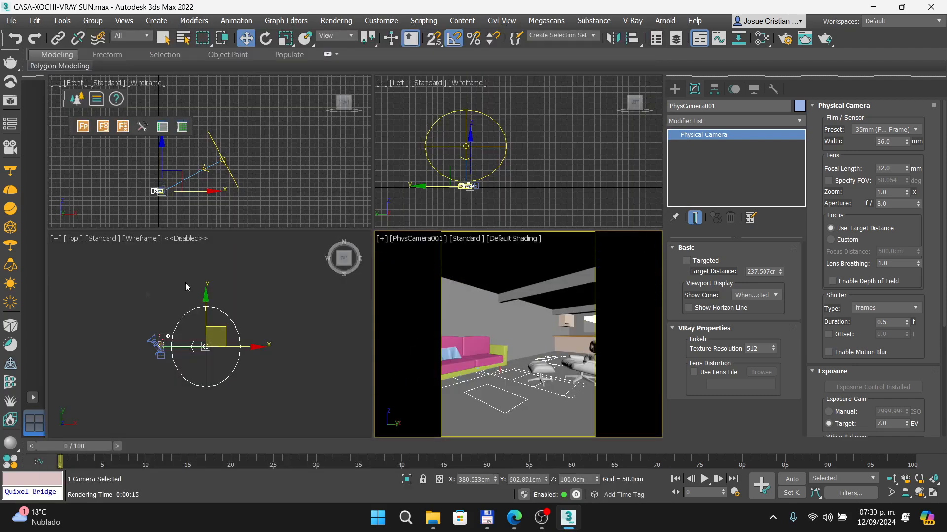
# Raise VRaySun001 in the Front view to about X 6977 cm, Z 9750 cm.
pyautogui.click(220, 161)
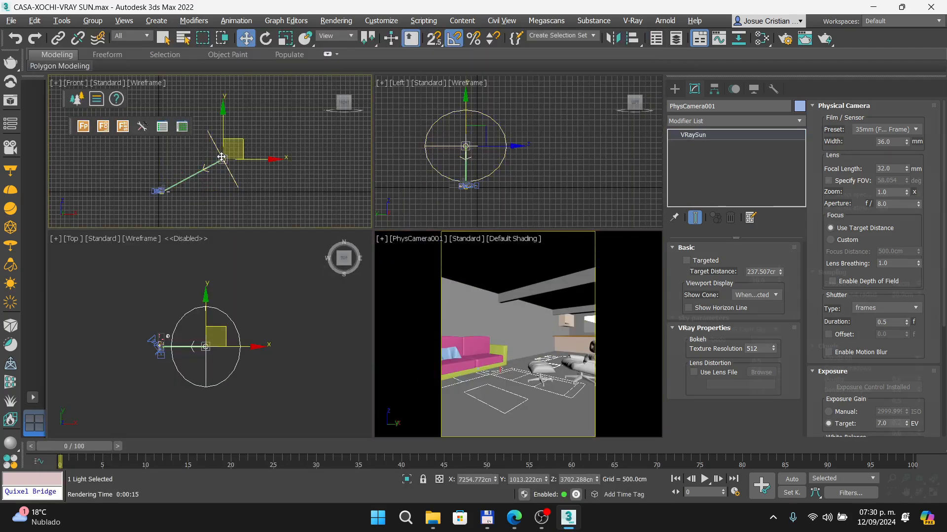
pyautogui.moveTo(225, 129); pyautogui.dragTo(216, 76)
pyautogui.moveTo(244, 104); pyautogui.dragTo(243, 104)
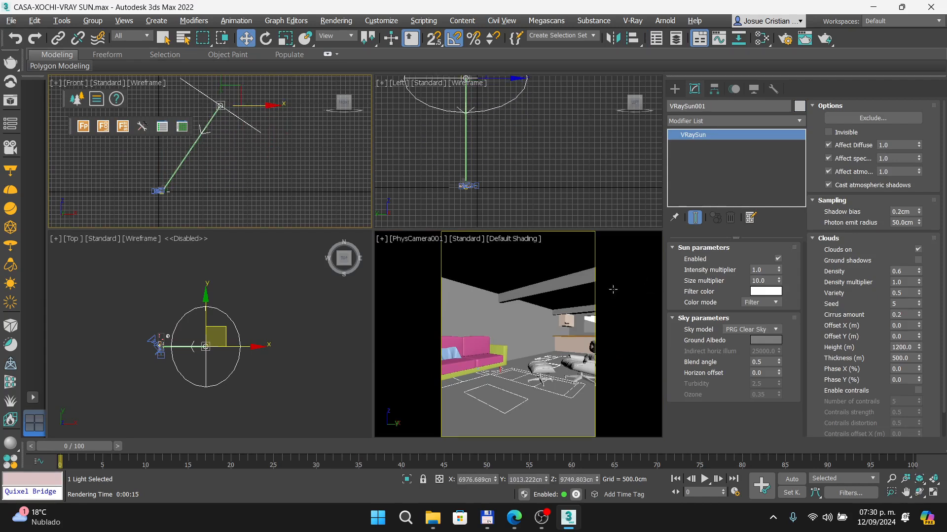
# Render the interior PhysCamera001 view with the raised sun, stop the render and close the frame buffer.
pyautogui.rightClick(401, 243)
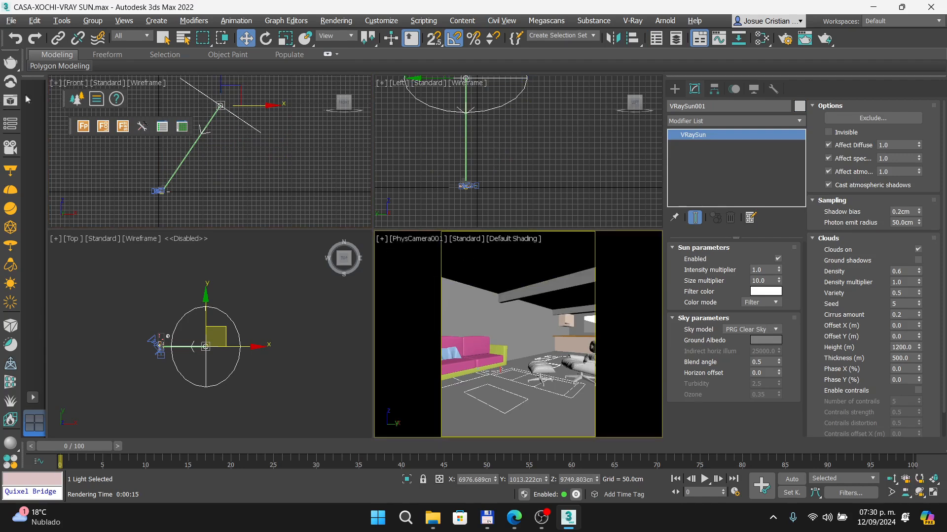
pyautogui.click(10, 100)
pyautogui.click(460, 67)
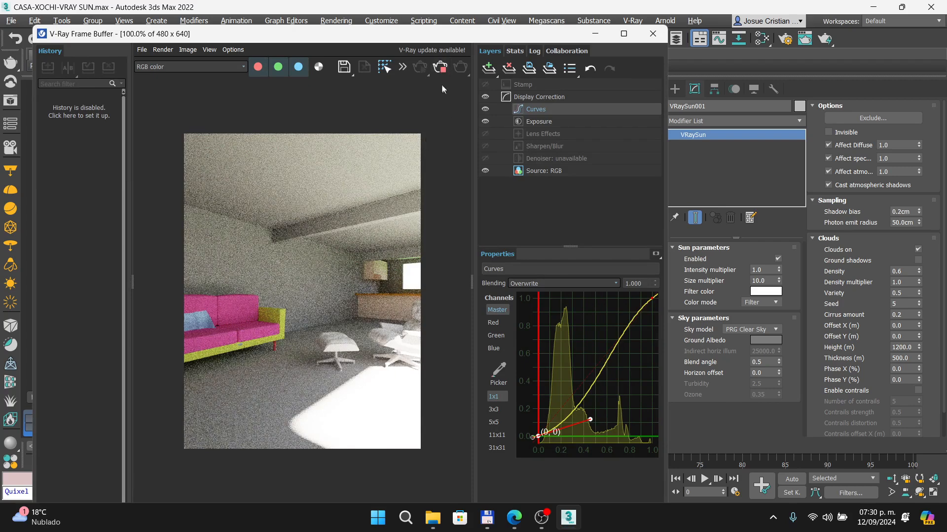
pyautogui.click(442, 69)
pyautogui.click(652, 33)
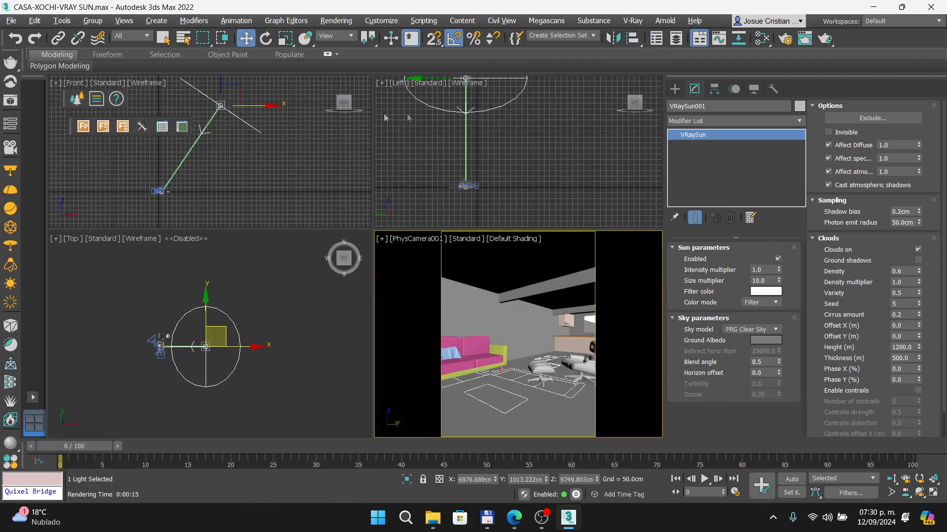
# Raise VRaySun001 in the Front view to about X 5715 cm, Z 16967 cm, and test-render the interior view, stopping it early.
pyautogui.scroll(-2, 241, 140)
pyautogui.moveTo(241, 140); pyautogui.dragTo(259, 179, button='middle')
pyautogui.moveTo(259, 137); pyautogui.dragTo(248, 82)
pyautogui.rightClick(471, 270)
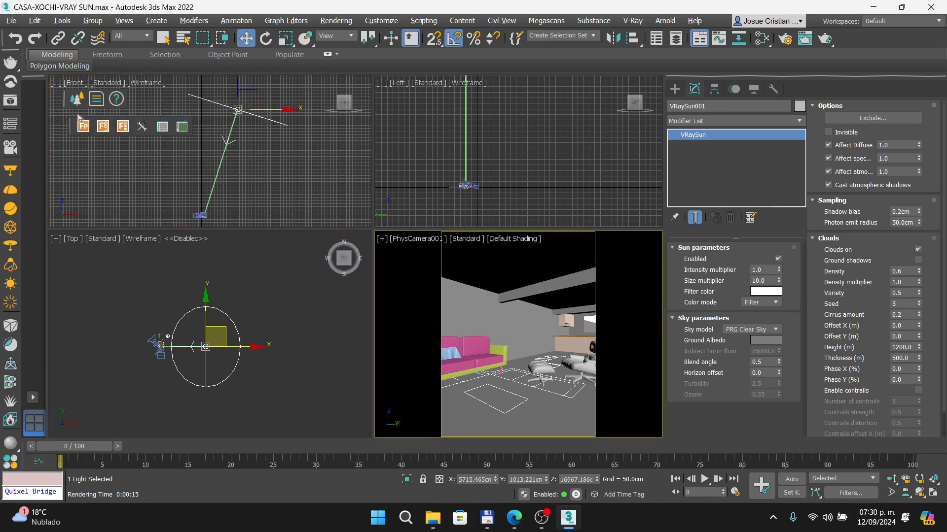
pyautogui.hotkey('shift', 'q')
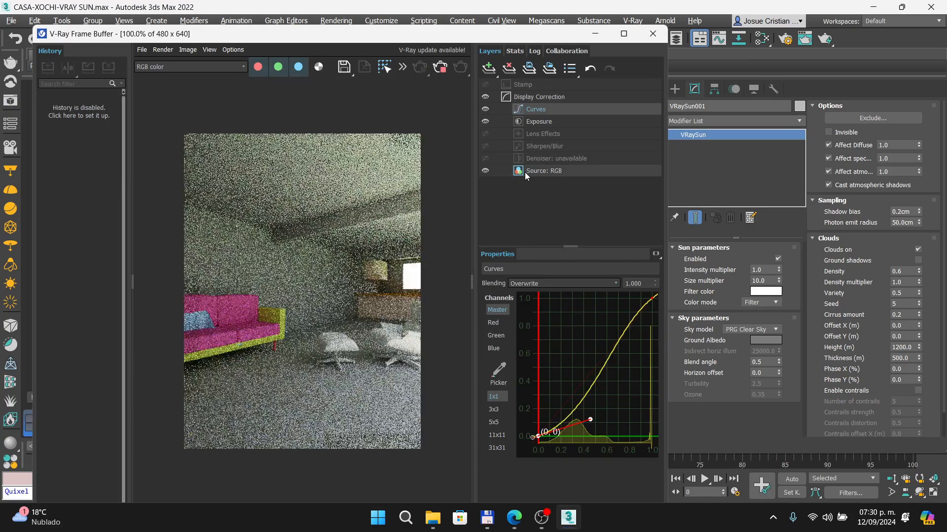
pyautogui.click(439, 76)
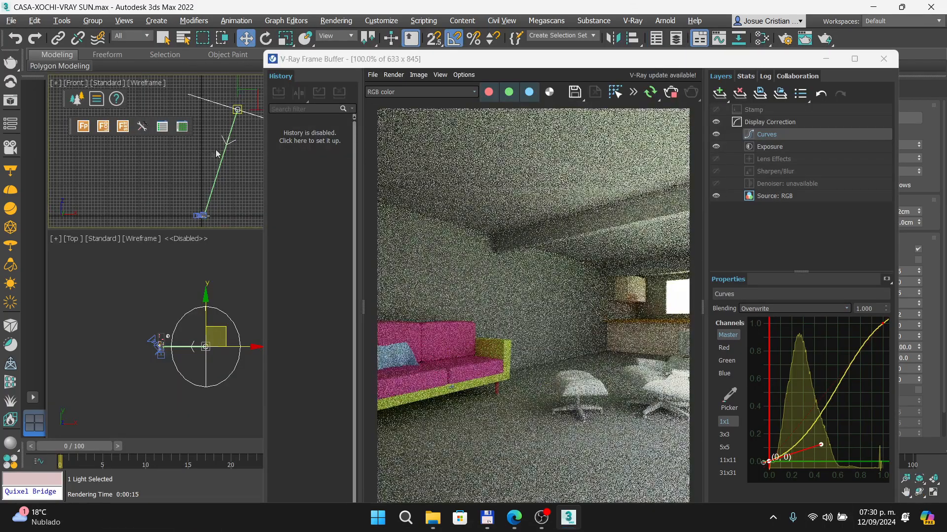
# Lower VRaySun001 in the Front view to about X 7204 cm, Z 14201 cm during interactive rendering and move the frame buffer aside.
pyautogui.moveTo(240, 89); pyautogui.dragTo(251, 107)
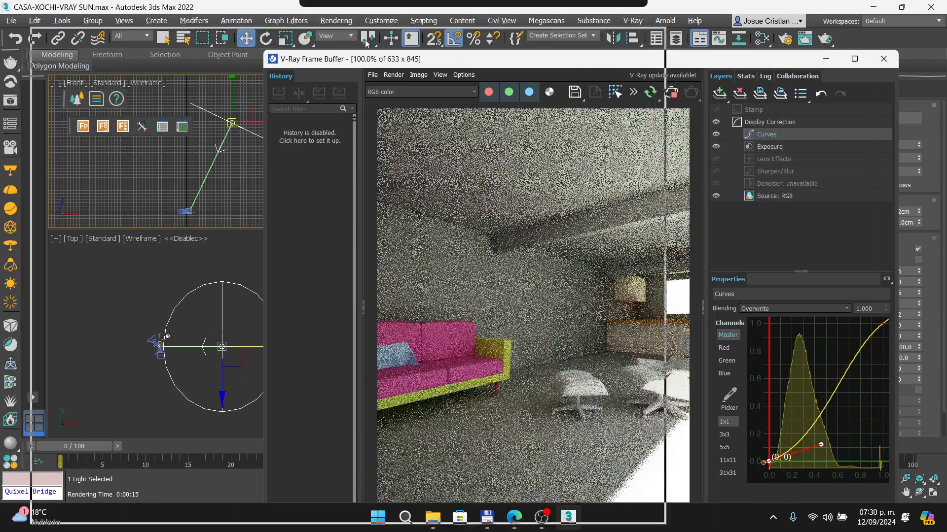
pyautogui.moveTo(510, 57); pyautogui.dragTo(277, 36)
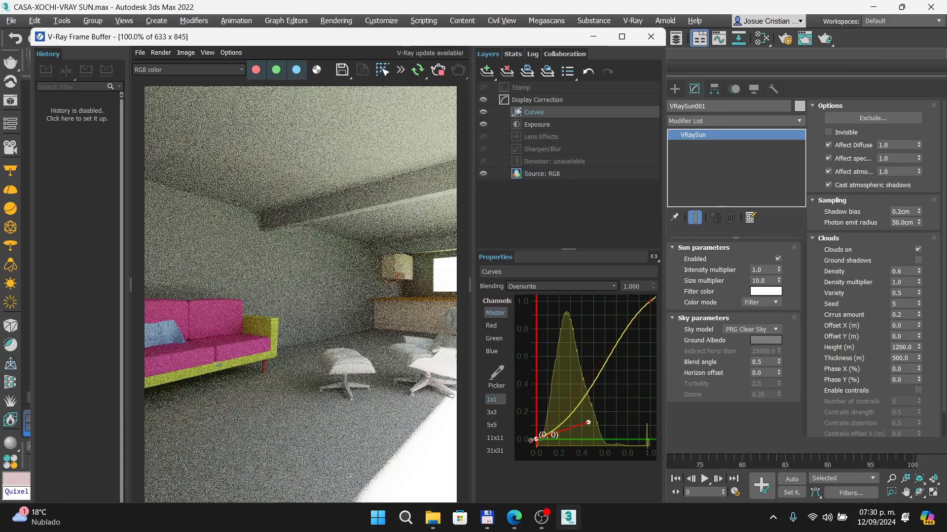
# Switch to Edge, advance the VraySun presentation to its end screen and return to 3ds Max.
pyautogui.click(515, 518)
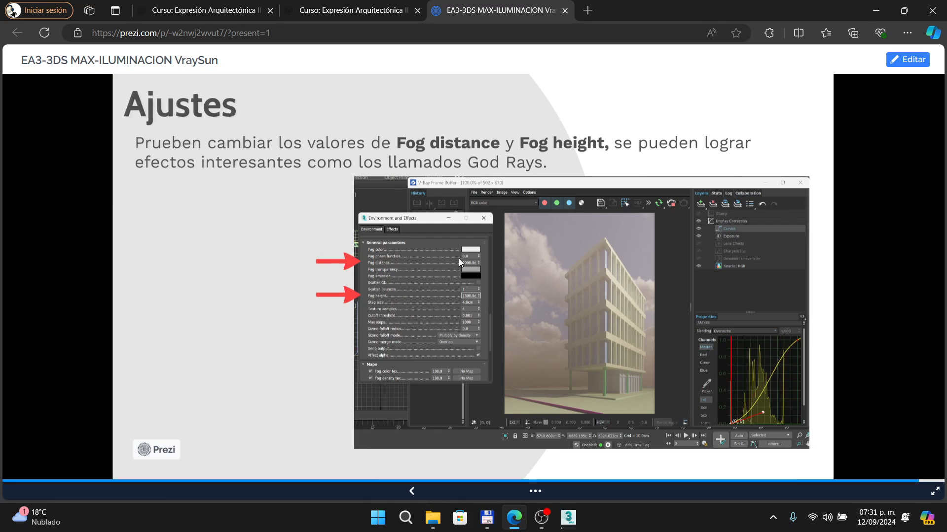
pyautogui.press('Right')
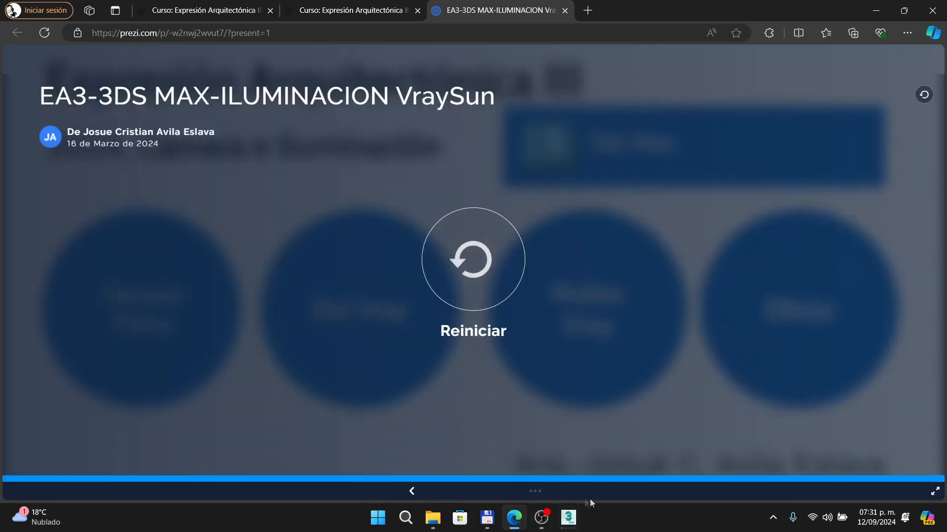
pyautogui.click(568, 518)
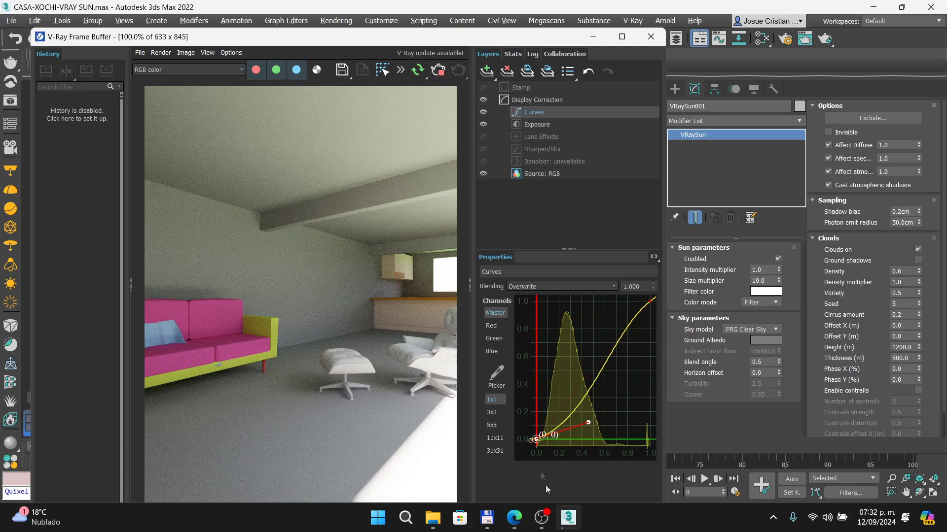
# Switch to Edge and examine the course pages for the lighting downloads, including the HDRI and LUT packages, and the LUT video section.
pyautogui.click(513, 526)
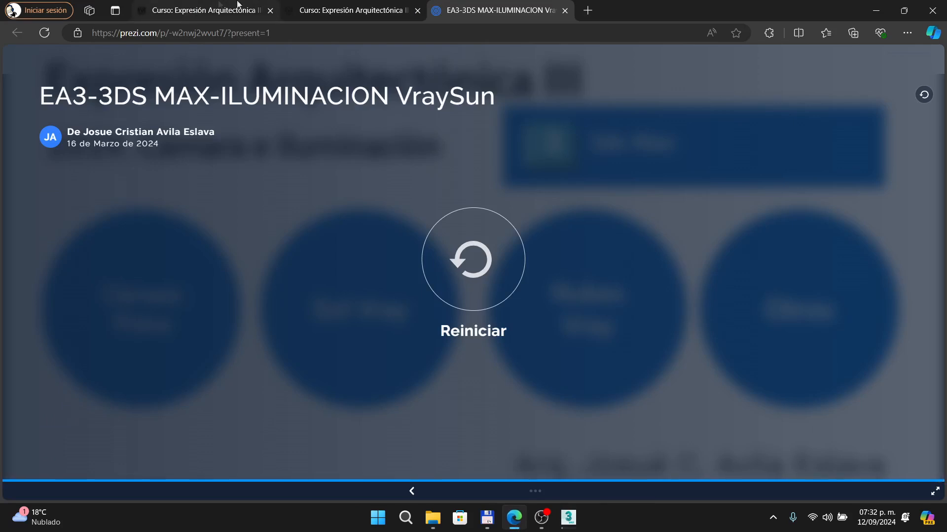
pyautogui.click(221, 11)
pyautogui.click(350, 10)
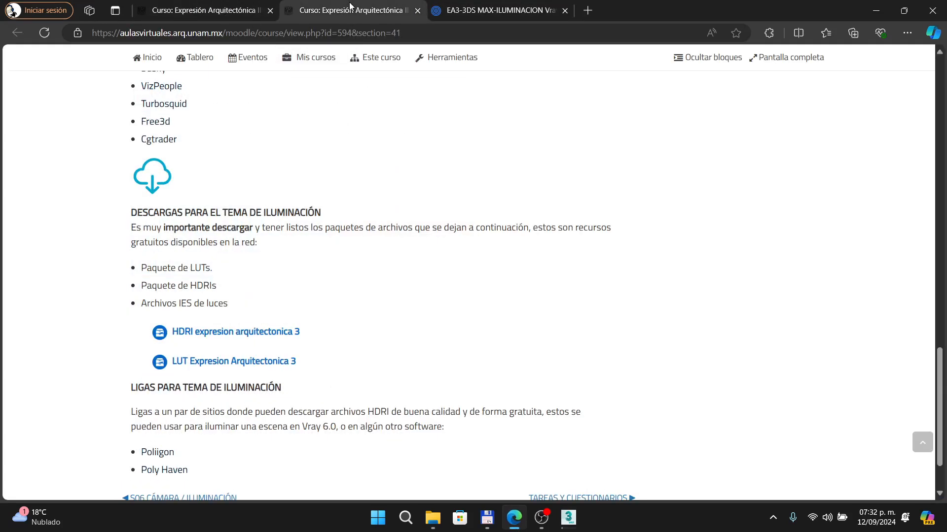
pyautogui.hotkey('ctrl', 'shift', 'Tab')
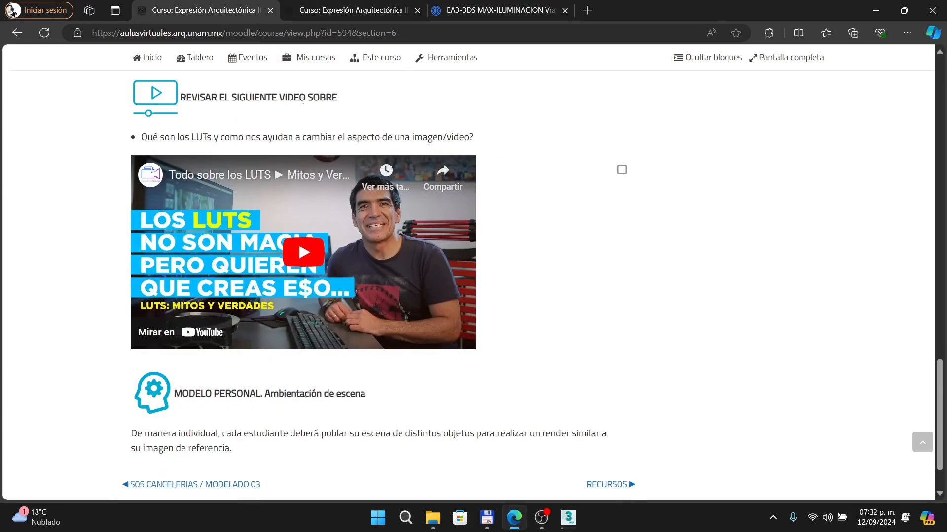
pyautogui.click(353, 10)
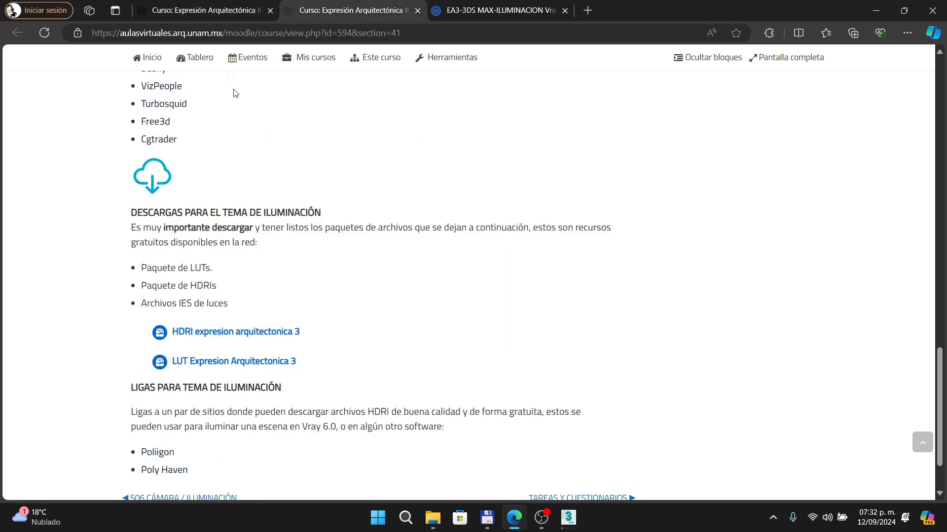
pyautogui.scroll(-2, 270, 274)
pyautogui.scroll(3, 268, 274)
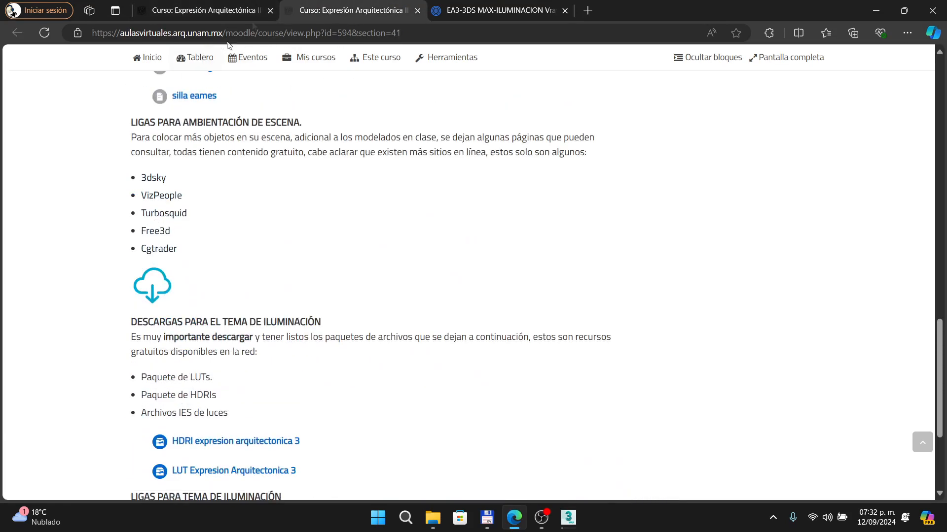
pyautogui.scroll(10, 254, 170)
pyautogui.scroll(-3, 254, 170)
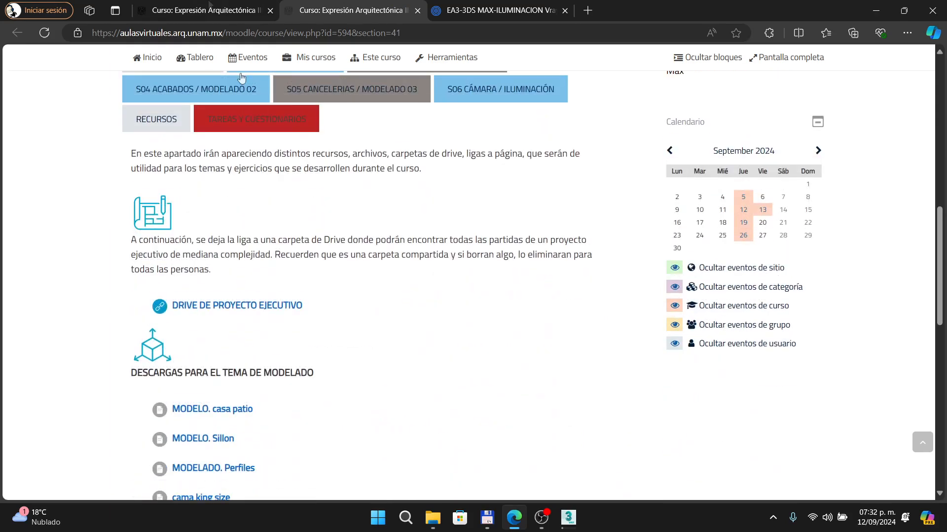
pyautogui.click(203, 5)
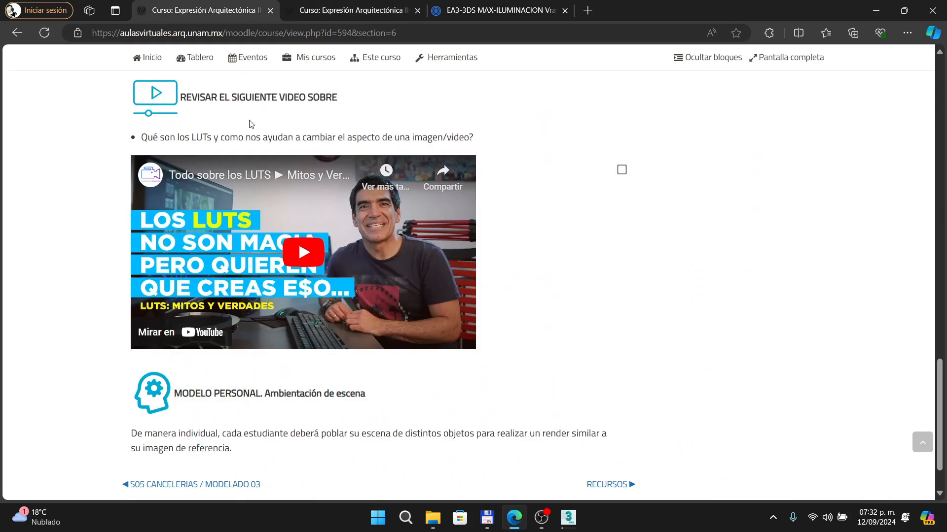
# Return to 3ds Max, close the frame buffer and switch the camera viewport to VRayCam001.
pyautogui.click(571, 520)
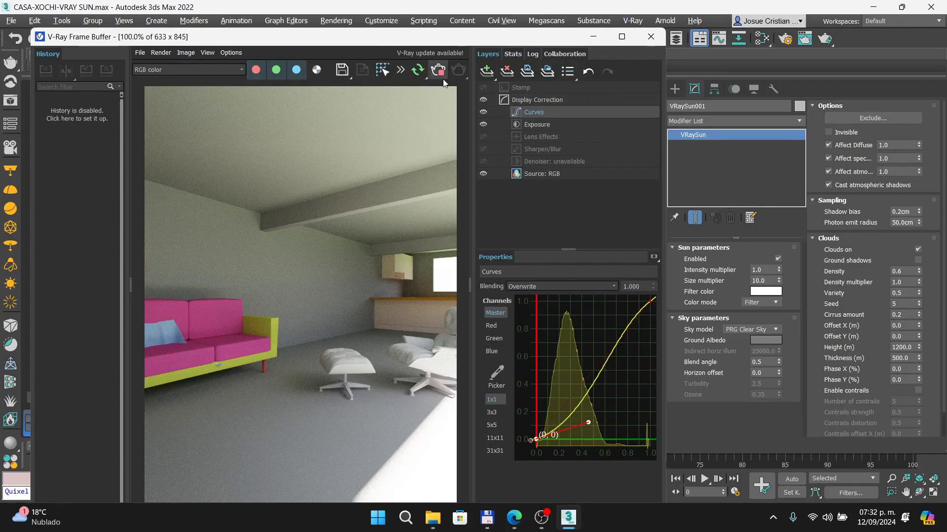
pyautogui.click(651, 38)
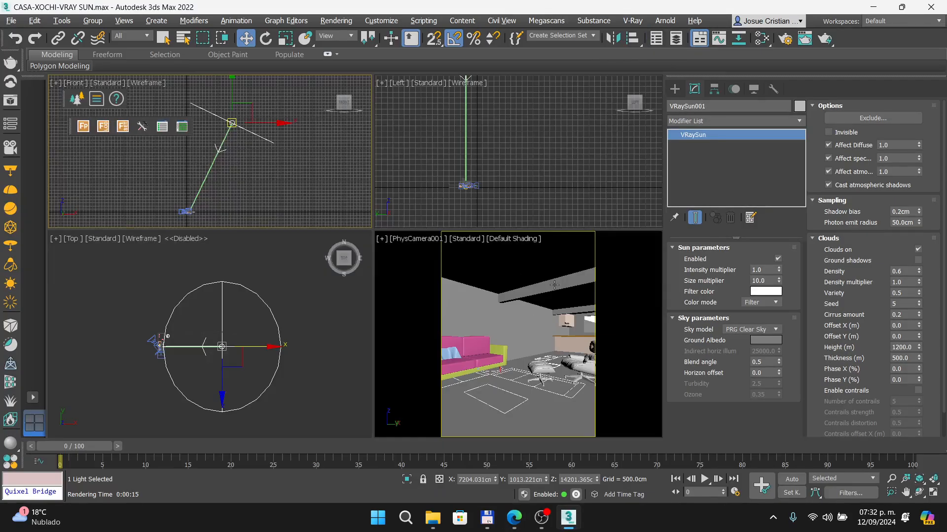
pyautogui.press('c')
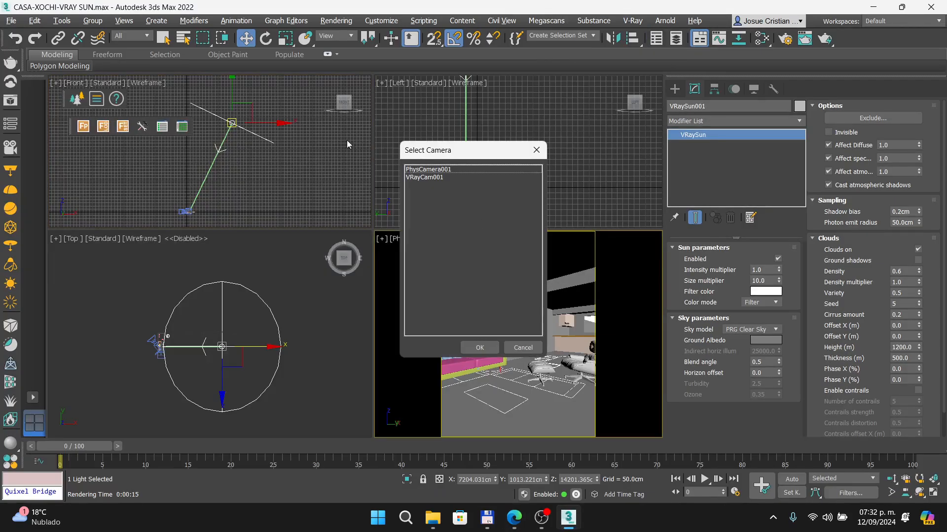
pyautogui.doubleClick(433, 178)
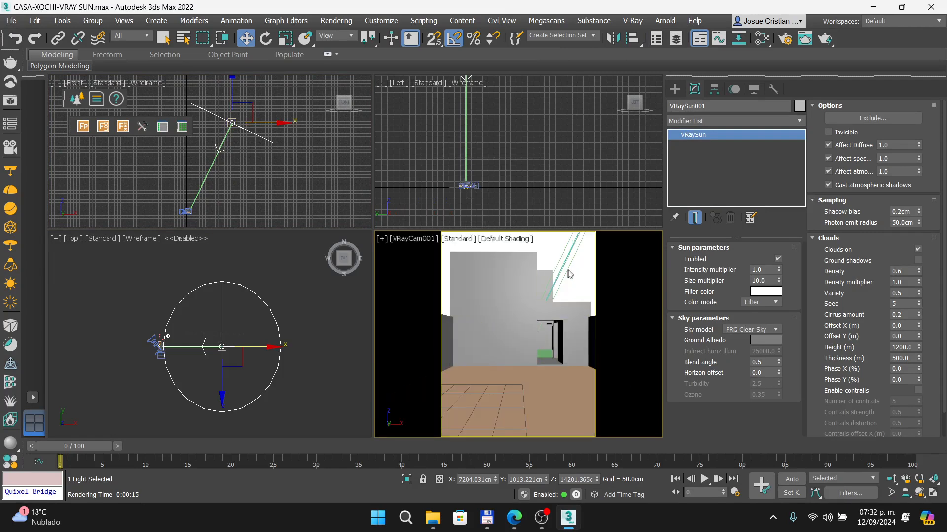
# Switch to Edge and open the RECURSOS section of the course page.
pyautogui.click(523, 519)
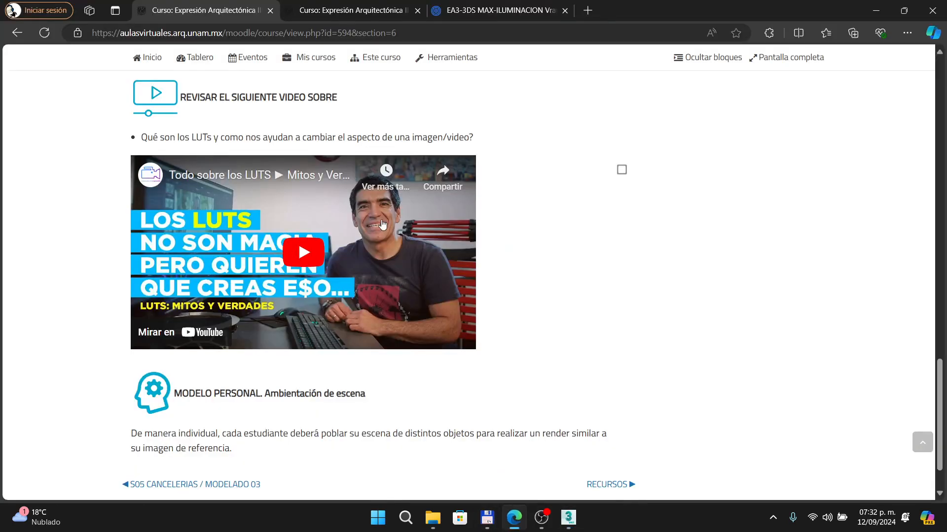
pyautogui.scroll(10, 296, 197)
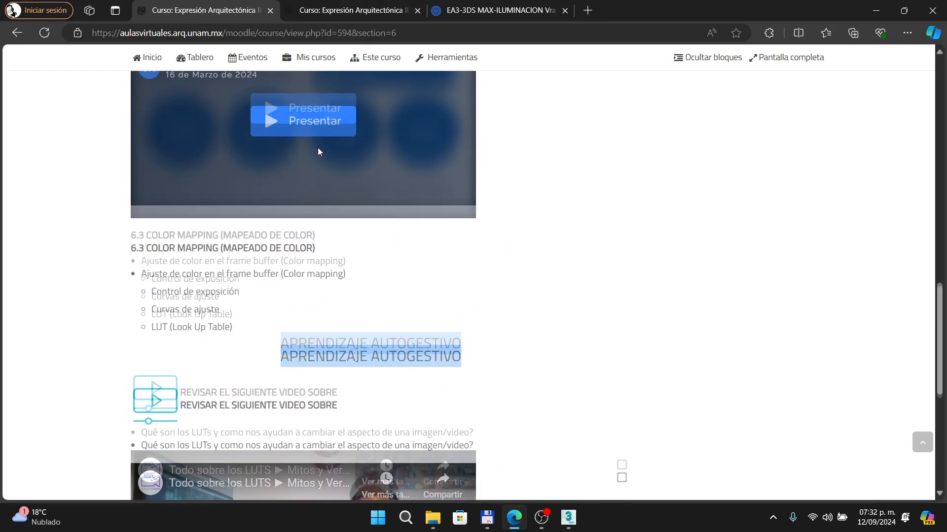
pyautogui.scroll(7, 274, 196)
pyautogui.scroll(-2, 212, 330)
pyautogui.click(153, 338)
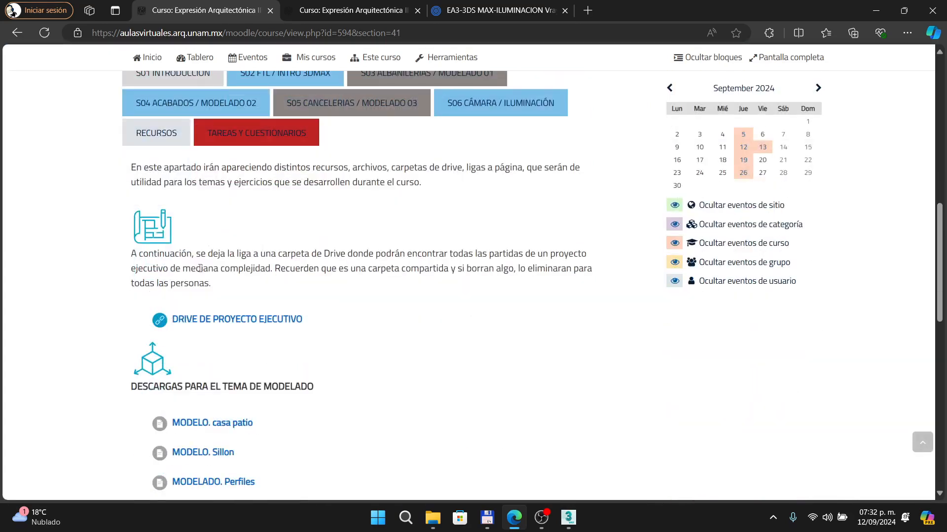
# Open the LUT folder on the D: drive in File Explorer and go back to the course page.
pyautogui.click(433, 518)
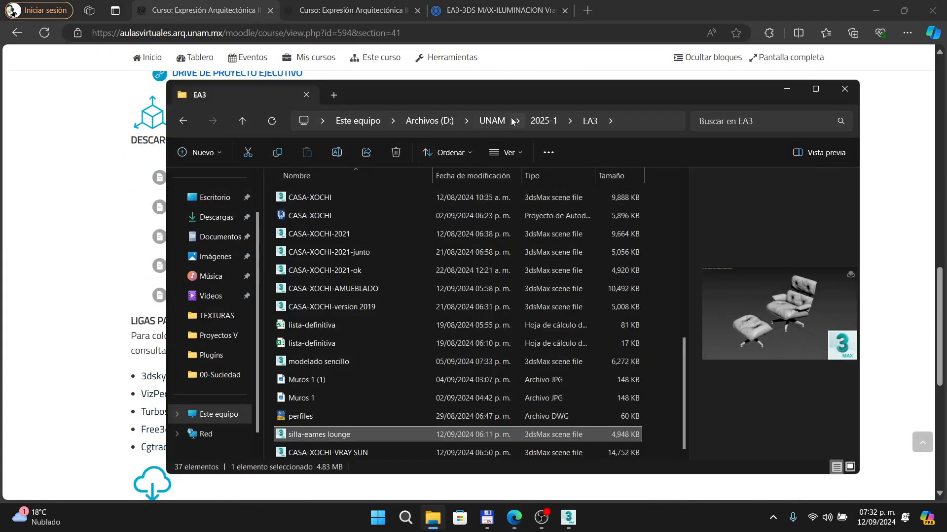
pyautogui.click(427, 120)
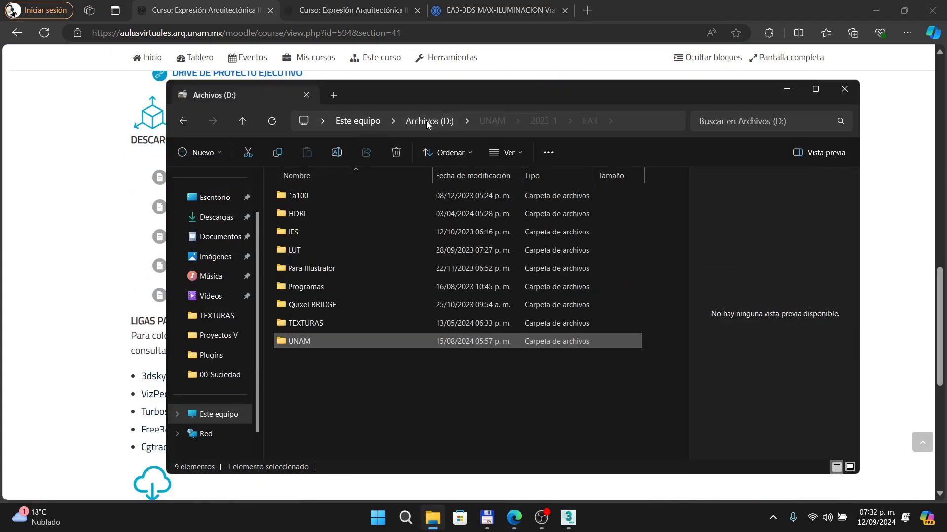
pyautogui.doubleClick(298, 247)
pyautogui.click(77, 310)
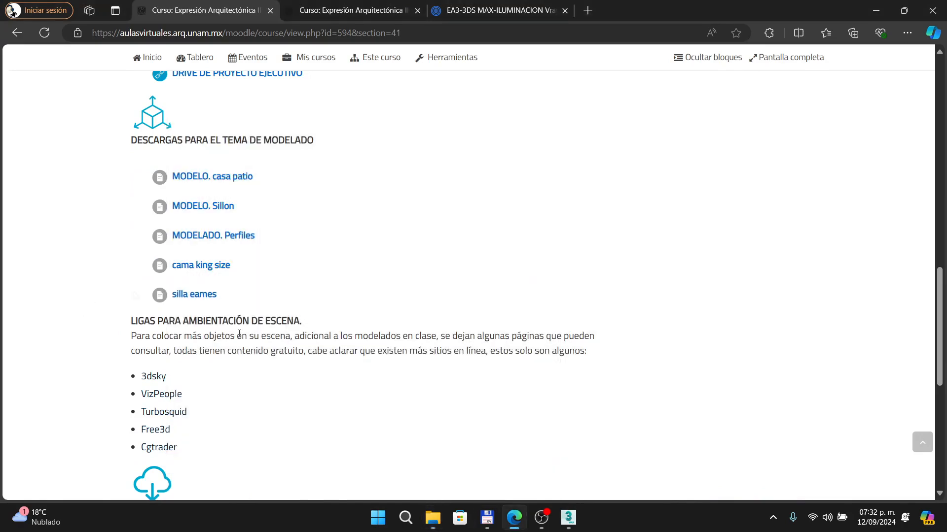
# Return to 3ds Max, open the V-Ray frame buffer and render the exterior VRayCam001 view.
pyautogui.click(565, 521)
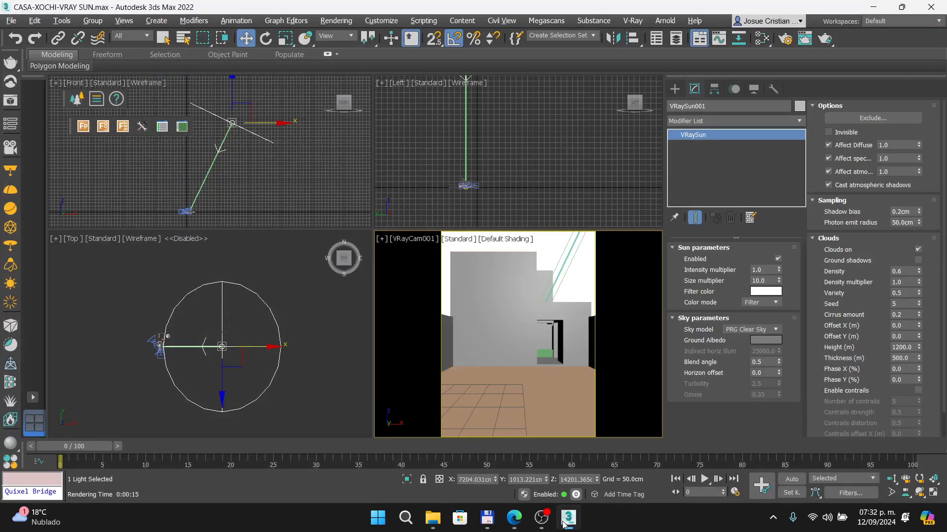
pyautogui.click(11, 101)
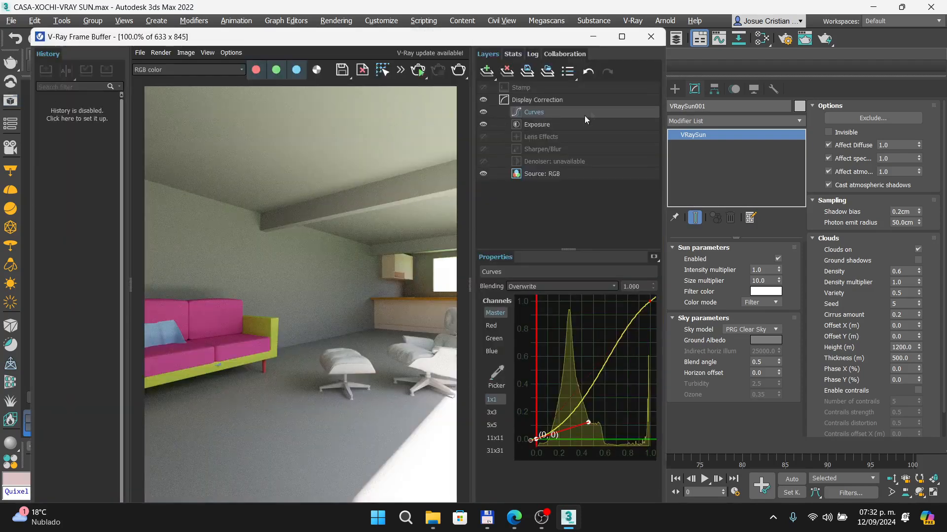
pyautogui.click(459, 72)
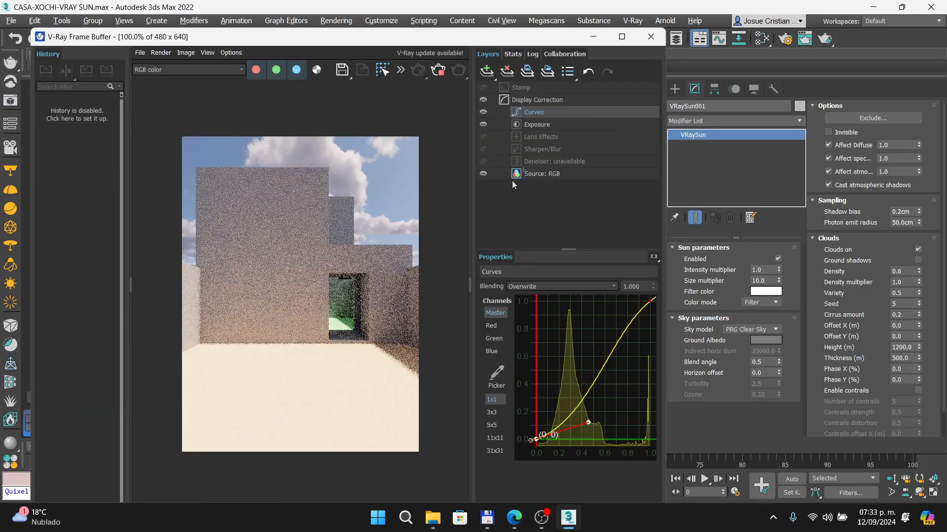
# Compare the exterior render with and without the Curves correction, leaving the Curves layer turned off.
pyautogui.click(483, 112)
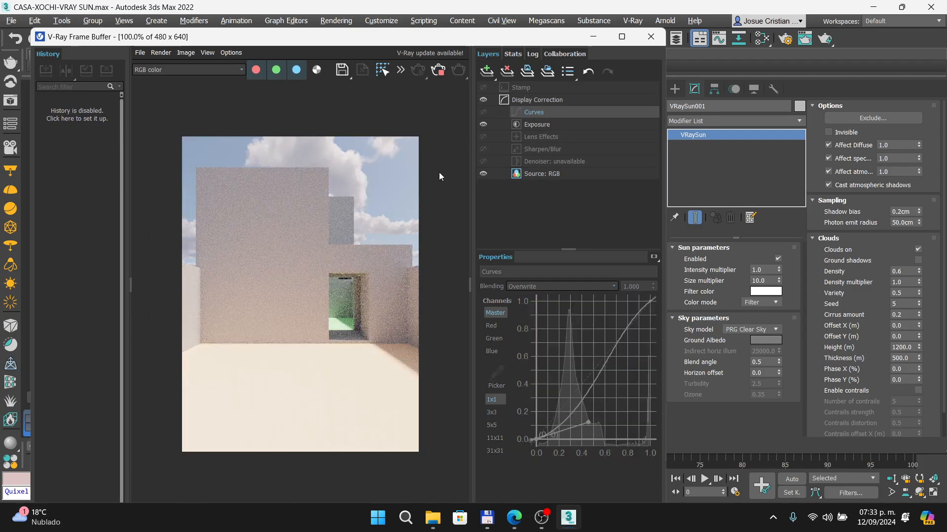
pyautogui.click(483, 113)
pyautogui.click(483, 112)
# Review the LUT folder's .cube files in File Explorer and return to the V-Ray Frame Buffer.
pyautogui.click(433, 518)
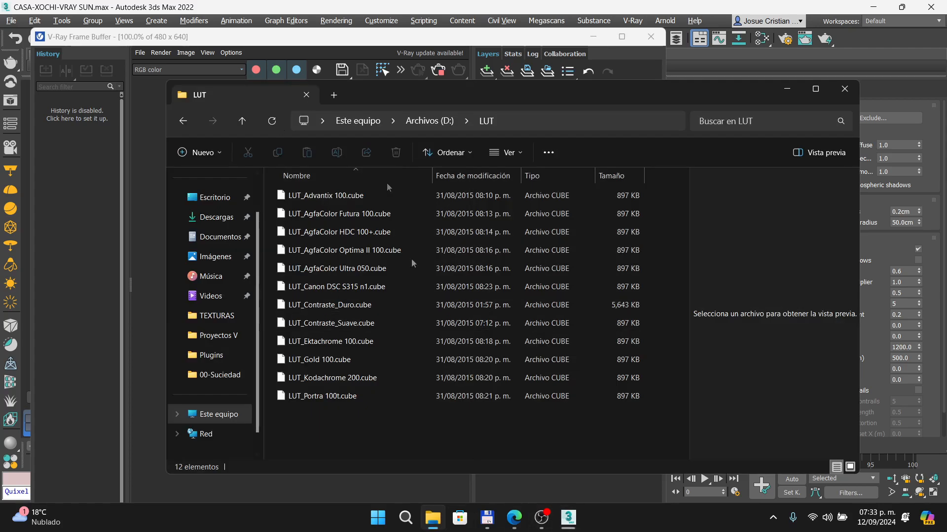
pyautogui.click(431, 39)
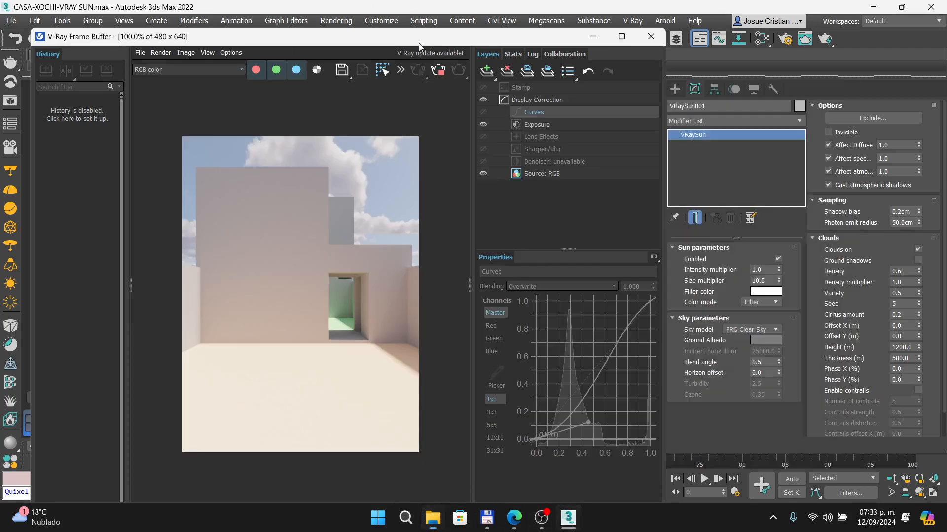
# Add a Lookup Table correction layer above Curves and load LUT_Contraste_Duro.cube from D:\LUT into it.
pyautogui.click(486, 71)
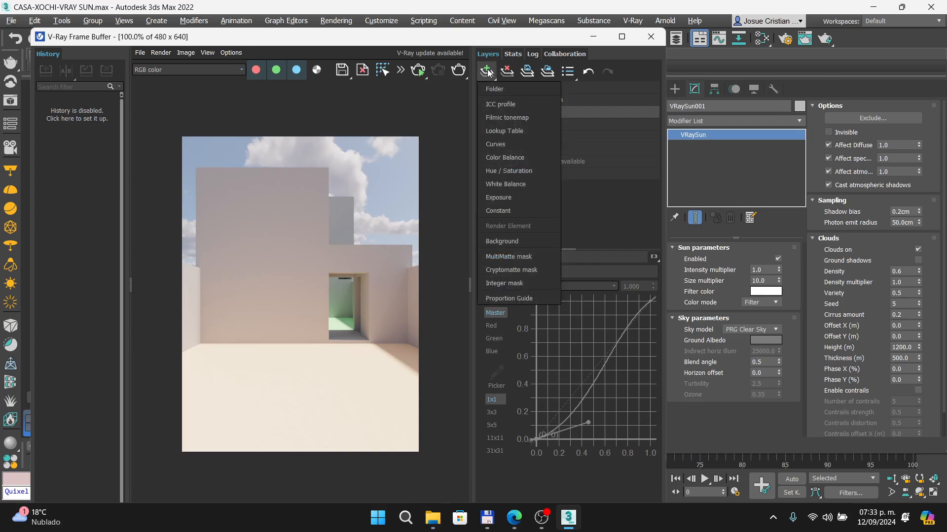
pyautogui.click(503, 132)
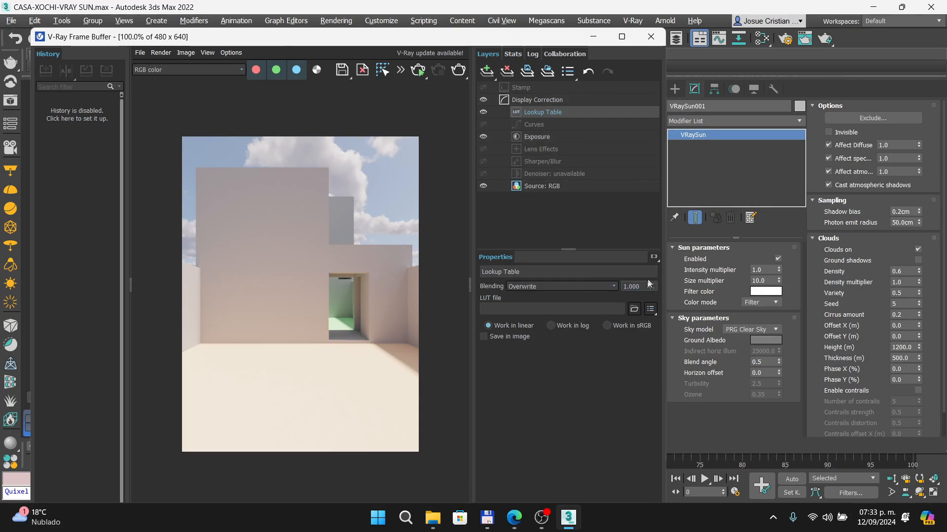
pyautogui.click(633, 310)
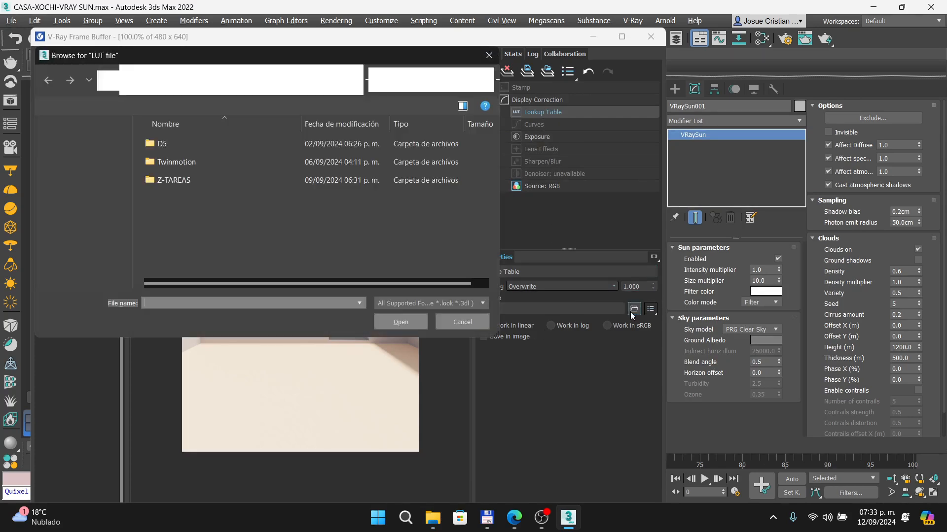
pyautogui.scroll(-5, 104, 193)
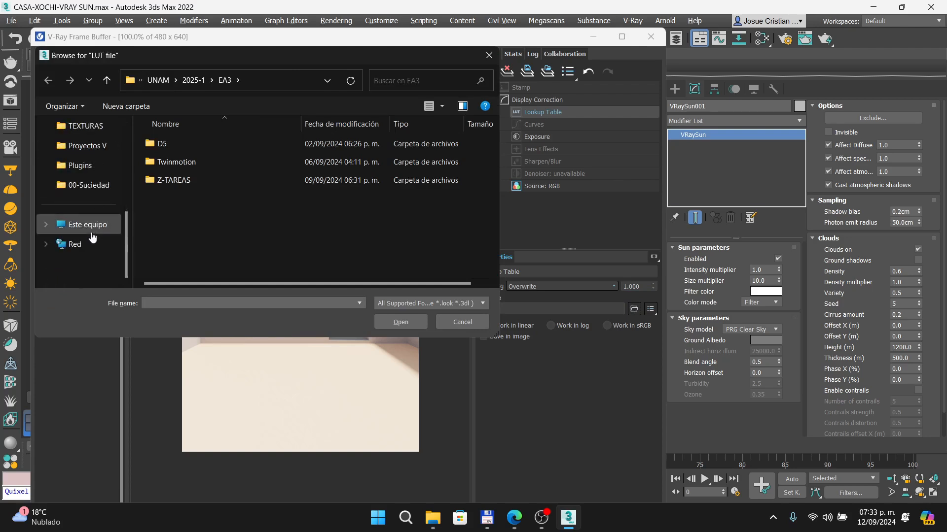
pyautogui.click(84, 224)
pyautogui.doubleClick(354, 164)
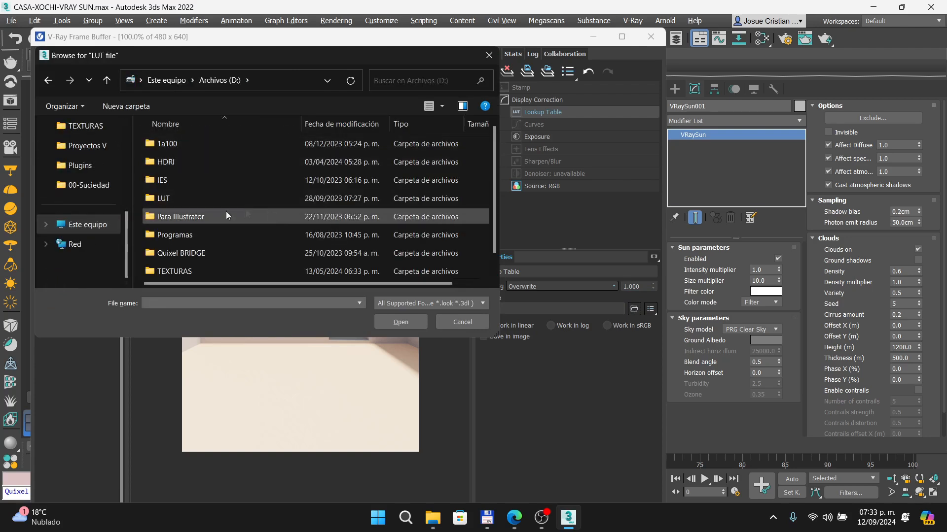
pyautogui.doubleClick(190, 203)
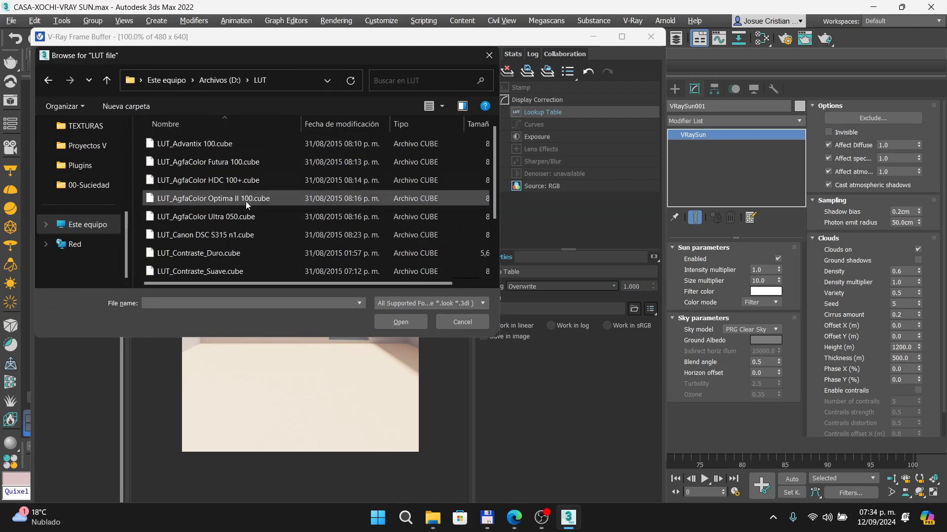
pyautogui.click(220, 254)
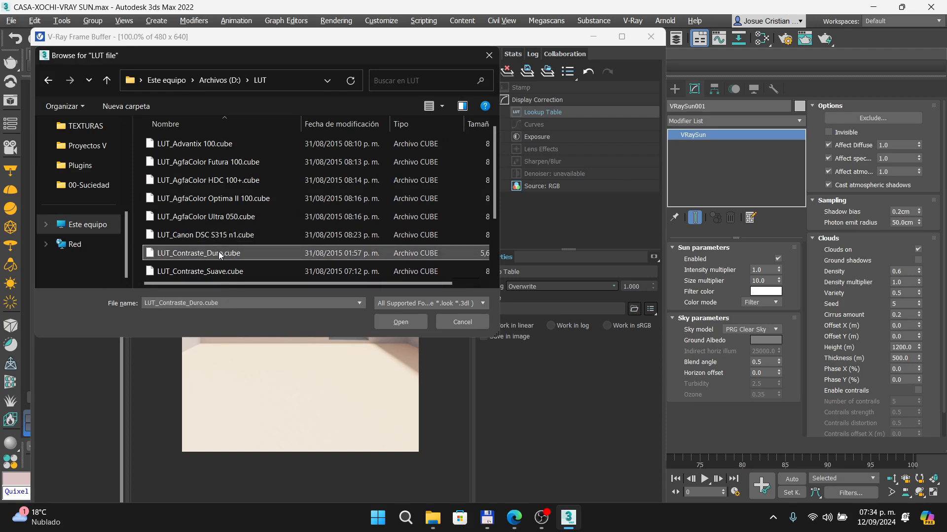
pyautogui.click(403, 323)
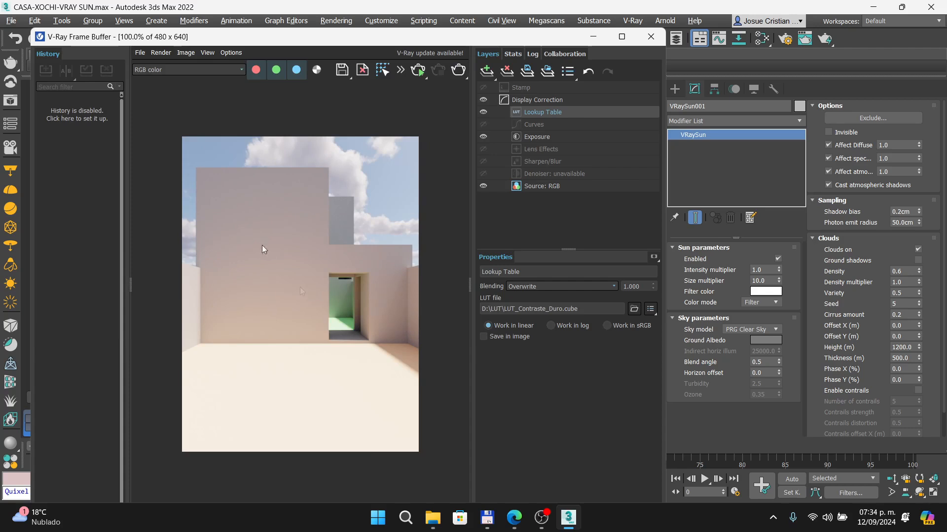
# Compare the exterior render with and without the hard-contrast LUT, leaving the Lookup Table layer turned on.
pyautogui.click(483, 113)
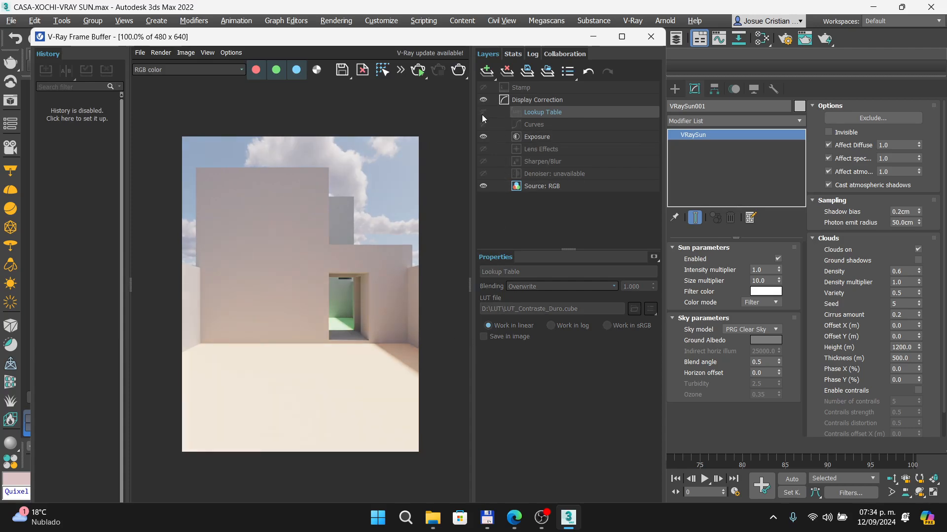
pyautogui.click(483, 114)
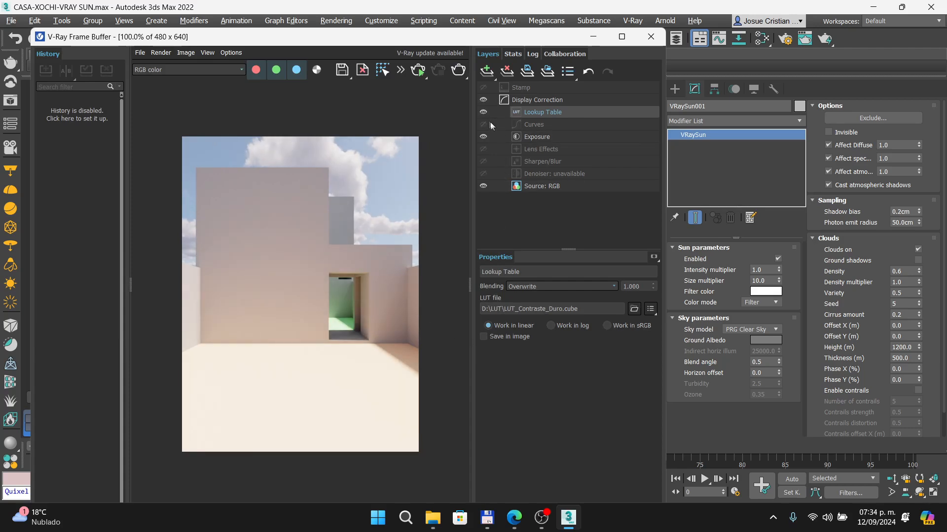
pyautogui.click(482, 114)
pyautogui.click(482, 113)
pyautogui.click(482, 113)
pyautogui.click(482, 113)
# Try LUT_AgfaColor Futura 100.cube and LUT_AgfaColor Optima II 100.cube on the Lookup Table layer.
pyautogui.click(633, 309)
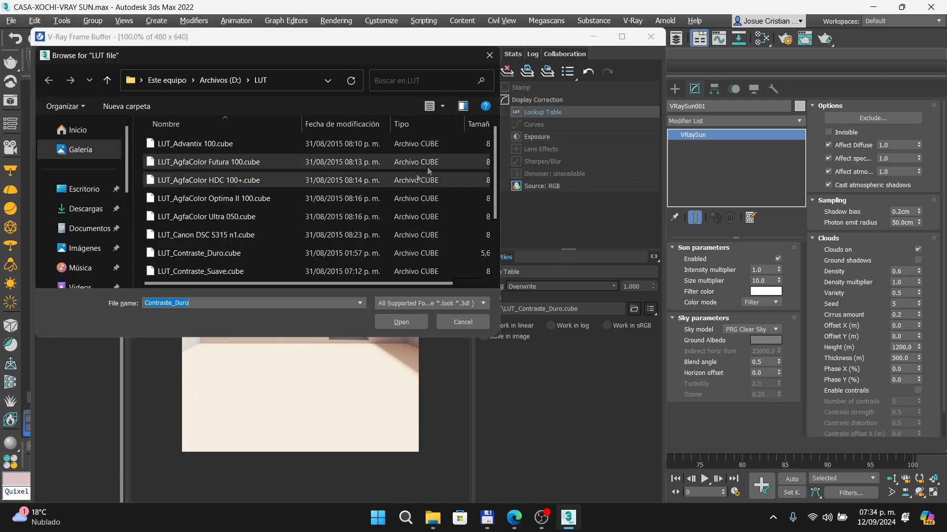
pyautogui.click(200, 164)
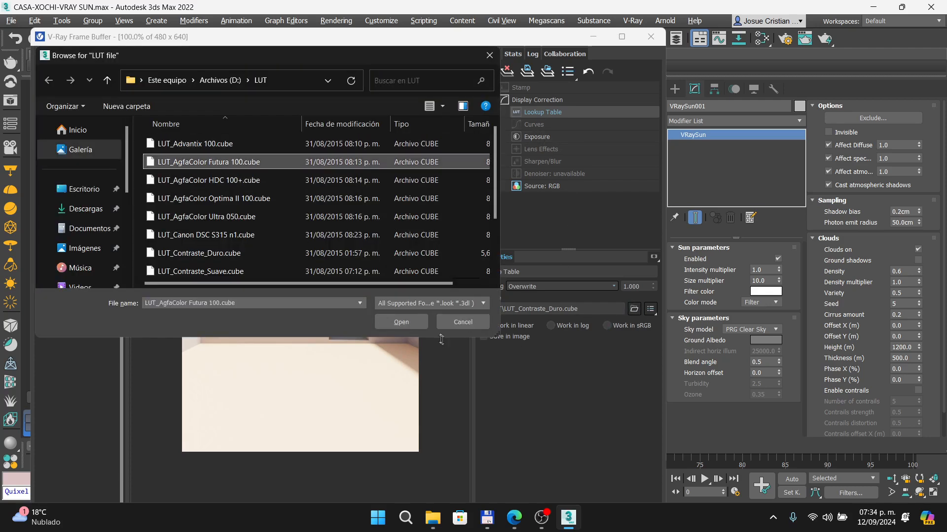
pyautogui.click(413, 322)
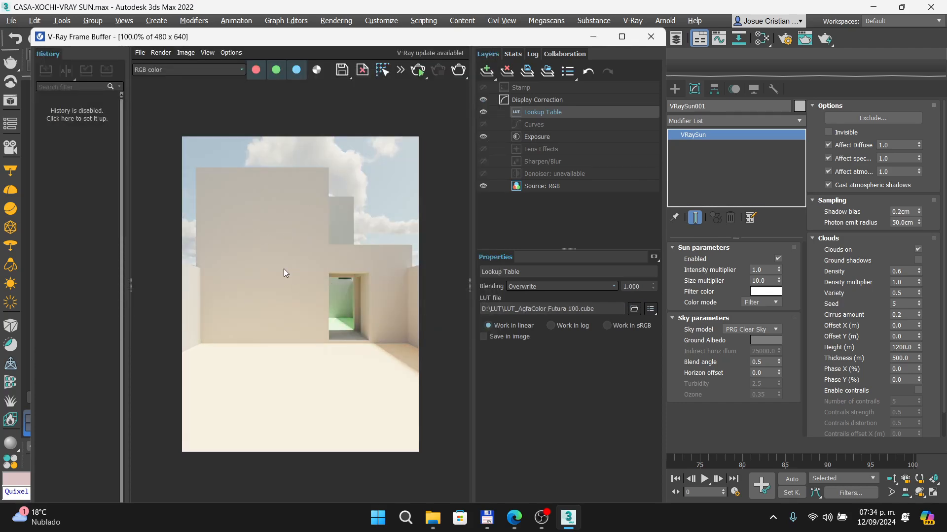
pyautogui.click(634, 309)
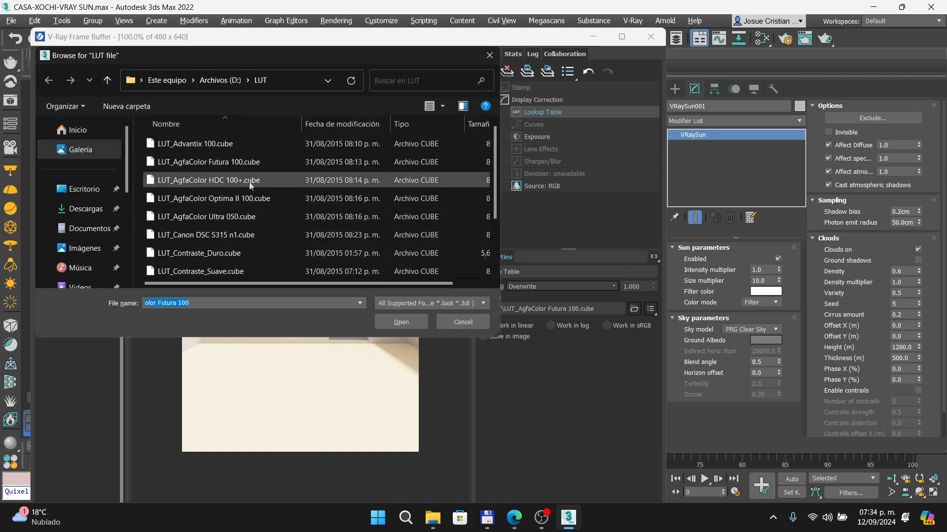
pyautogui.click(228, 199)
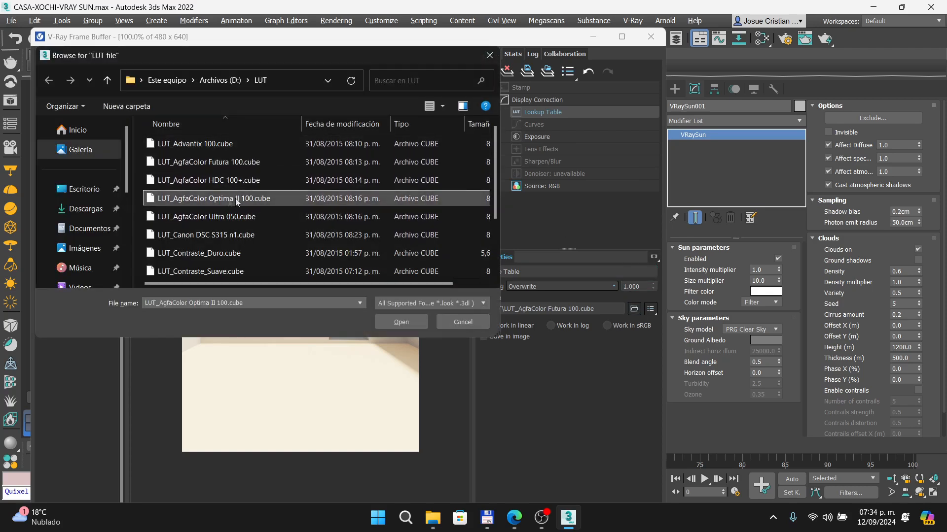
pyautogui.click(407, 324)
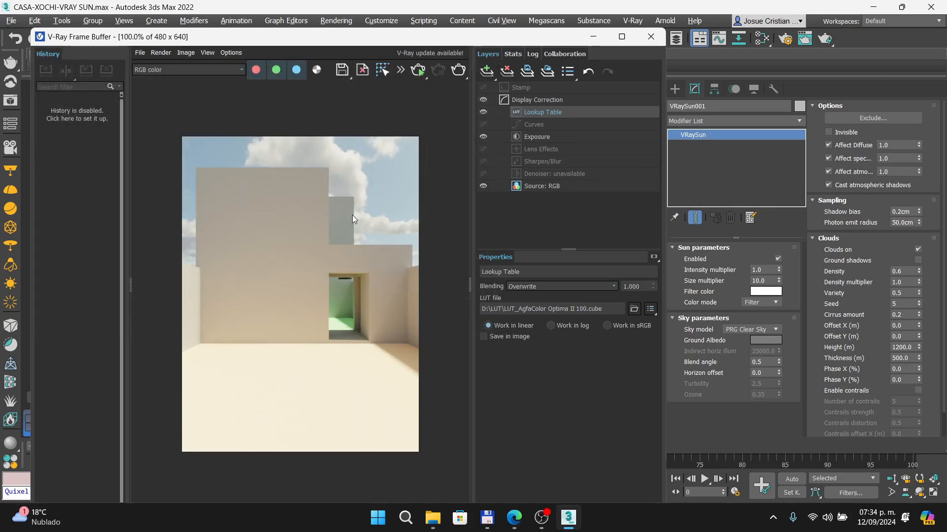
# Try LUT_Ektachrome 100.cube and LUT_Gold 100.cube on the Lookup Table layer.
pyautogui.click(634, 310)
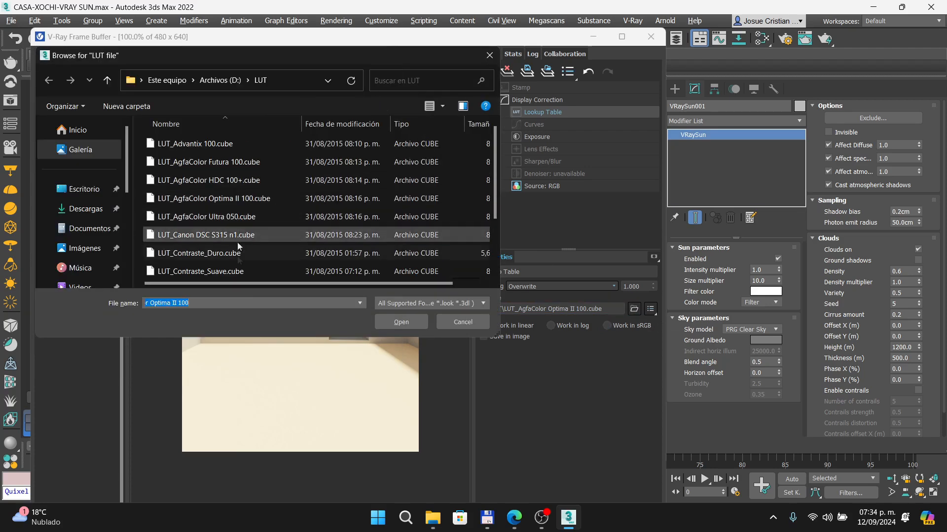
pyautogui.scroll(-1, 262, 231)
pyautogui.scroll(-1, 262, 232)
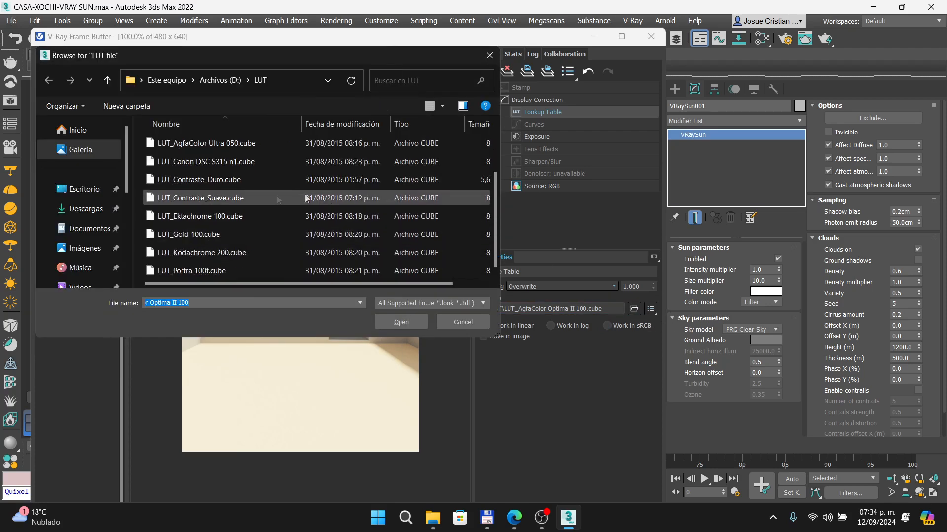
pyautogui.click(209, 216)
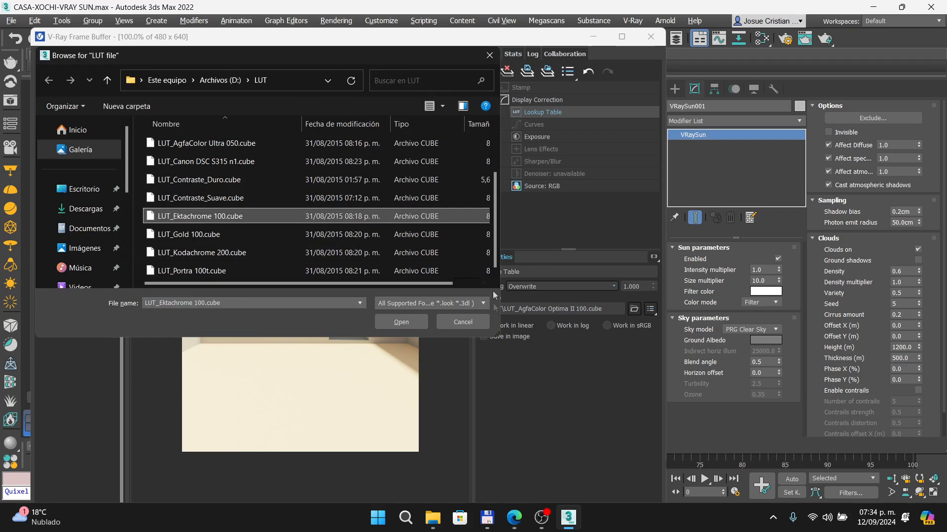
pyautogui.click(402, 322)
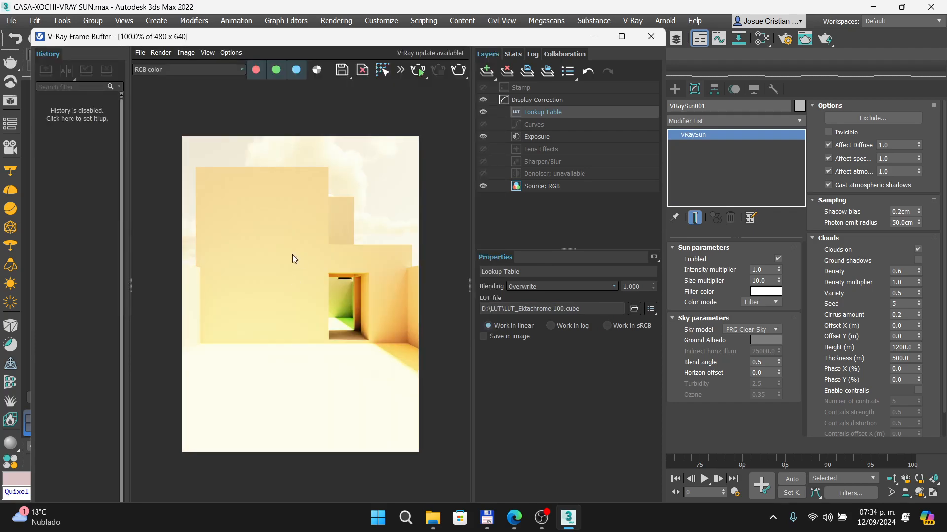
pyautogui.click(634, 308)
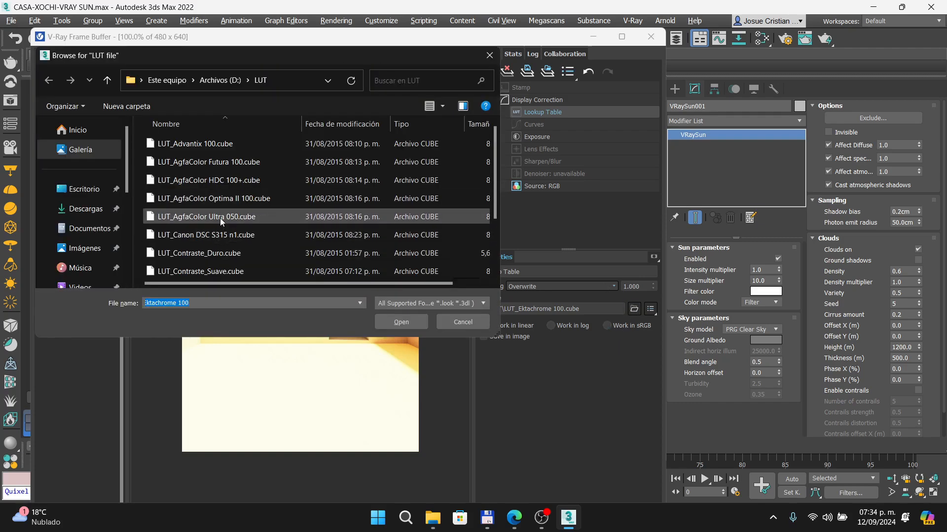
pyautogui.scroll(-2, 207, 236)
pyautogui.click(202, 235)
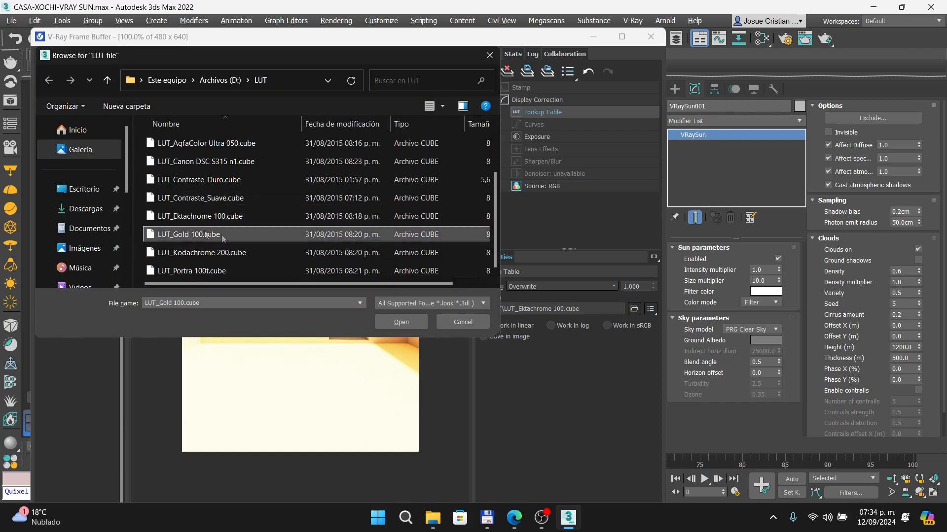
pyautogui.click(400, 322)
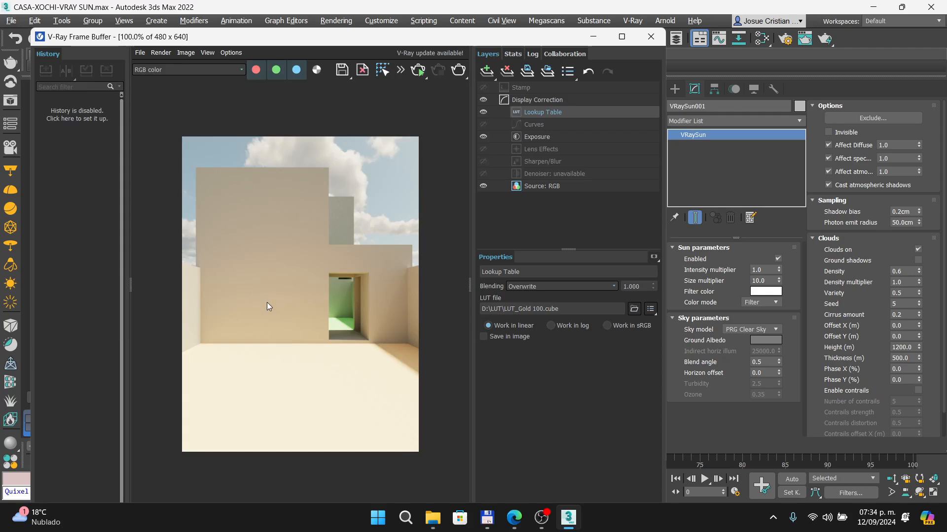
# Try LUT_Kodachrome 200.cube as the Lookup Table layer's LUT file.
pyautogui.click(633, 310)
pyautogui.scroll(-2, 277, 224)
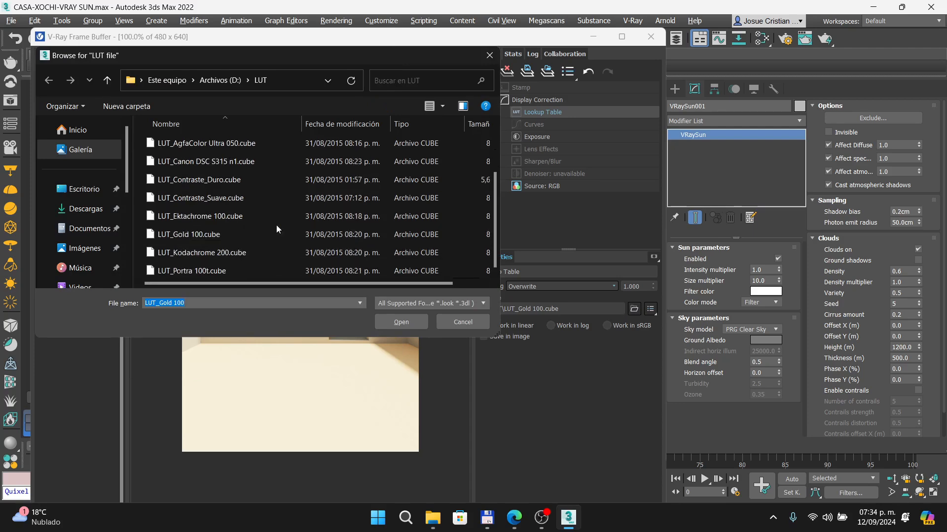
pyautogui.click(223, 254)
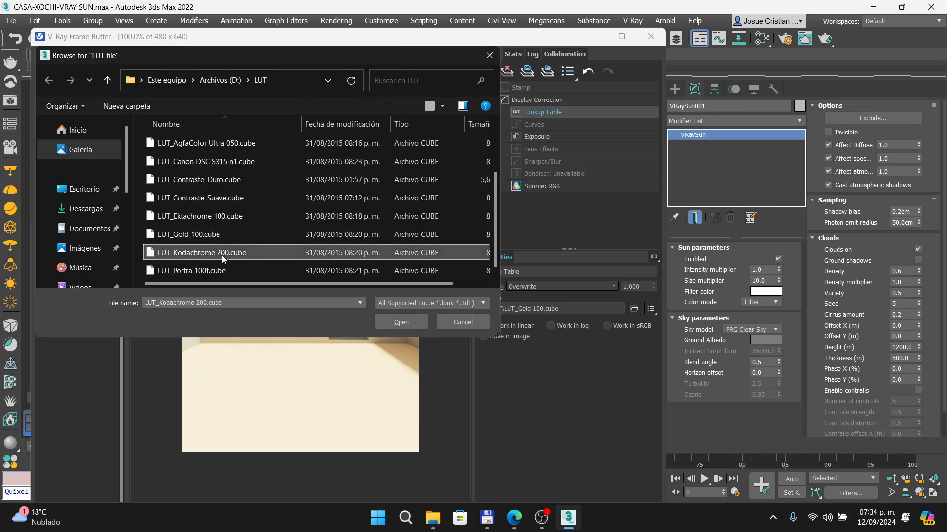
pyautogui.click(400, 322)
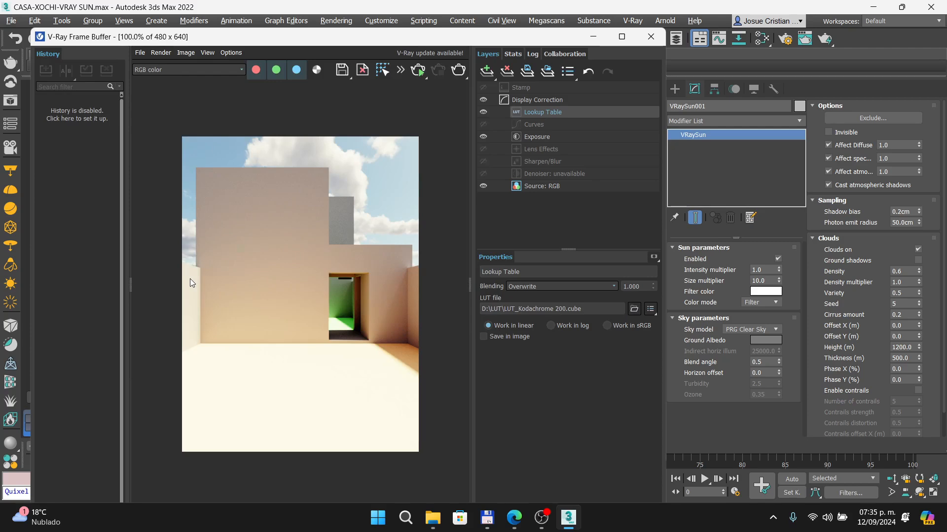
# Load LUT_Portra 100t.cube as the Lookup Table layer's LUT file.
pyautogui.click(634, 309)
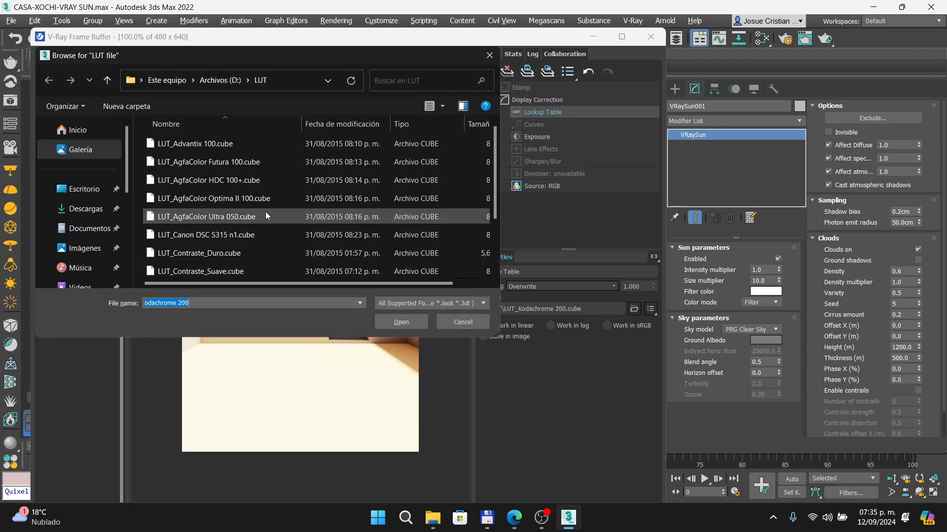
pyautogui.click(212, 271)
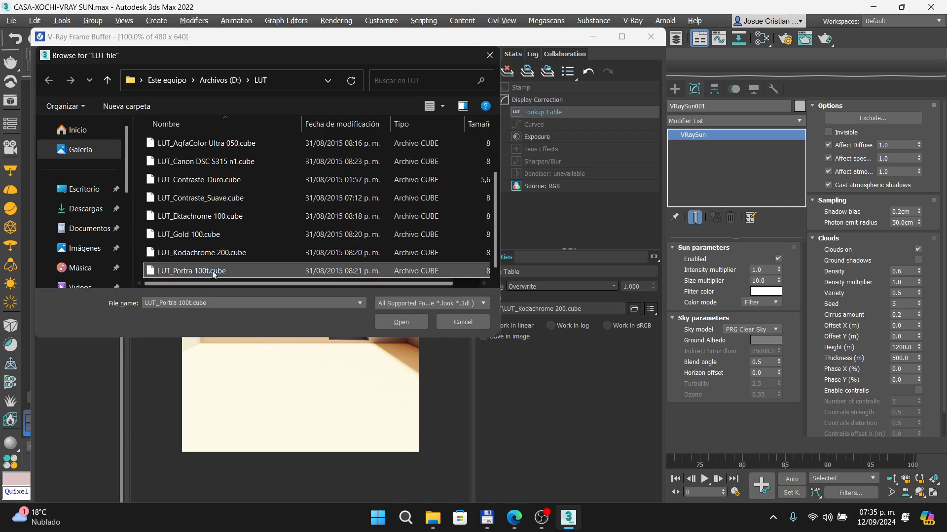
pyautogui.click(419, 326)
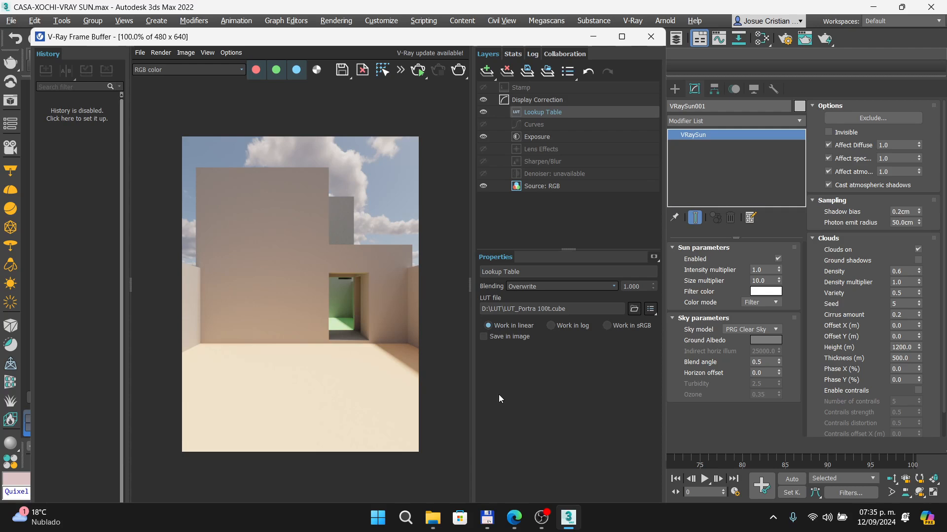
# Compare the exterior render with and without the Portra 100t LUT, leaving the Lookup Table layer turned on.
pyautogui.click(481, 114)
pyautogui.click(483, 112)
pyautogui.click(483, 112)
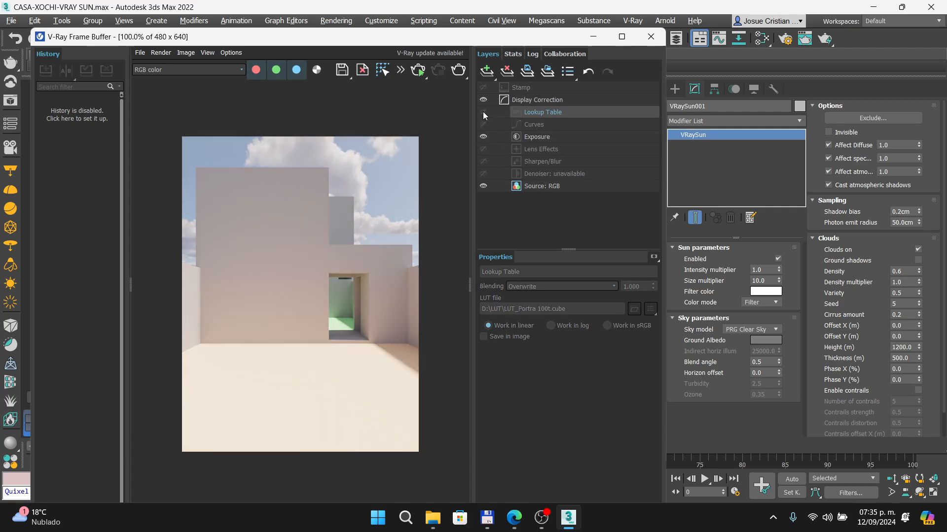
pyautogui.click(483, 112)
pyautogui.click(483, 112)
pyautogui.click(483, 112)
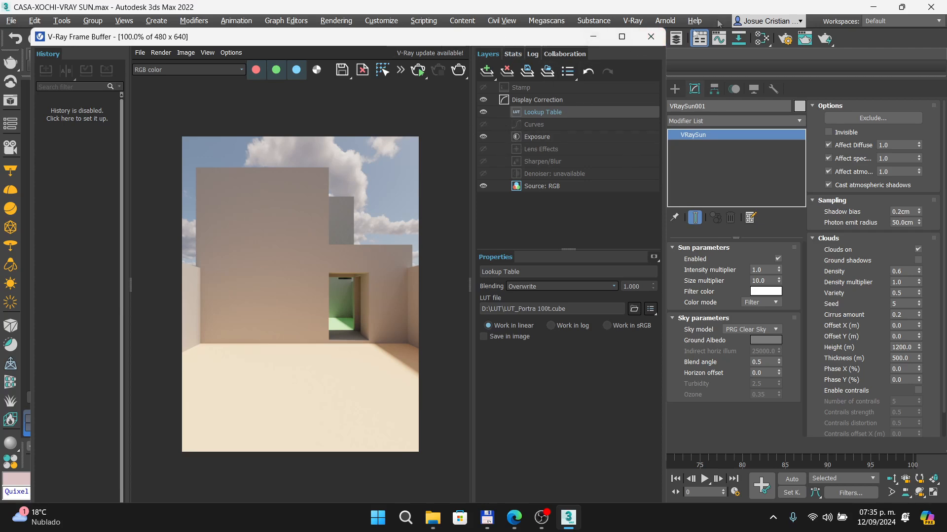
# Compare the render with Curves and Lookup Table combined, Curves alone and neither, ending with Curves off and Lookup Table on.
pyautogui.click(484, 126)
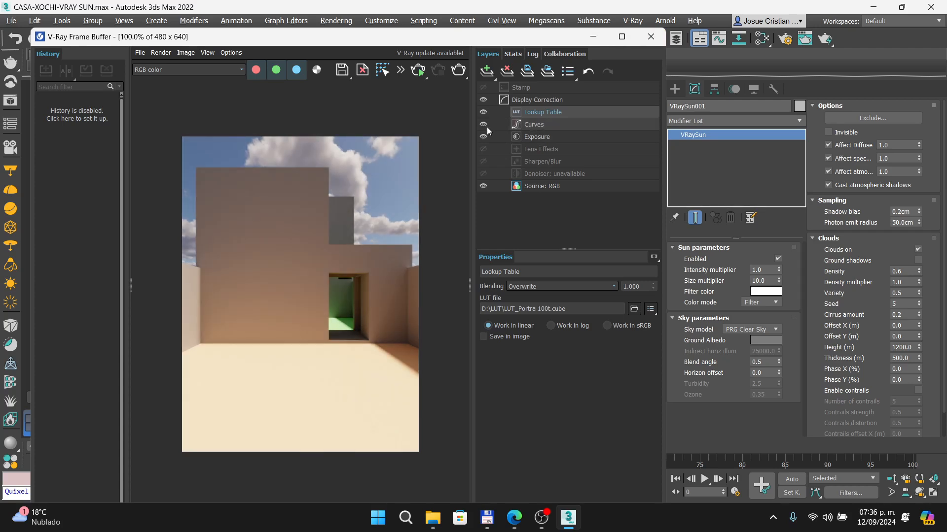
pyautogui.click(484, 112)
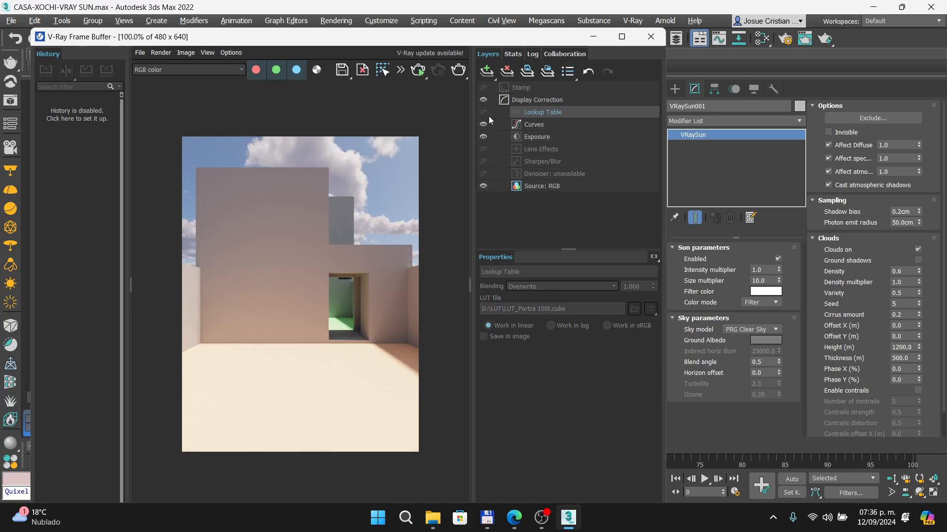
pyautogui.click(483, 125)
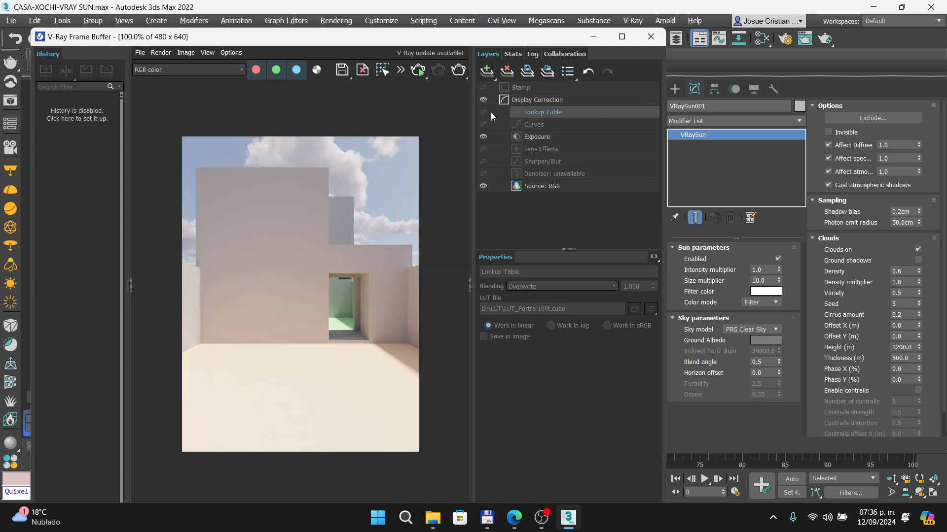
pyautogui.click(483, 112)
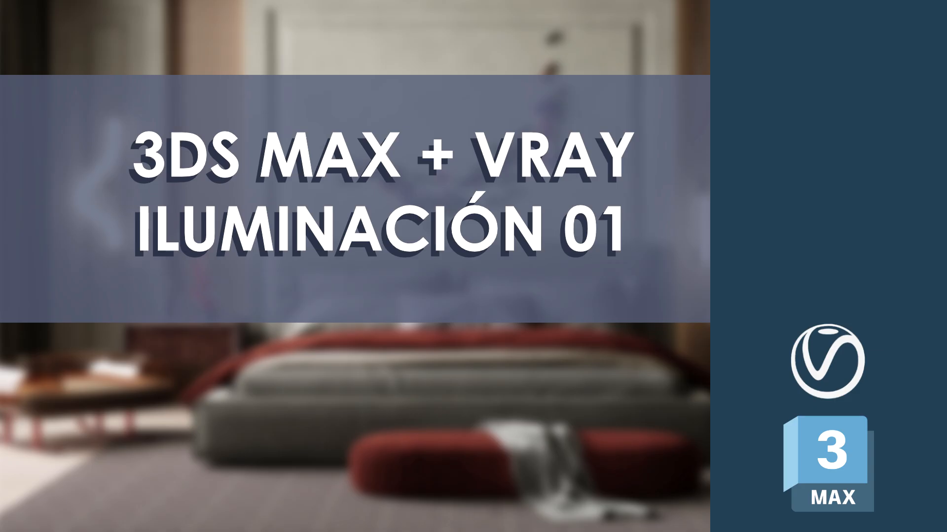